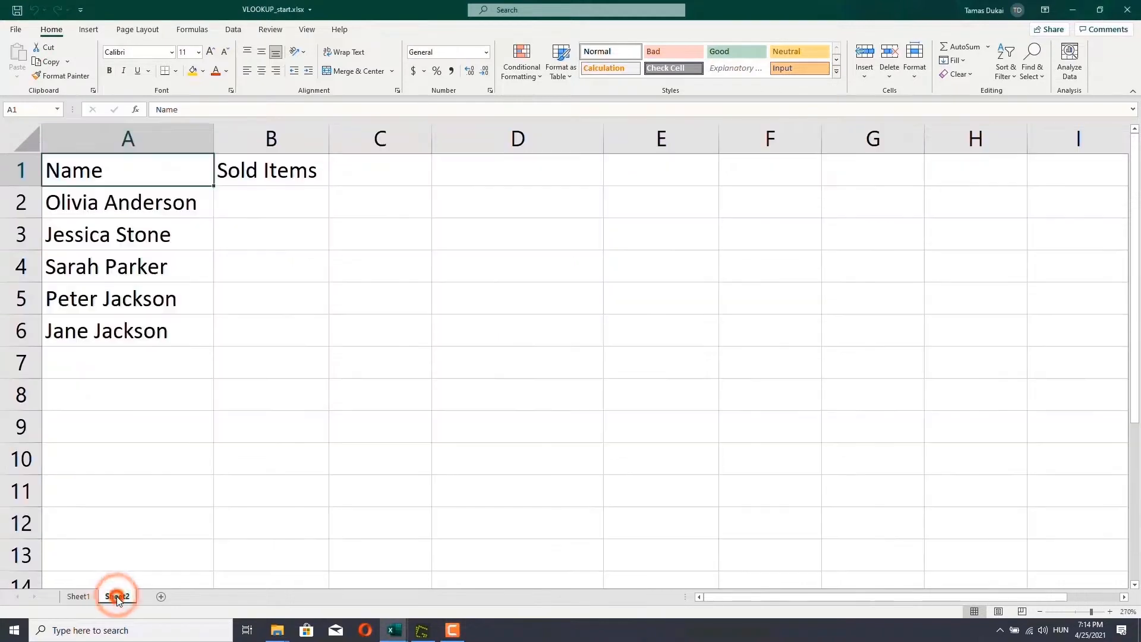
- Go through the five names listed in A2:A6 of Sheet2, beside the empty Sold Items column
click(166, 205)
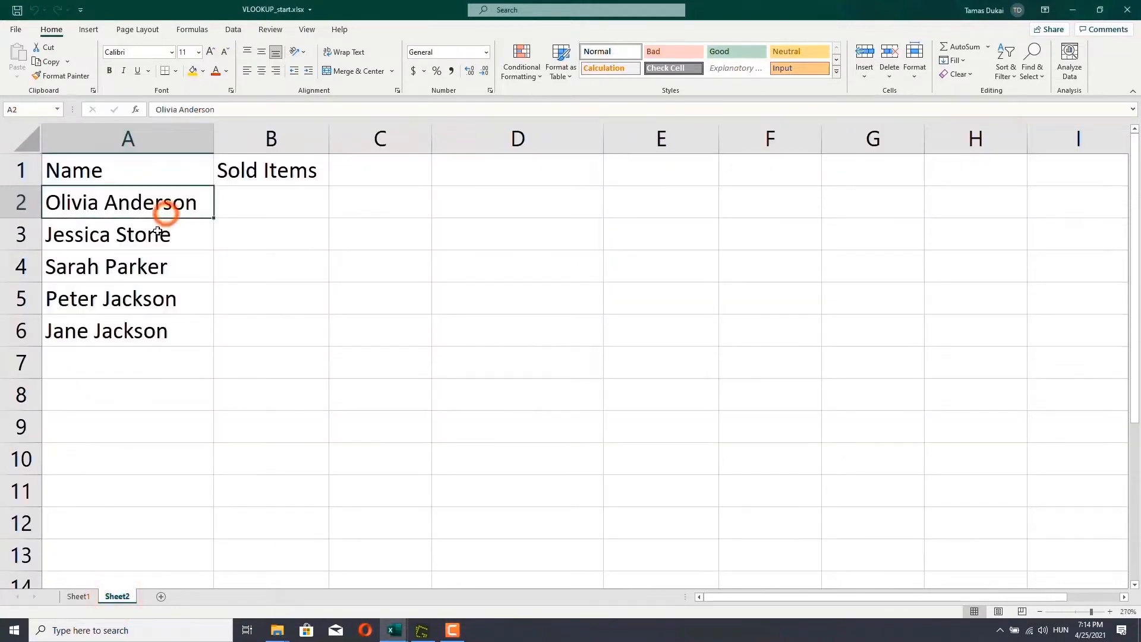
click(160, 233)
click(145, 265)
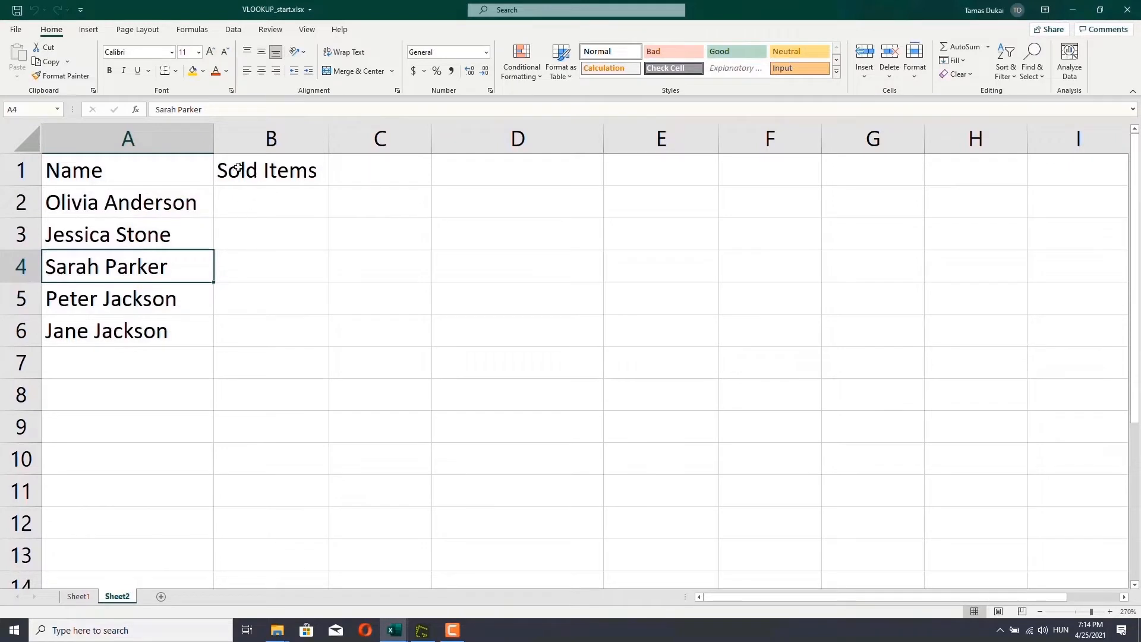
click(149, 202)
click(136, 231)
click(114, 265)
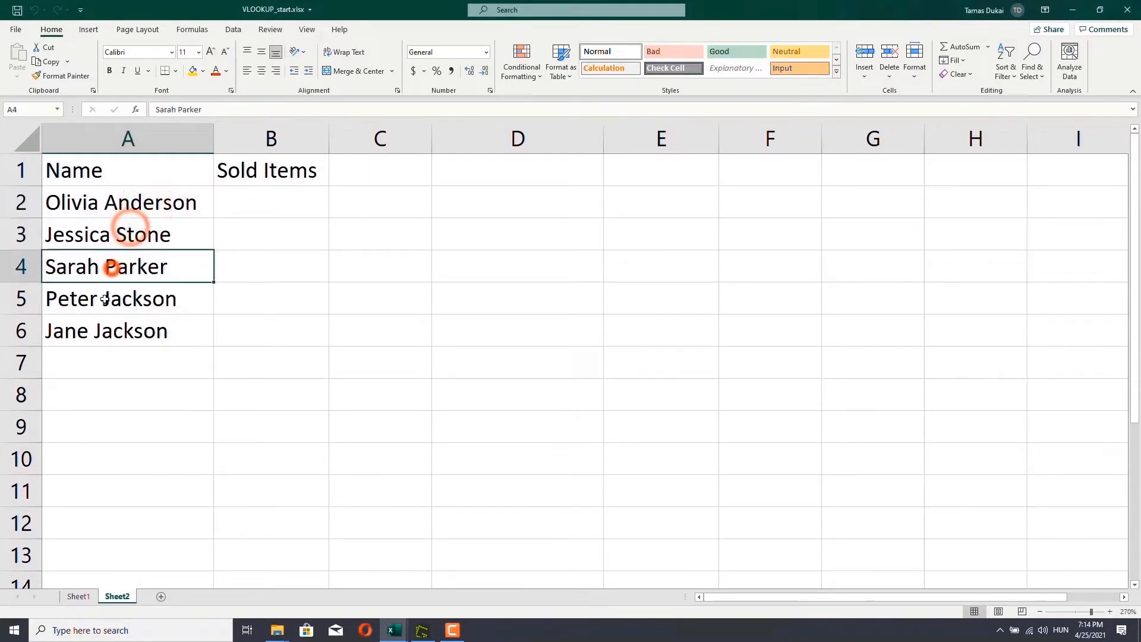
click(105, 299)
click(98, 331)
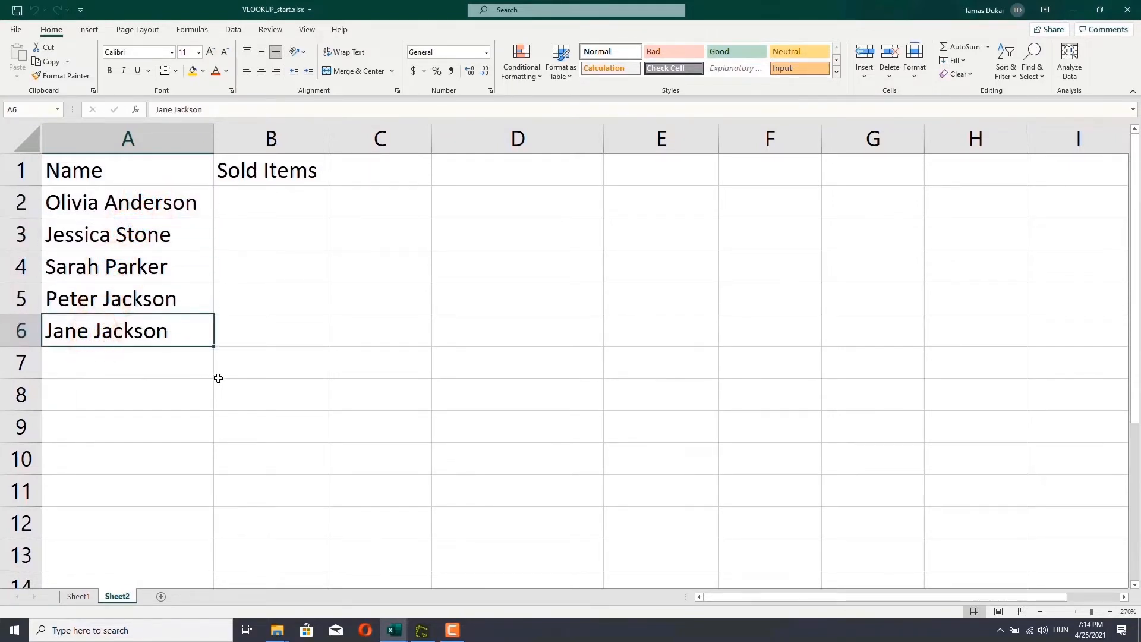
- Compare the Sheet2 list with the Sheet1 table and locate the first listed person's row and Sold Items cell, C7
click(78, 597)
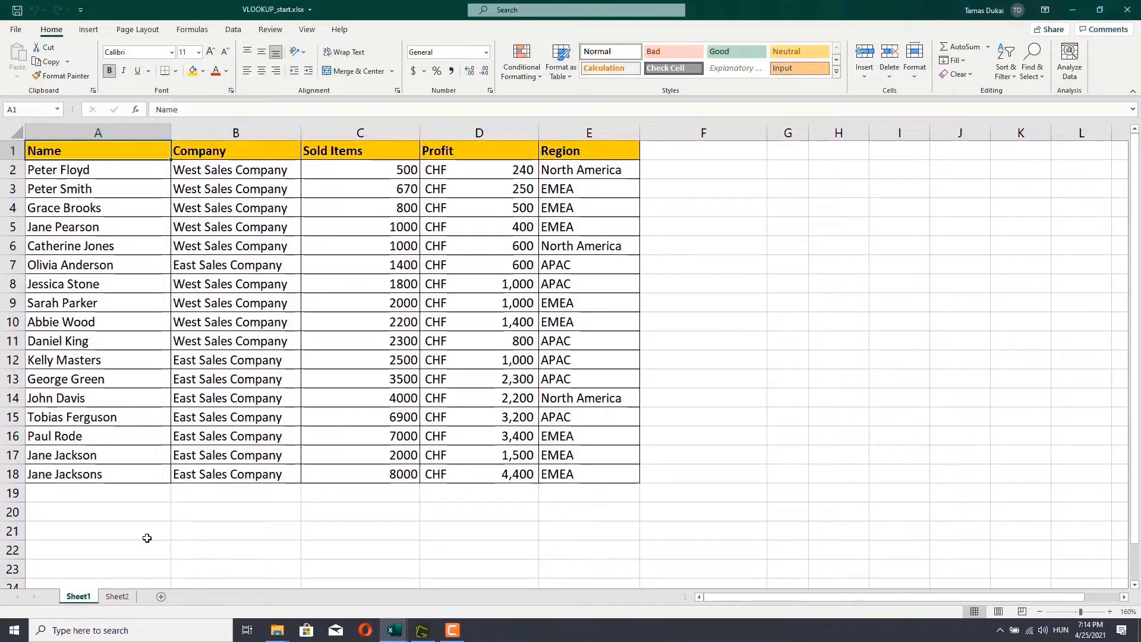
click(118, 597)
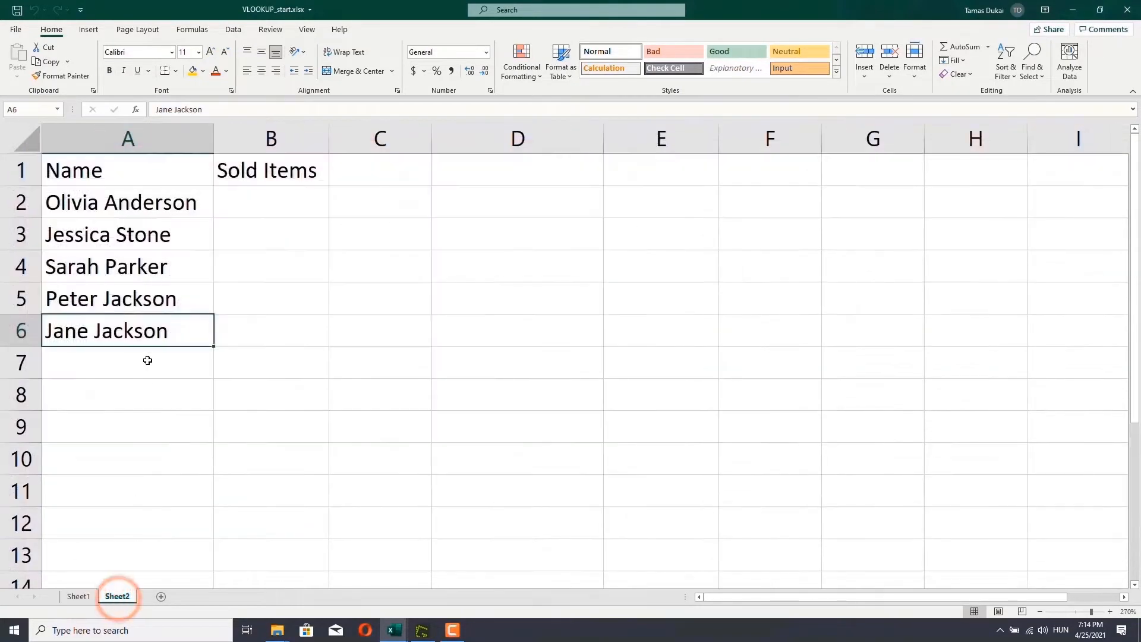
click(114, 207)
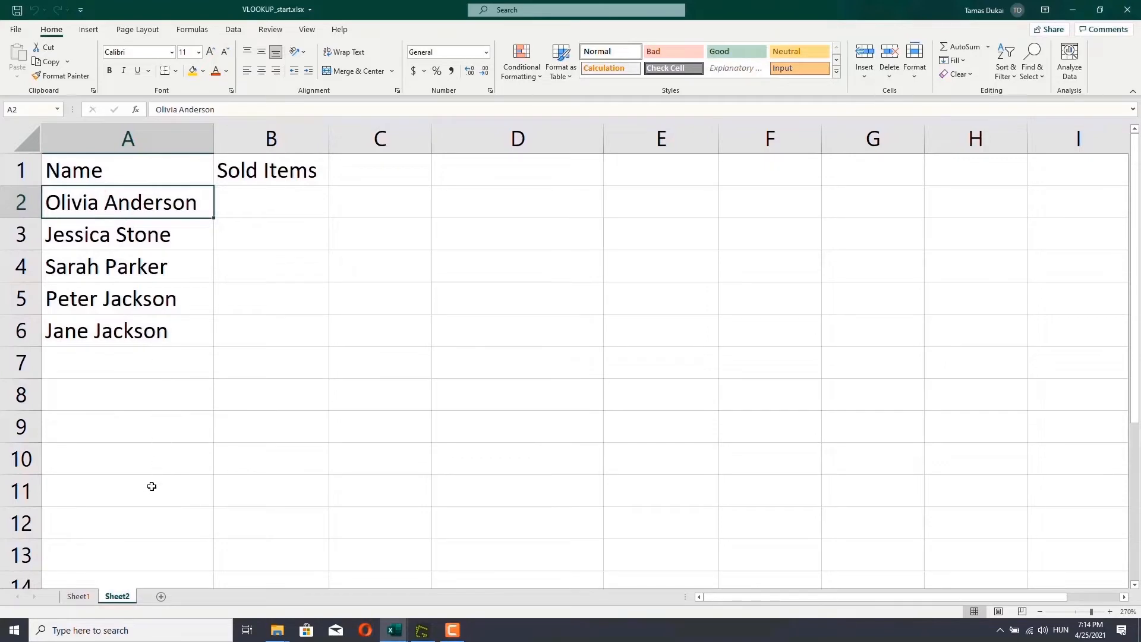
click(77, 597)
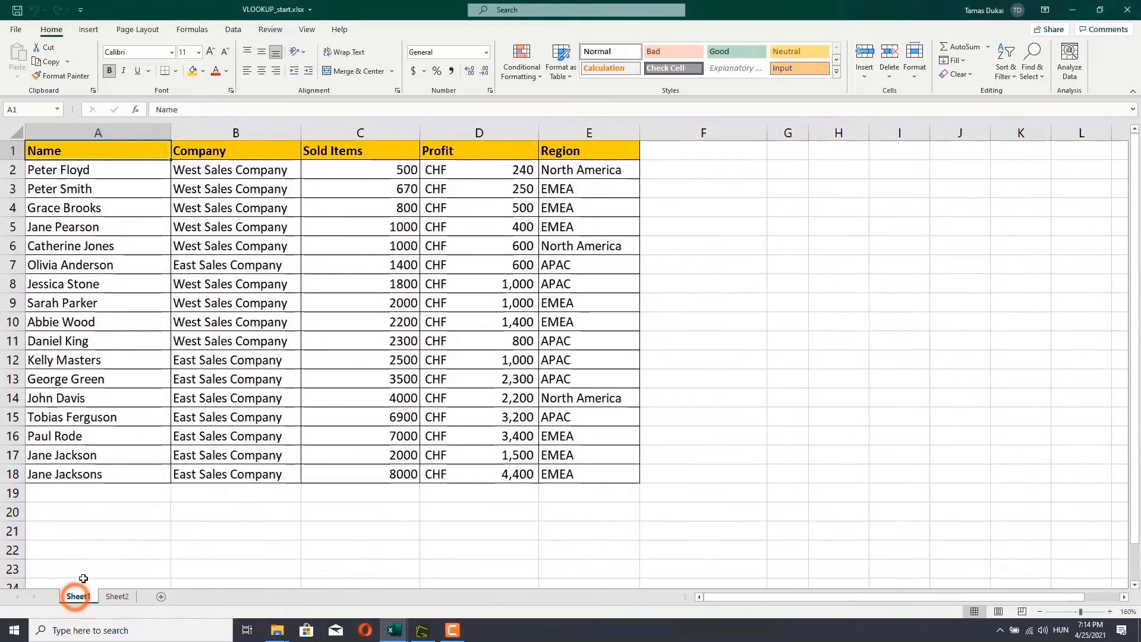
click(86, 205)
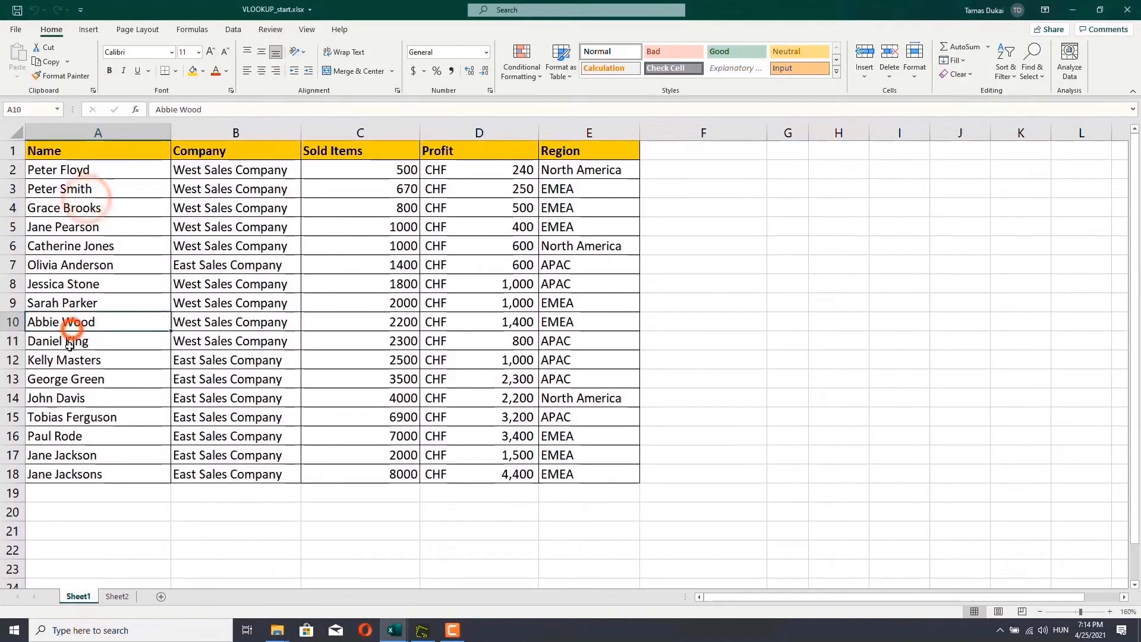
click(75, 264)
click(18, 266)
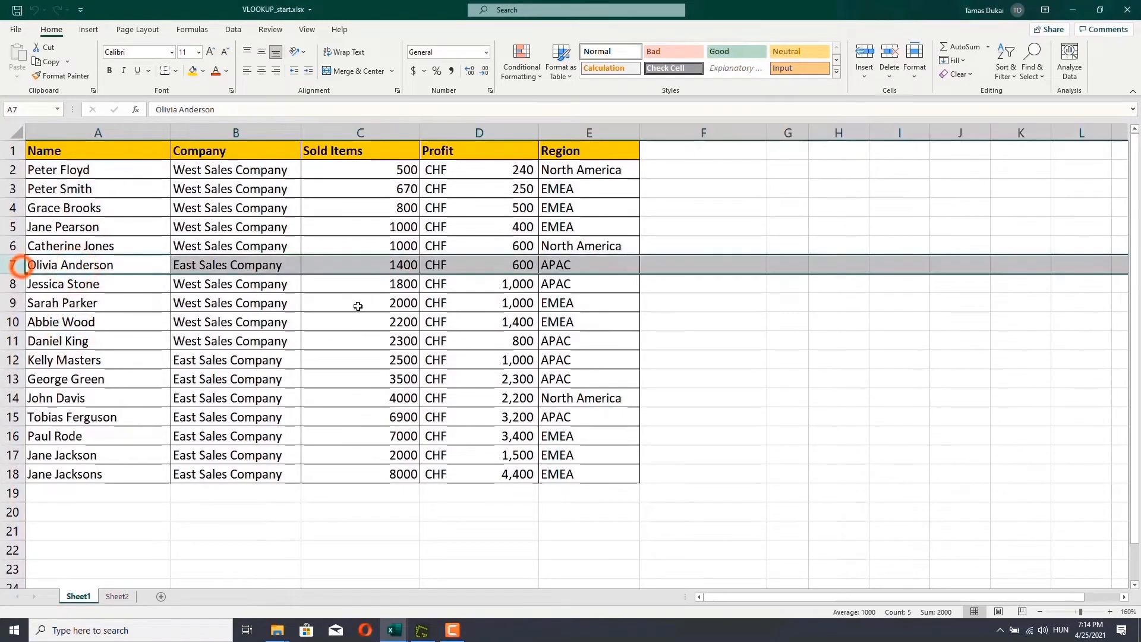
click(381, 266)
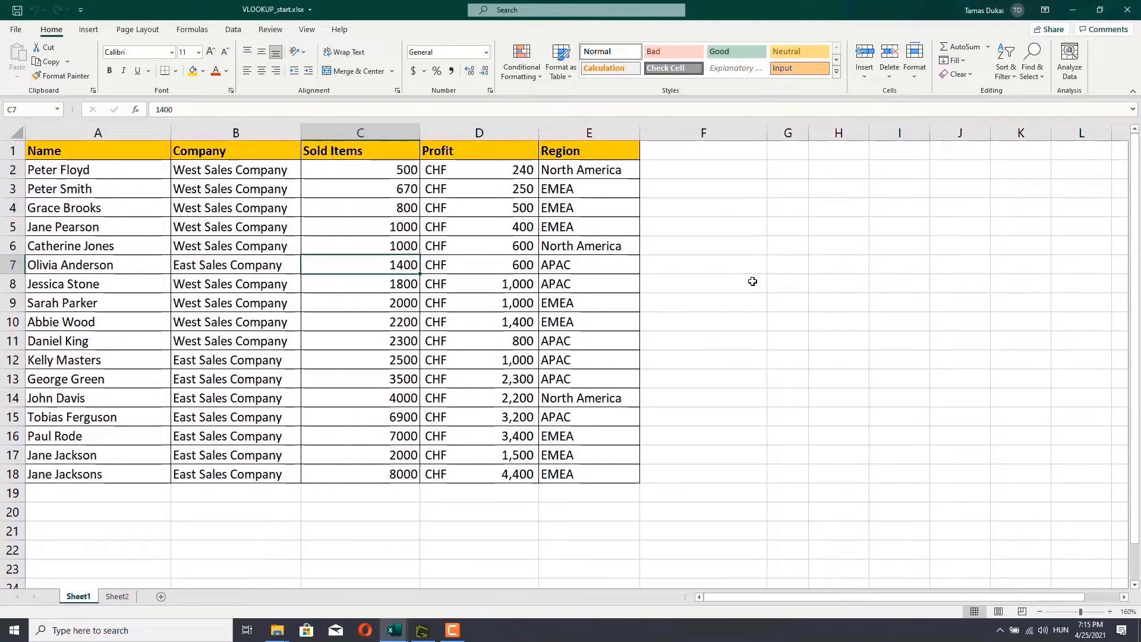
- Search Sheet1 for the surname of the first person listed on Sheet2, finding the next match and listing all matches
key(ctrl+f)
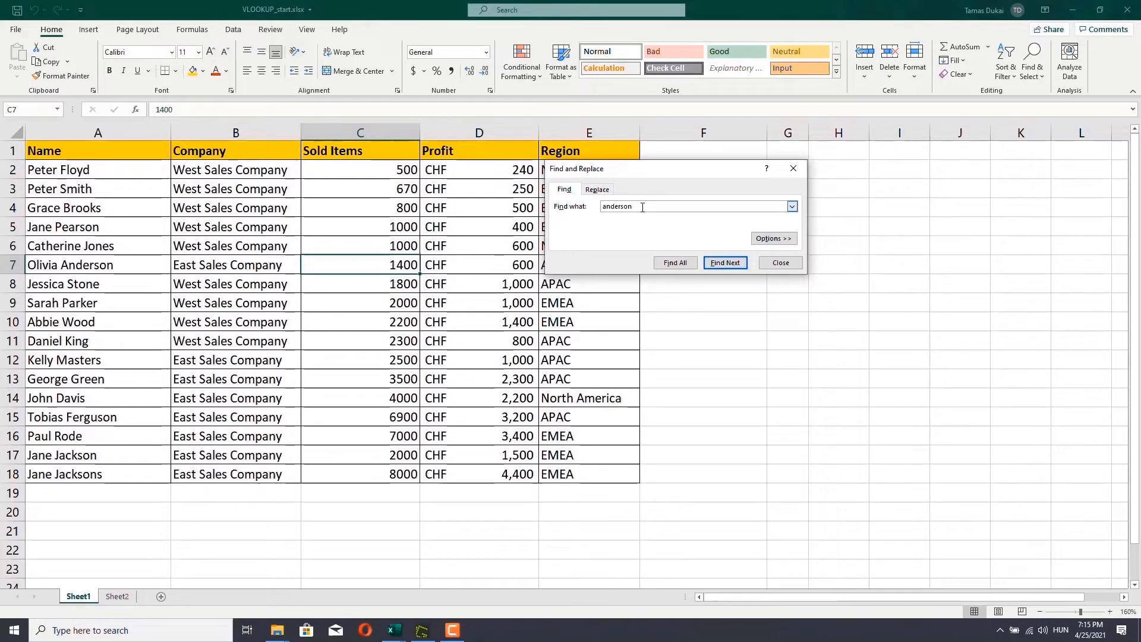
click(735, 263)
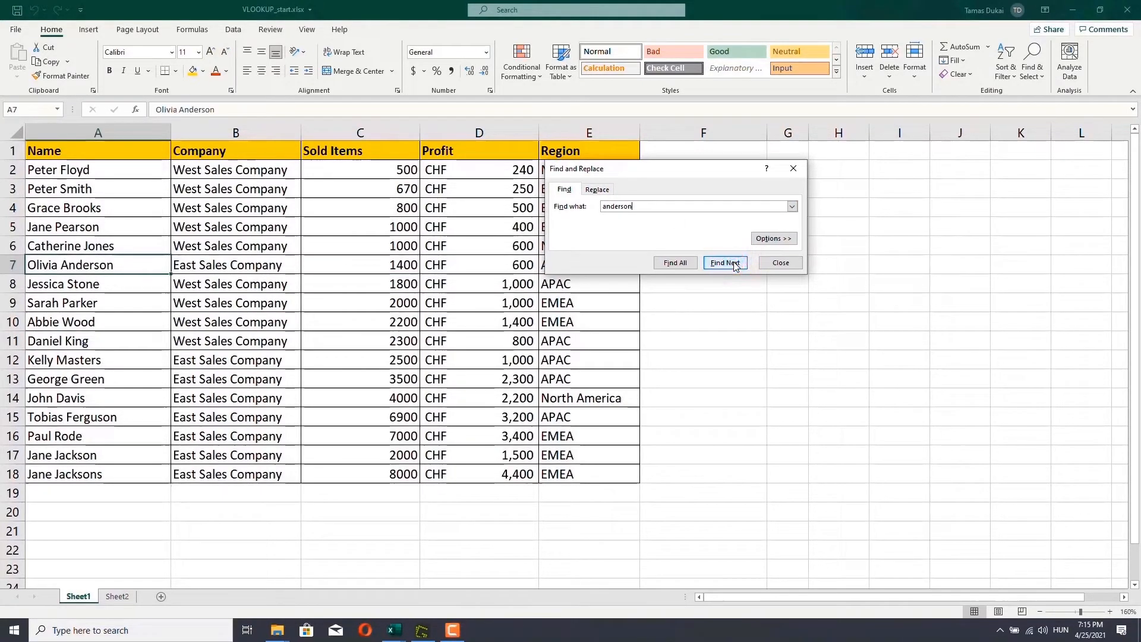
click(670, 266)
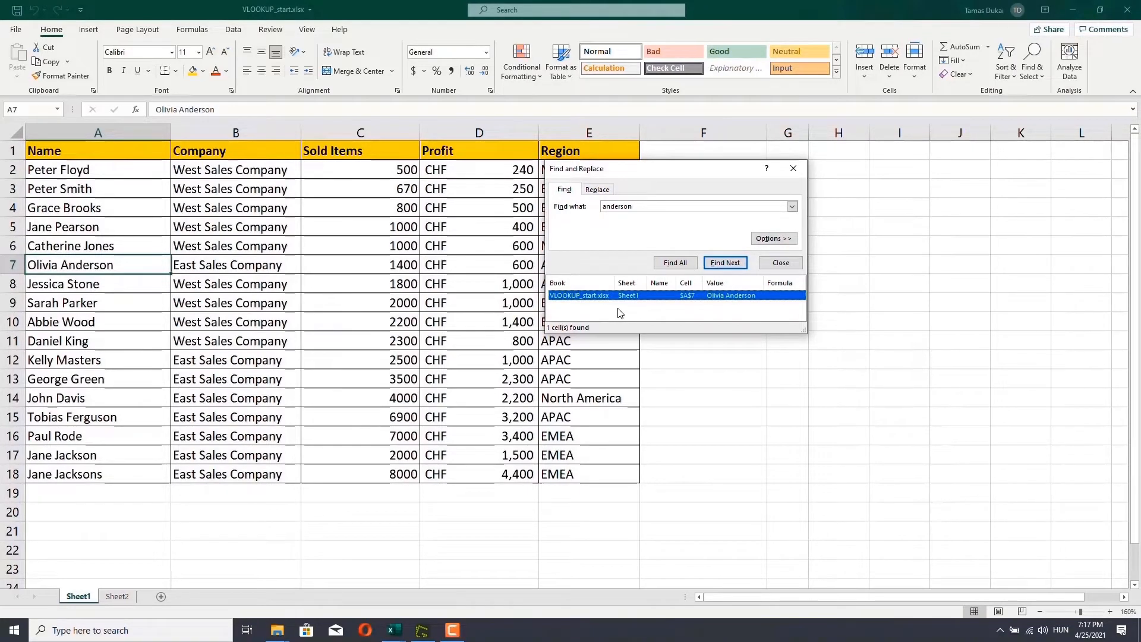
click(644, 318)
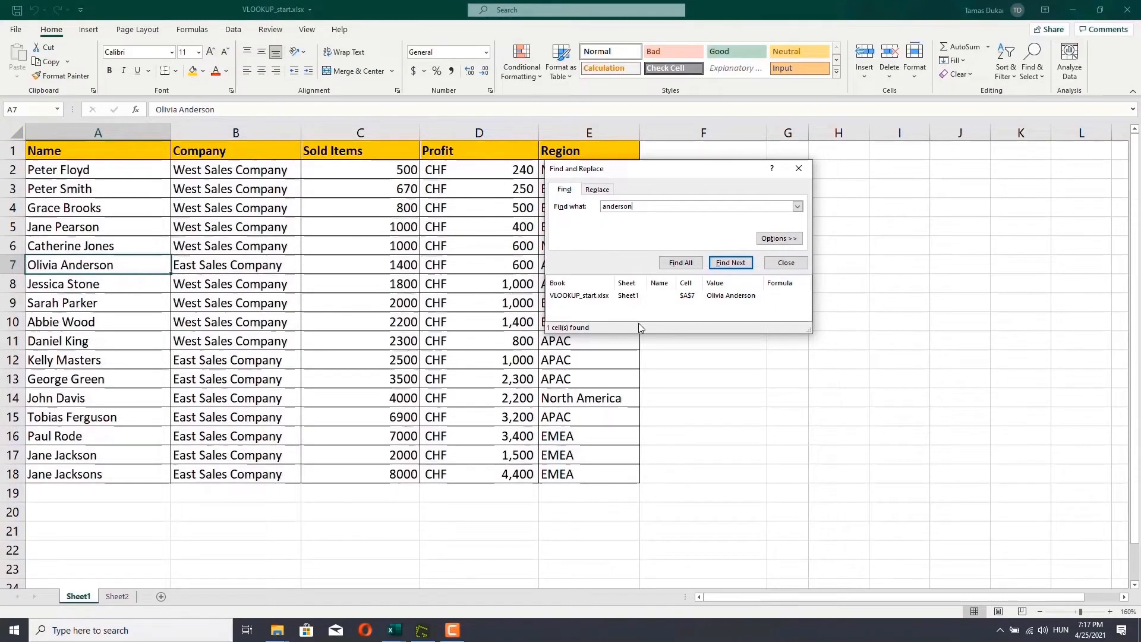
- Set up a replacement on Sheet1 that changes the surname of the person in A9 to a new surname
click(601, 195)
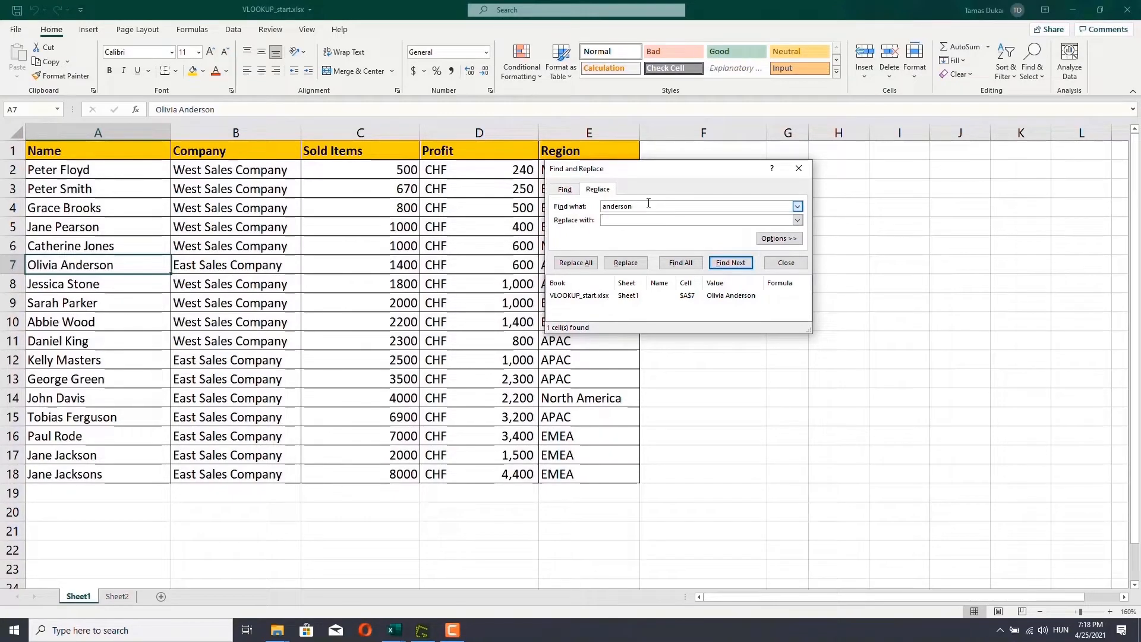
double_click(647, 202)
text(parker)
click(628, 220)
- Expand the replace options and examine the Within, Search and Look in choices, keeping Sheet, By Rows and Formulas
click(780, 238)
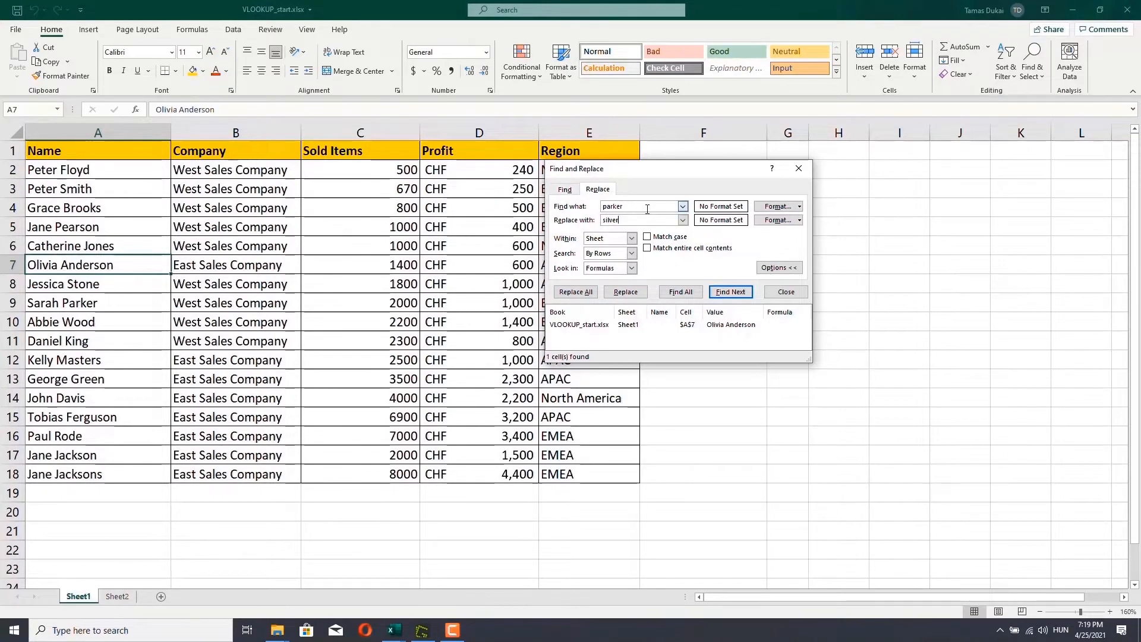
key(Tab)
click(630, 238)
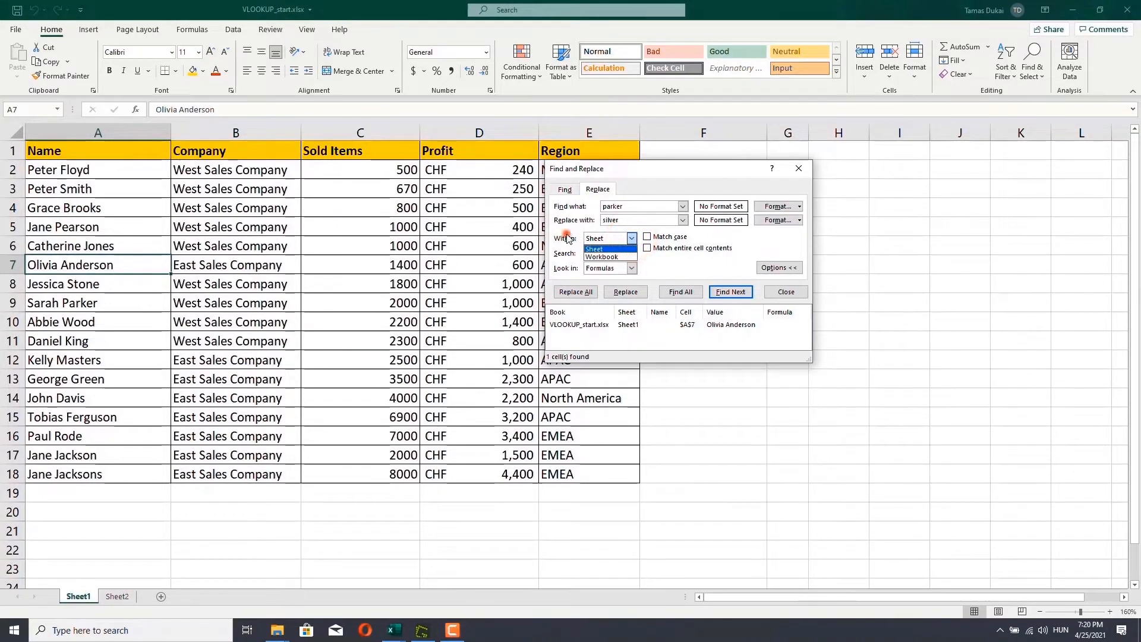
click(612, 249)
click(632, 254)
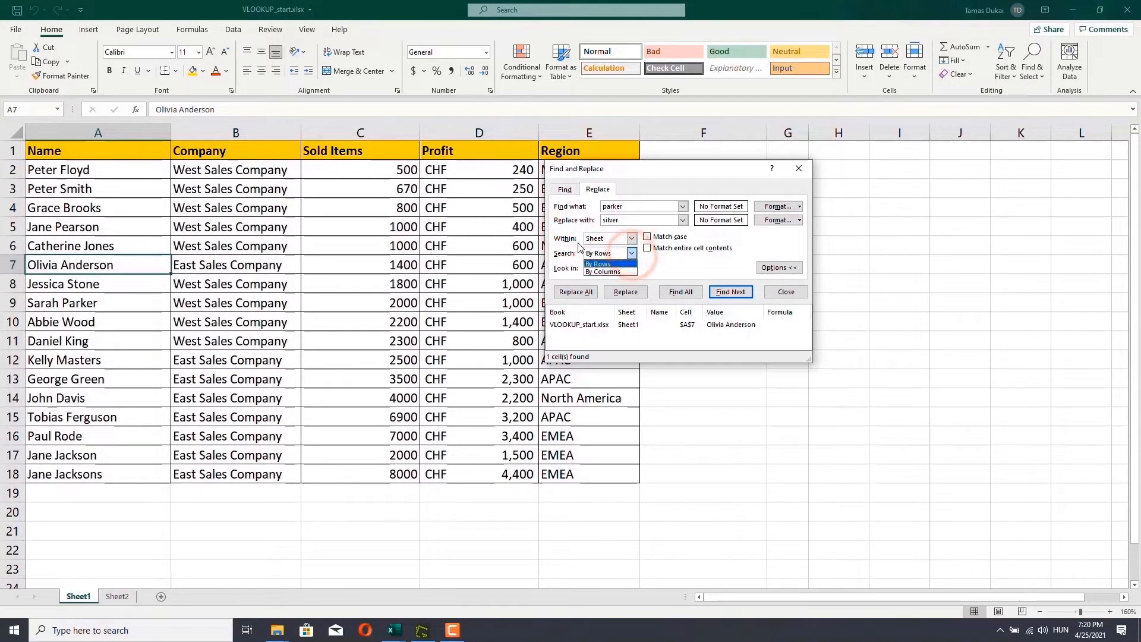
click(563, 255)
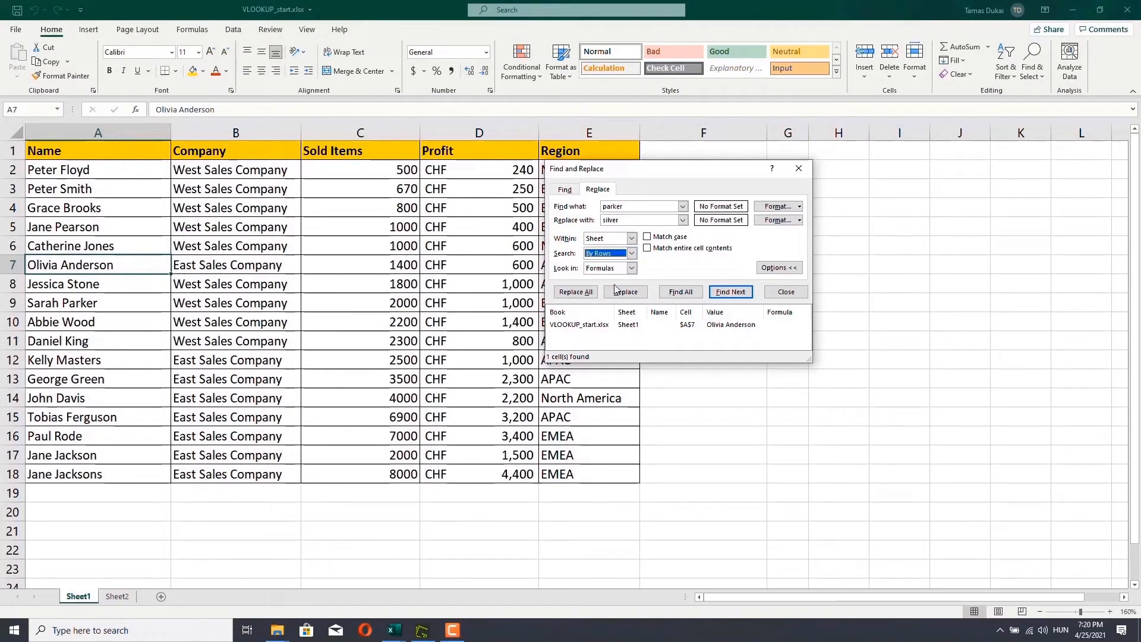
click(631, 268)
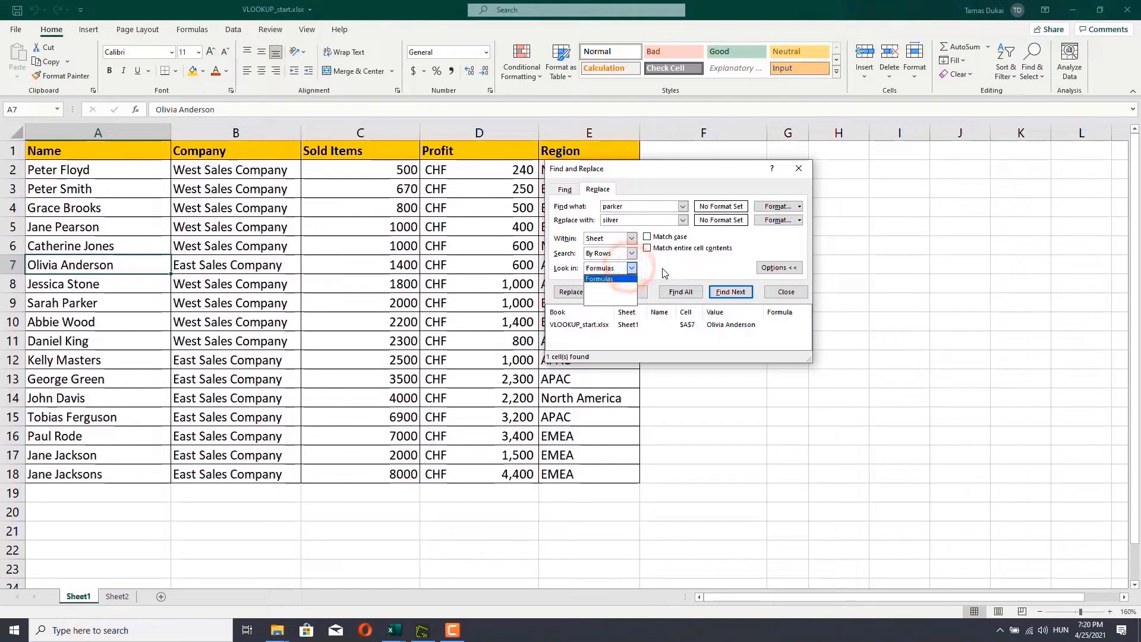
click(662, 268)
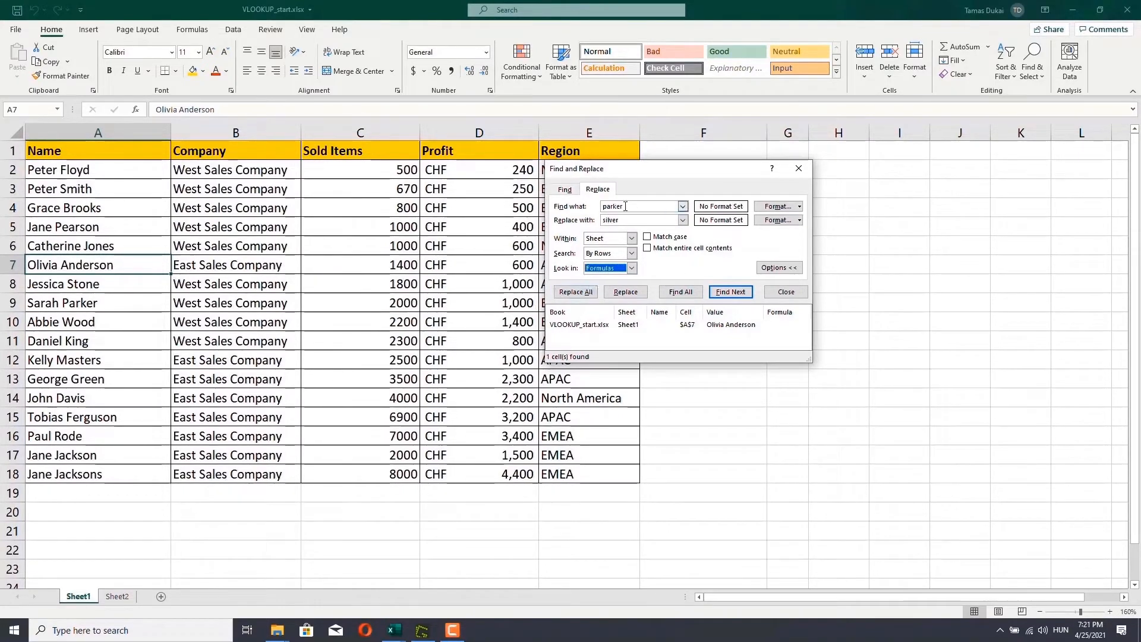
- Replace all matches of the searched surname, check the name in A9, and undo the replacement
click(581, 294)
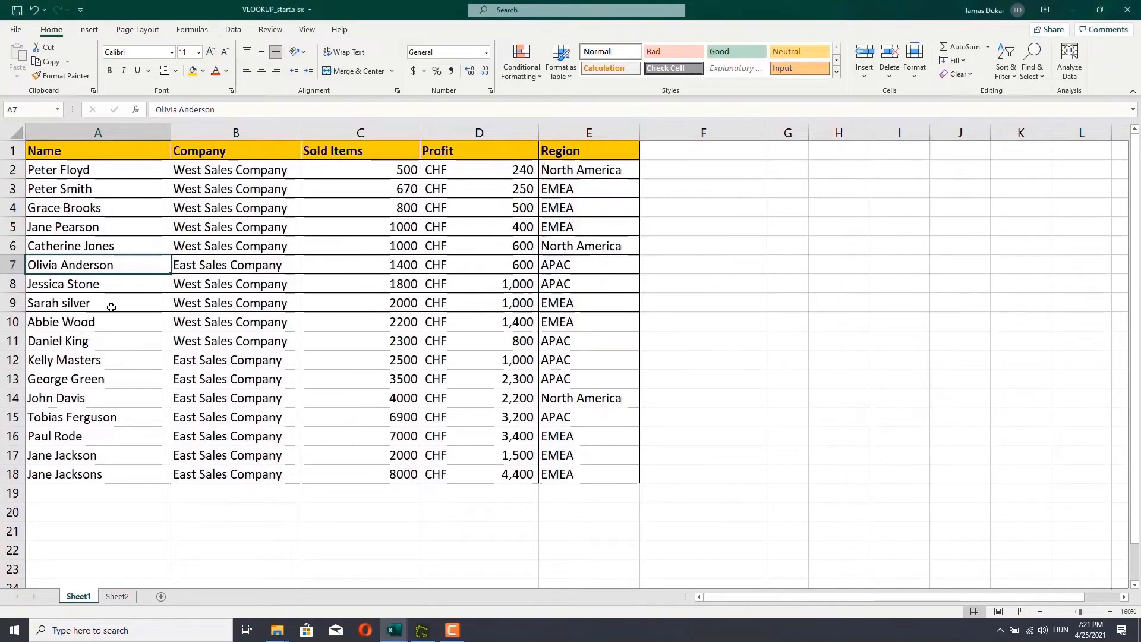
click(112, 307)
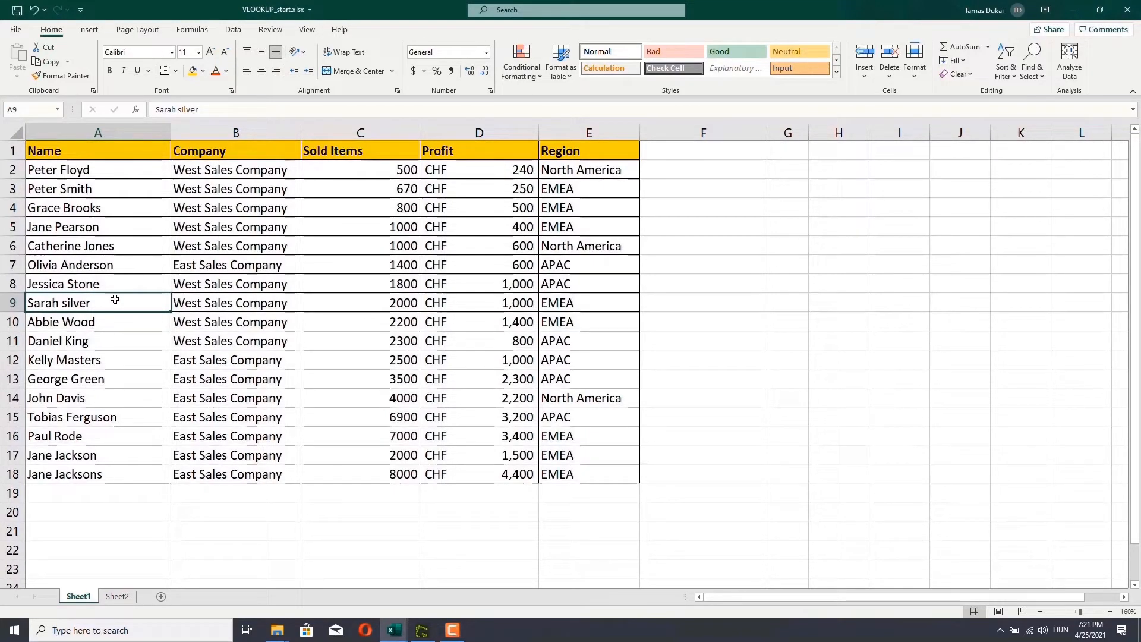
key(ctrl+z)
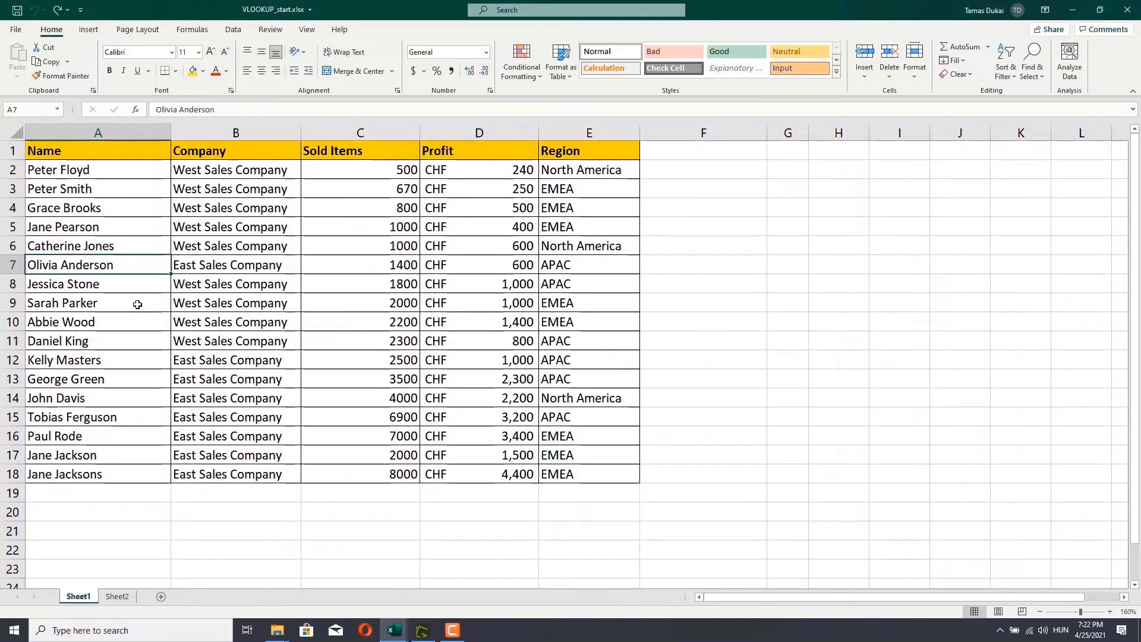
- Select the names in A2:A6 of Sheet2 and compare them with the full table on Sheet1
click(114, 597)
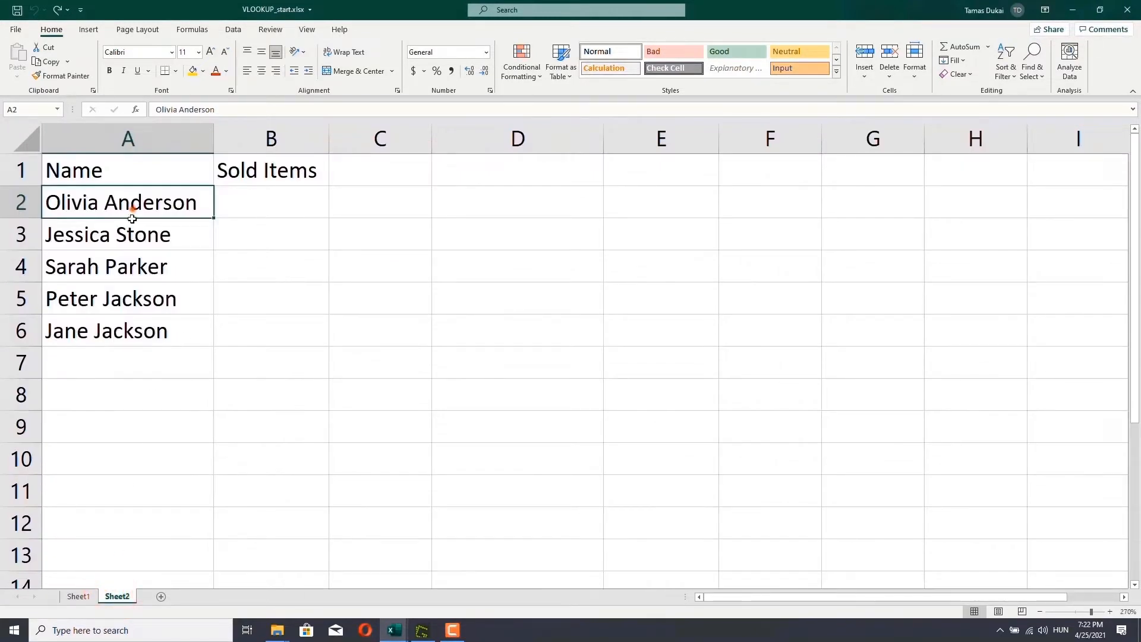
drag(132, 209, 128, 327)
click(78, 597)
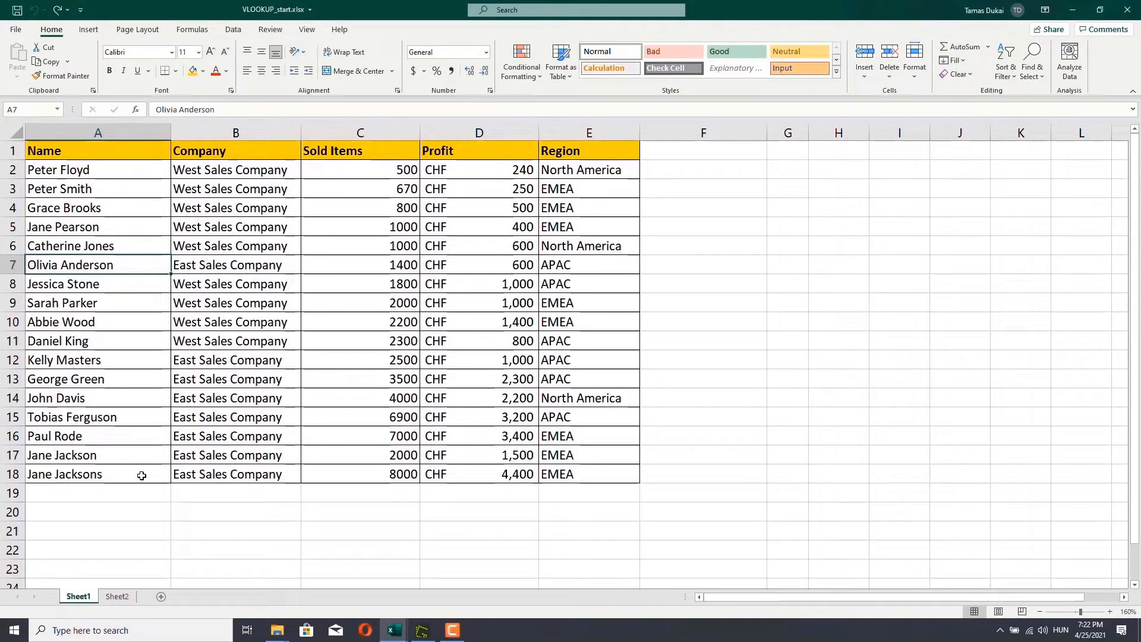
- Find the VLOOKUP function by searching for "vlook" and insert it in cell B2 of Sheet2
click(119, 596)
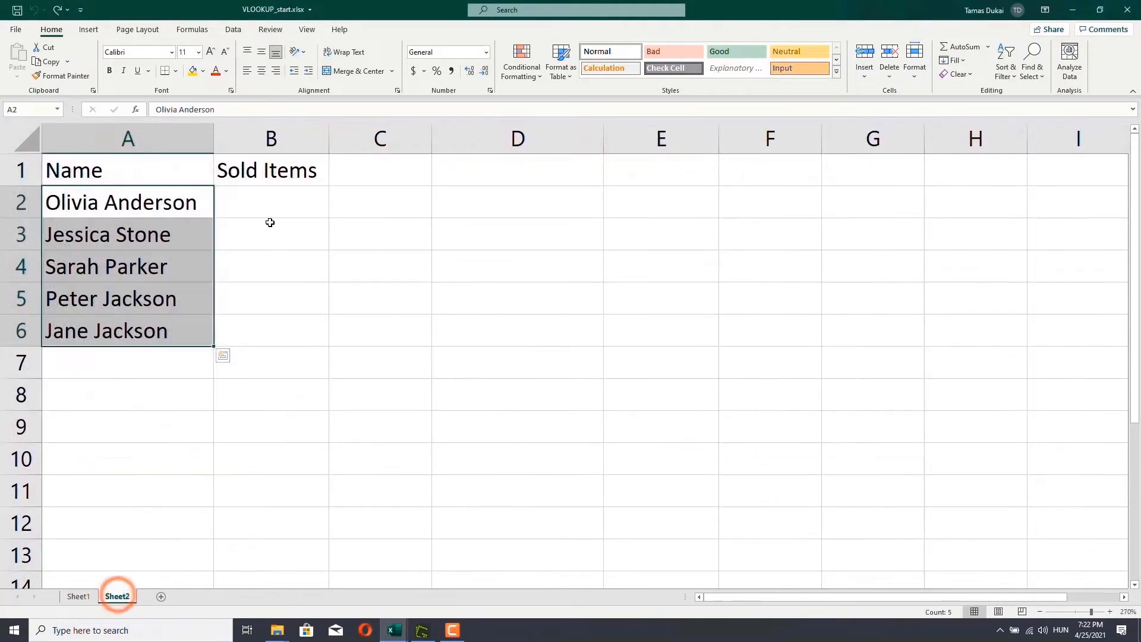
click(276, 202)
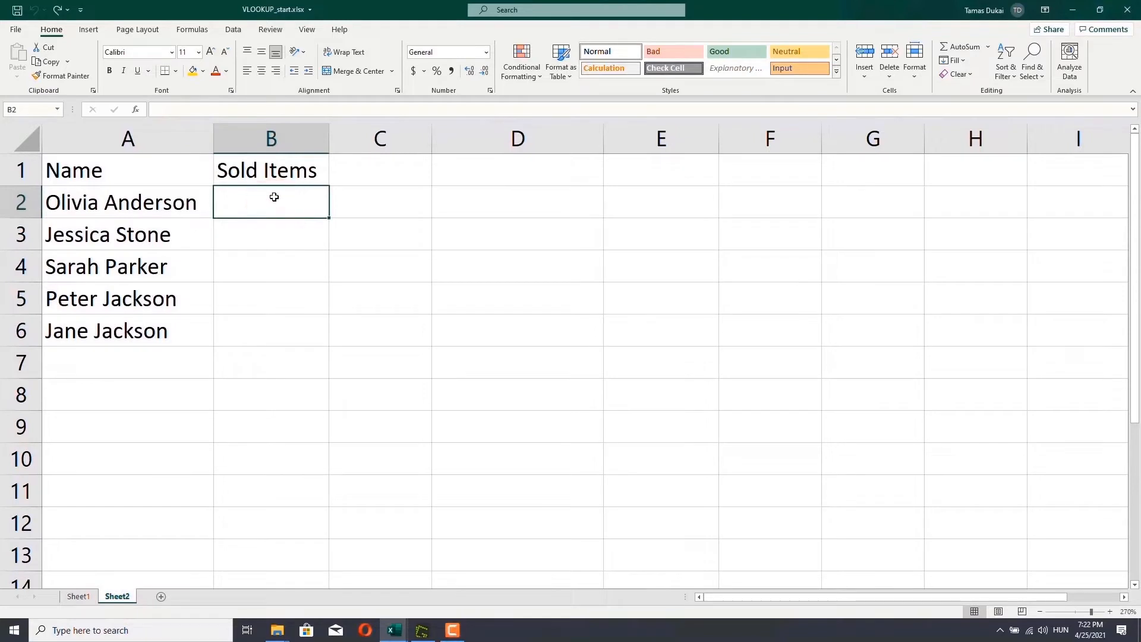
click(135, 109)
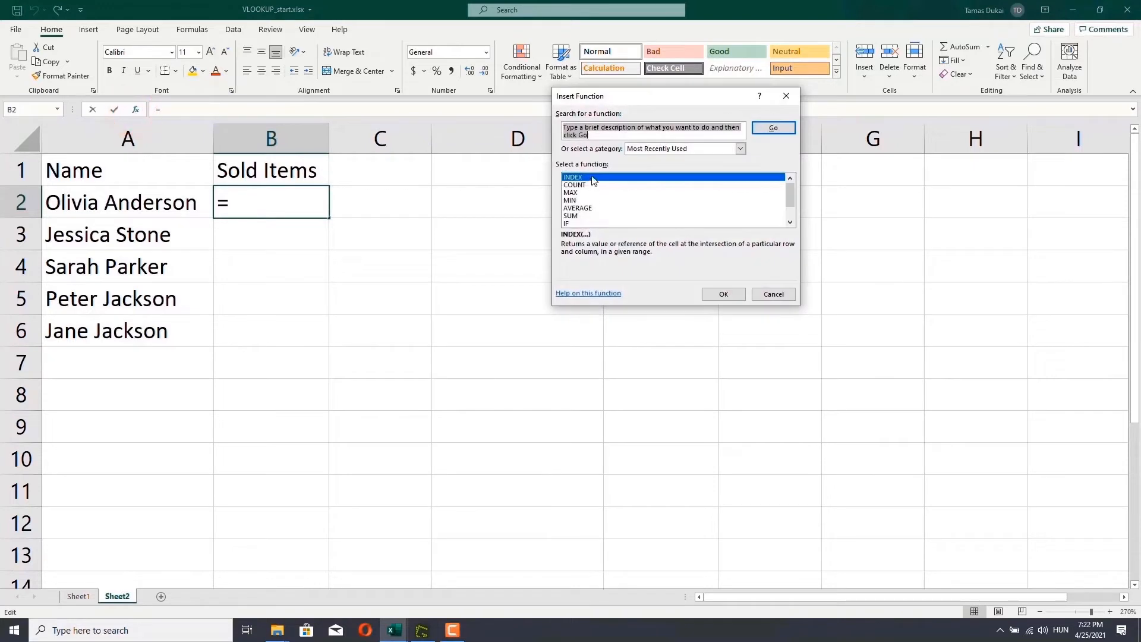
text(vlook)
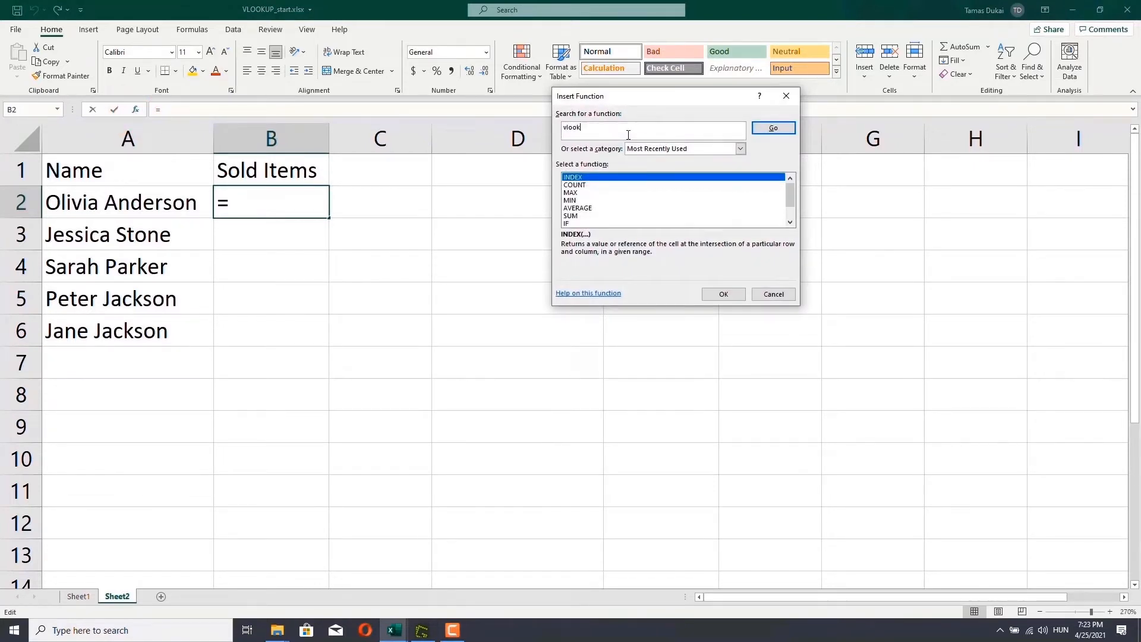
click(764, 129)
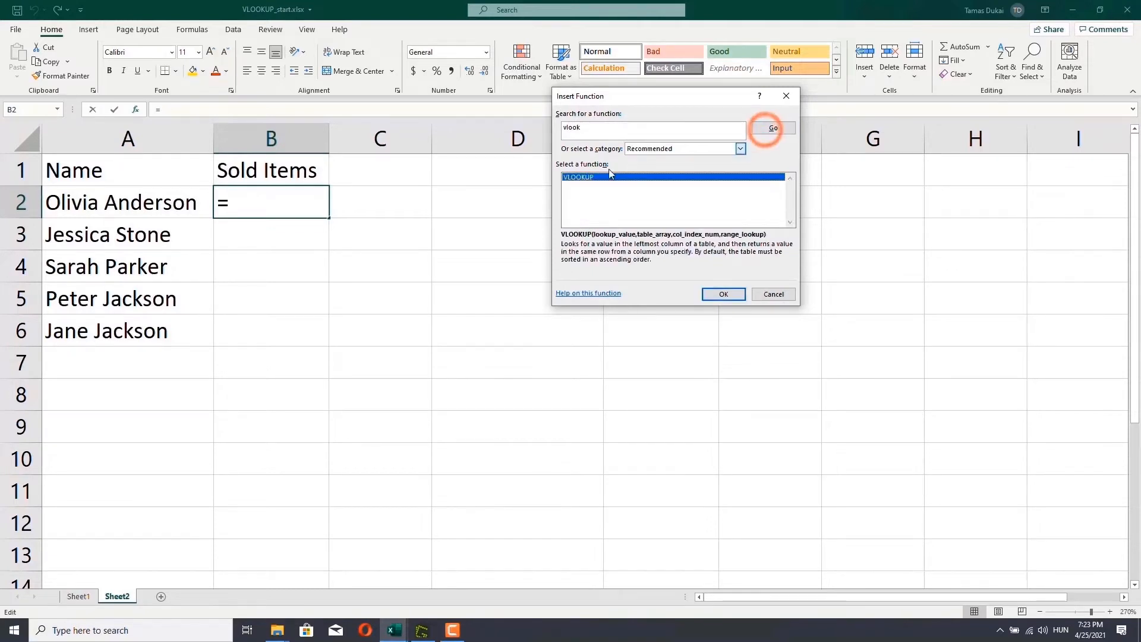
double_click(590, 177)
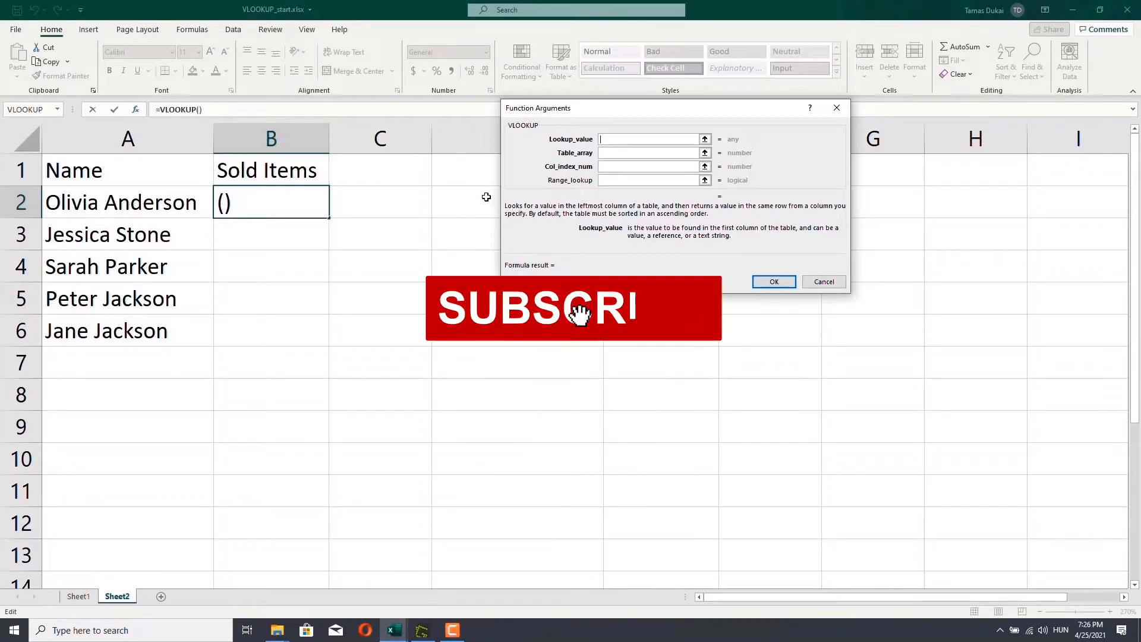
- Set the VLOOKUP lookup value to A2 and the table array to Sheet1!A1:E18
click(142, 203)
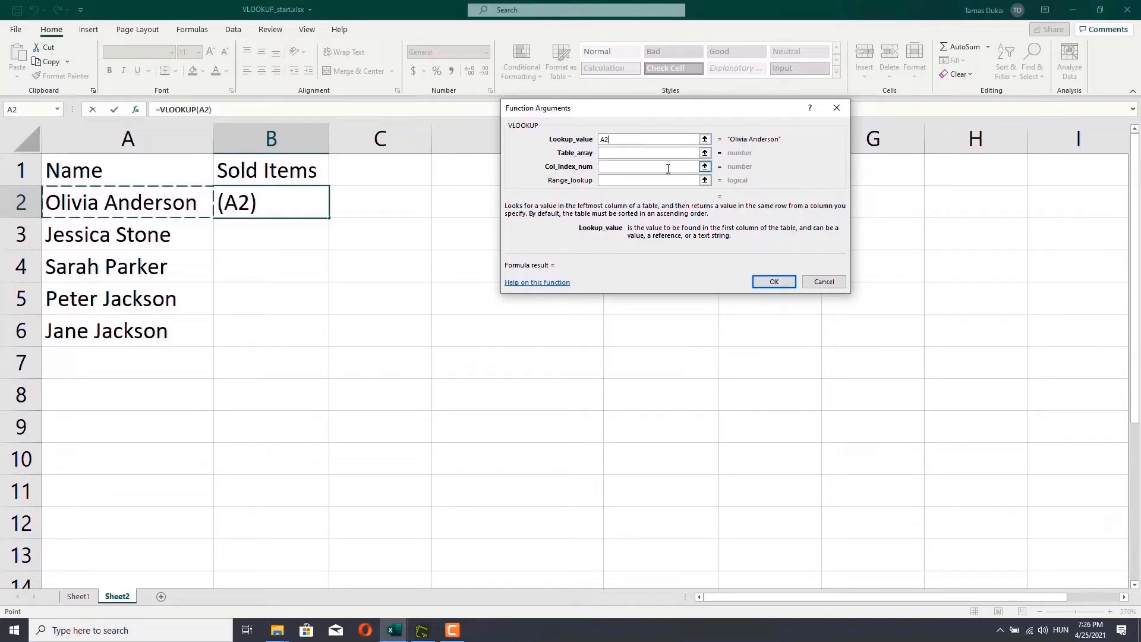
click(622, 151)
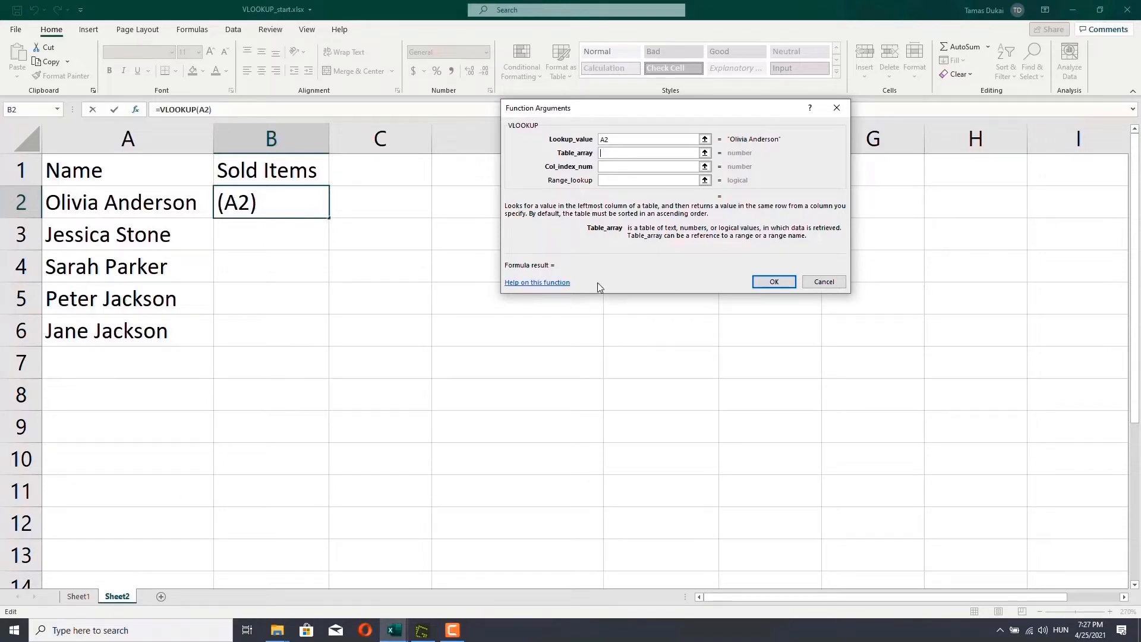
click(78, 596)
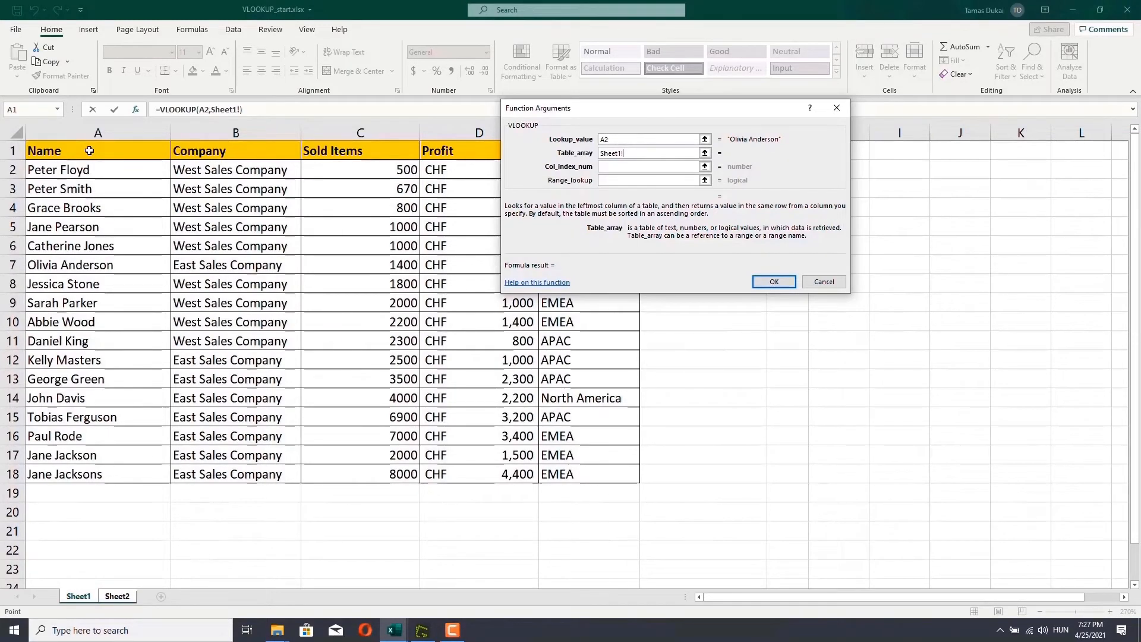
drag(89, 151, 579, 474)
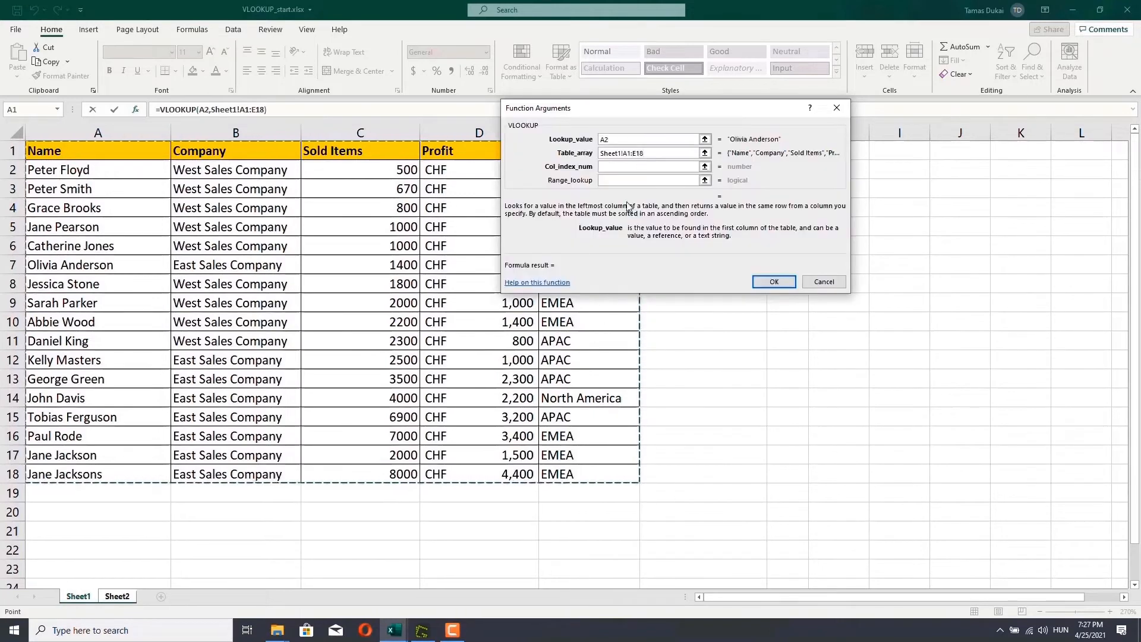
- Set the VLOOKUP column index number to 3 for the Sold Items column
click(636, 168)
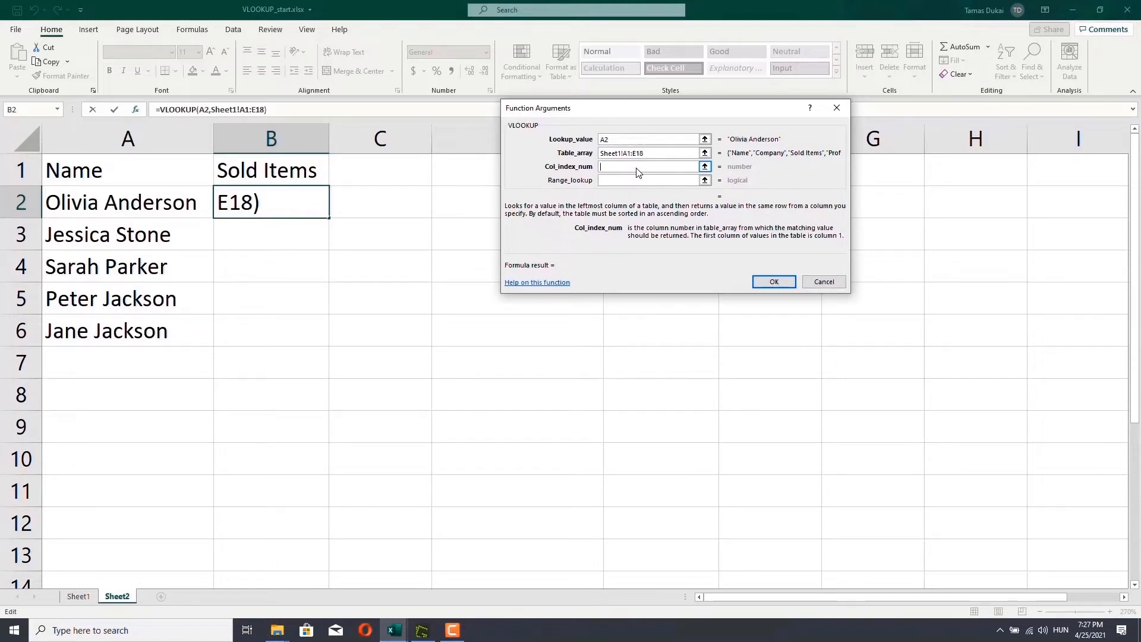
click(630, 153)
click(628, 166)
click(604, 165)
text(3)
key(Tab)
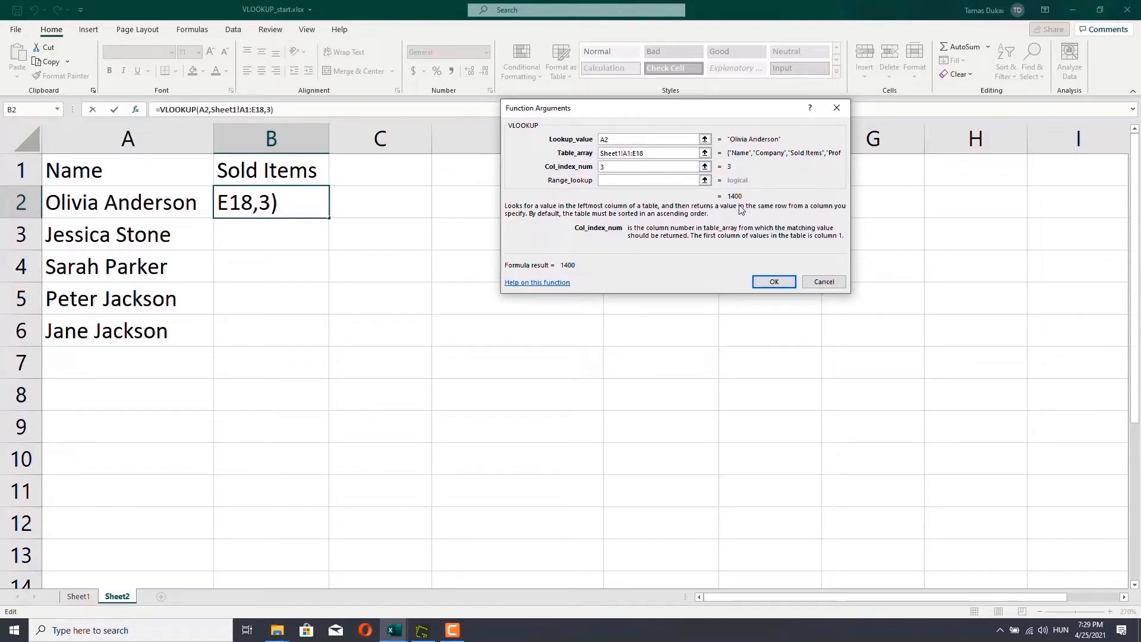
- Set the range lookup to false for an exact match and complete the VLOOKUP formula in B2
click(618, 180)
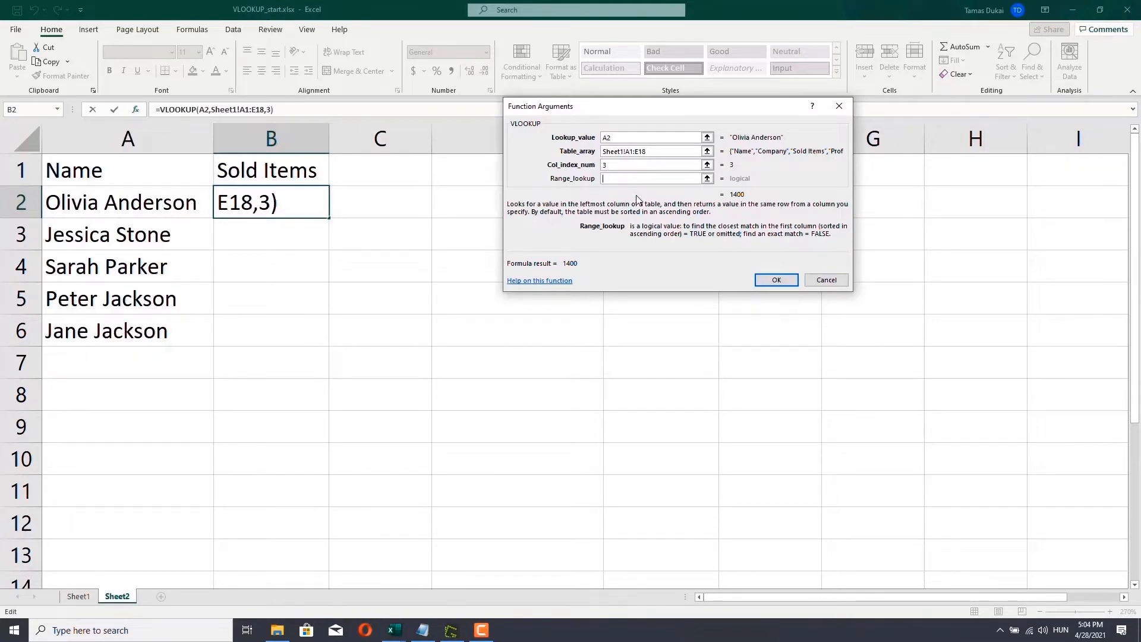
text(0)
key(BackSpace)
text(false)
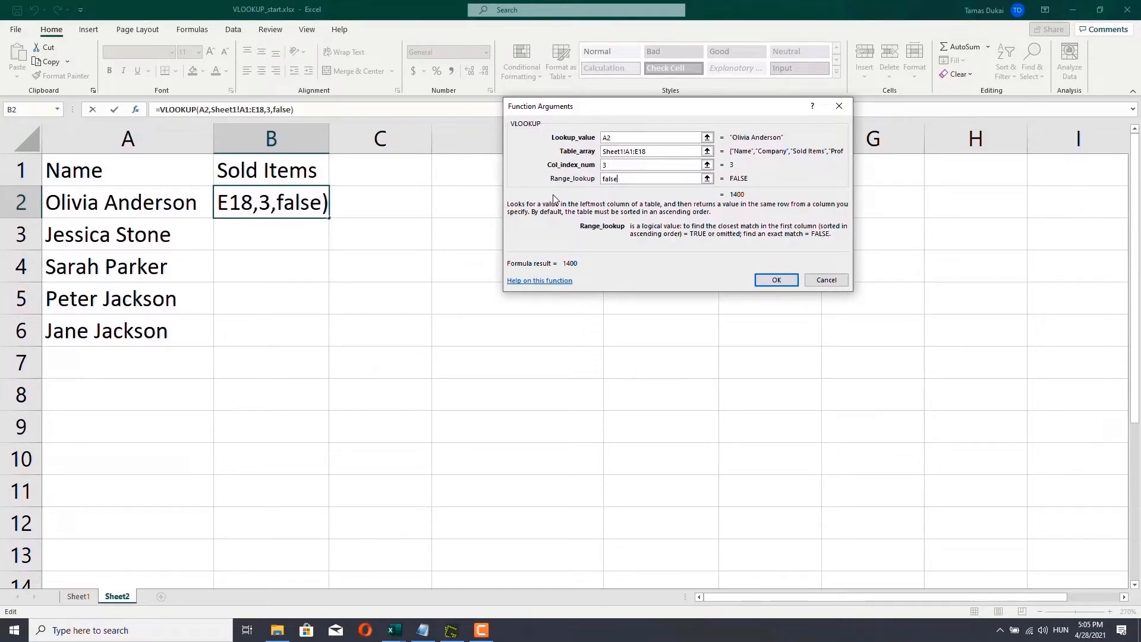
click(775, 285)
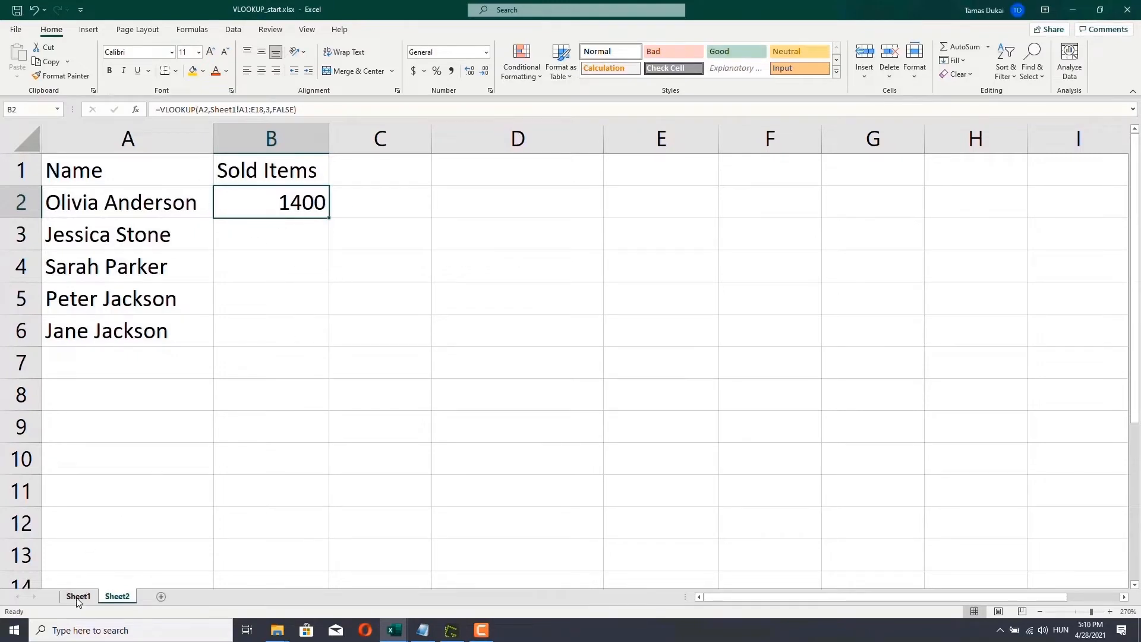
- Check the name in A7 and its Sold Items value in C7 on Sheet1, and return to Sheet2
click(77, 598)
click(377, 268)
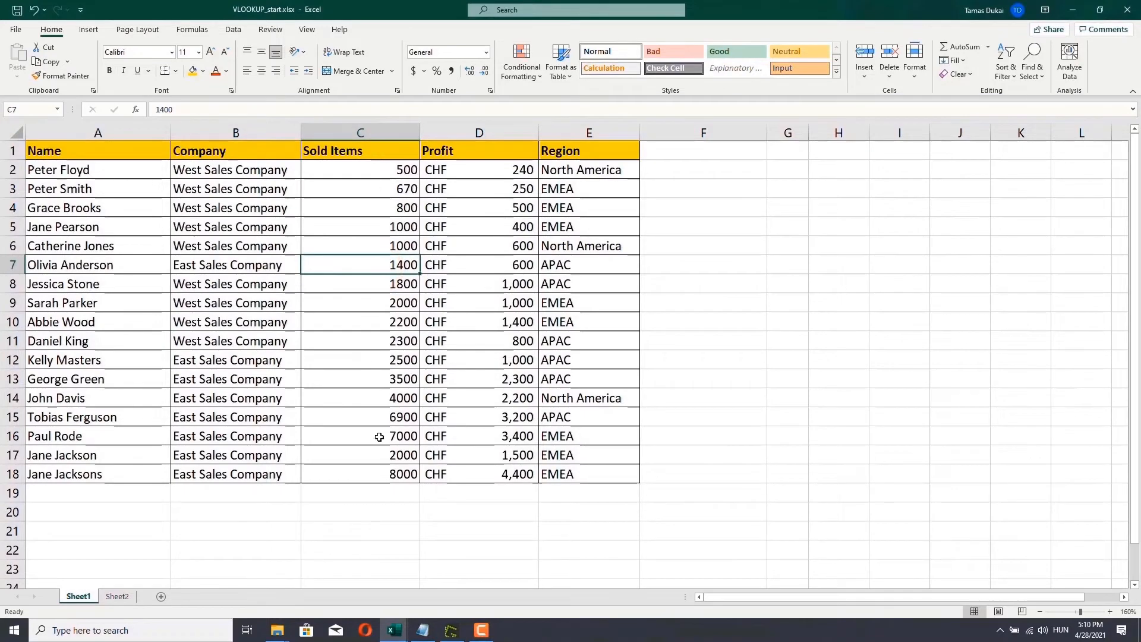
click(89, 262)
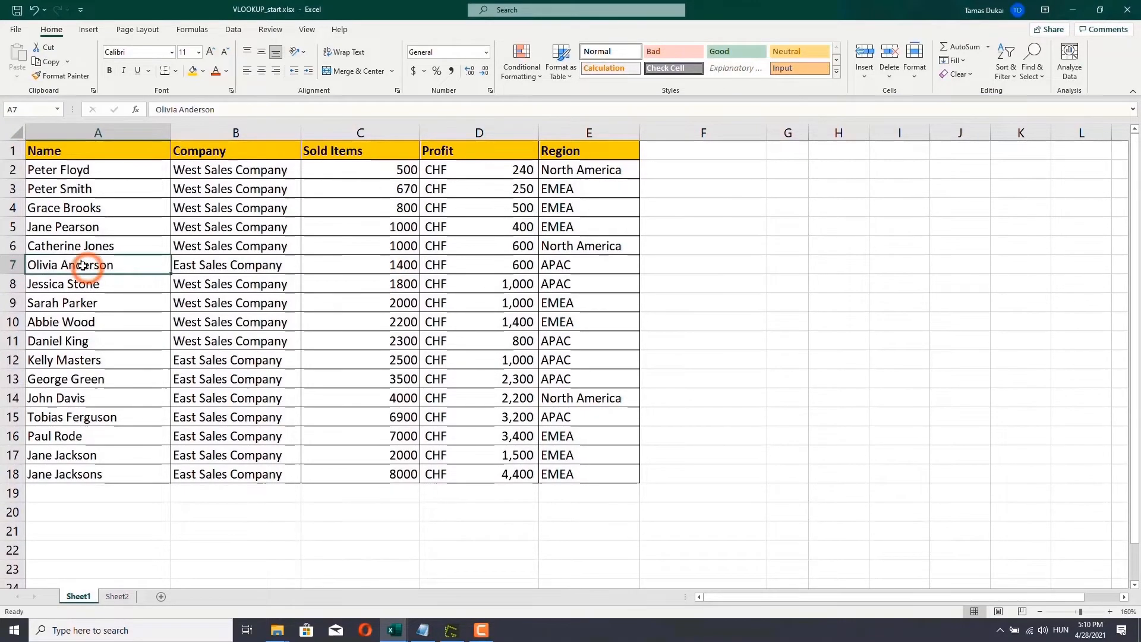
click(117, 596)
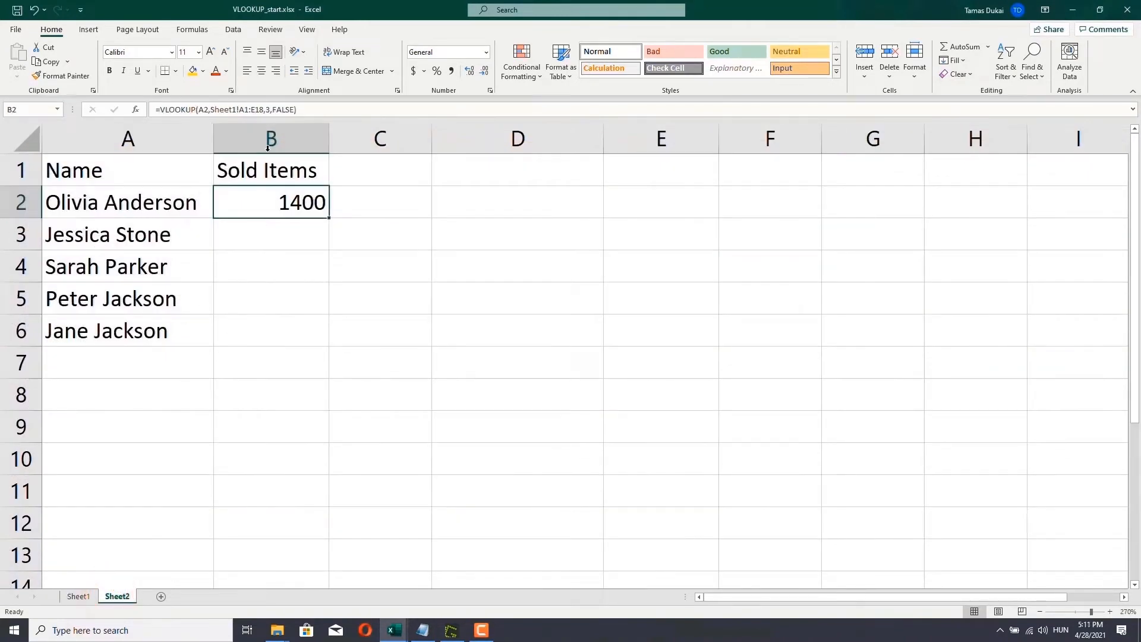
- Replace the FALSE argument with 0 in the VLOOKUP formula in B2 and reselect the cell
click(291, 110)
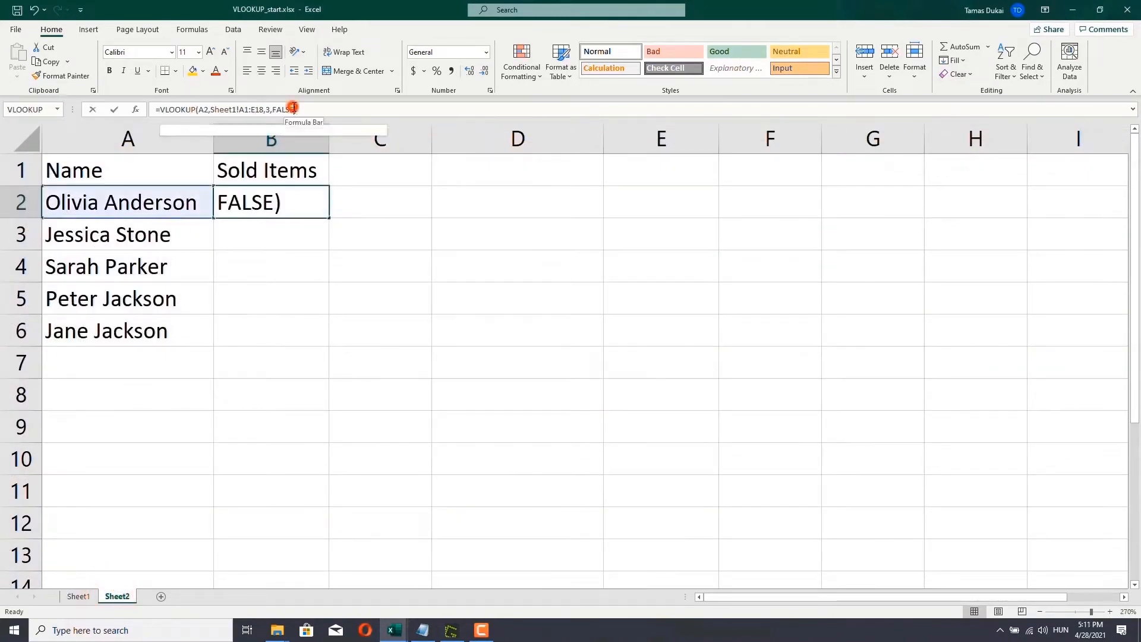
key(BackSpace)
key(BackSpace)
key(BackSpace)
key(BackSpace)
key(BackSpace)
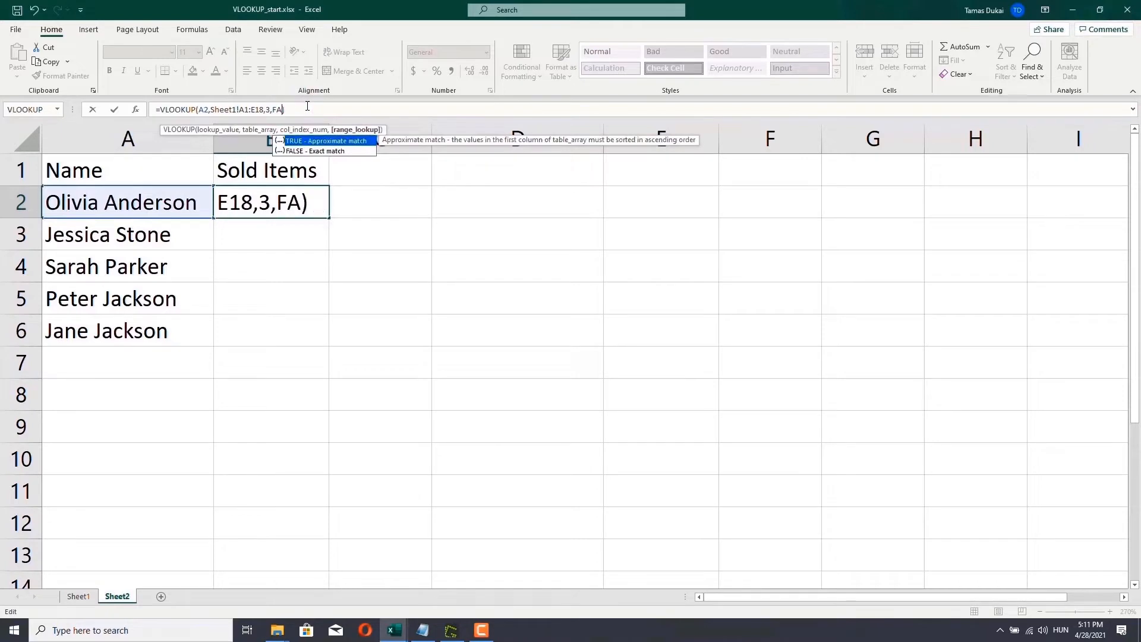
text(0)
key(Return)
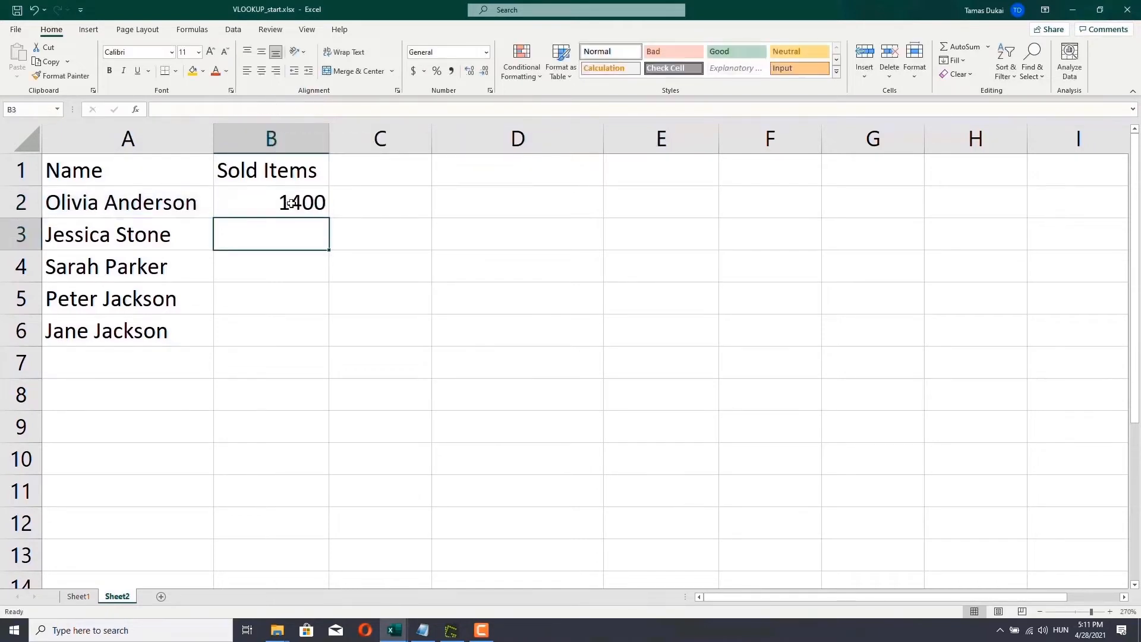
click(291, 203)
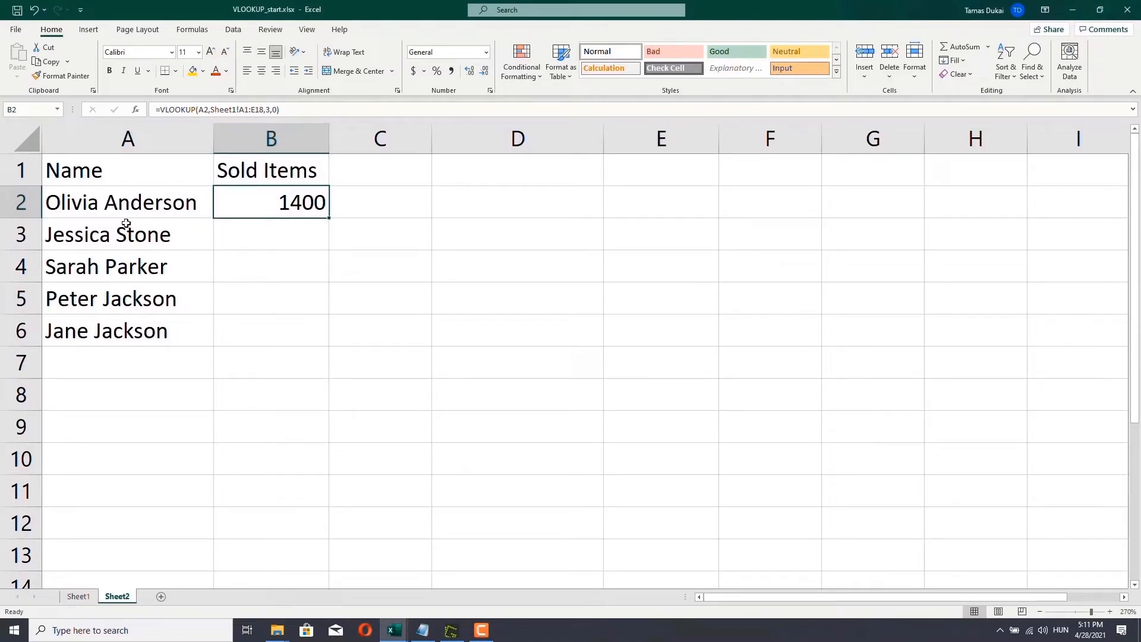
- Copy the record in A7:E7 of Sheet1 and paste it below the table in row 19
click(79, 597)
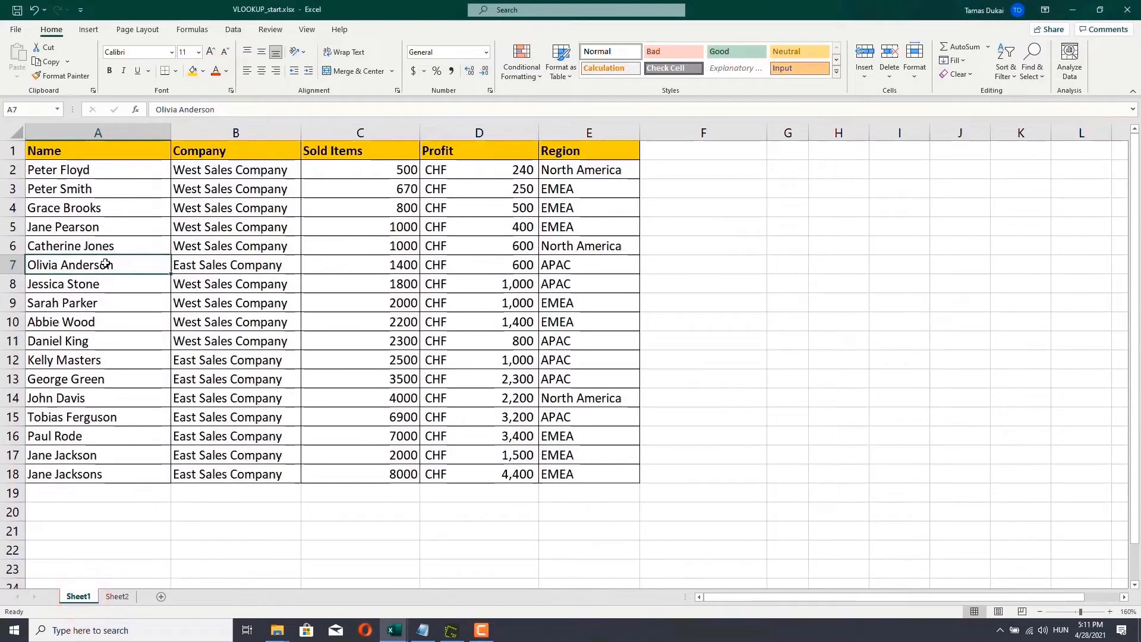
drag(100, 265, 543, 270)
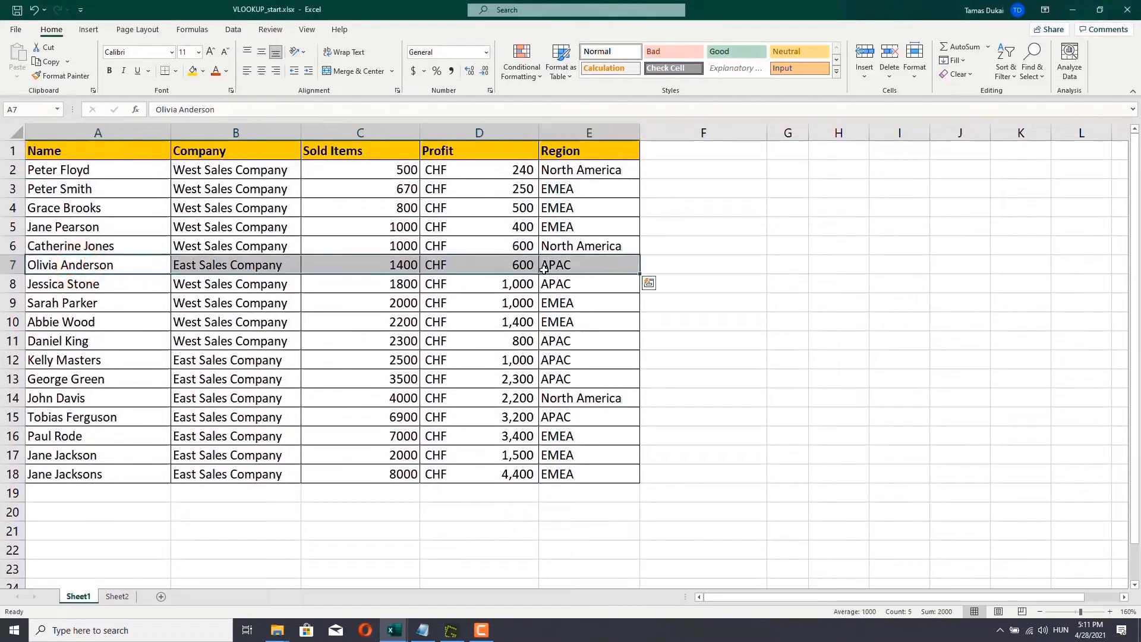
key(ctrl+c)
click(69, 488)
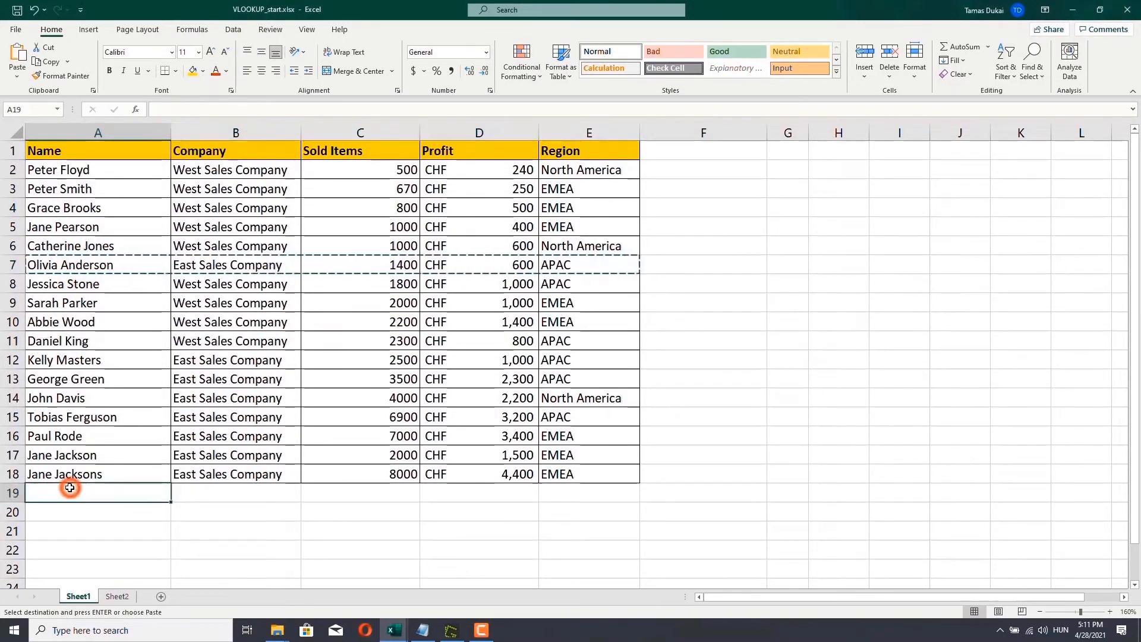
key(ctrl+v)
click(67, 497)
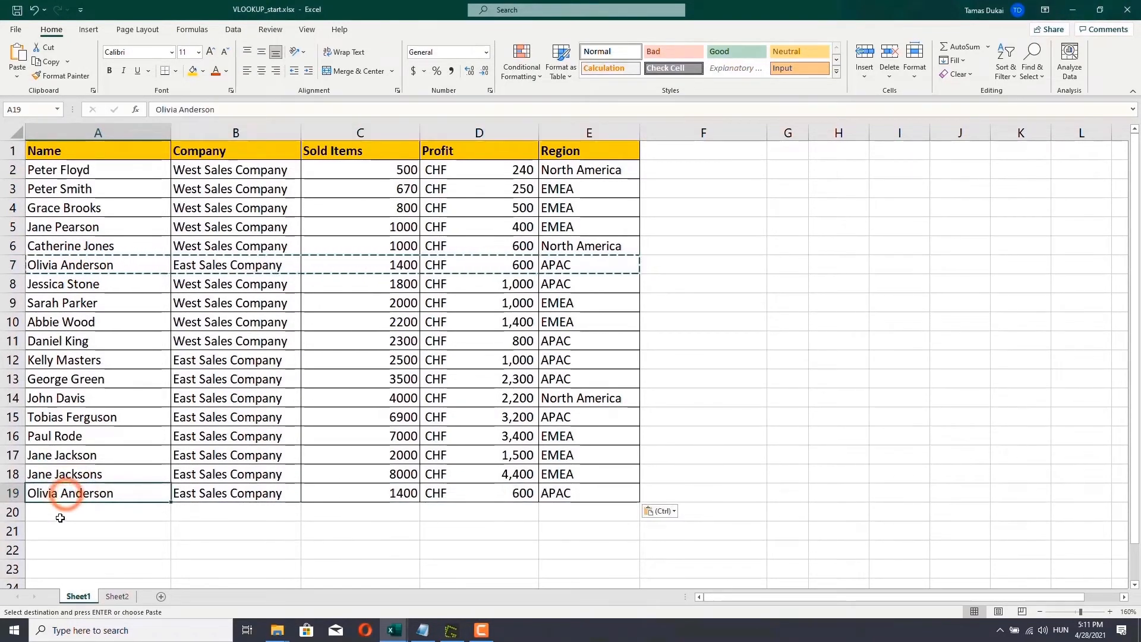
- Set the Sold Items value of the duplicated record in C19 to 10000
click(387, 492)
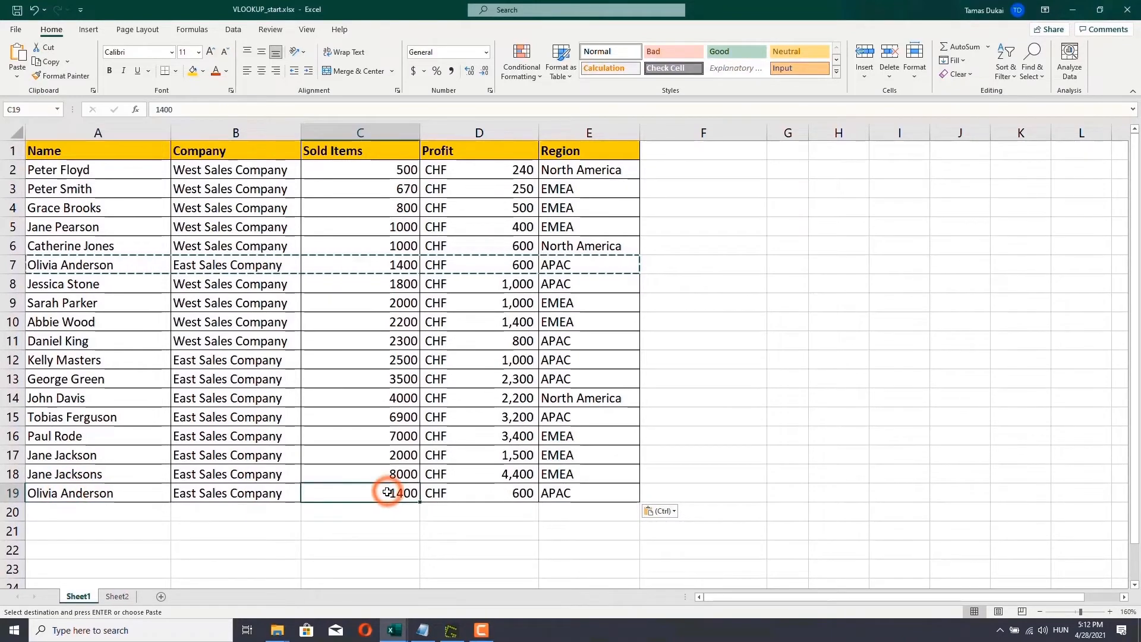
text(1)
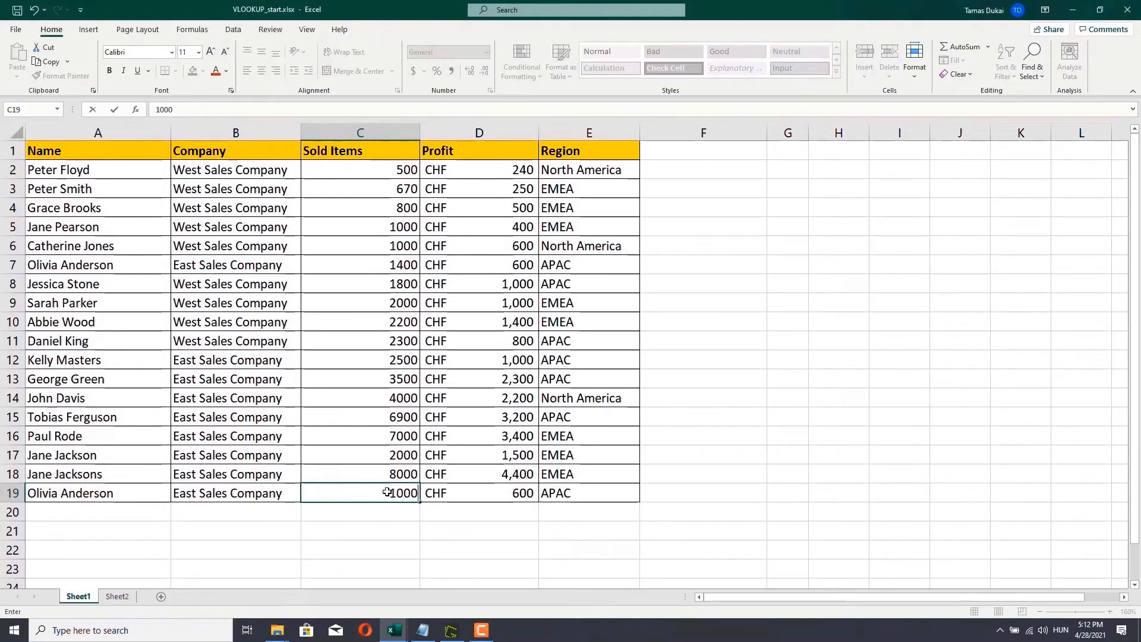
key(Return)
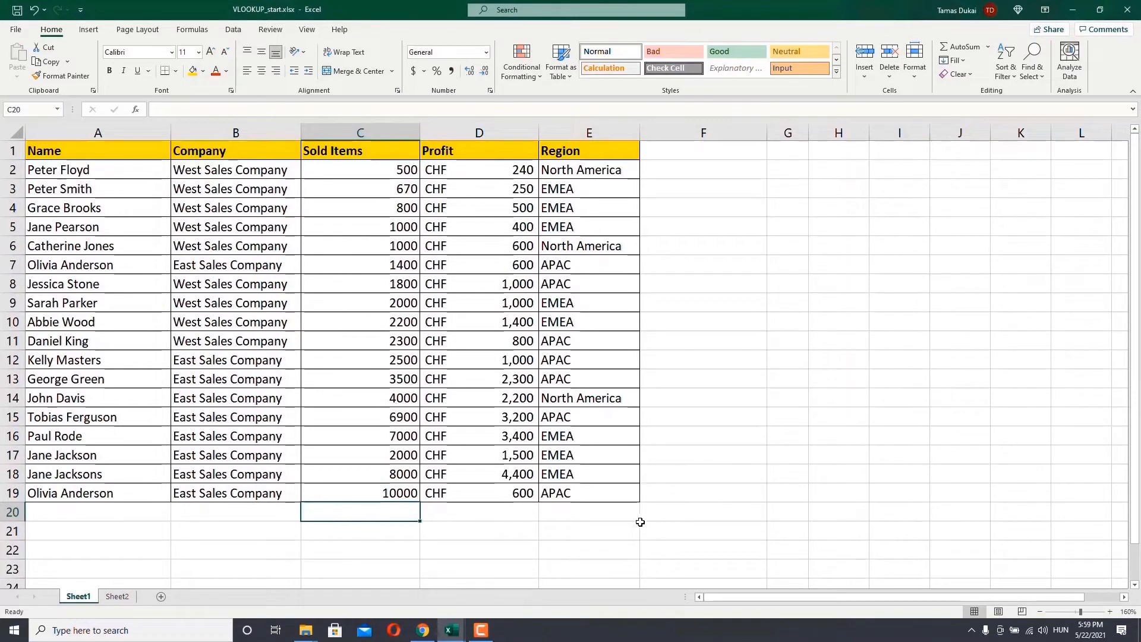
- Extend the table array of the VLOOKUP formula in B2 on Sheet2 to Sheet1!A1:E19 and check the result
click(117, 597)
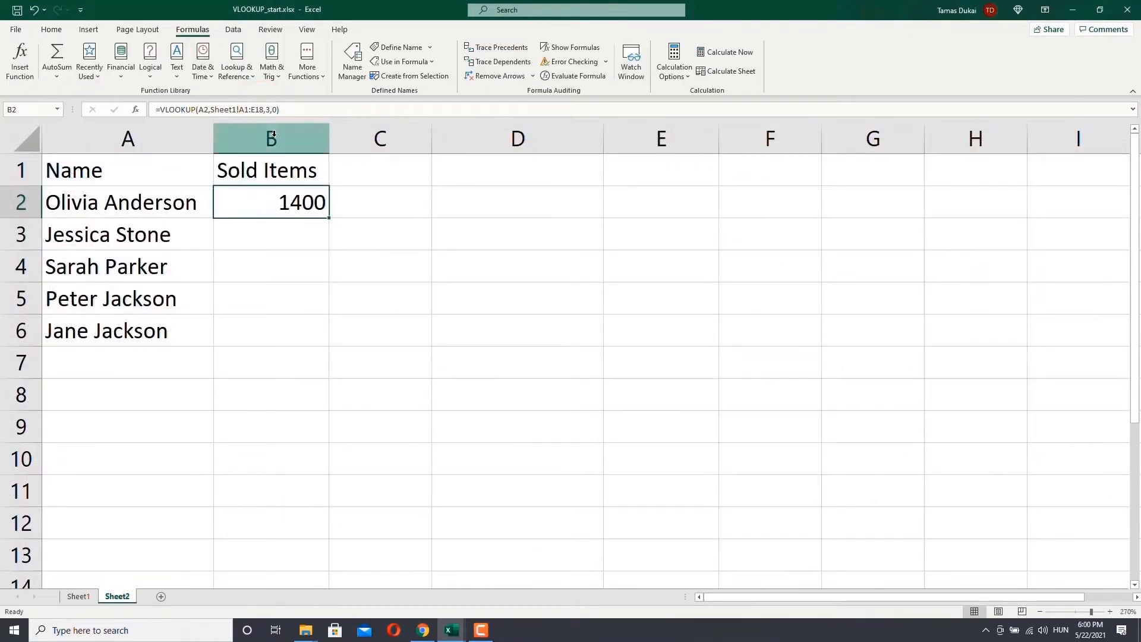
click(263, 110)
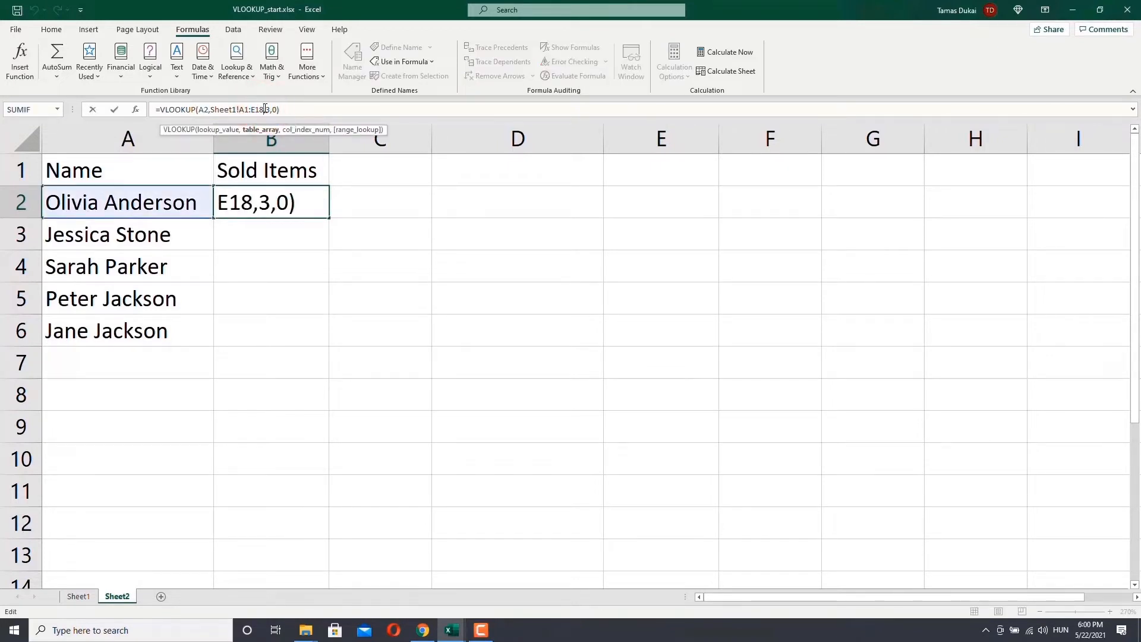
key(BackSpace)
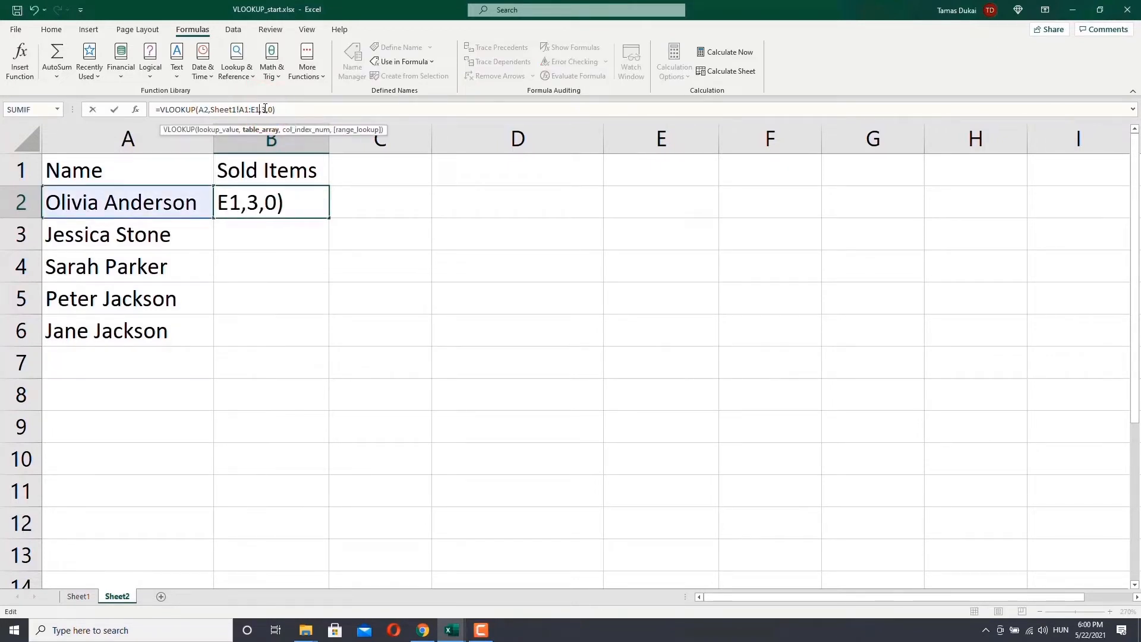
text(9)
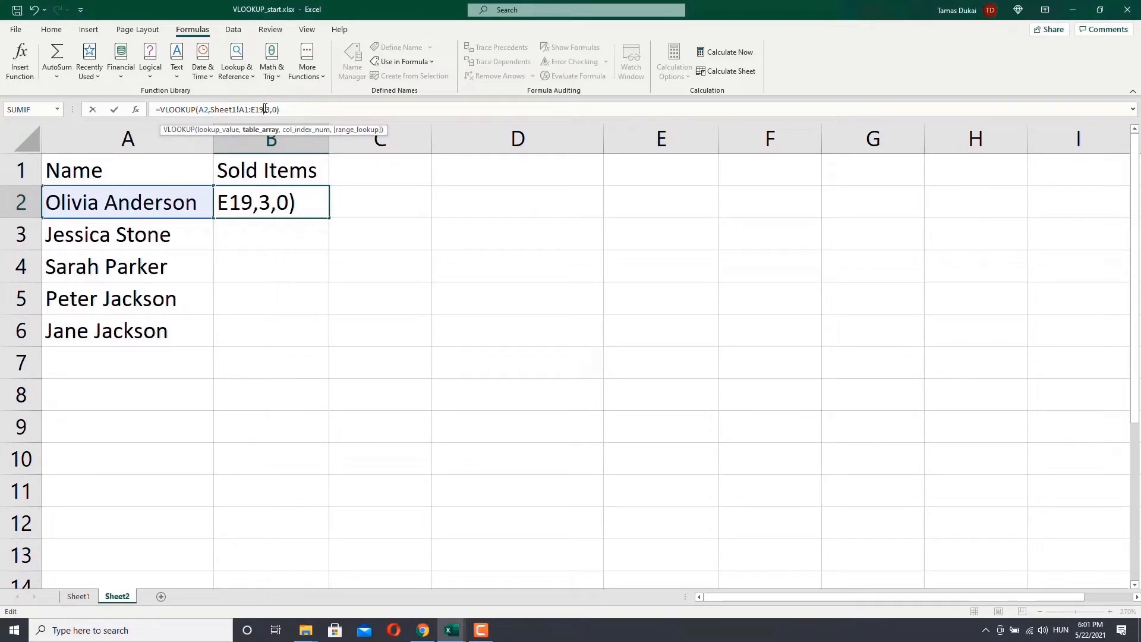
key(Return)
click(257, 195)
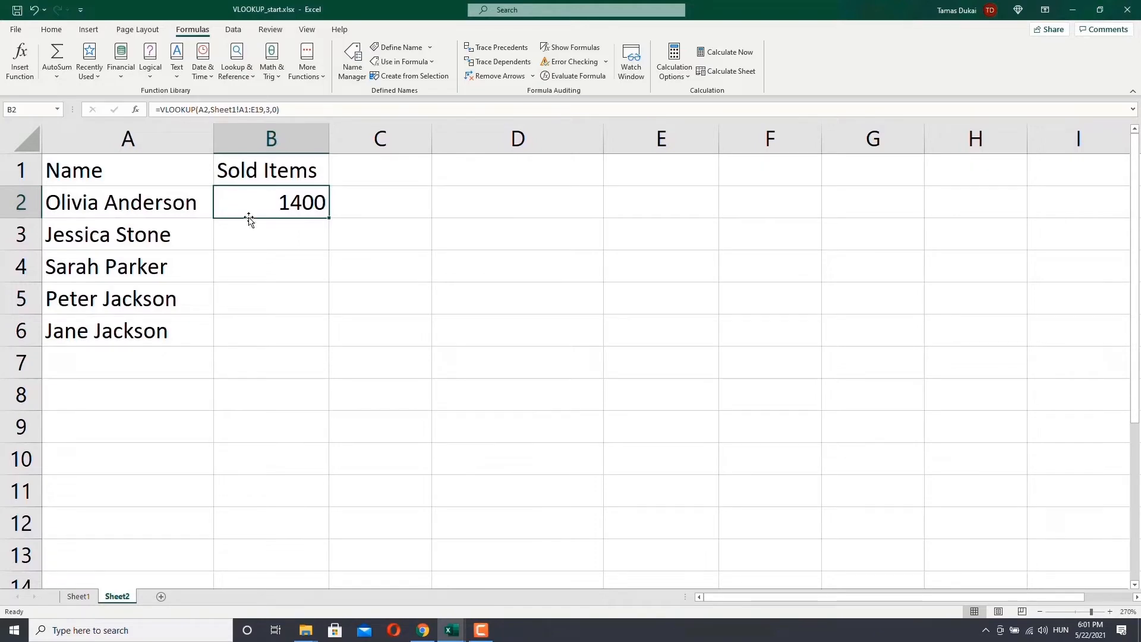
- Select rows 7 and 19 on Sheet1 together to compare the two records with the same name
click(77, 596)
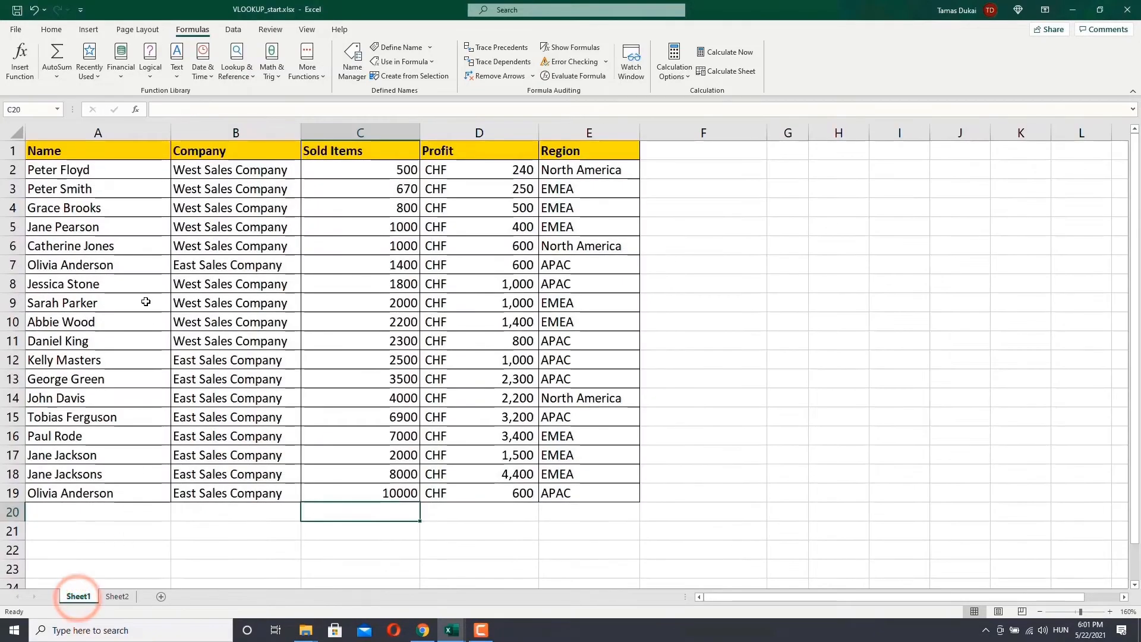
click(18, 265)
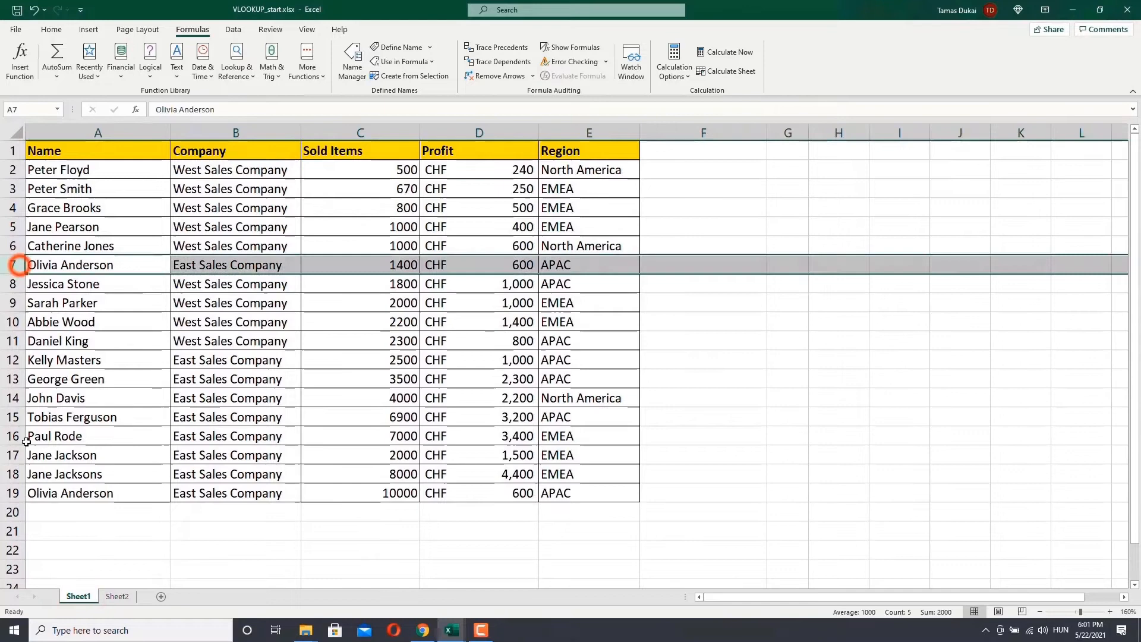
ctrl+click(13, 493)
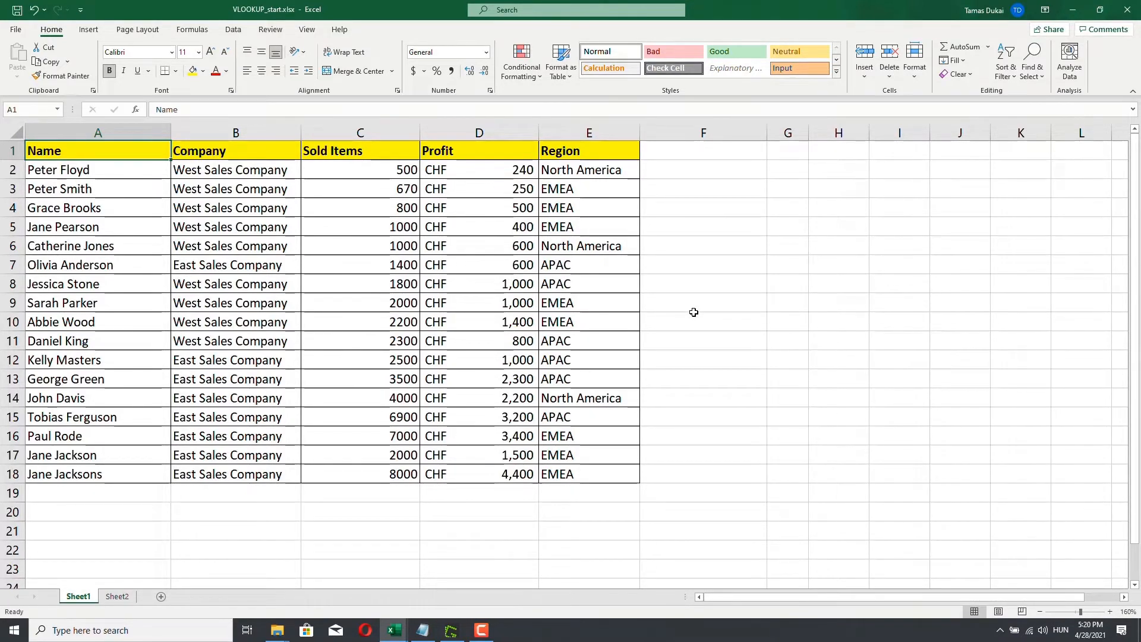
- Search Sheet1 with Find for the surname of the person in A4, repeating the search for further matches
key(ctrl+f)
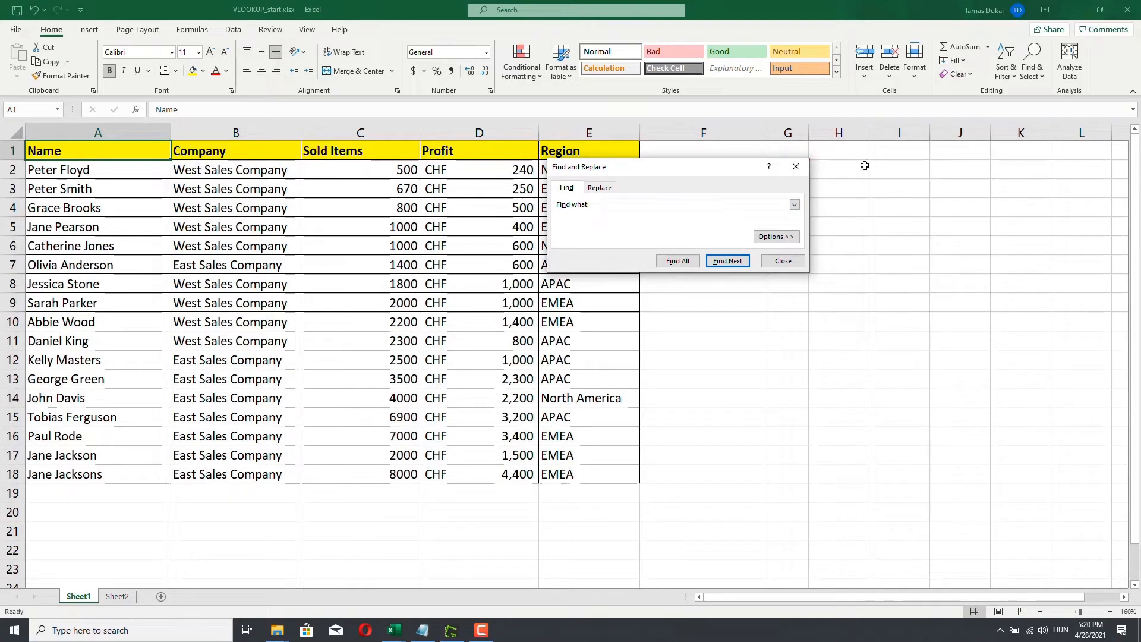
click(797, 172)
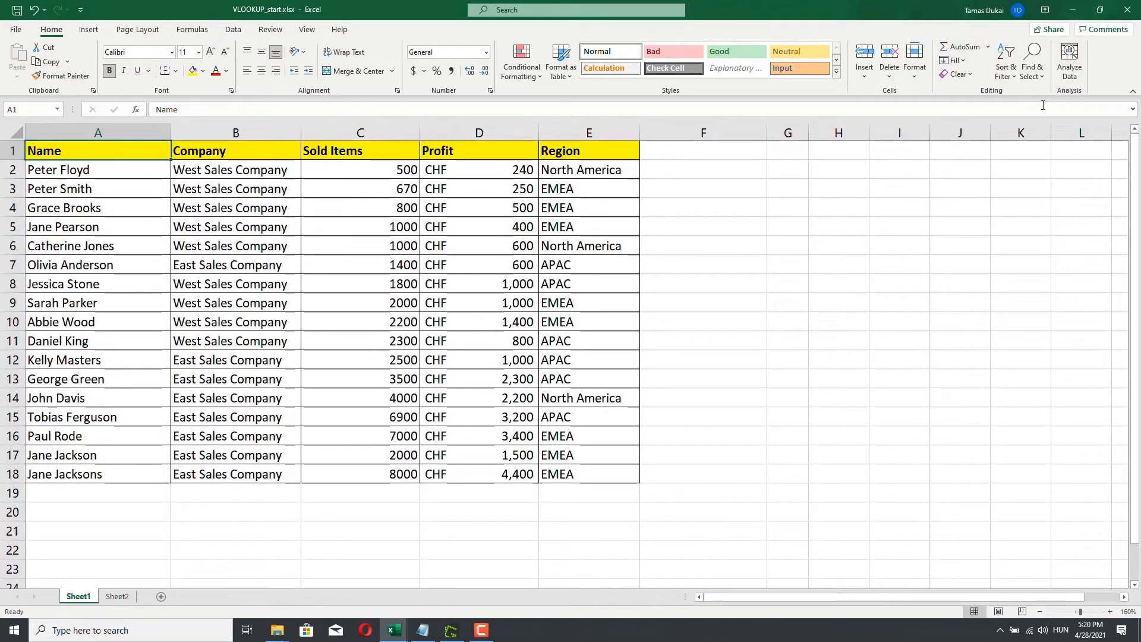
click(1036, 77)
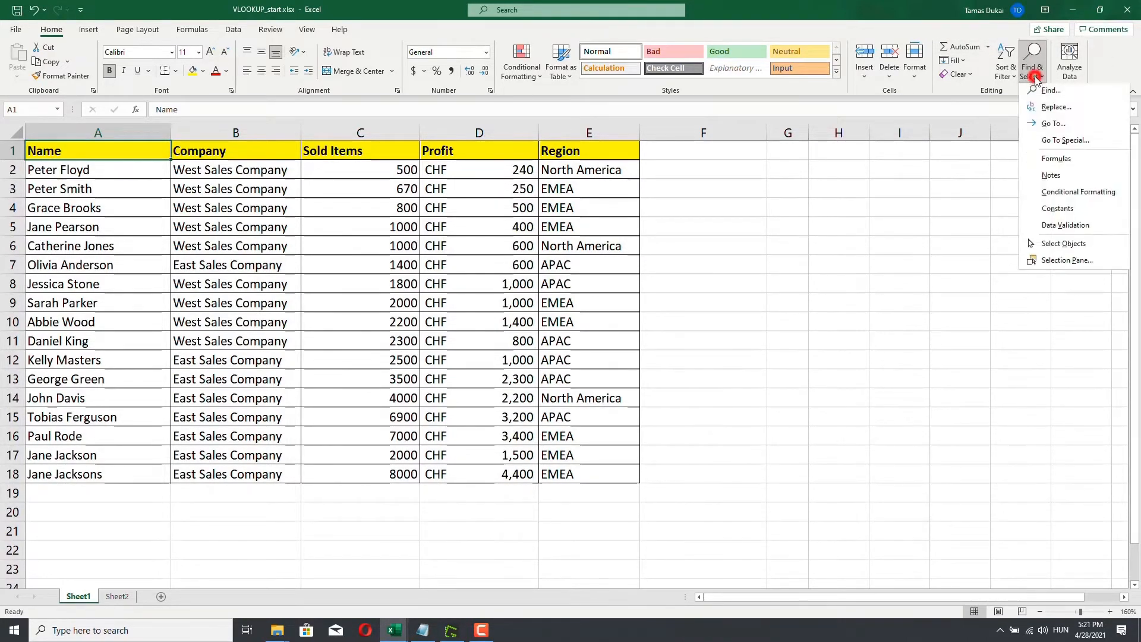
click(1081, 95)
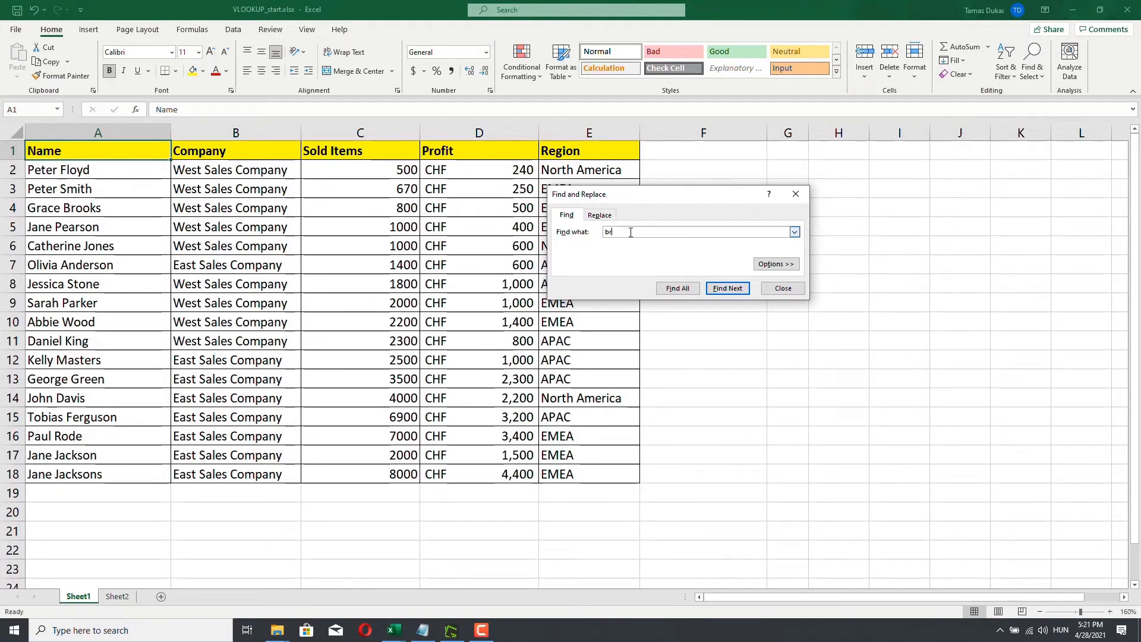
text(ooks)
click(726, 291)
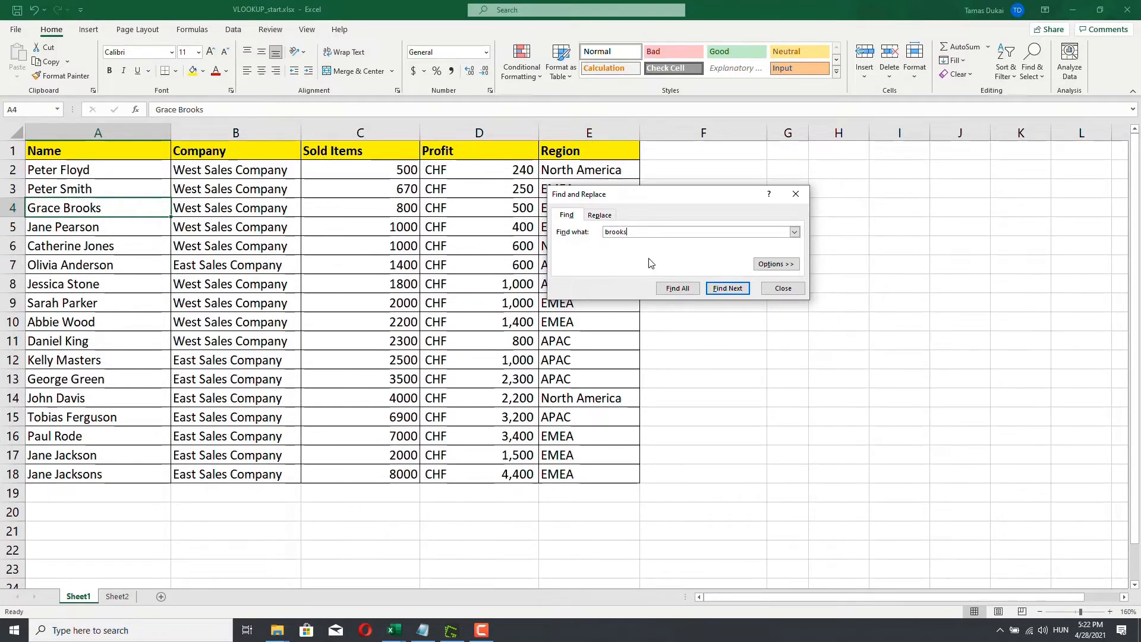
click(725, 291)
click(732, 288)
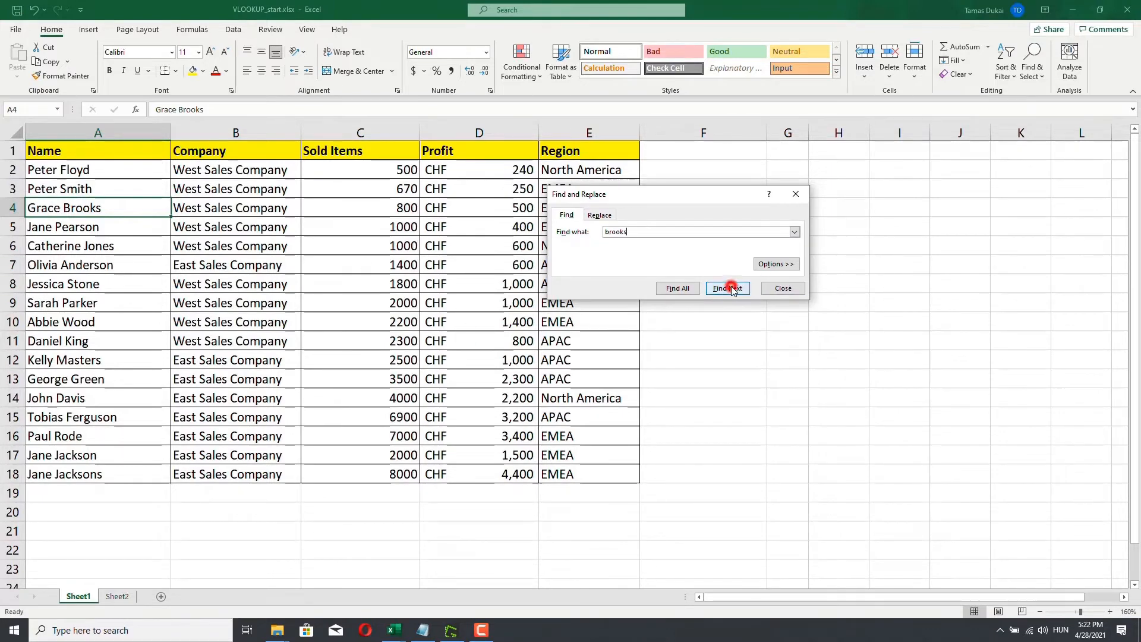
- Search Sheet1 with Find for a surname absent from the Name column, and close the Find and Replace dialog
click(633, 234)
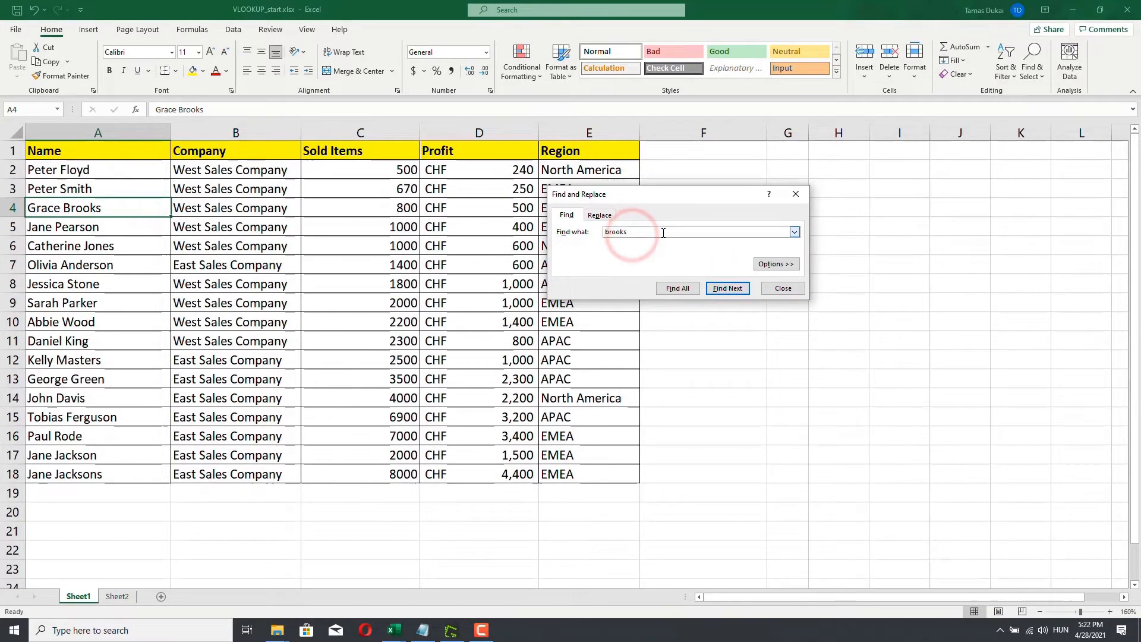
key(BackSpace)
key(BackSpace)
key(BackSpace)
key(BackSpace)
key(BackSpace)
key(BackSpace)
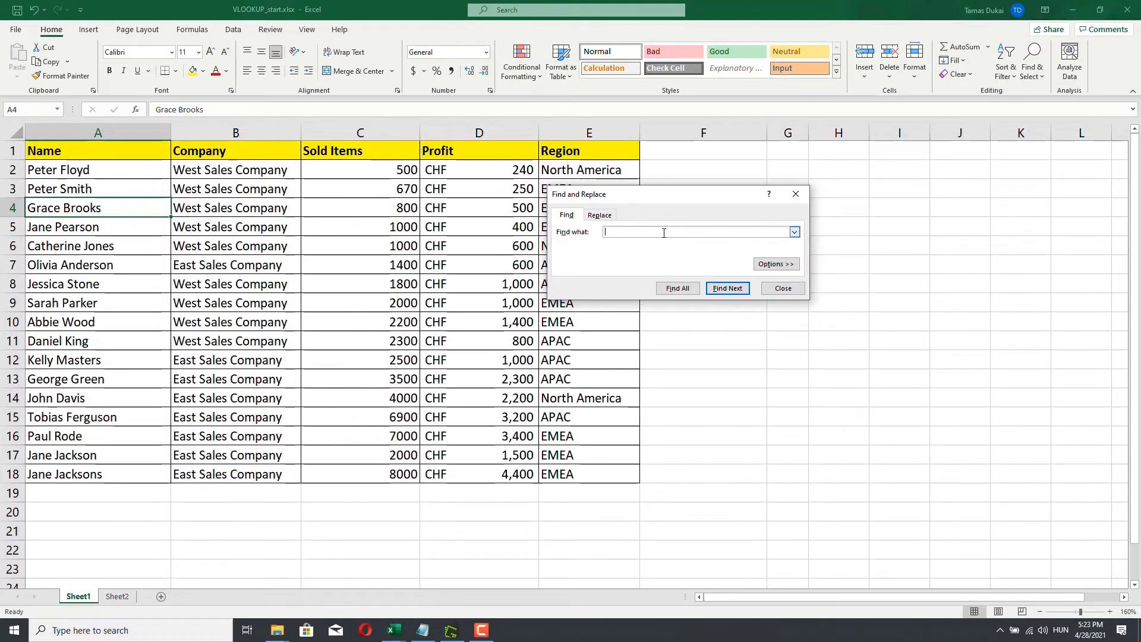
text(freeman)
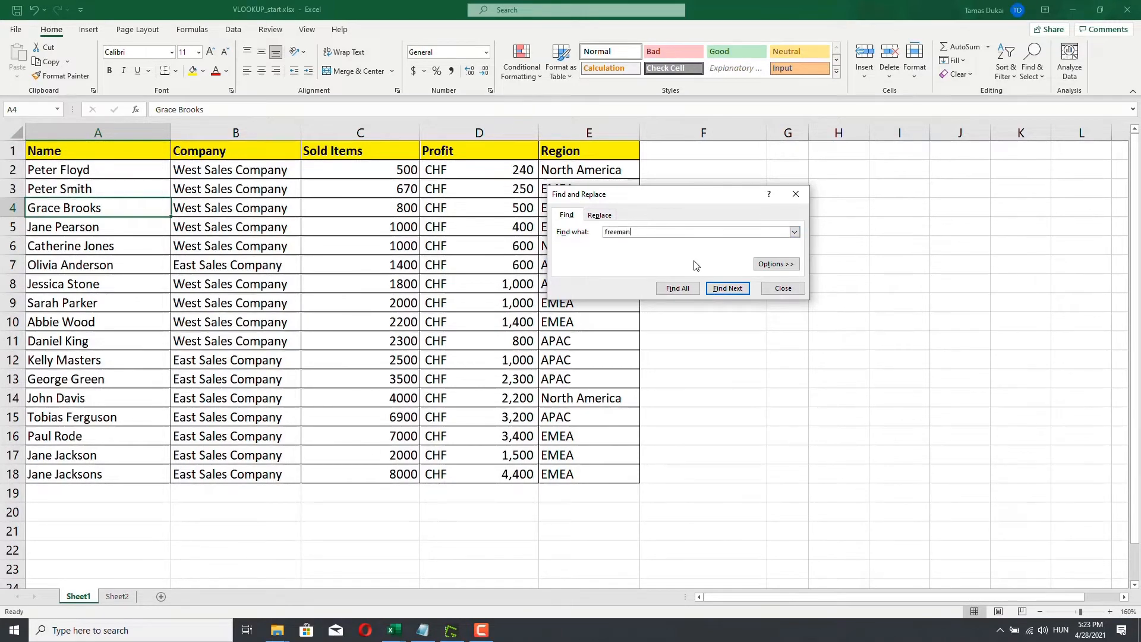
click(724, 290)
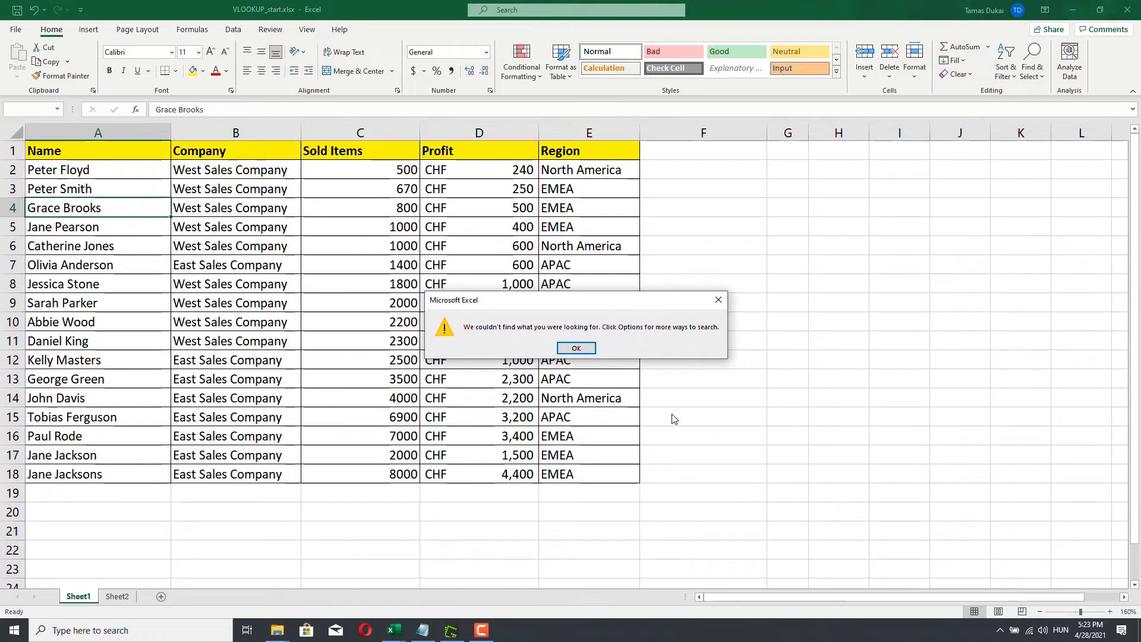
click(574, 348)
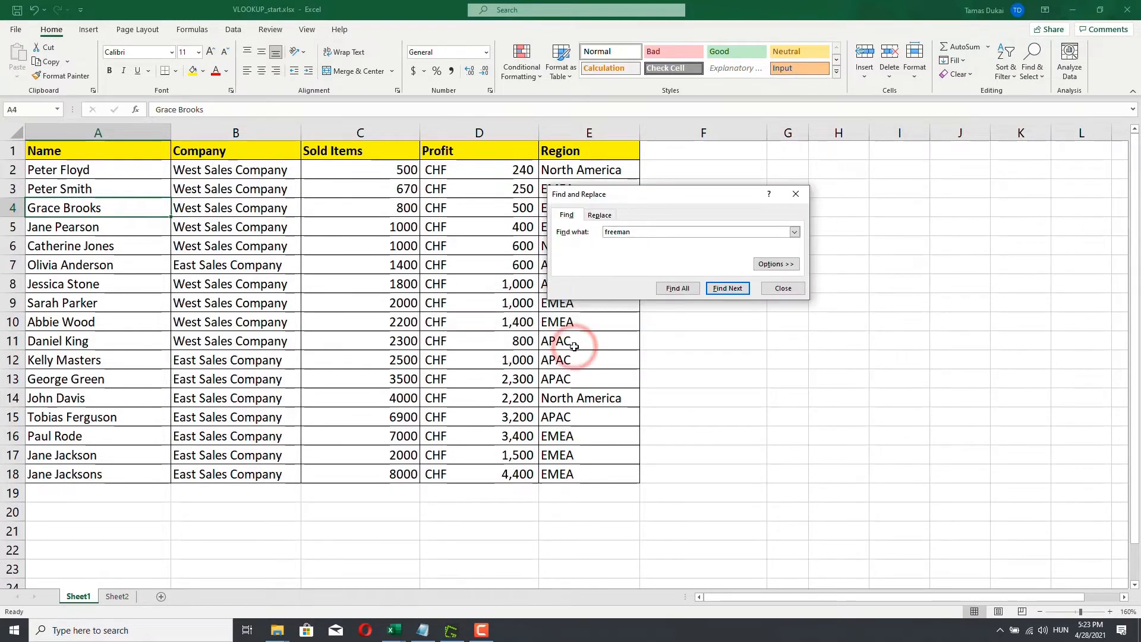
click(796, 194)
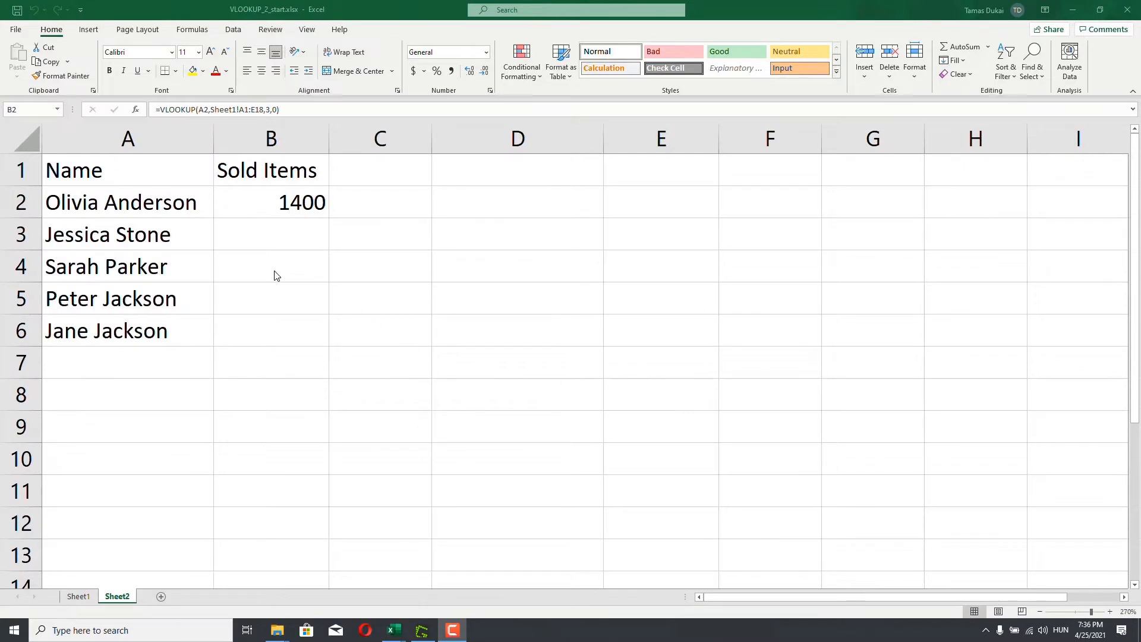
- On Sheet2 of VLOOKUP_2_start.xlsx, fill the VLOOKUP formula from B2 down to B3 and compare the table arrays of both cells
click(285, 203)
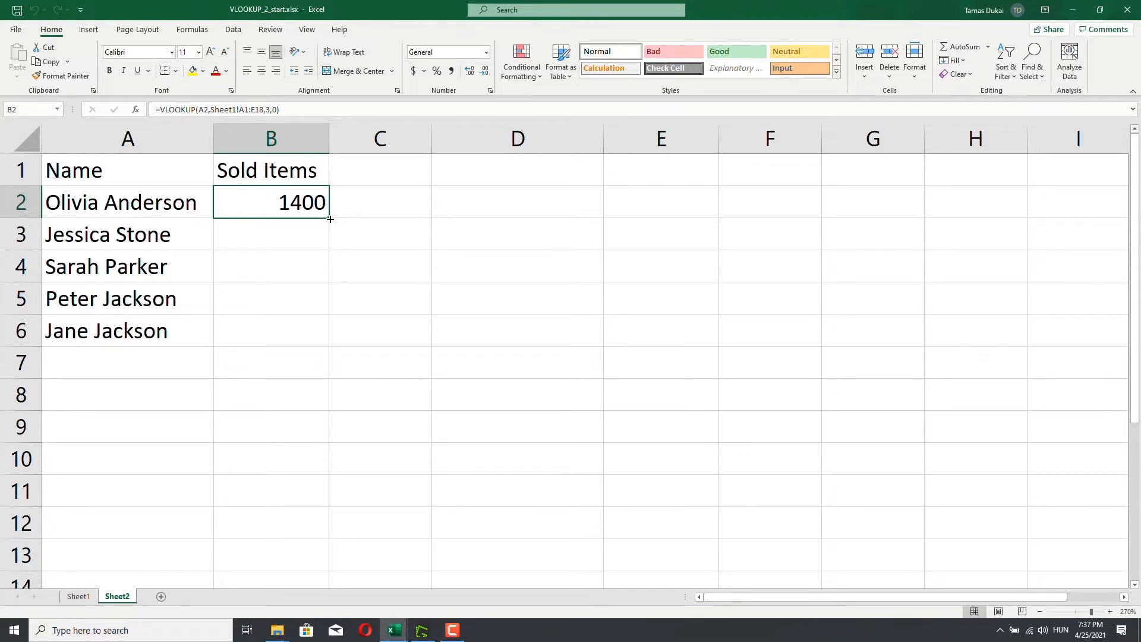
drag(330, 218, 331, 250)
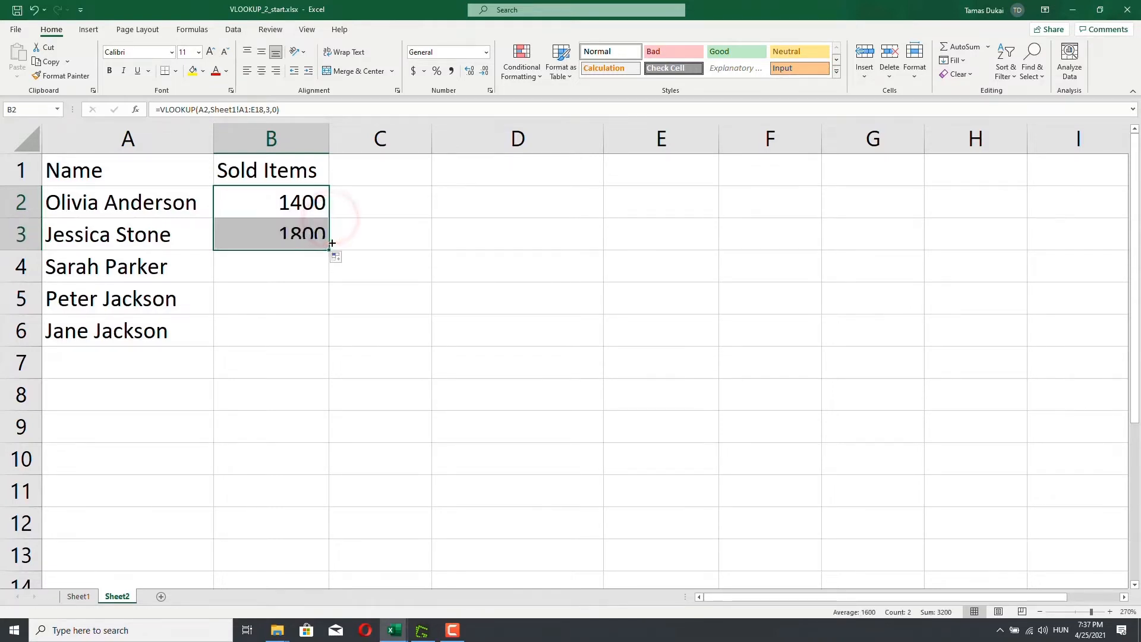
click(286, 236)
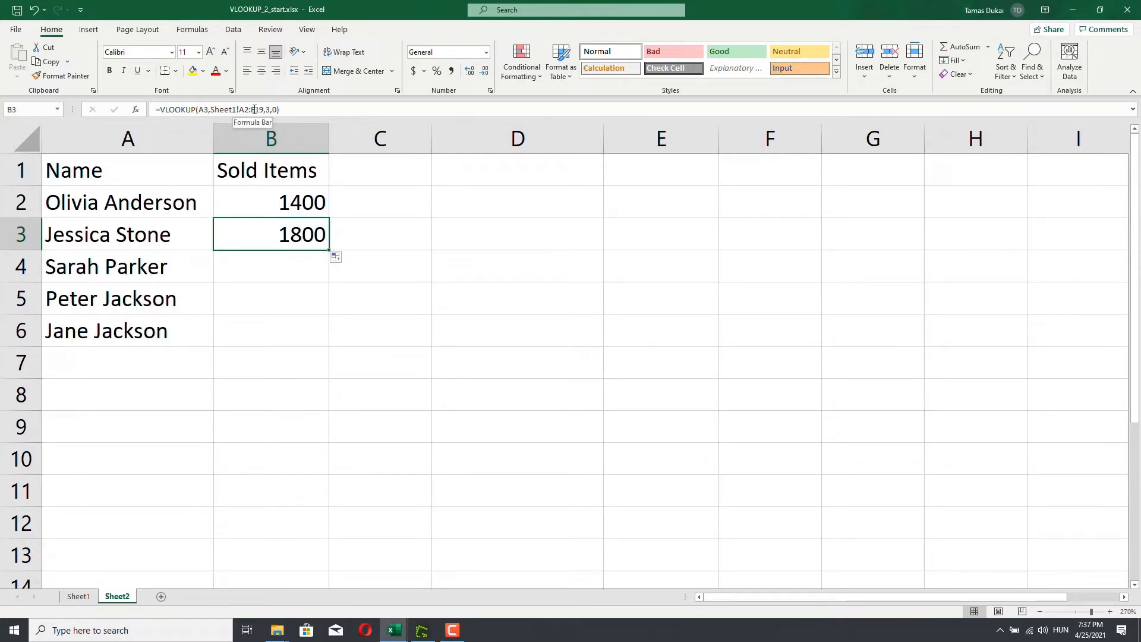
click(265, 199)
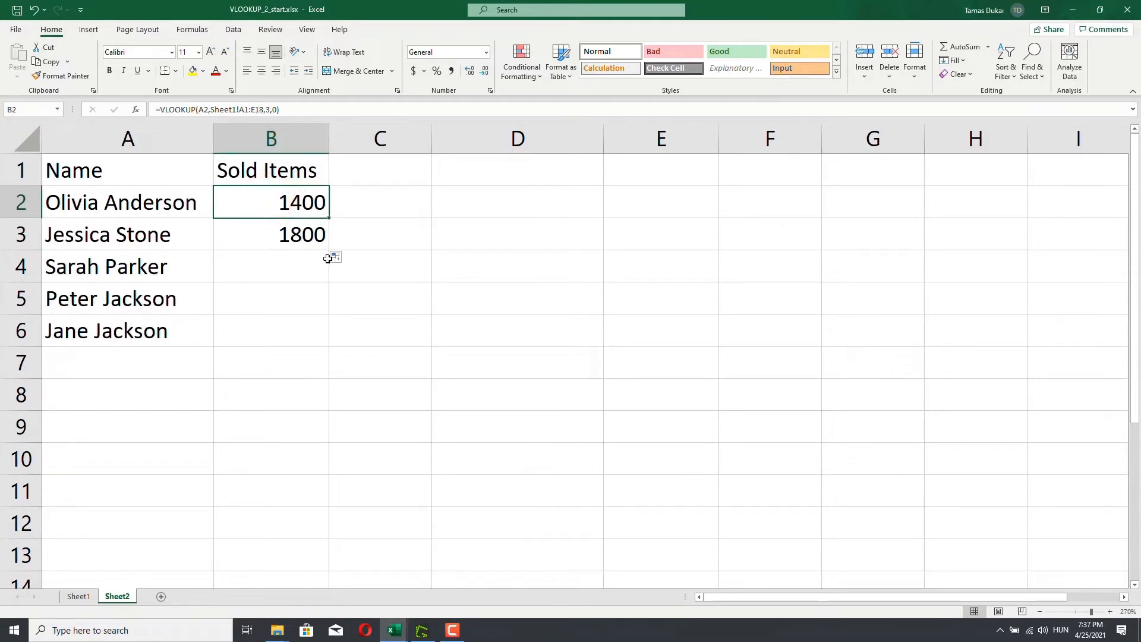
click(265, 240)
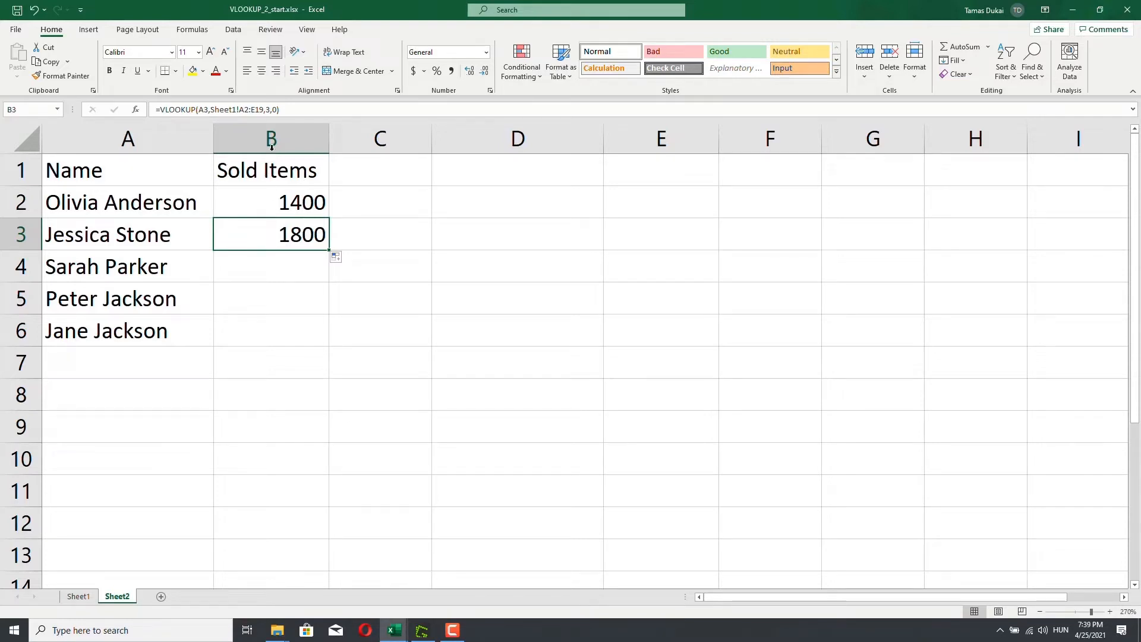
- Change the table array of the VLOOKUP formula in B2 to the whole columns Sheet1!A:E
click(273, 202)
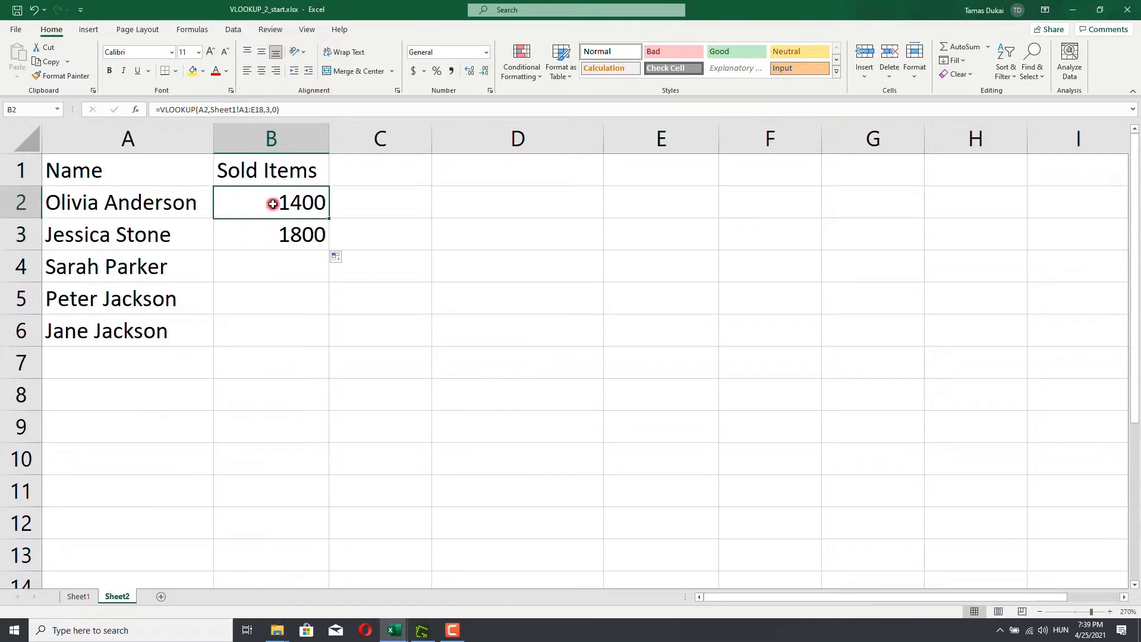
click(267, 109)
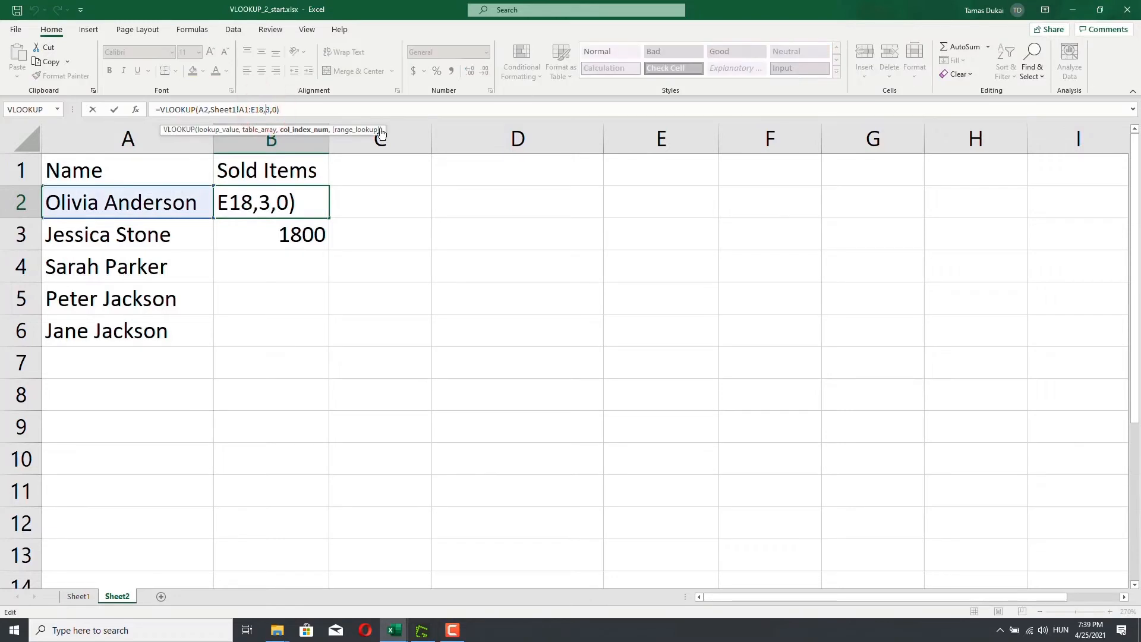
key(Left)
key(BackSpace)
key(BackSpace)
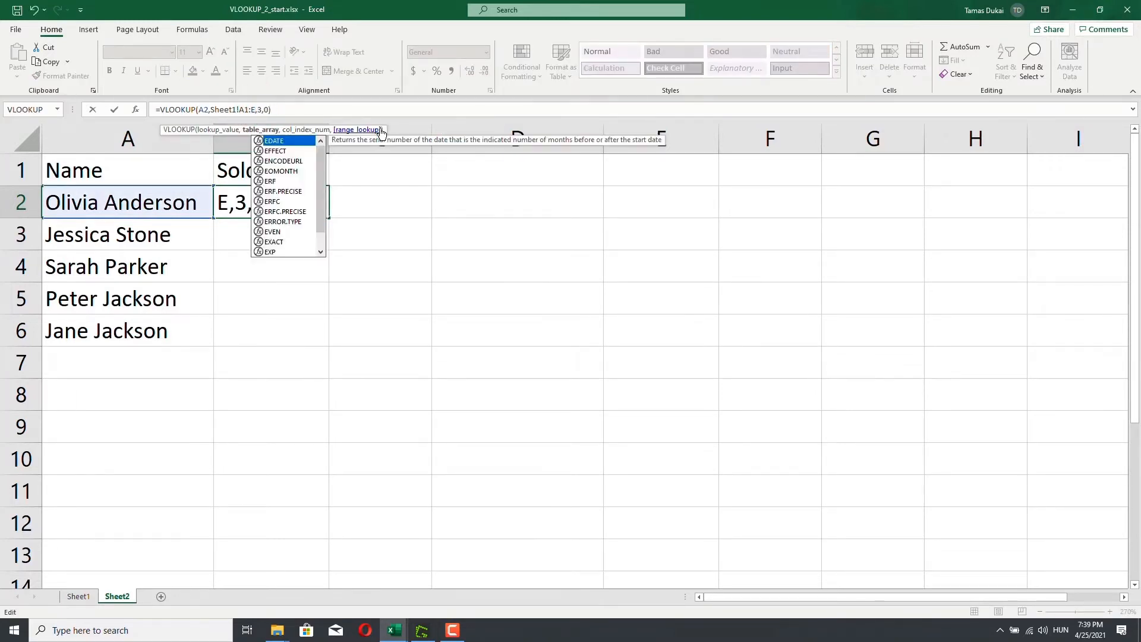
key(Left)
key(Left)
key(BackSpace)
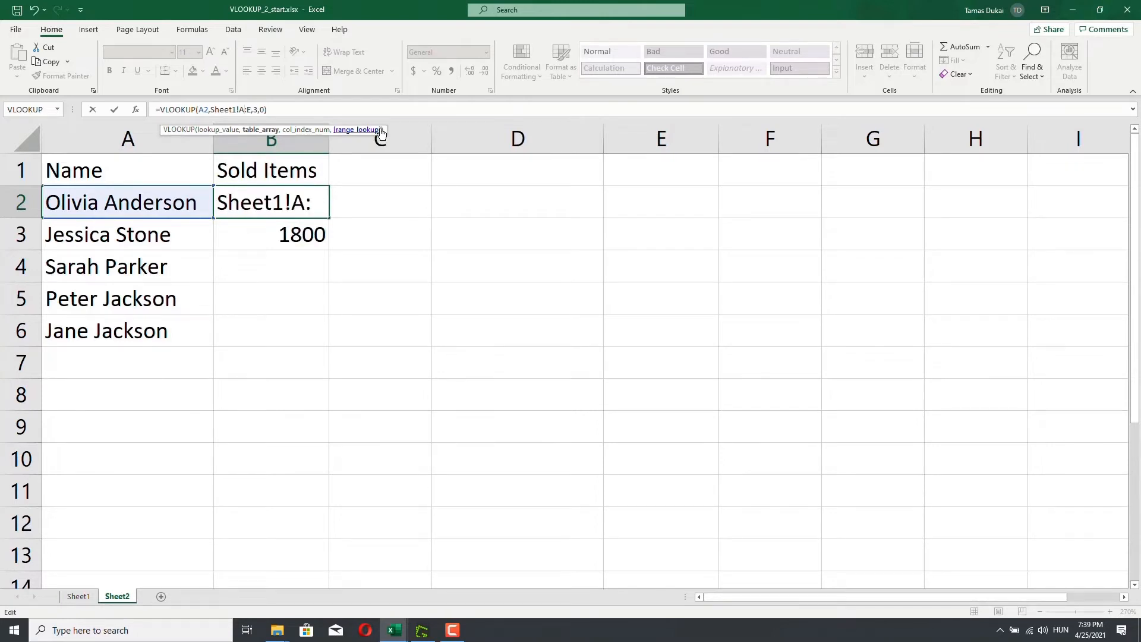
key(Return)
- Fill the whole-column VLOOKUP formula from B2 down to B3 and check the formula in B3
click(305, 201)
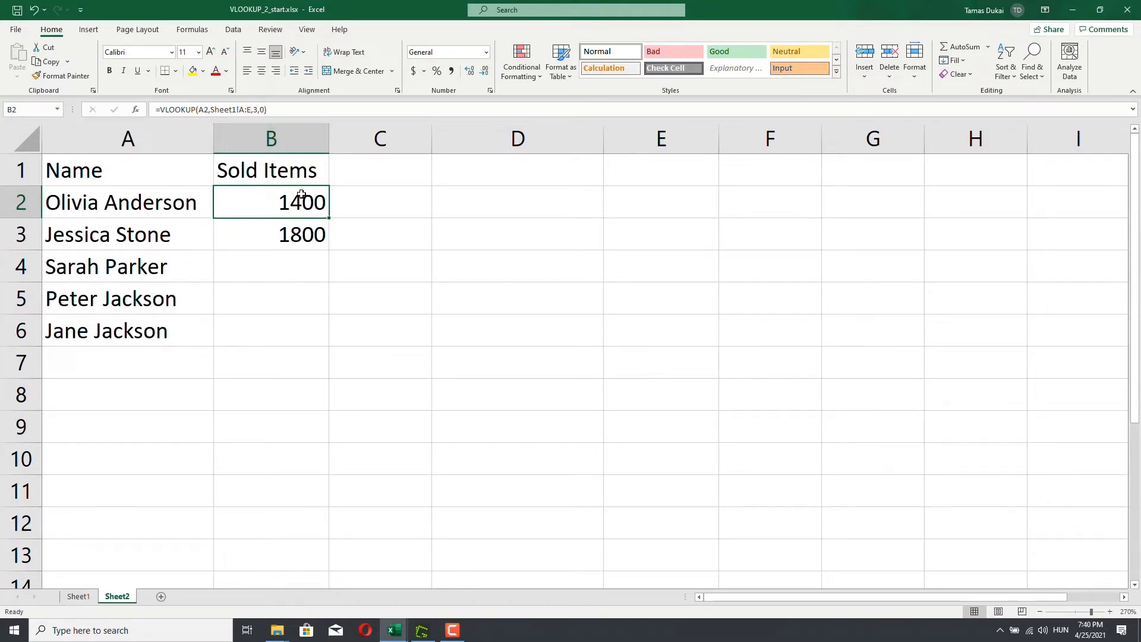
drag(329, 220, 344, 225)
click(297, 229)
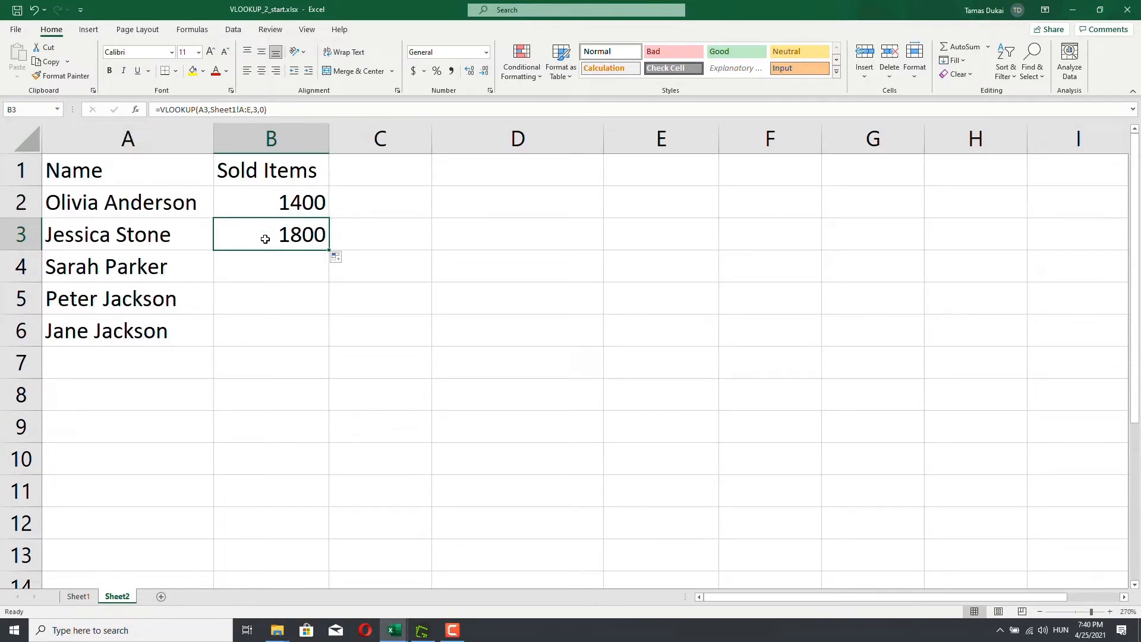
- Try filling the VLOOKUP formula from B2 across to C2, inspect the copied references, and clear C2
click(262, 215)
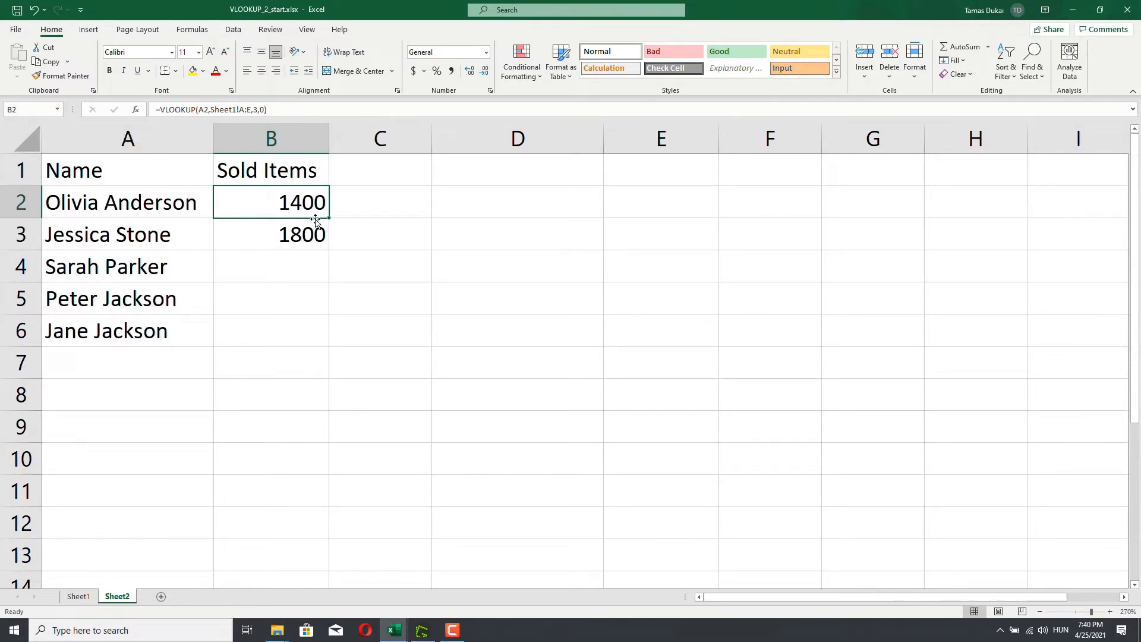
drag(330, 219, 398, 204)
click(399, 204)
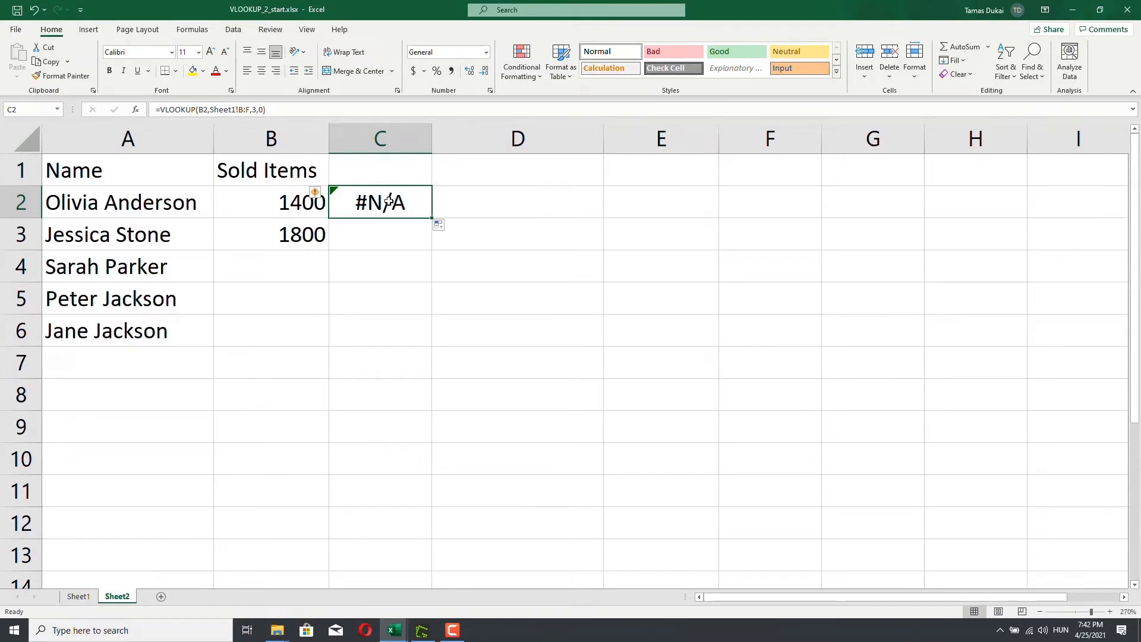
key(Delete)
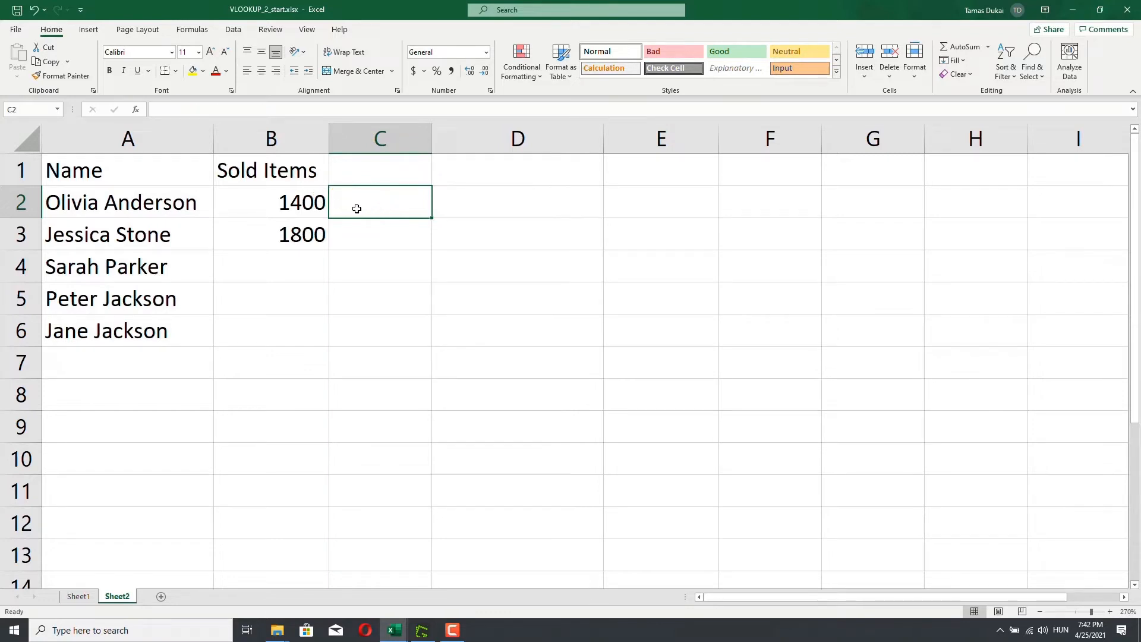
- Replace the table array of the VLOOKUP formula in B2 with the named range OurTable, giving =VLOOKUP(A2,OurTable,3,0)
click(282, 203)
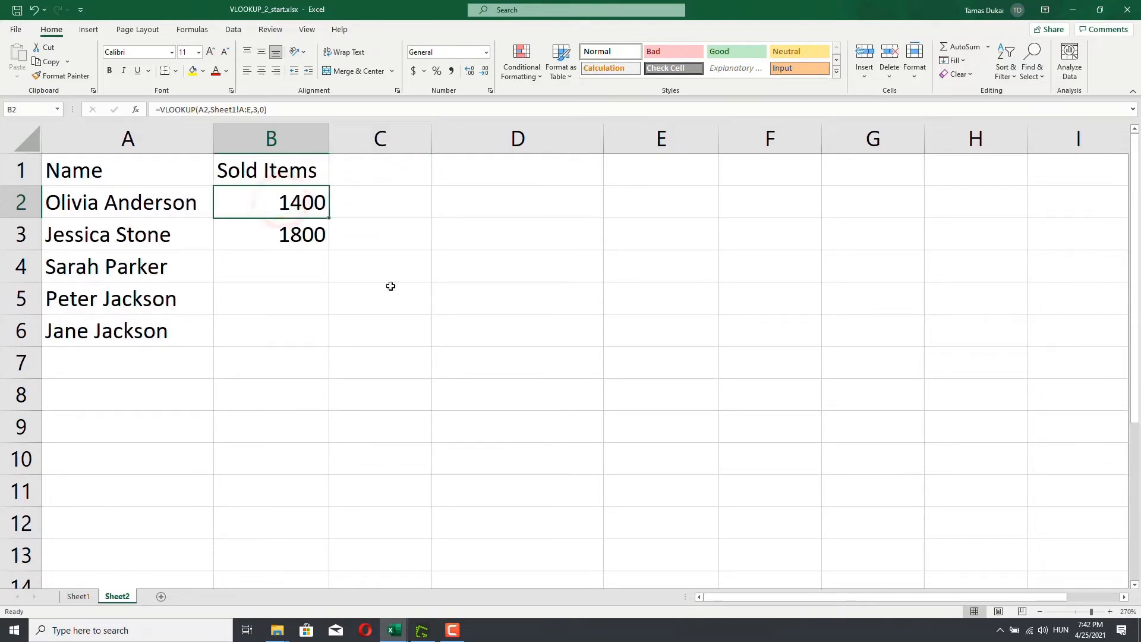
click(250, 109)
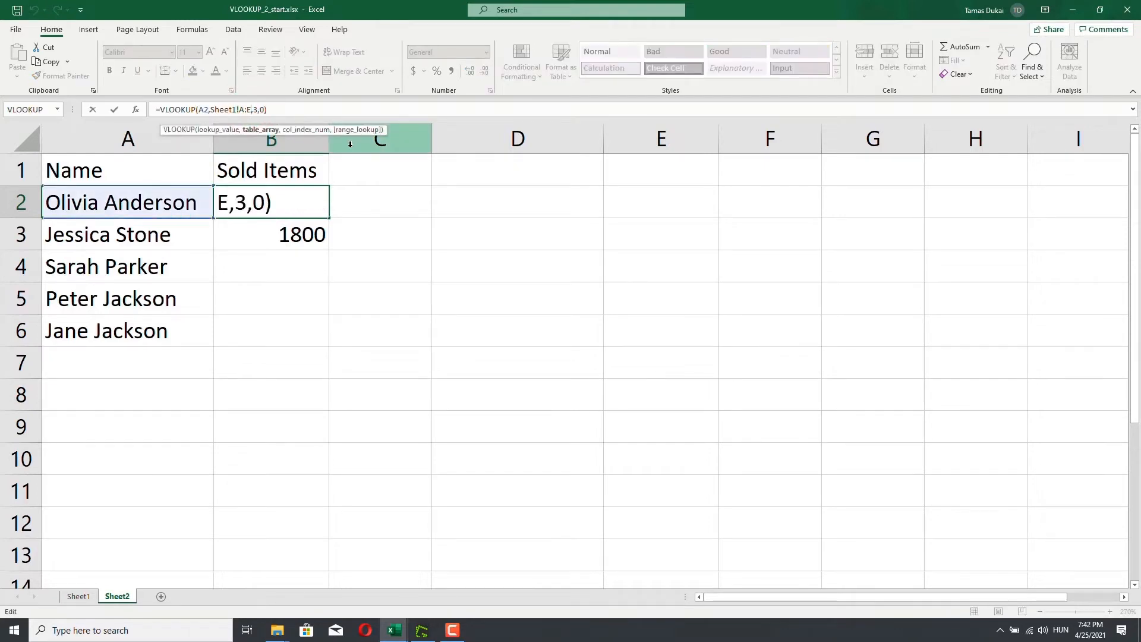
key(BackSpace)
key(BackSpace)
key(BackSpace)
key(BackSpace)
key(BackSpace)
key(BackSpace)
key(BackSpace)
key(BackSpace)
key(BackSpace)
key(BackSpace)
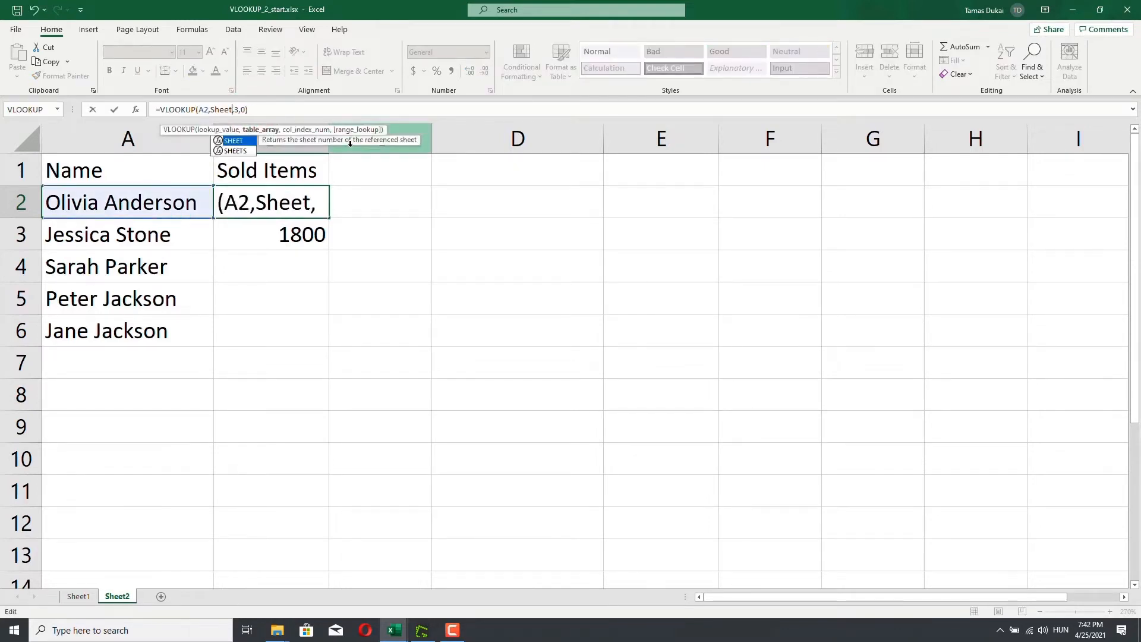
text(Our)
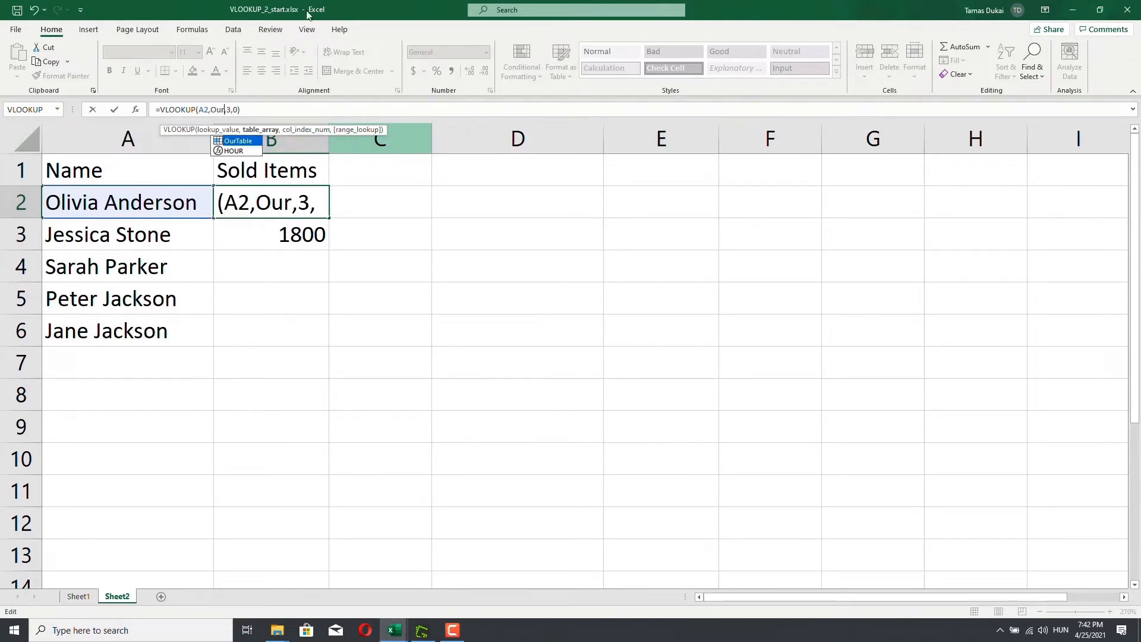
double_click(247, 142)
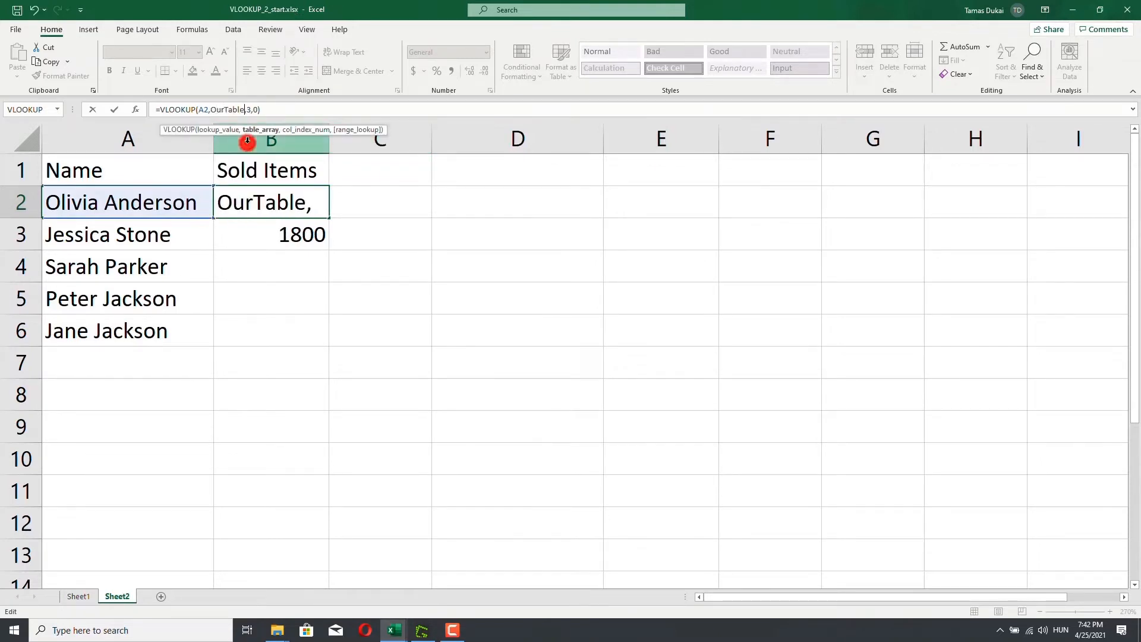
click(277, 108)
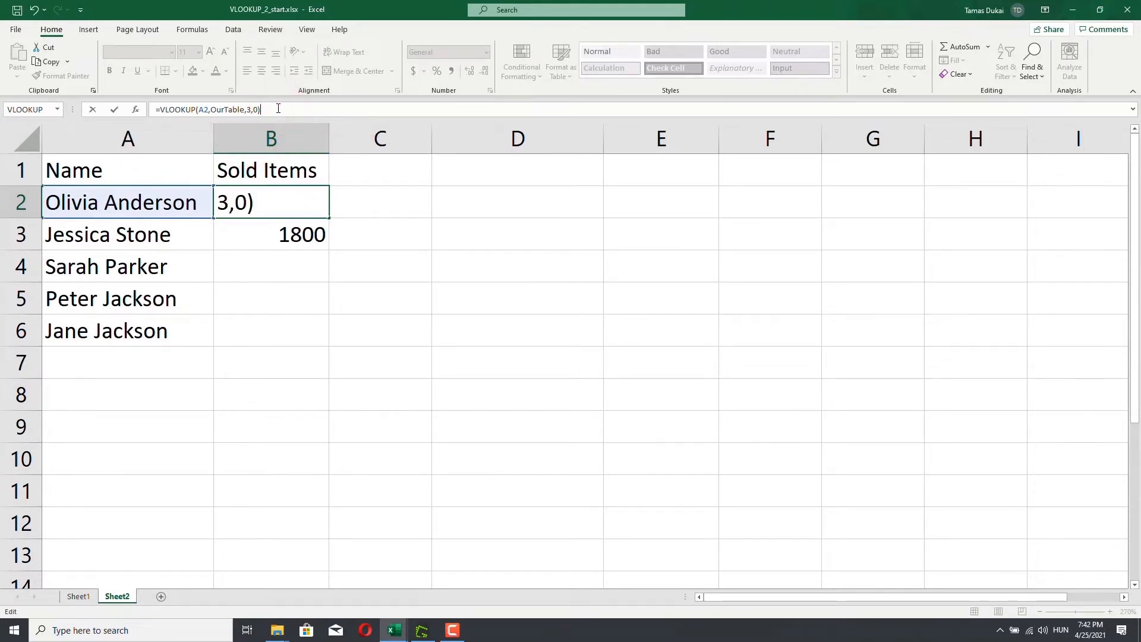
key(Return)
- Fill the OurTable VLOOKUP formula from B2 down to B3 and compare the formulas in both cells
click(279, 204)
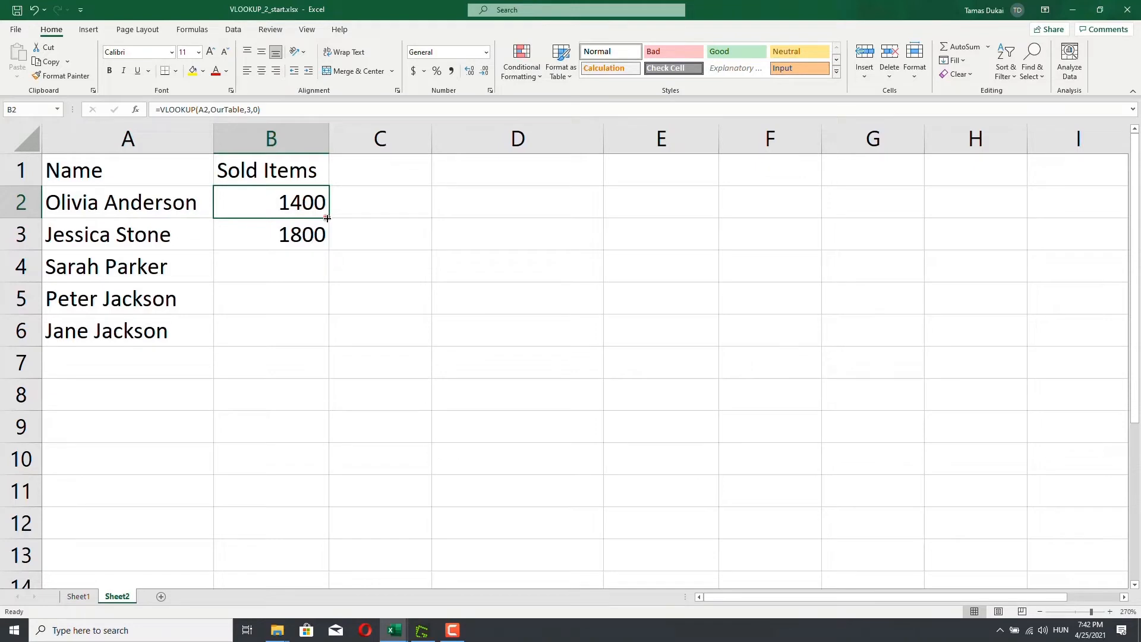
drag(327, 218, 314, 240)
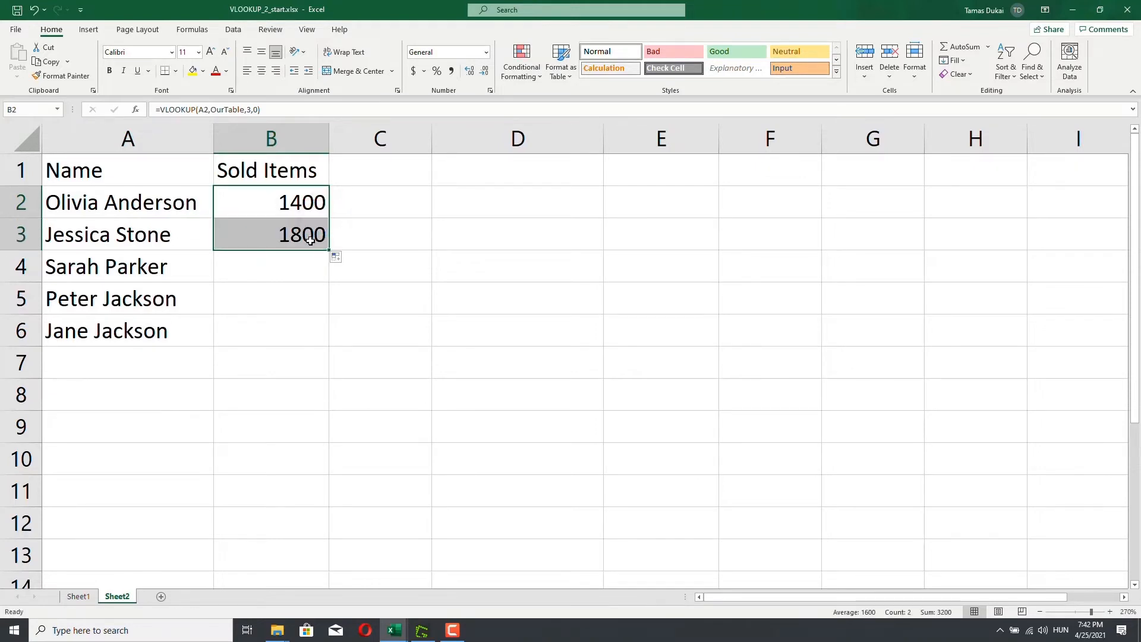
click(308, 238)
click(294, 203)
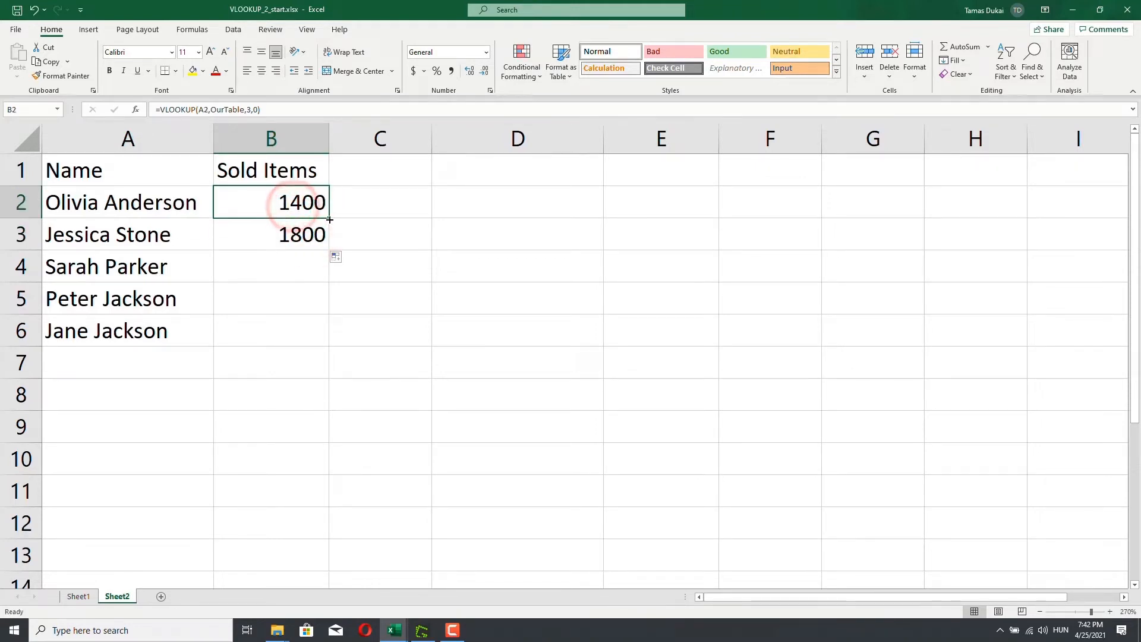
- Try filling the OurTable VLOOKUP formula from B2 across to C2, check the copied reference, and clear C2
drag(330, 218, 410, 216)
click(383, 200)
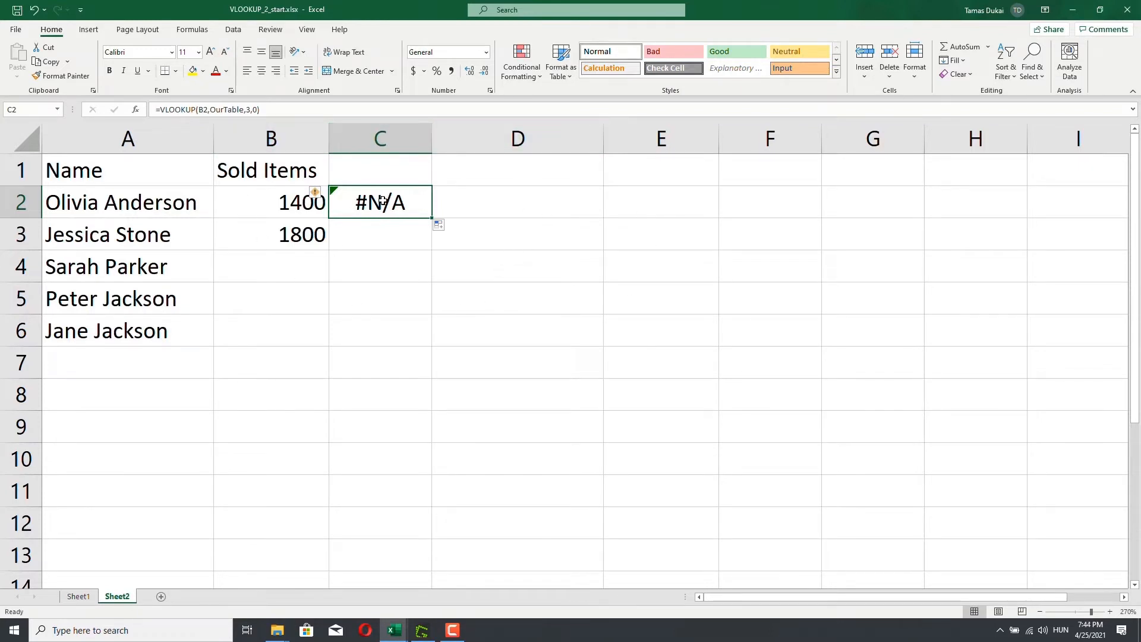
key(Delete)
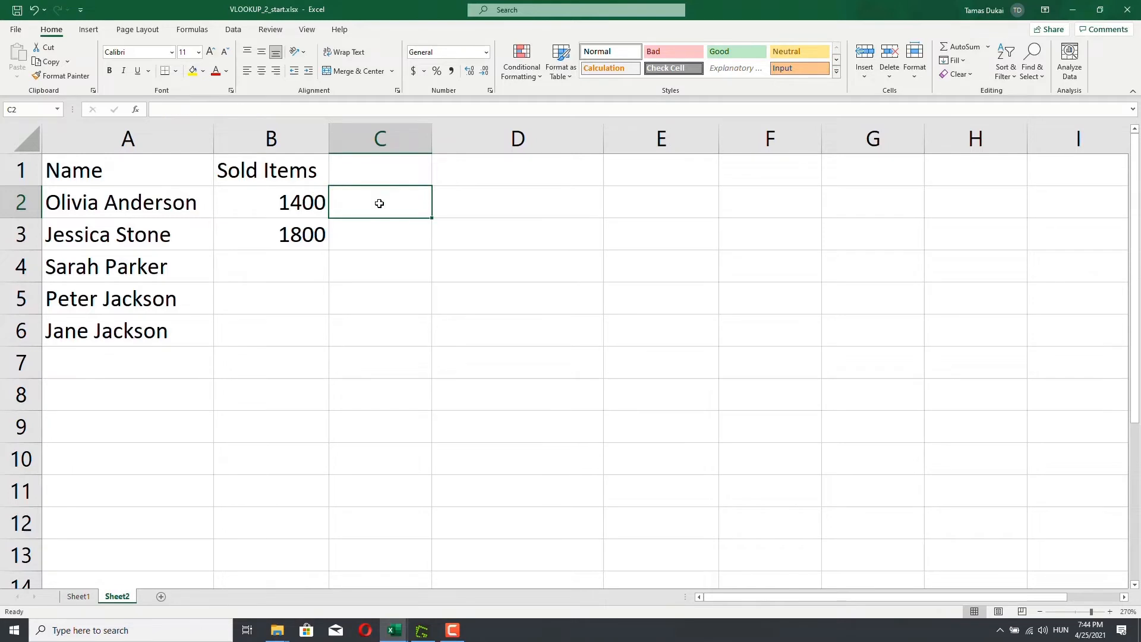
- Copy the formula text from B2 on Sheet2 and paste it into A20 on Sheet1 as plain text with a leading apostrophe
click(270, 200)
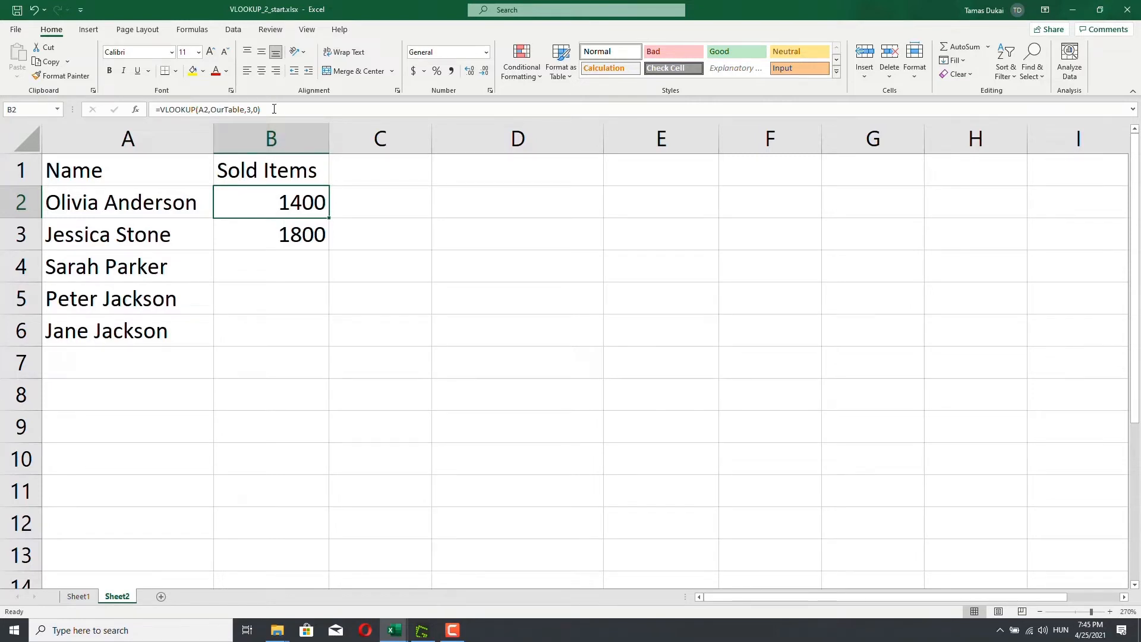
drag(290, 109, 155, 110)
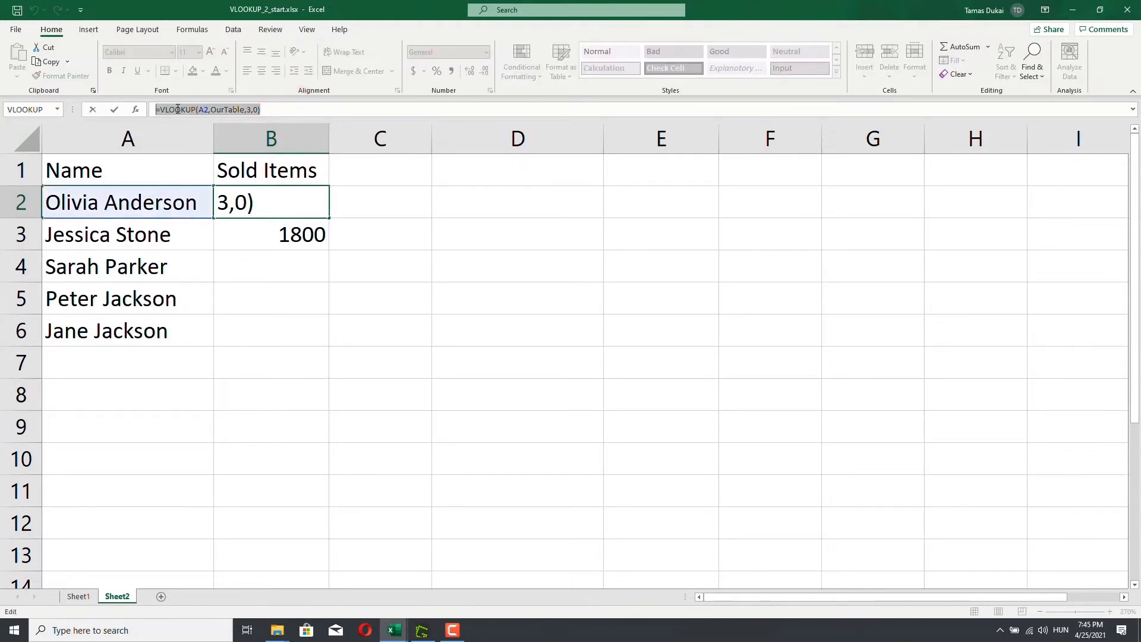
key(ctrl+c)
key(Escape)
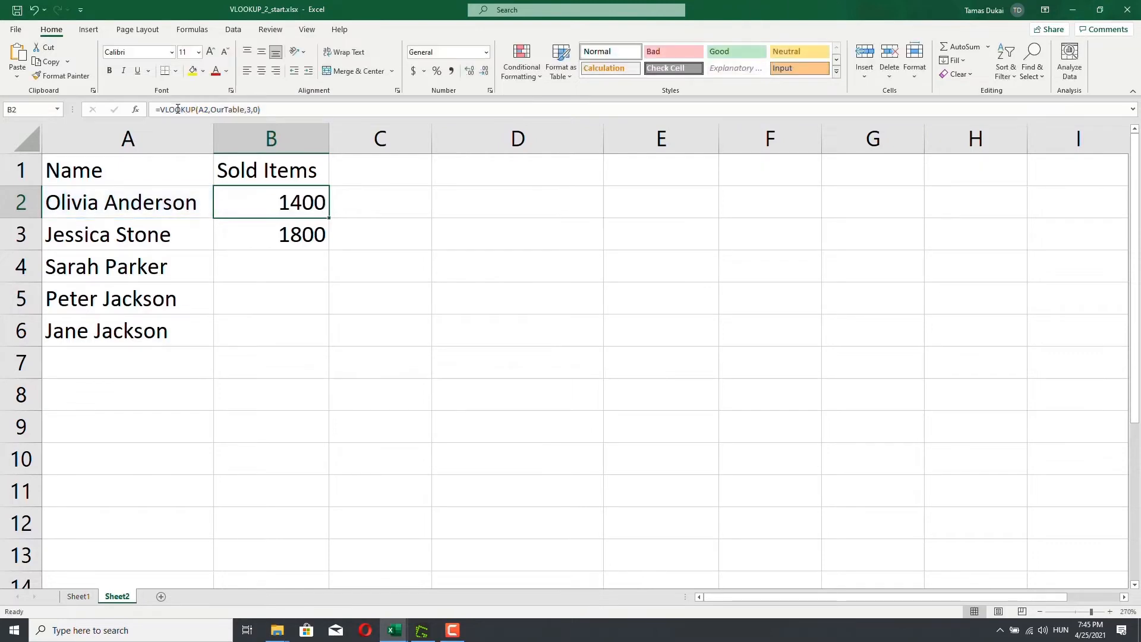
click(79, 596)
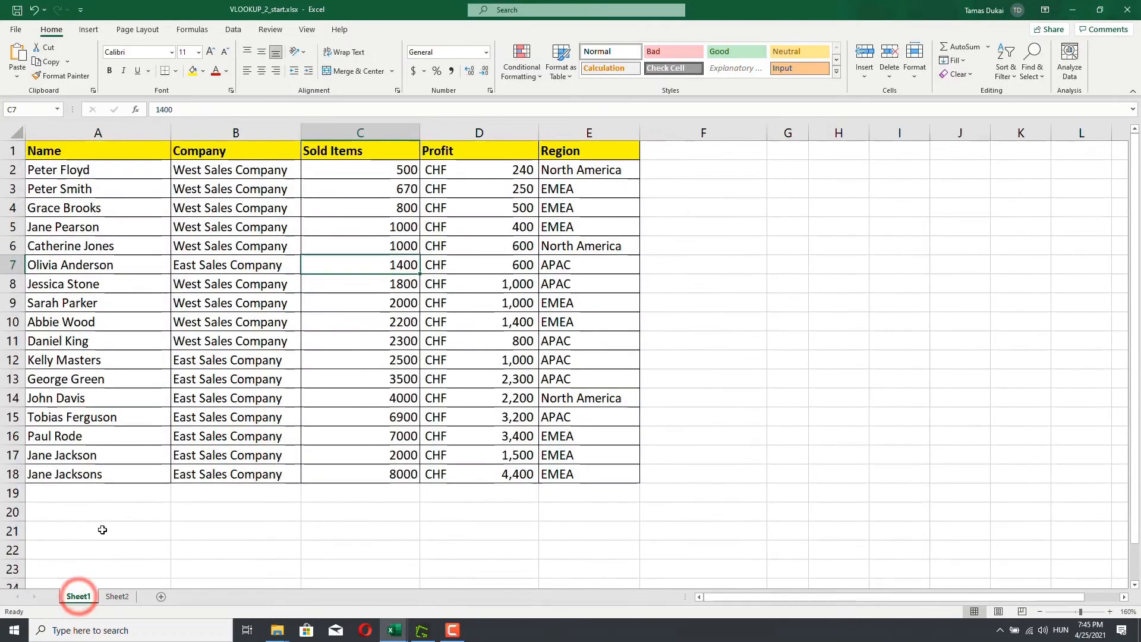
click(60, 514)
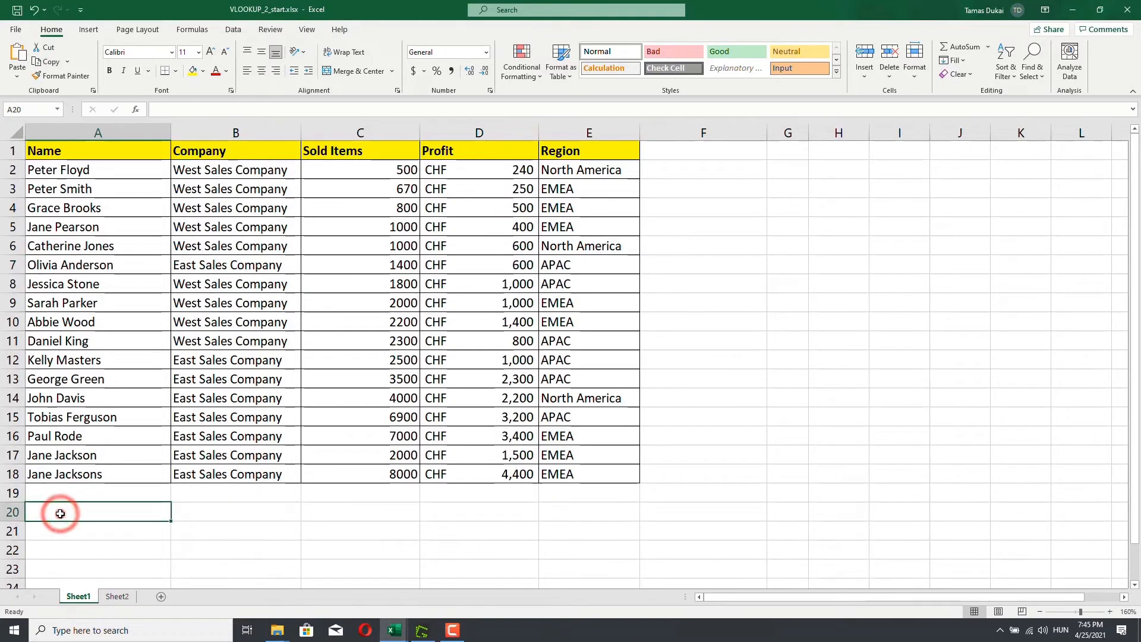
double_click(61, 514)
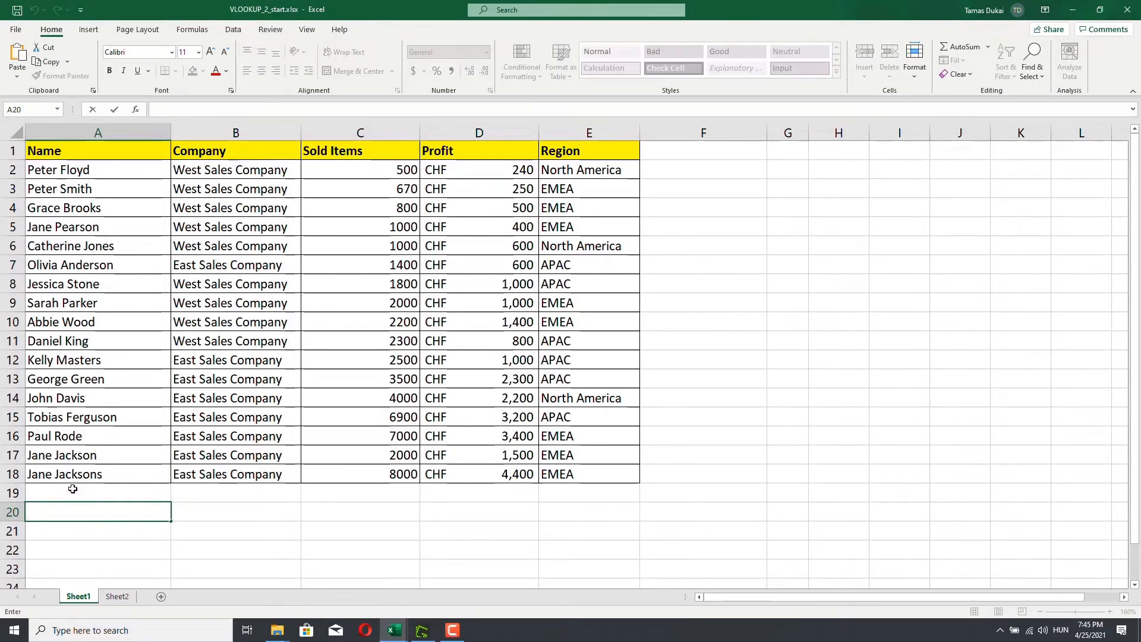
text(')
key(ctrl+v)
key(Return)
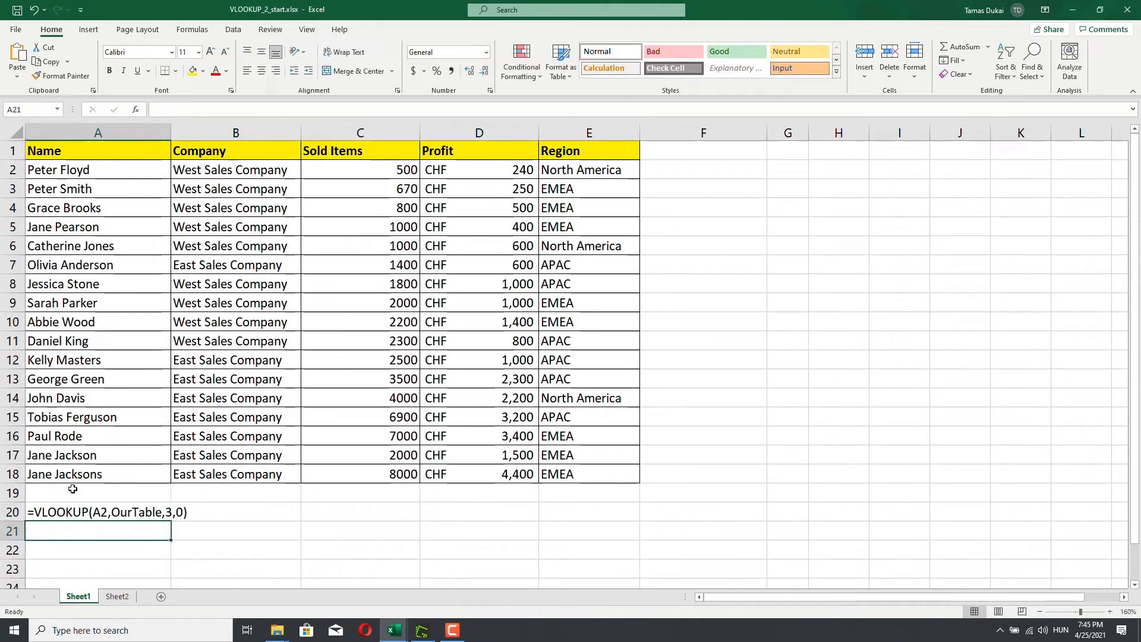
- Replace the lookup value A2 in the A20 formula text with the full name from A7 in quotation marks
click(99, 515)
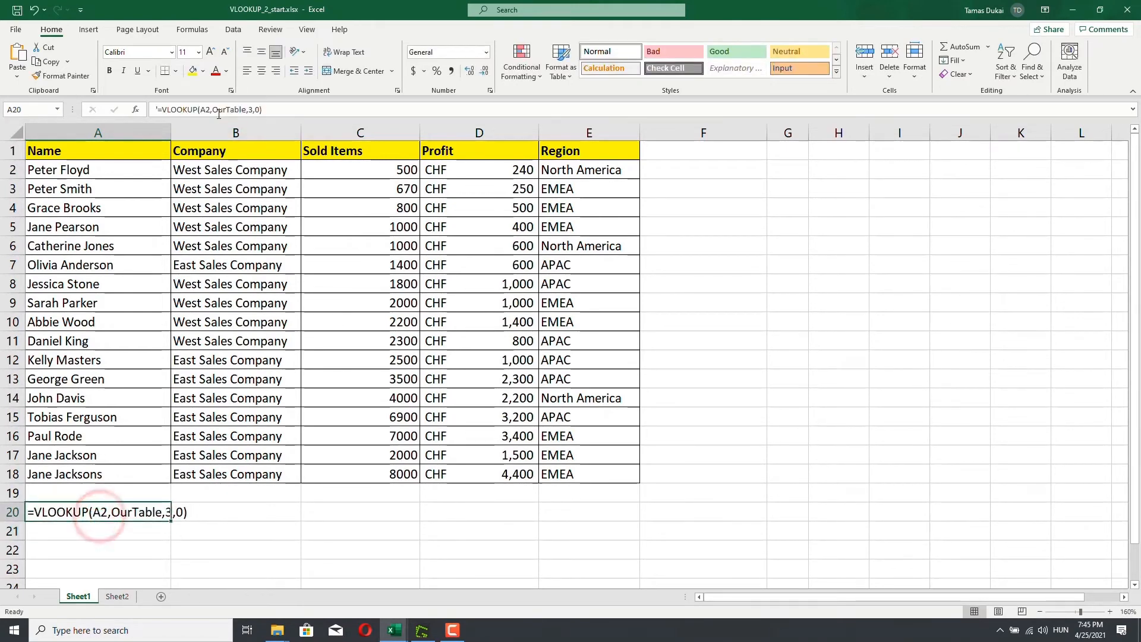
click(210, 109)
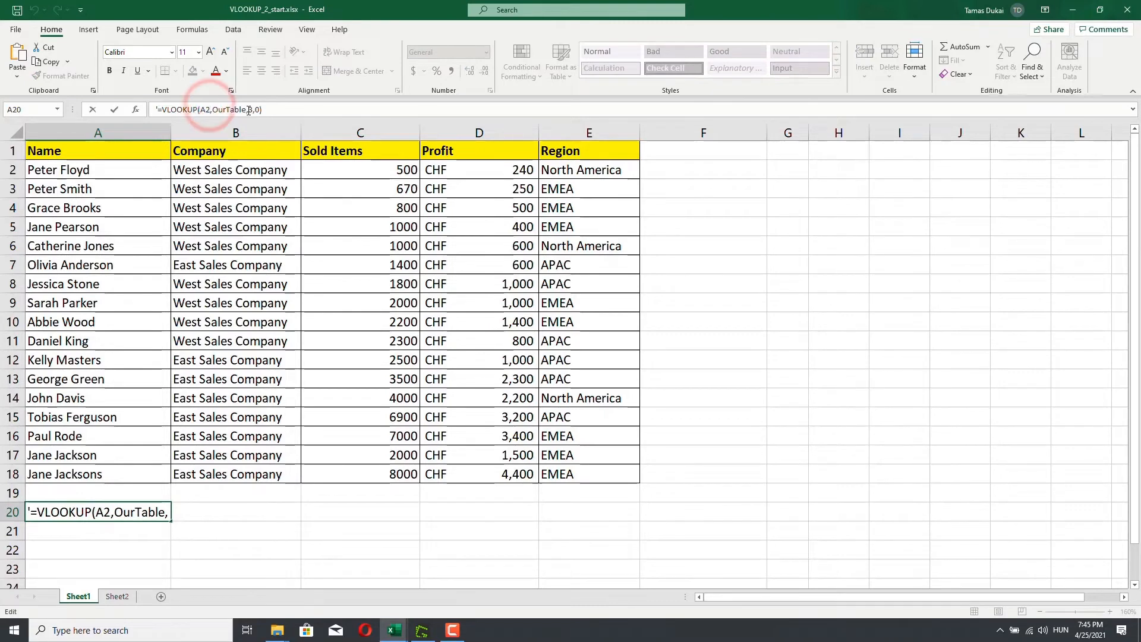
key(BackSpace)
key(BackSpace)
text(")
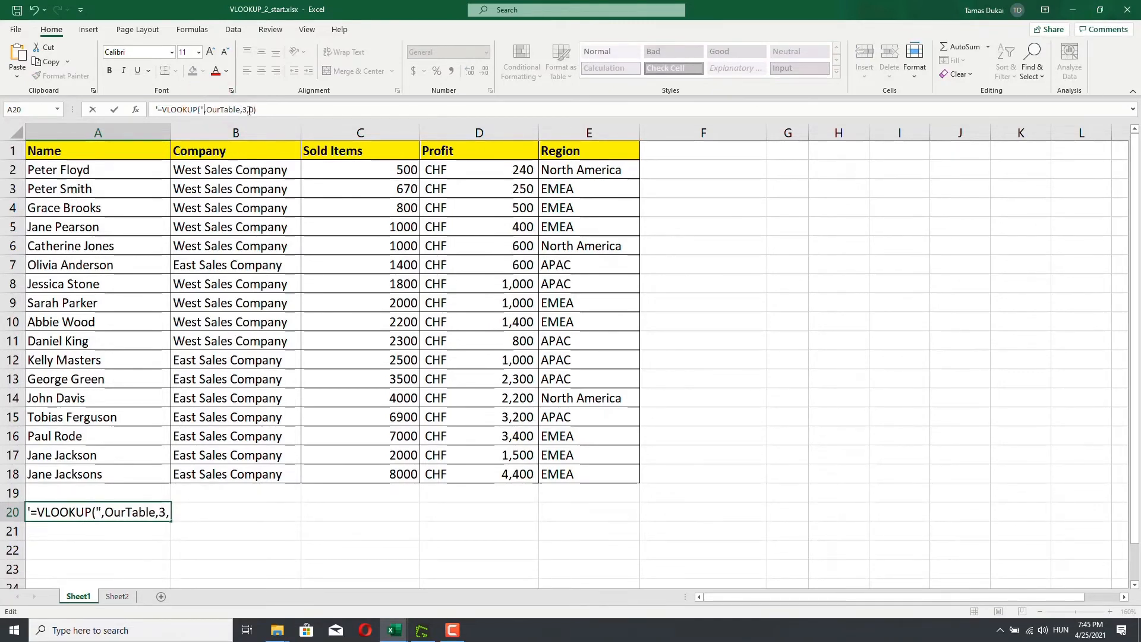
text(Olivi)
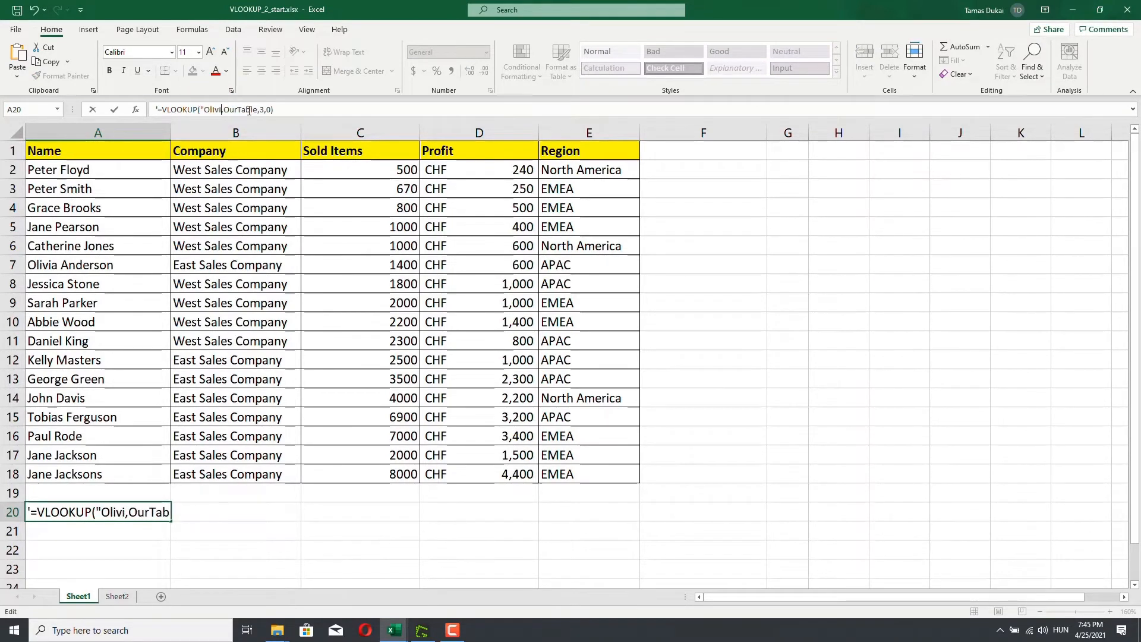
text(a Ander)
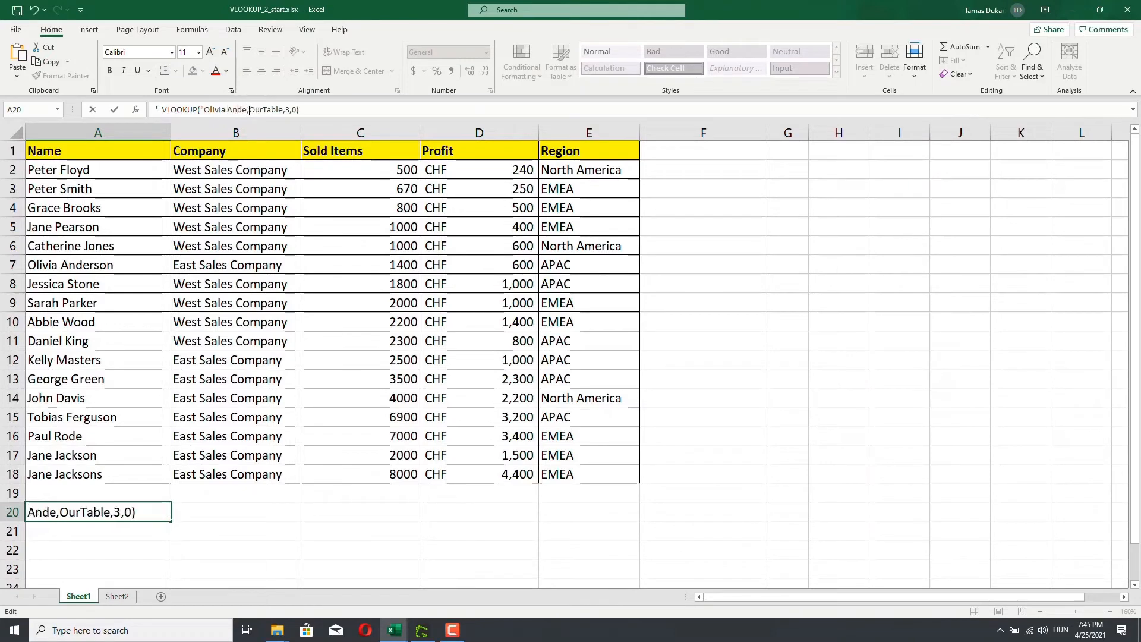
text(son")
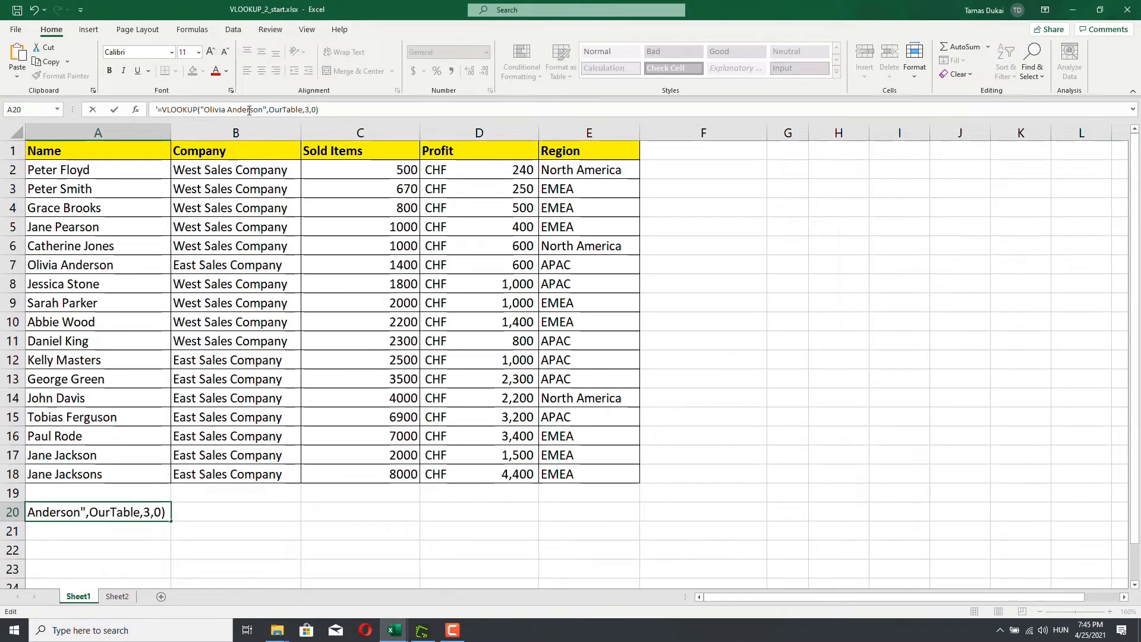
- Replace OurTable with A:E as the table array in the A20 formula text and confirm the entry
key(BackSpace)
key(BackSpace)
key(BackSpace)
key(BackSpace)
key(BackSpace)
key(BackSpace)
key(BackSpace)
key(BackSpace)
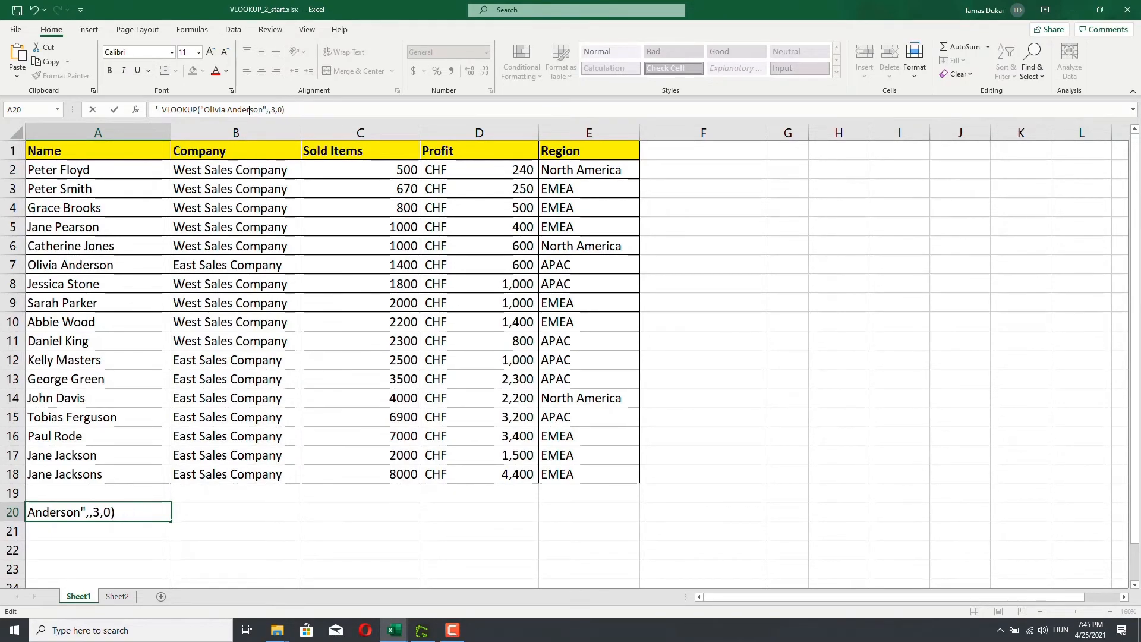
text(A:E)
key(Return)
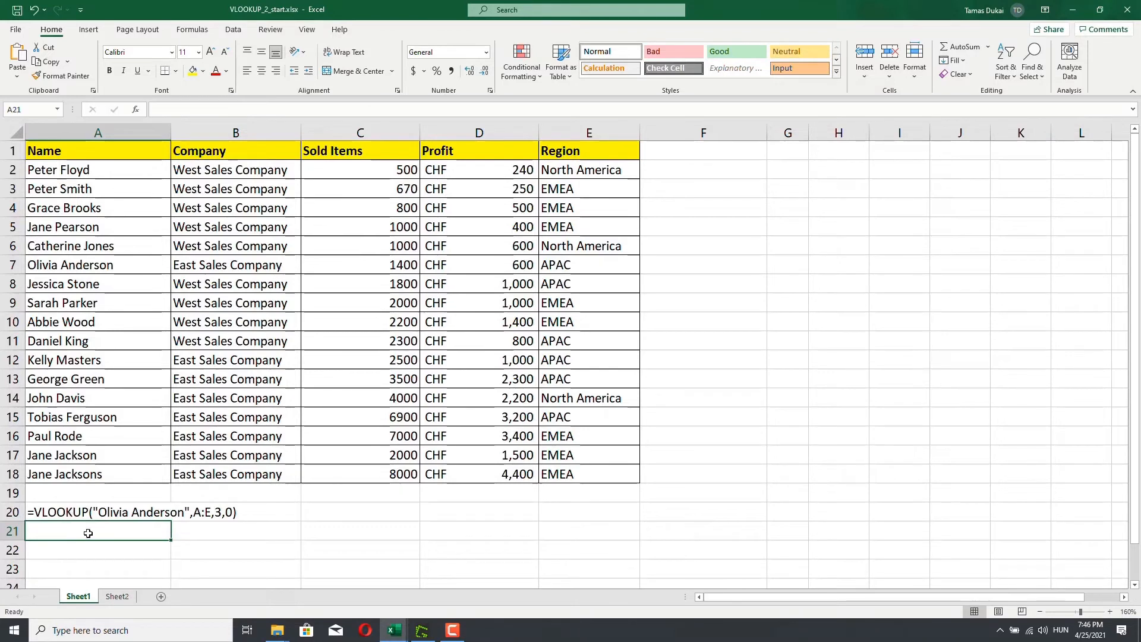
click(71, 511)
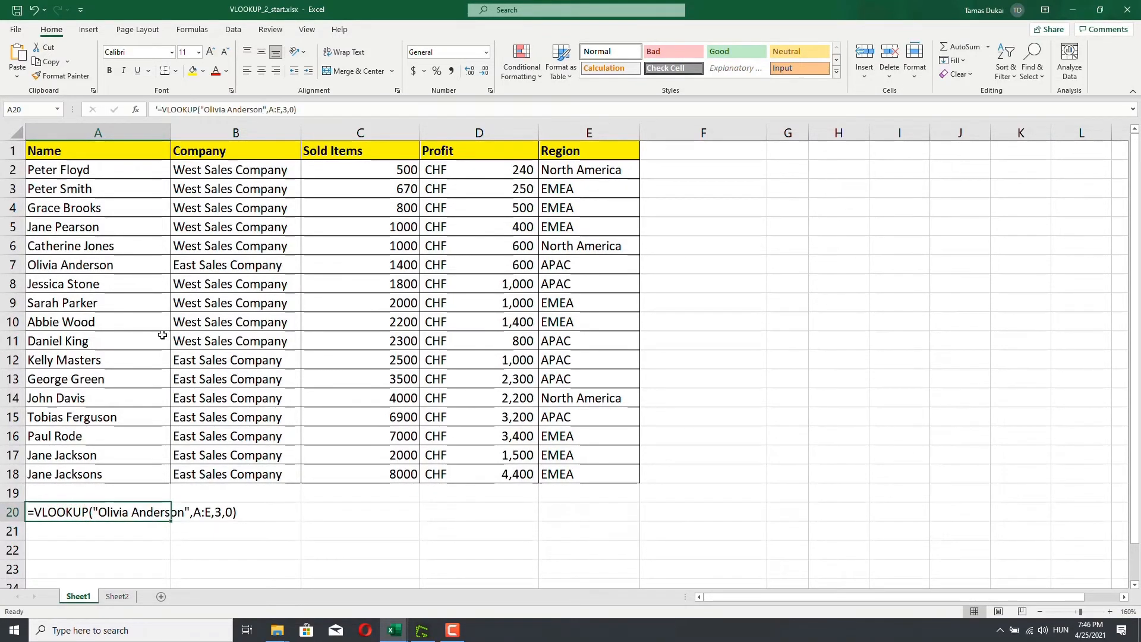
click(113, 532)
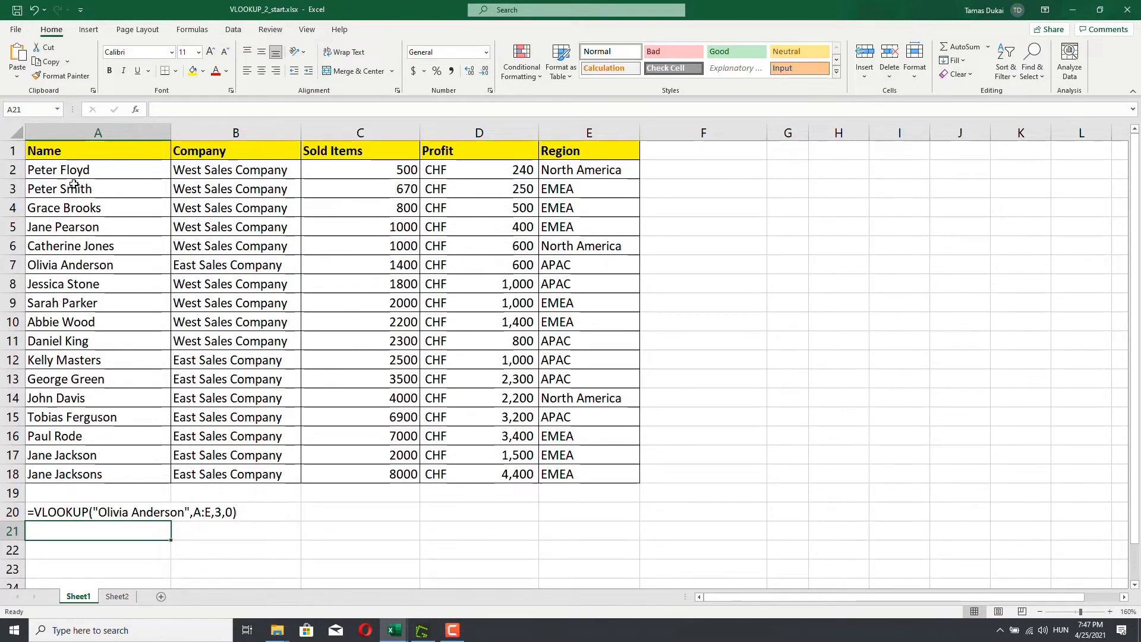
- Highlight columns A to E as the table array and trace the lookup down the Name column from A1 to A7
drag(91, 132, 586, 137)
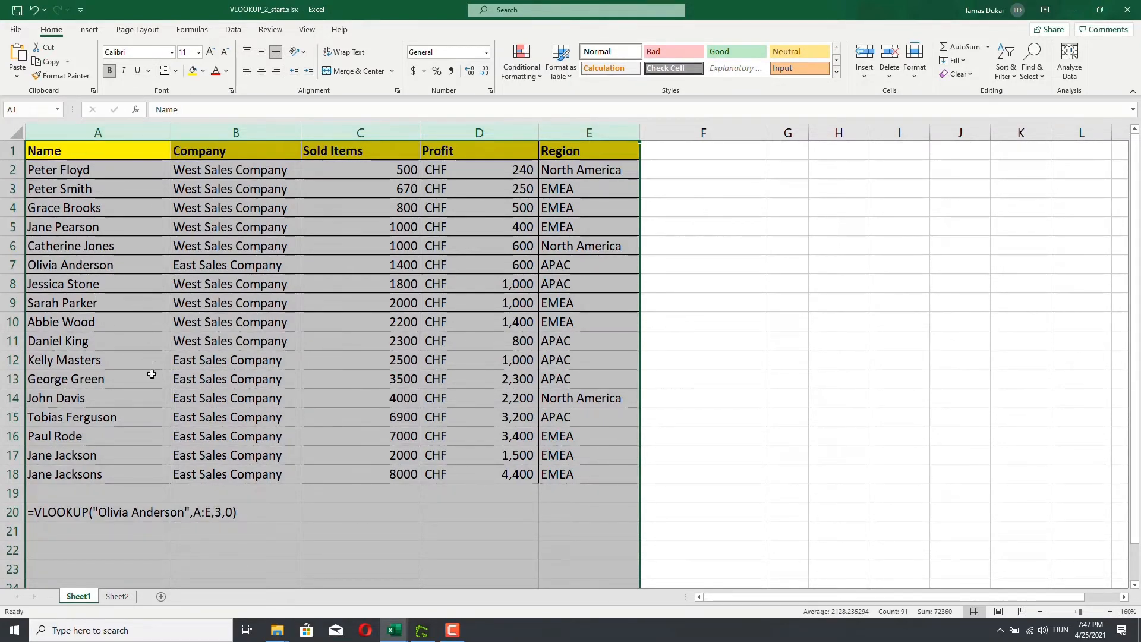
click(94, 130)
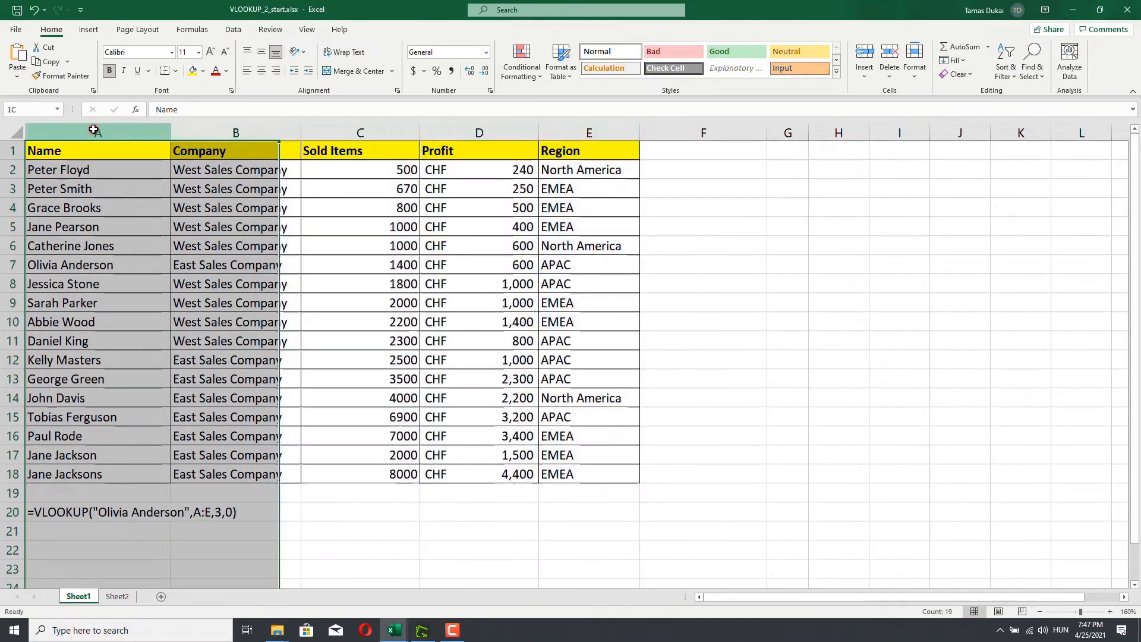
click(109, 149)
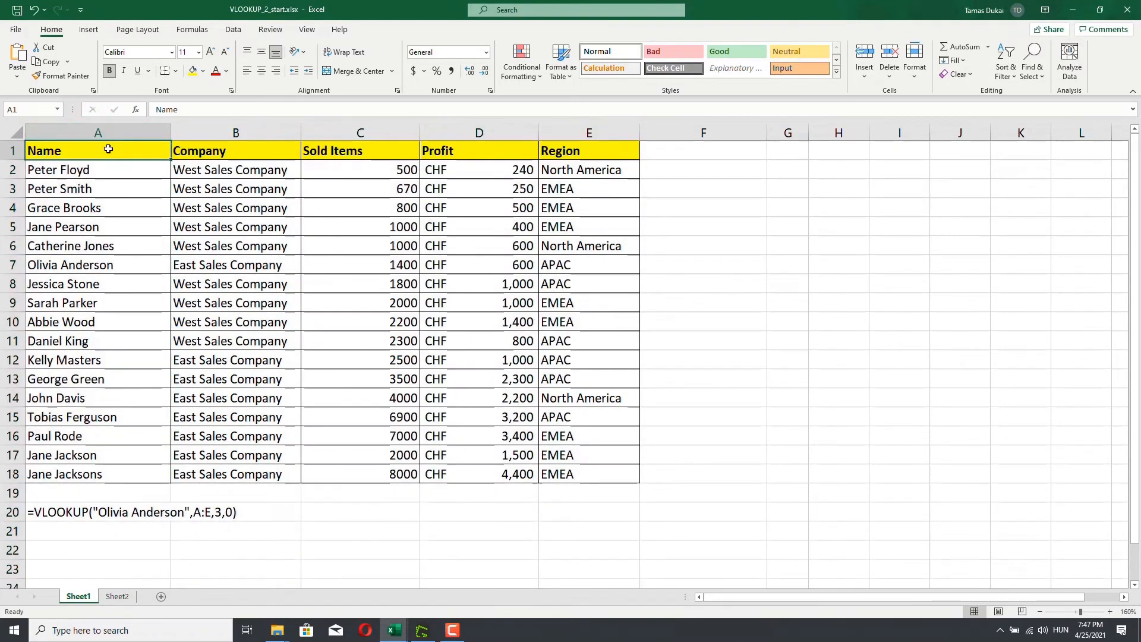
key(Down)
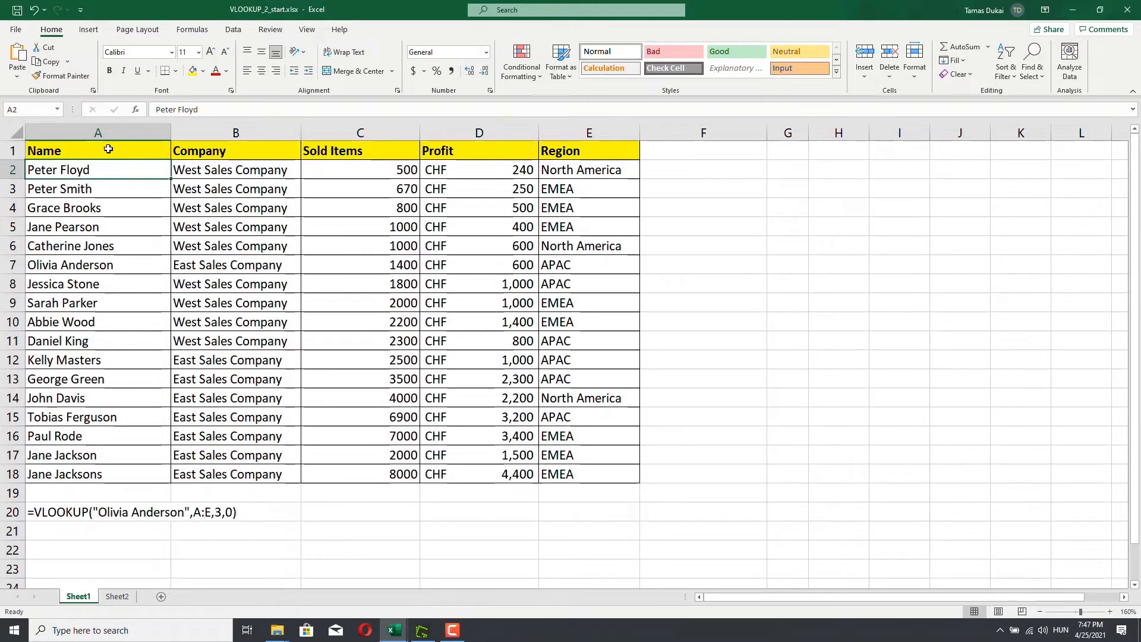
key(Down)
key(Down)
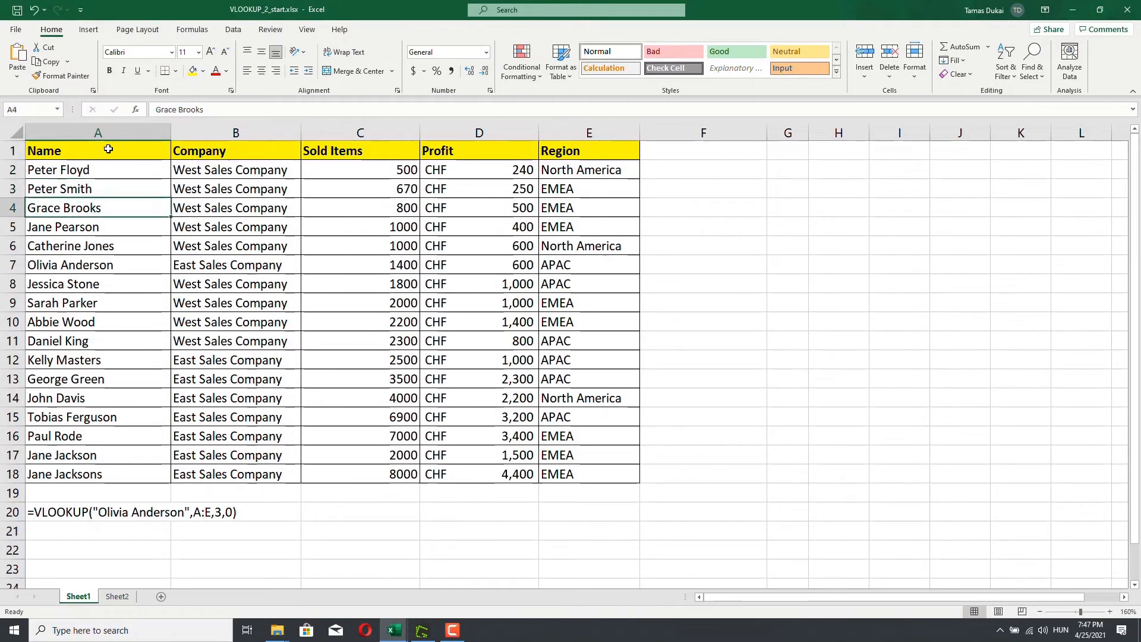
key(Down)
key(Down)
key(Down)
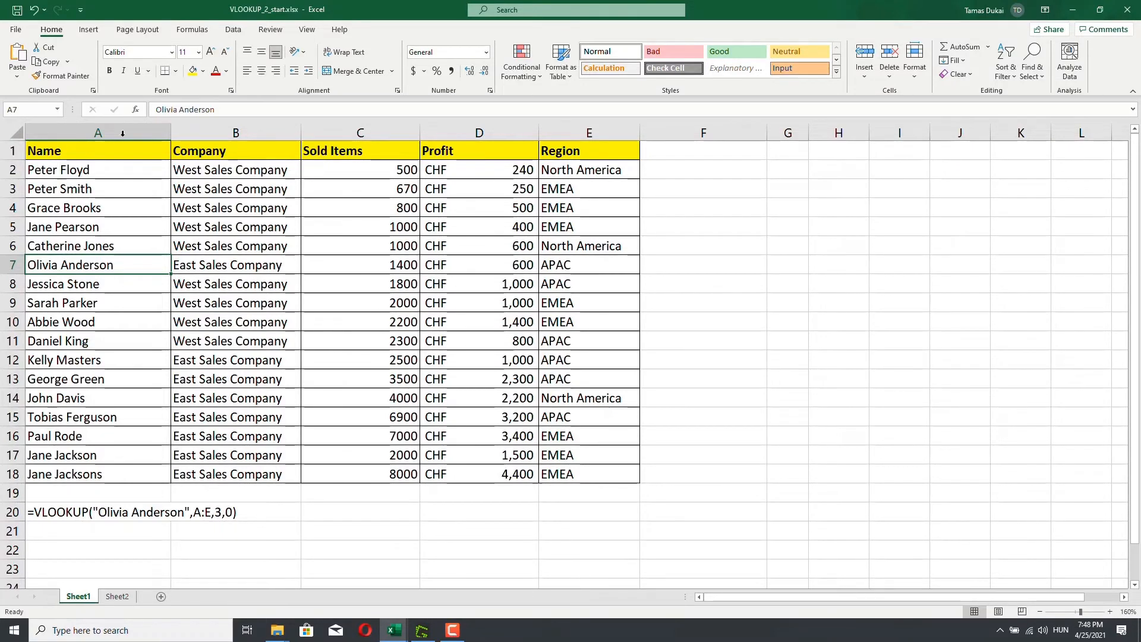
- Trace the lookup within columns A to E from the matching name in A7 across to Sold Items in C7
drag(99, 132, 555, 123)
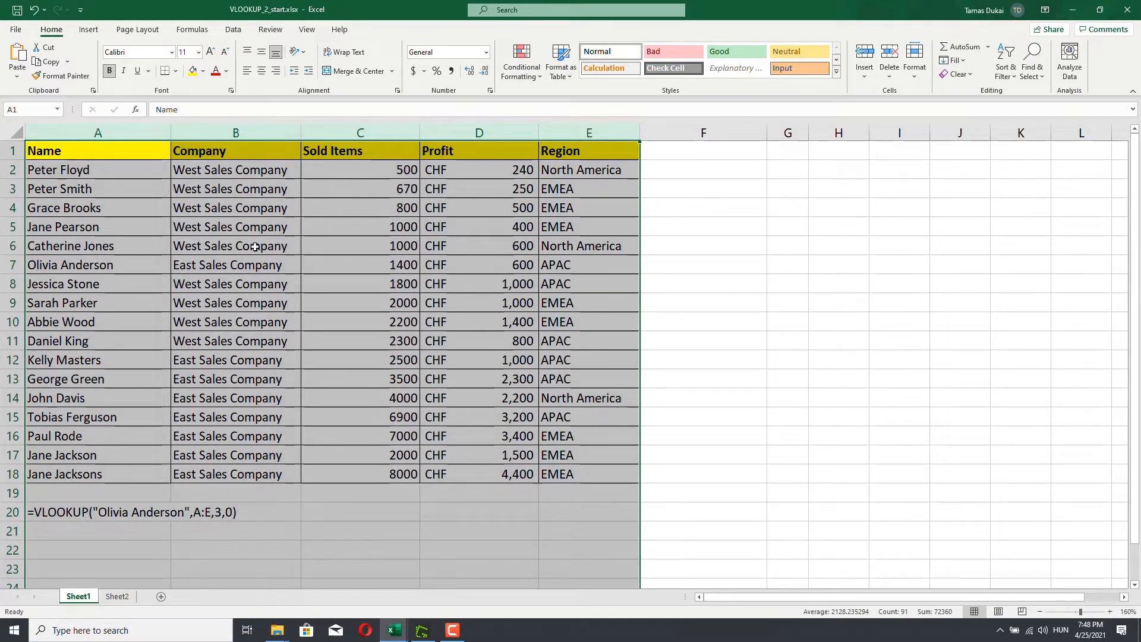
click(90, 265)
click(95, 132)
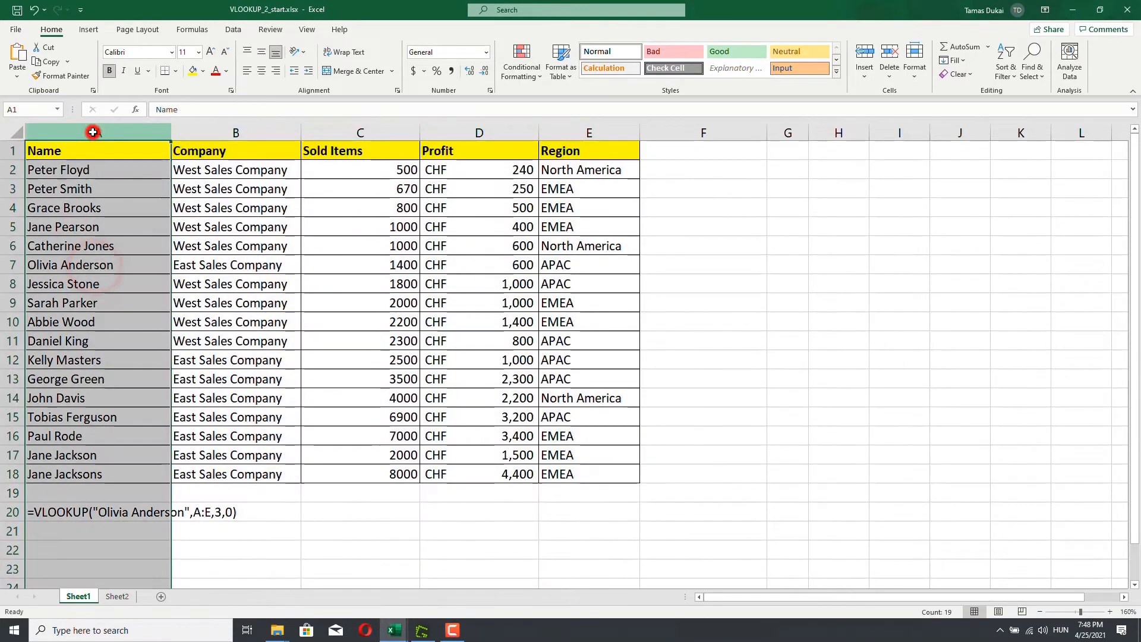
click(97, 265)
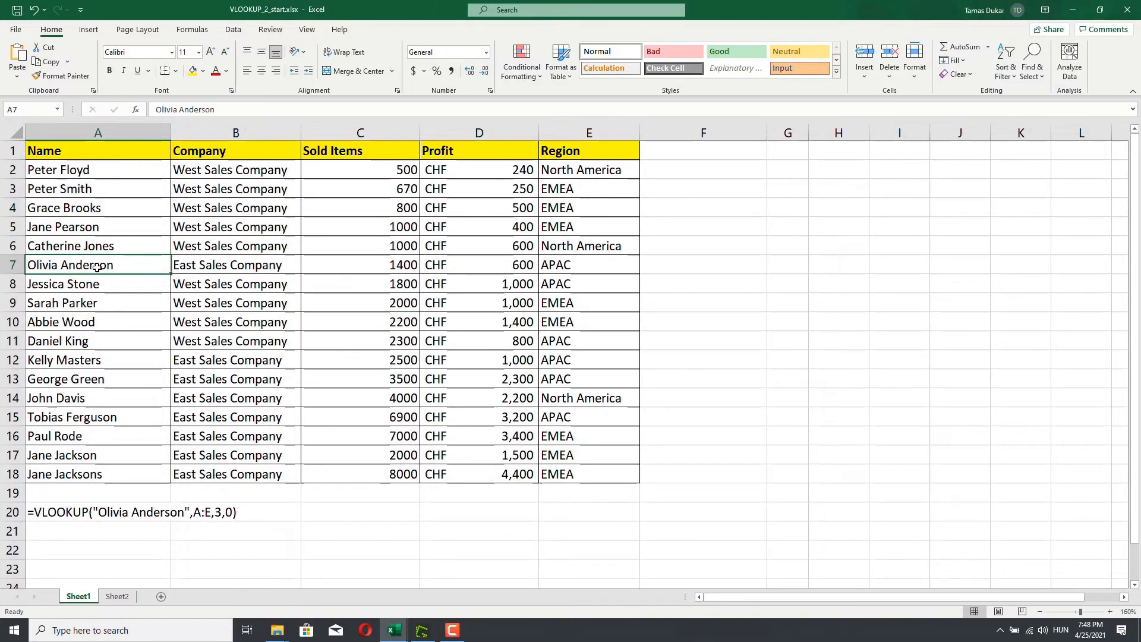
click(362, 265)
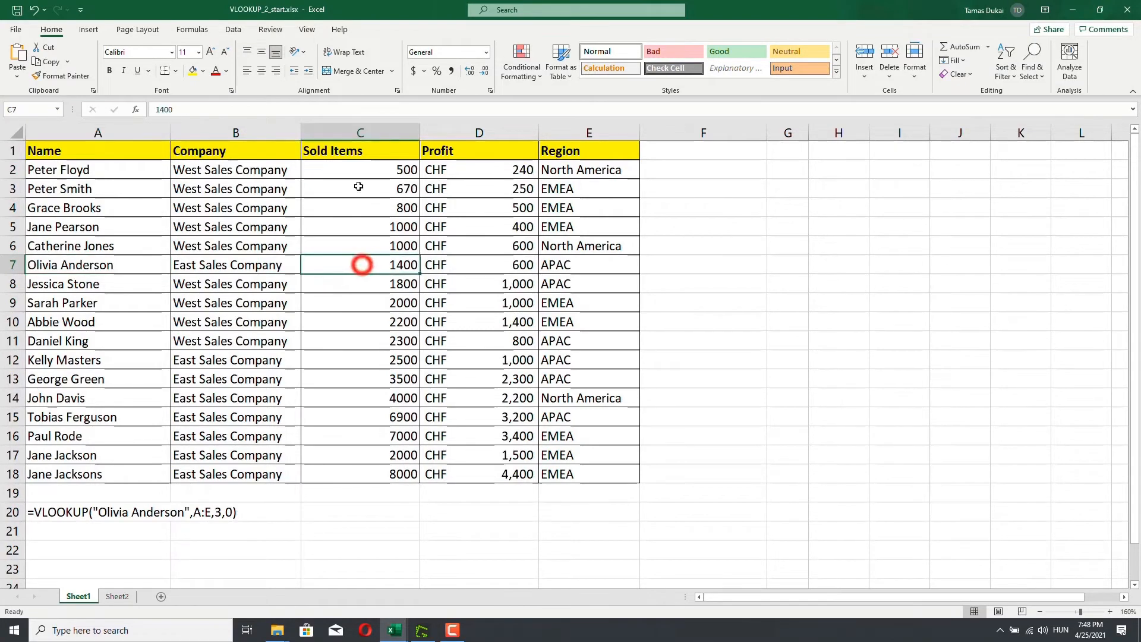
click(360, 133)
click(362, 265)
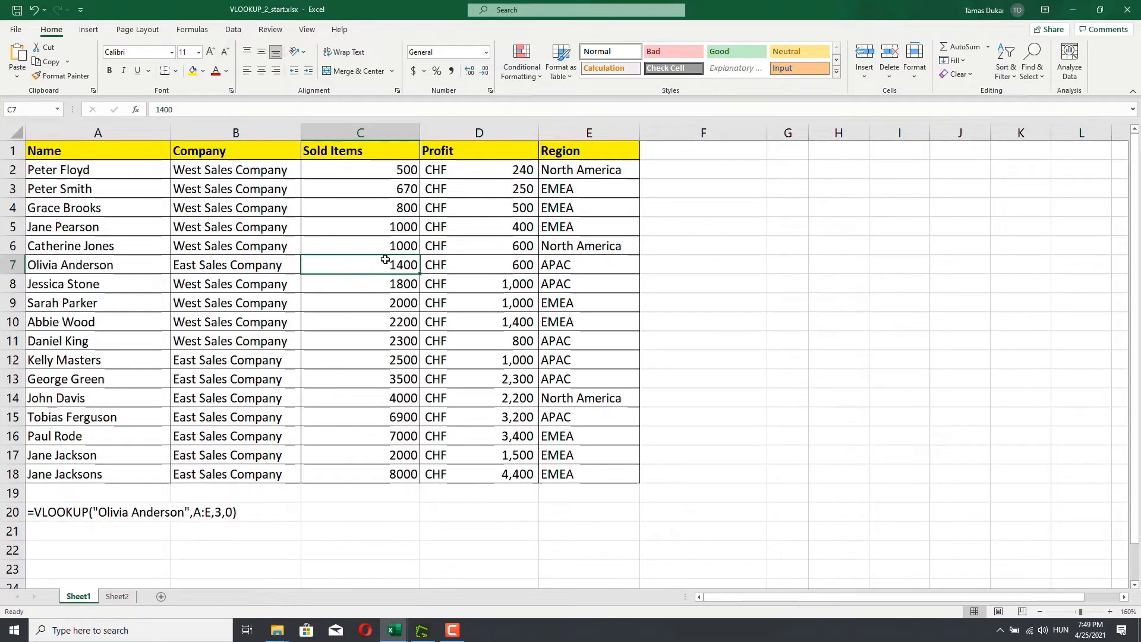
- Retrace the lookup from the Name header in A1 down to the match in A7, ending at Sold Items in C7
click(75, 261)
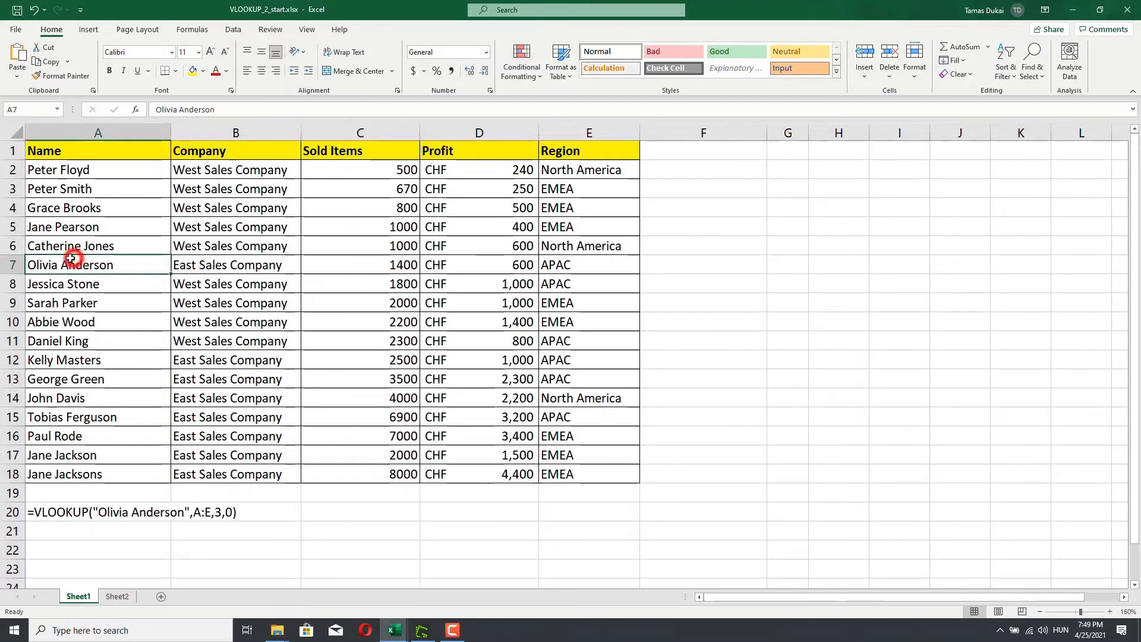
click(16, 267)
click(88, 267)
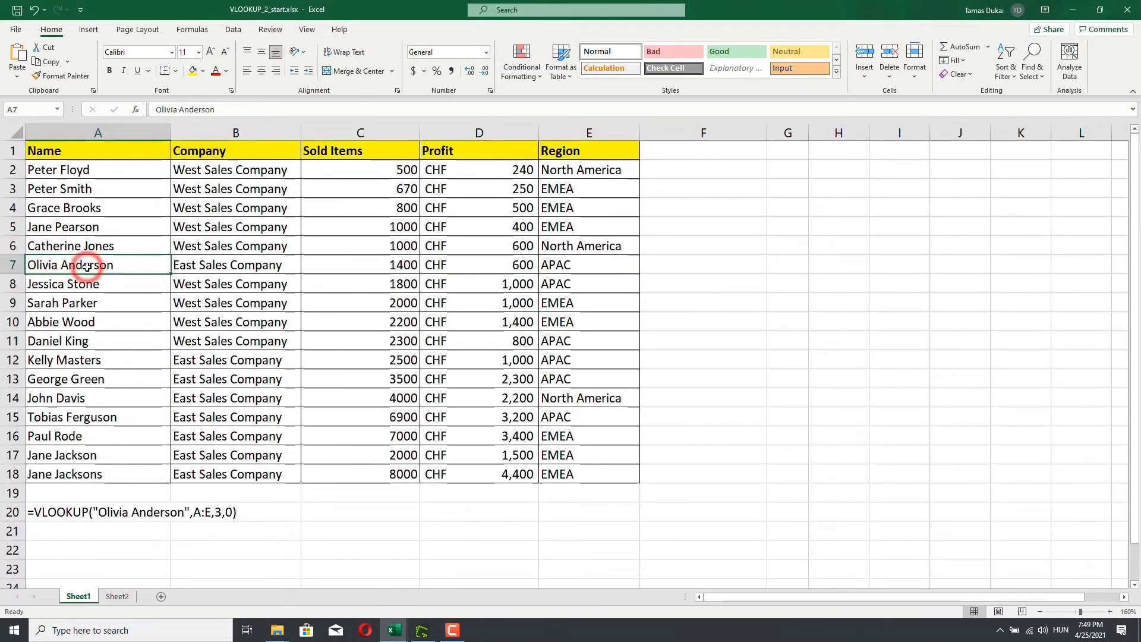
click(66, 150)
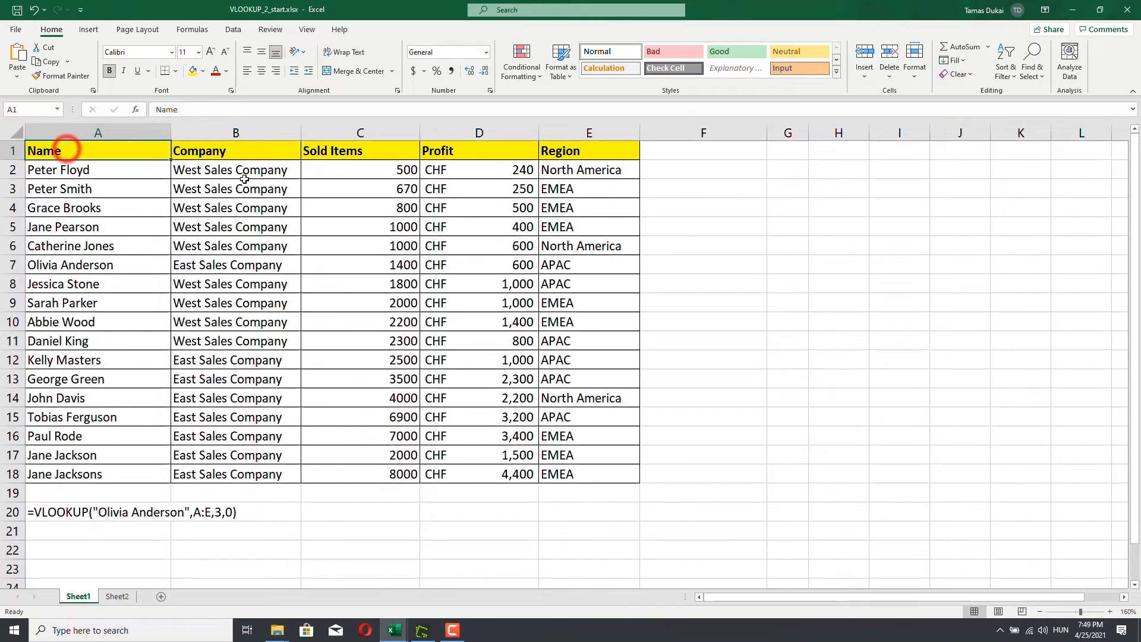
key(Down)
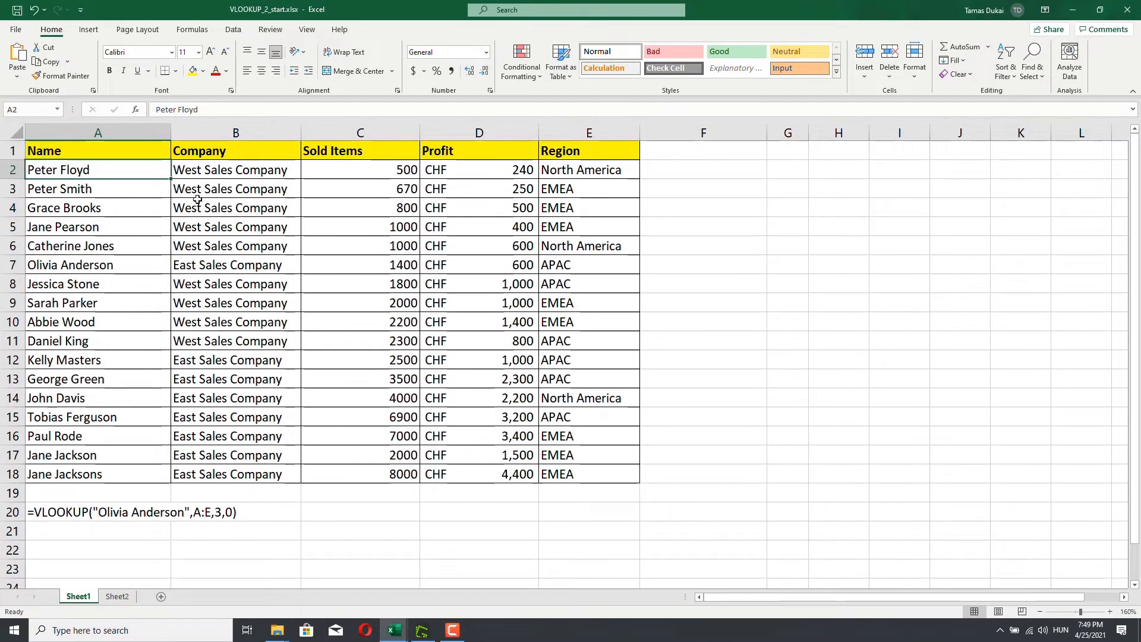
key(Down)
key(Down)
key(Down)
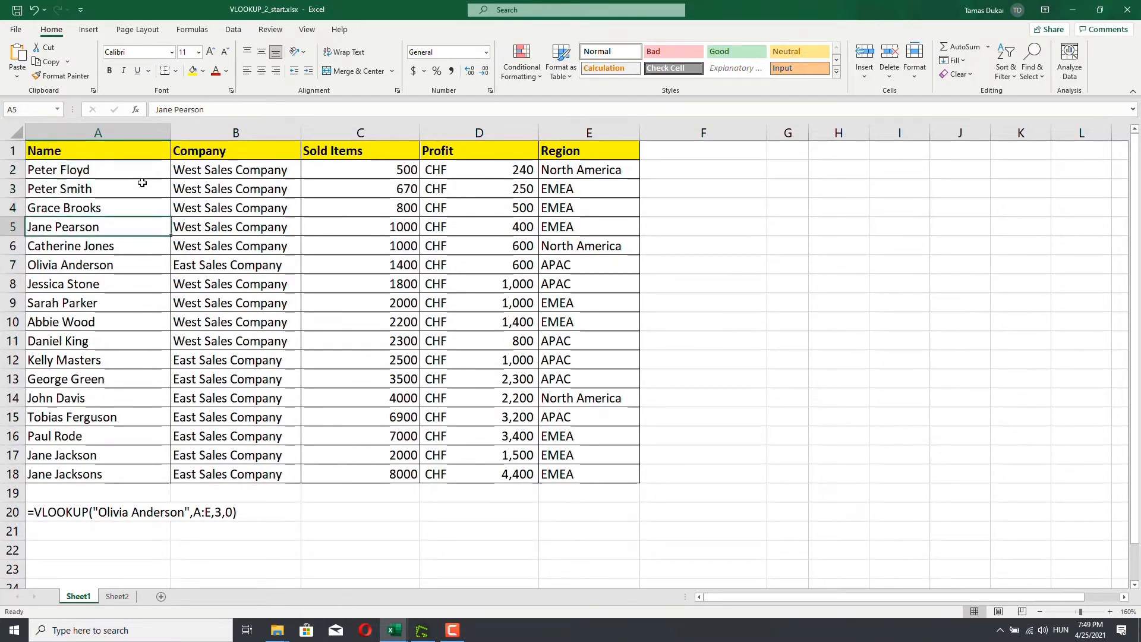
key(Down)
key(Down)
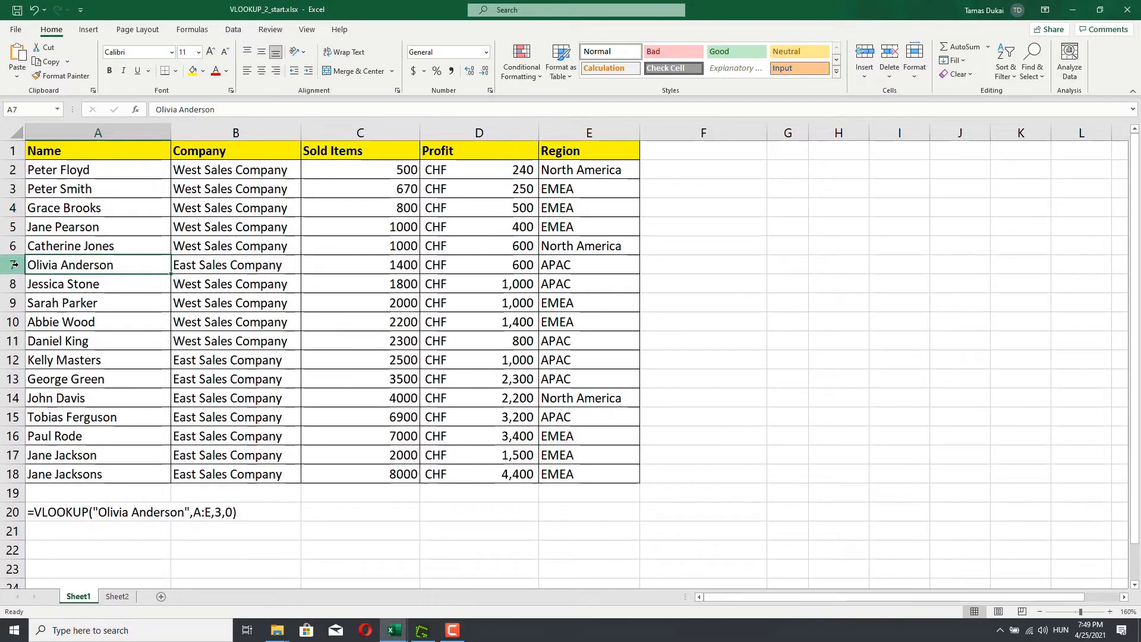
click(405, 267)
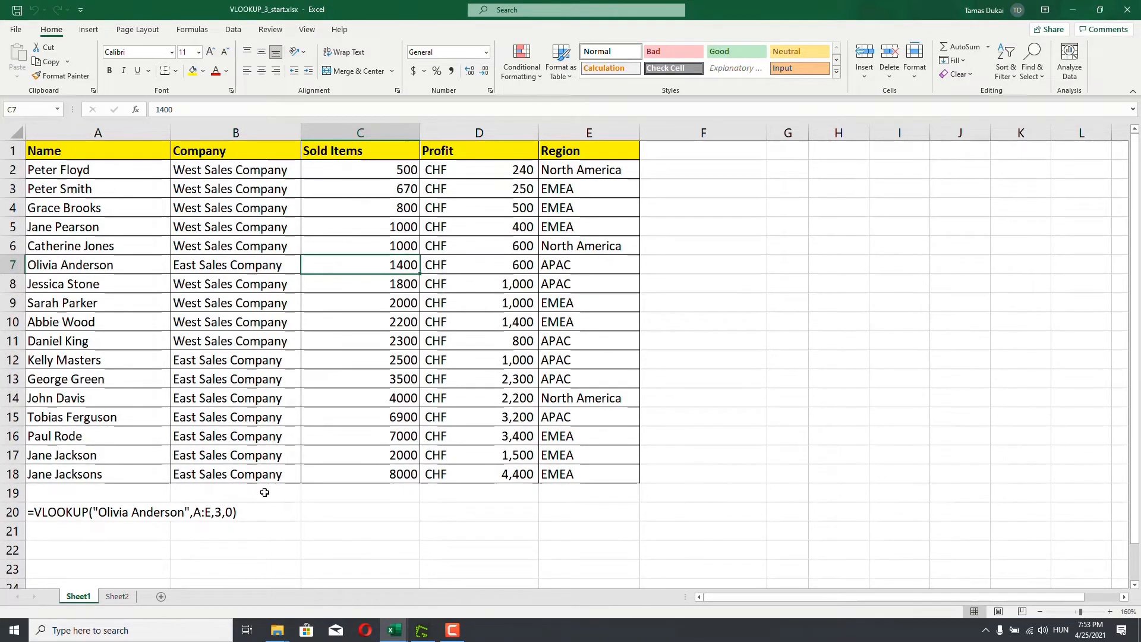
- Clear the VLOOKUP formula text from cell A20 on Sheet1
click(97, 511)
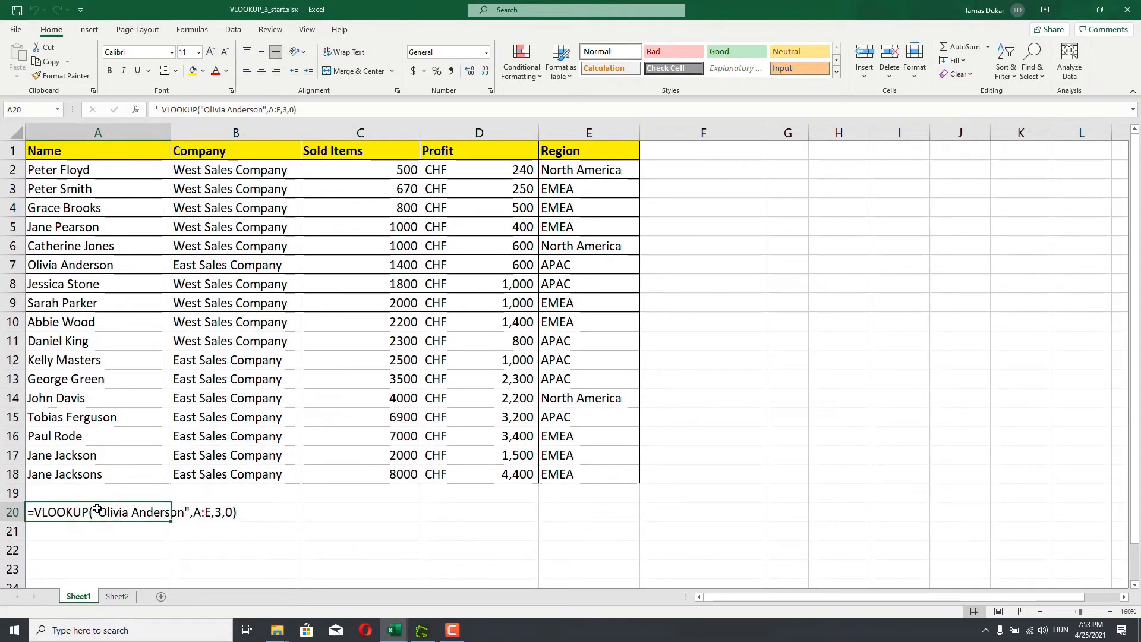
key(Delete)
- On Sheet2, fill the VLOOKUP formula from B3 down through B6
click(116, 596)
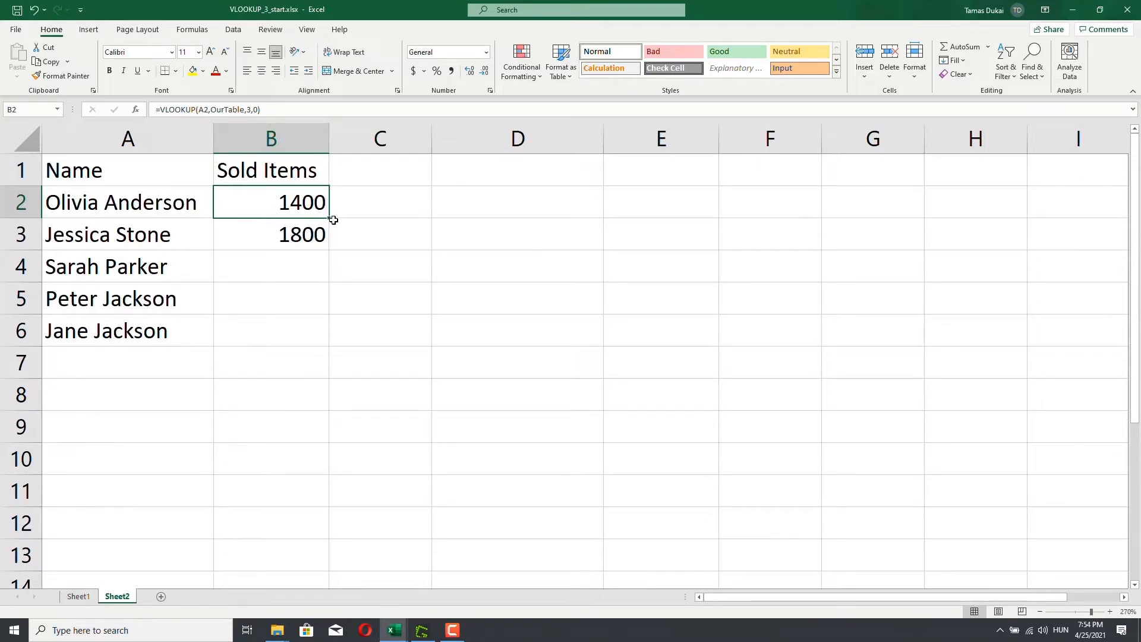
click(319, 235)
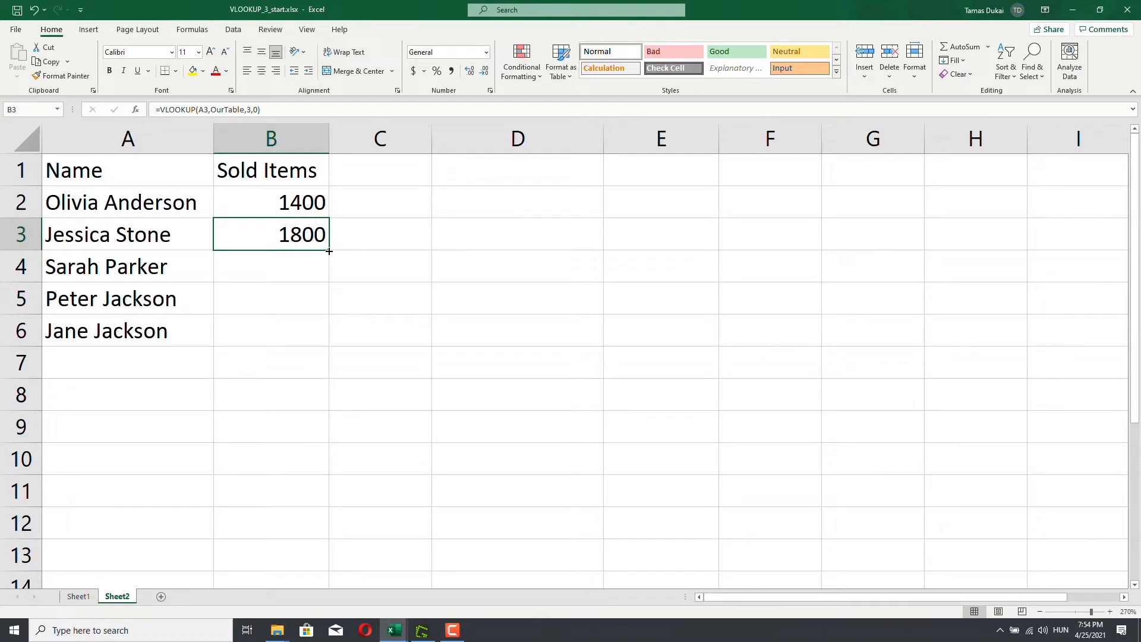
drag(329, 250, 326, 342)
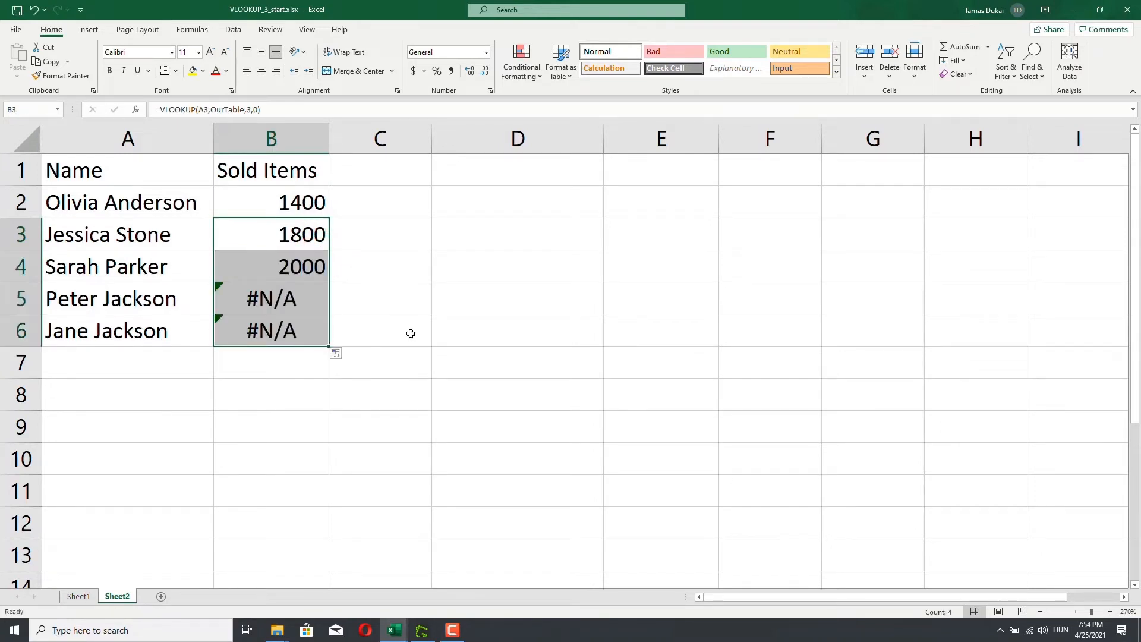
- Compare the lookups in B4 and B5 on Sheet2 with the names in Sheet1's source table, down to A17 and A18
click(276, 261)
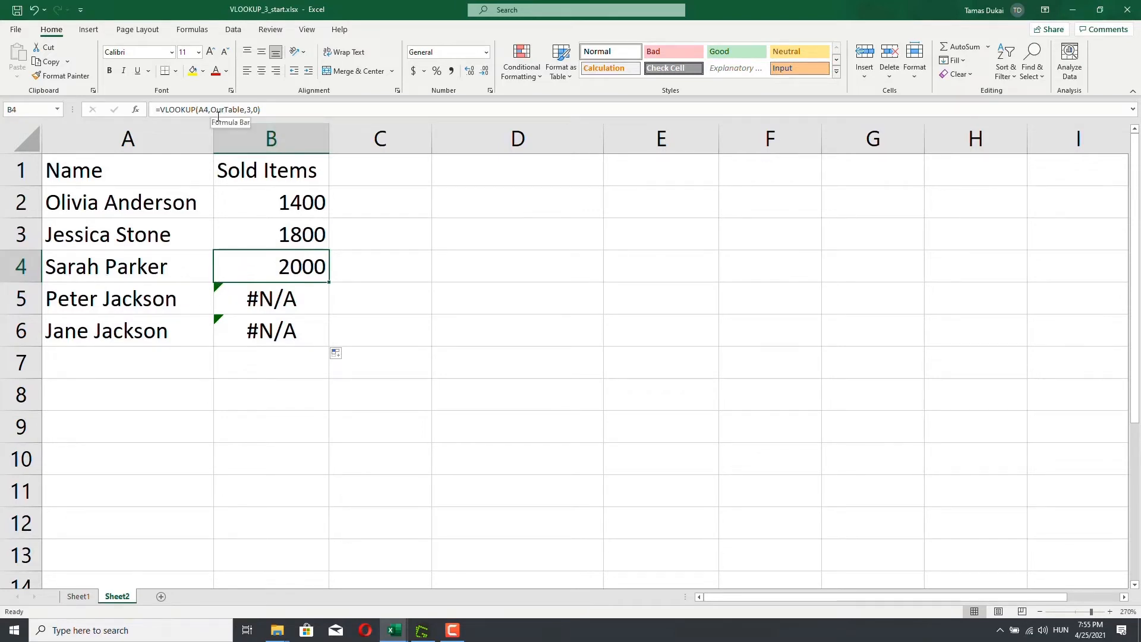
click(78, 597)
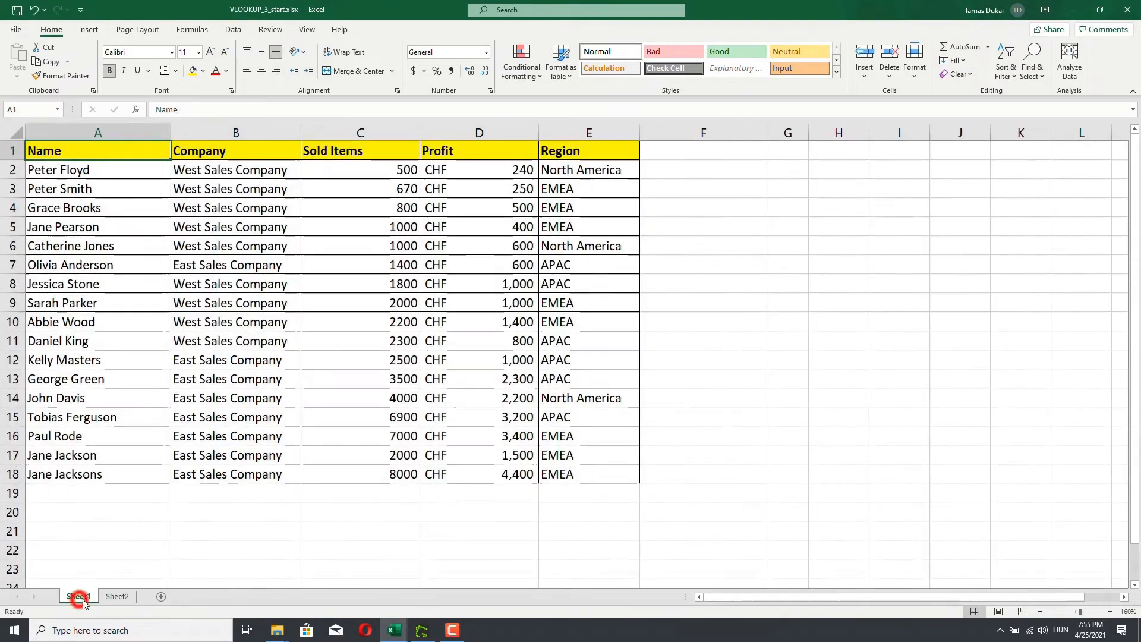
click(117, 596)
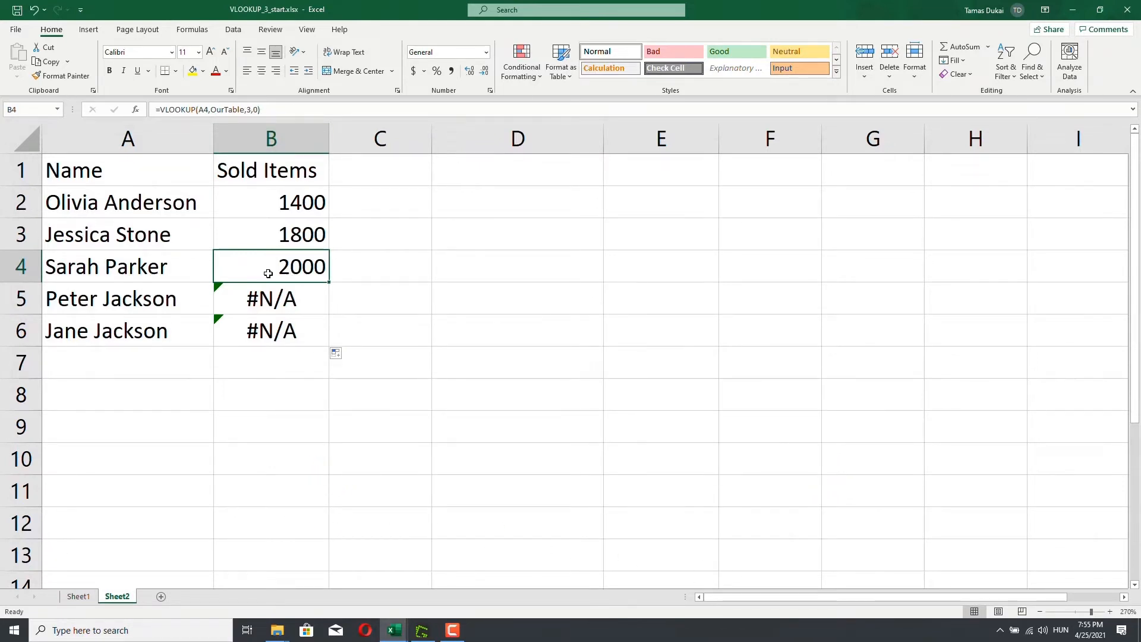
click(255, 302)
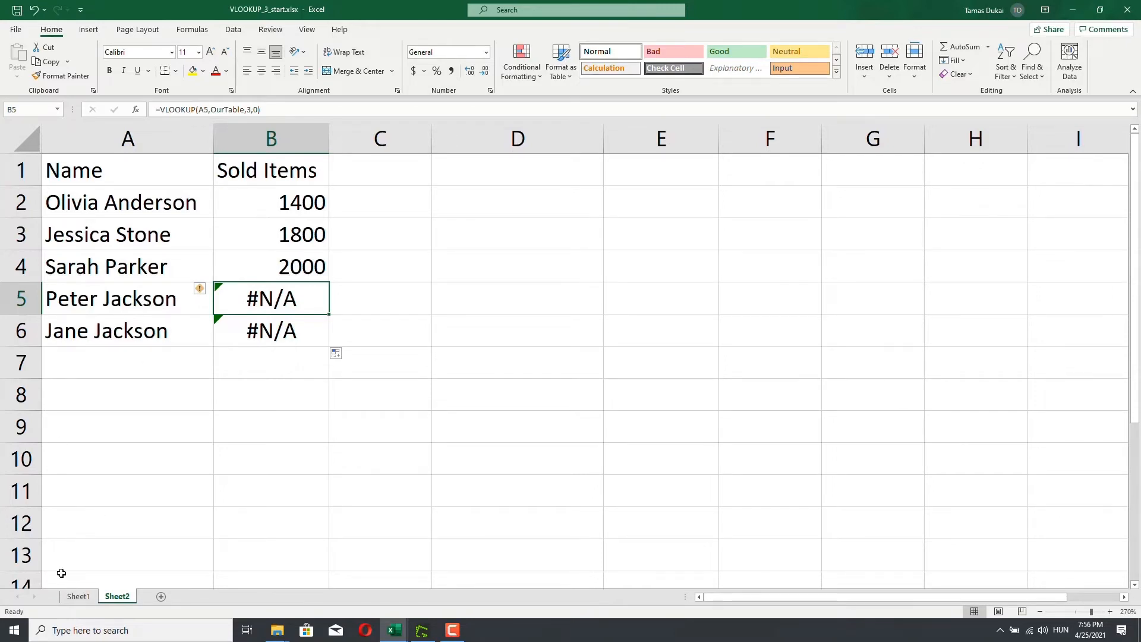
click(72, 617)
click(78, 596)
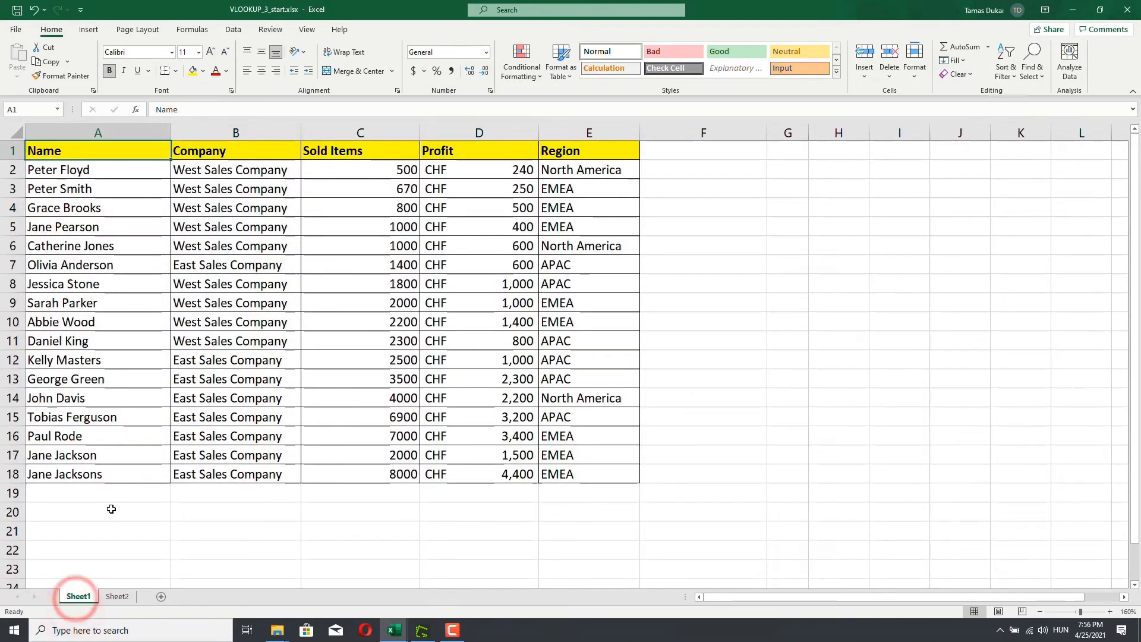
click(83, 451)
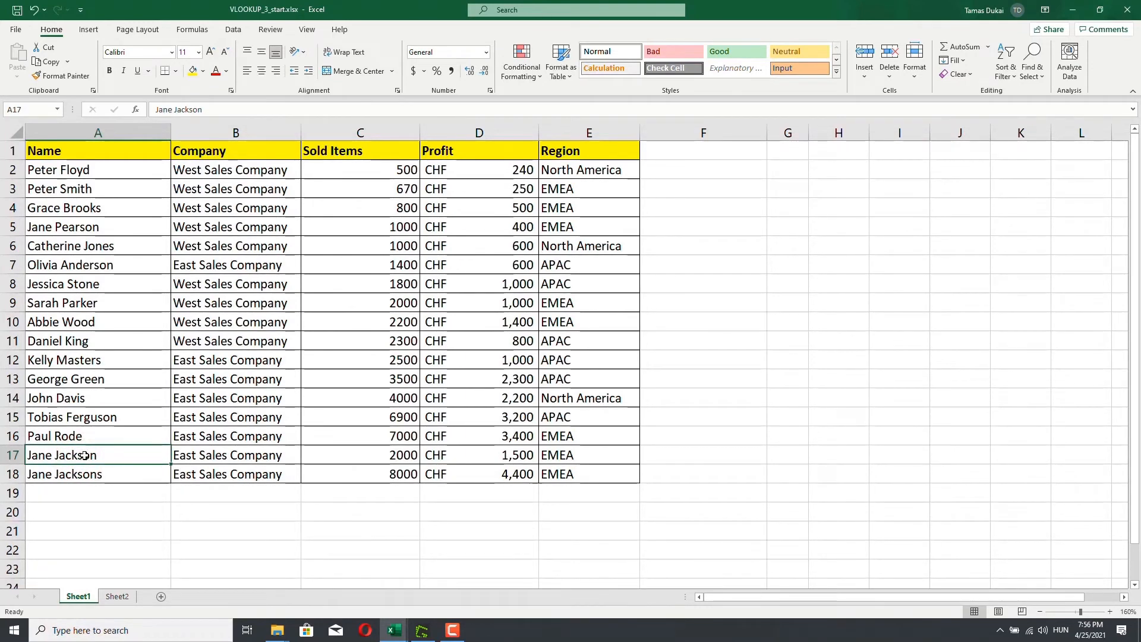
click(74, 475)
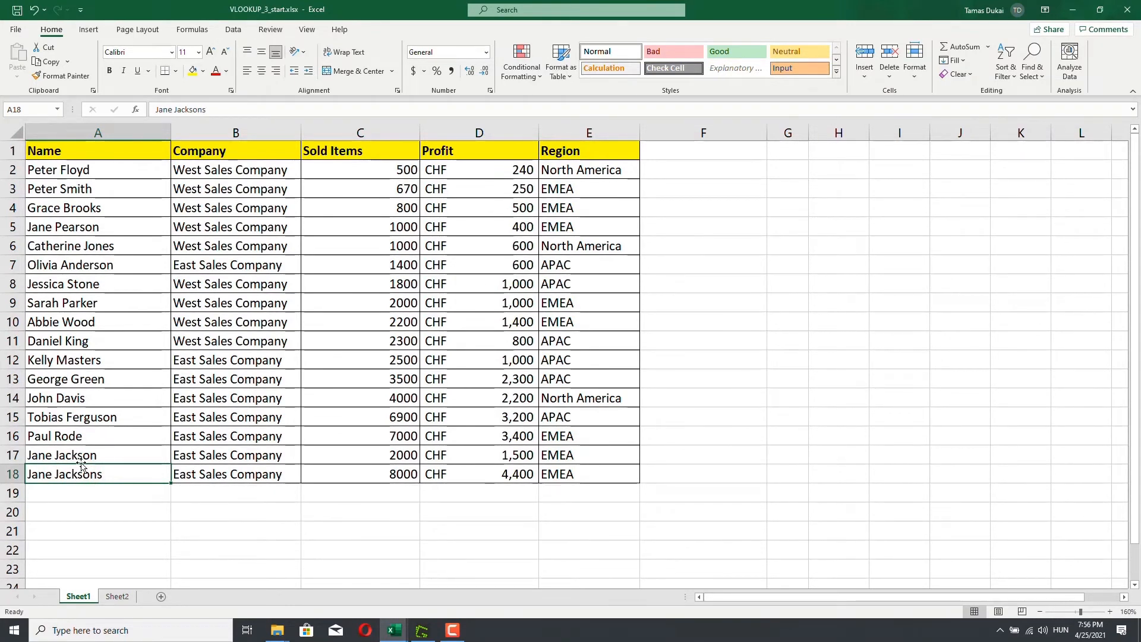
- Compare the B6 lookup on Sheet2 with the matching name and Sold Items entry in row 17 of Sheet1
click(114, 598)
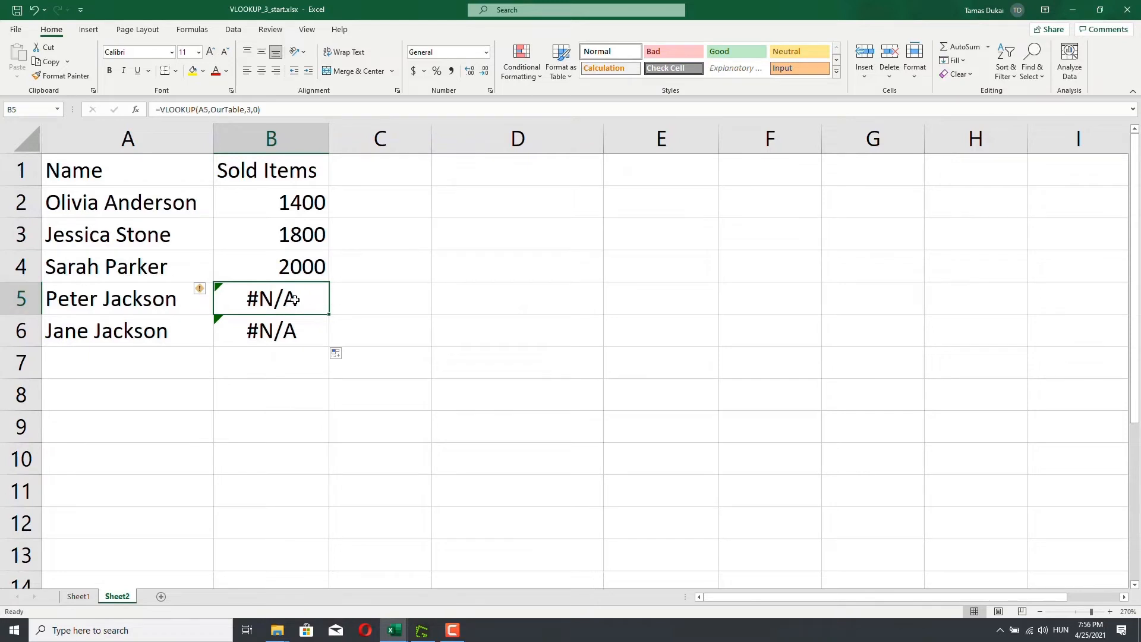
click(281, 336)
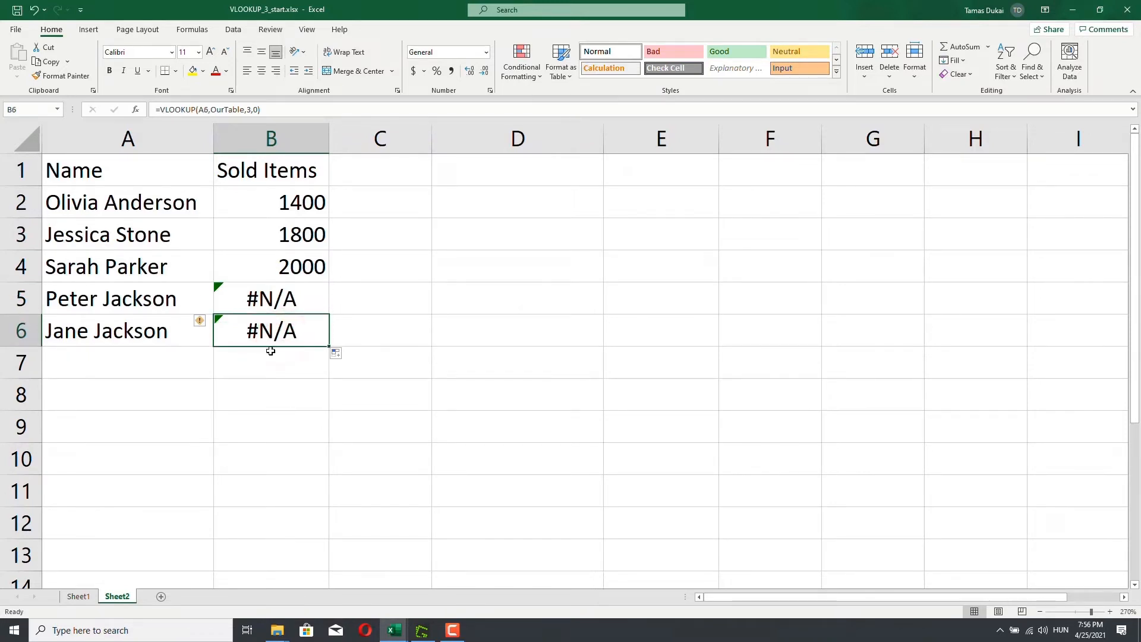
click(78, 597)
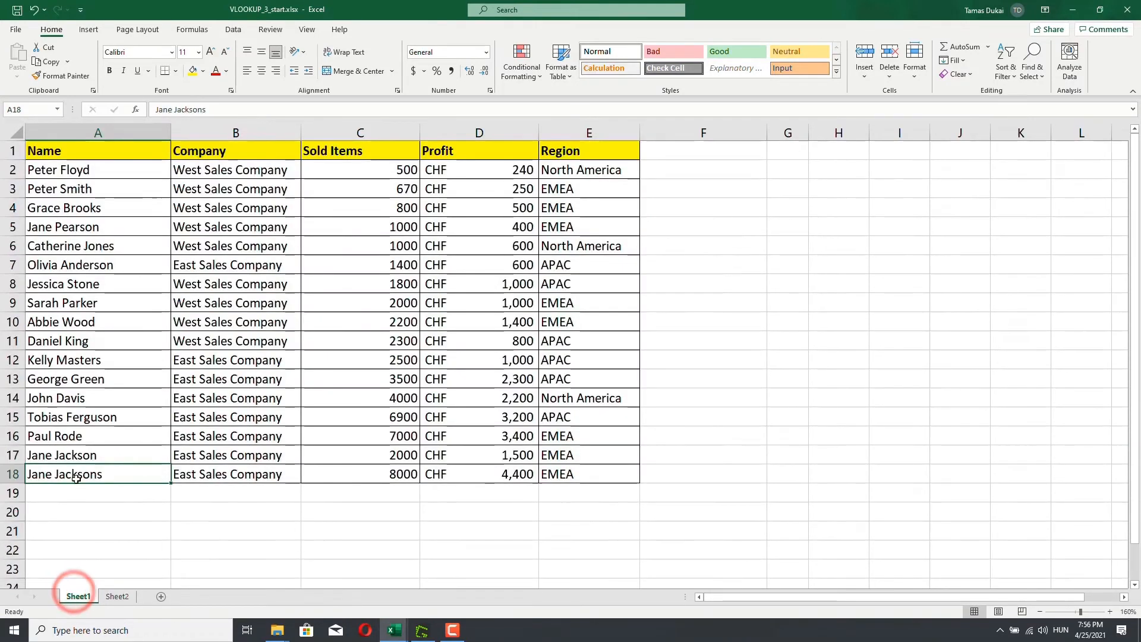
click(36, 455)
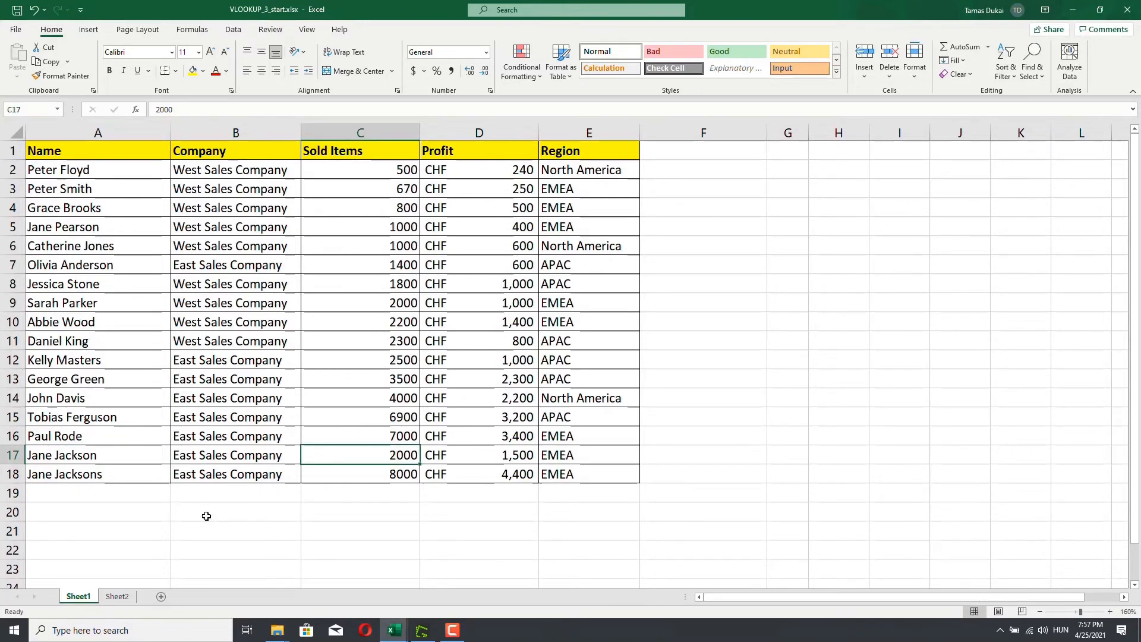
click(112, 598)
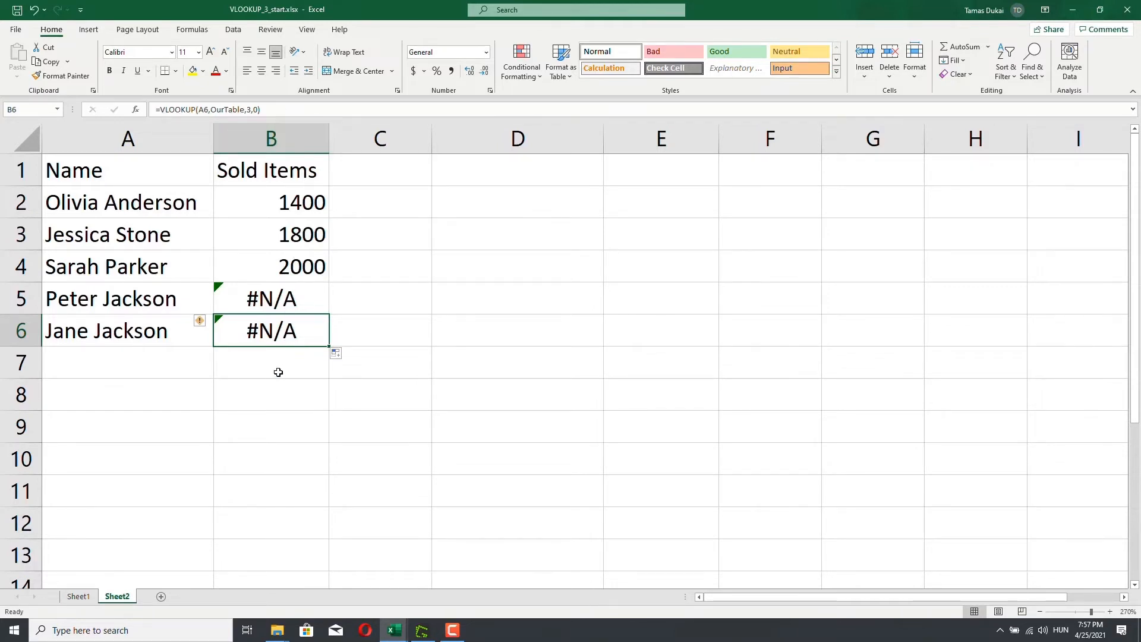
- Select A1:E16 on Sheet1 to check which rows the OurTable named range covers
click(80, 597)
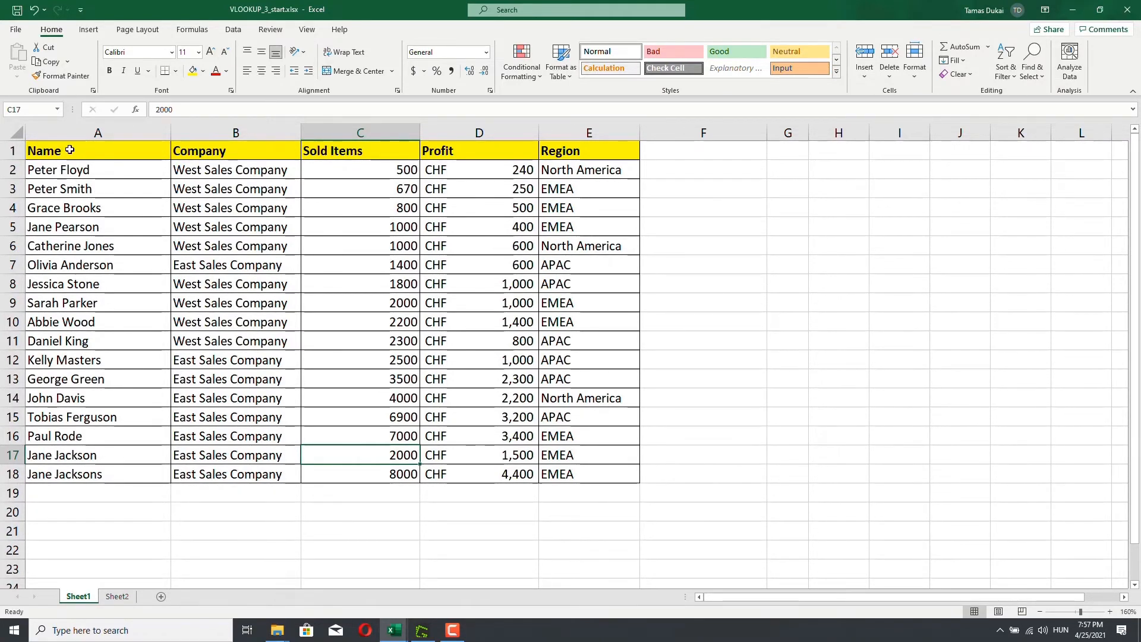
drag(69, 150, 584, 433)
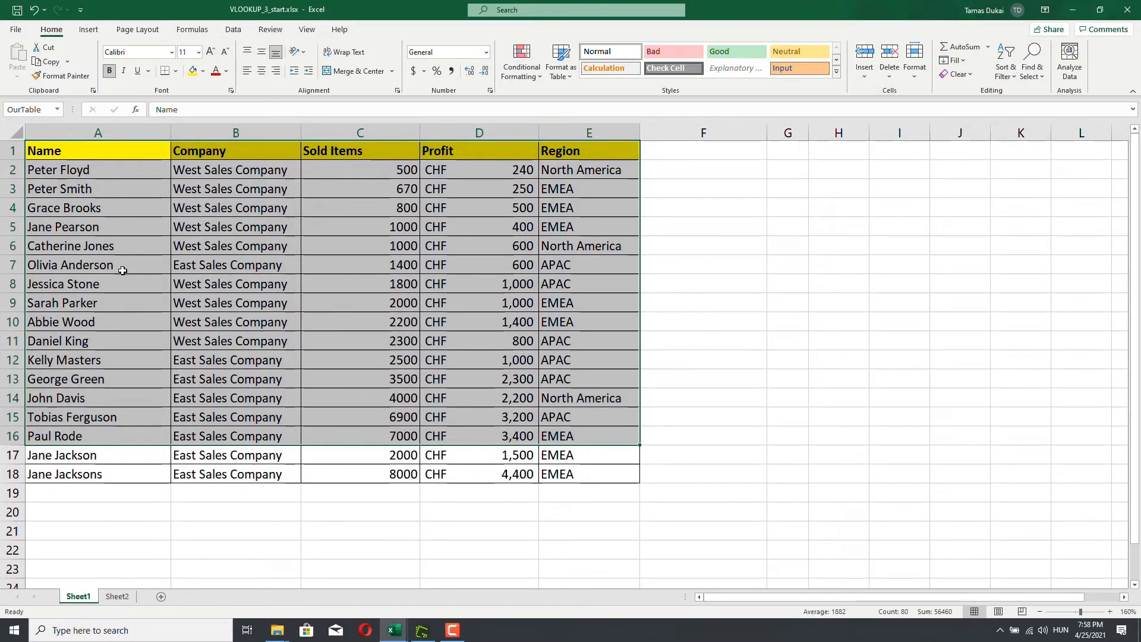
click(88, 29)
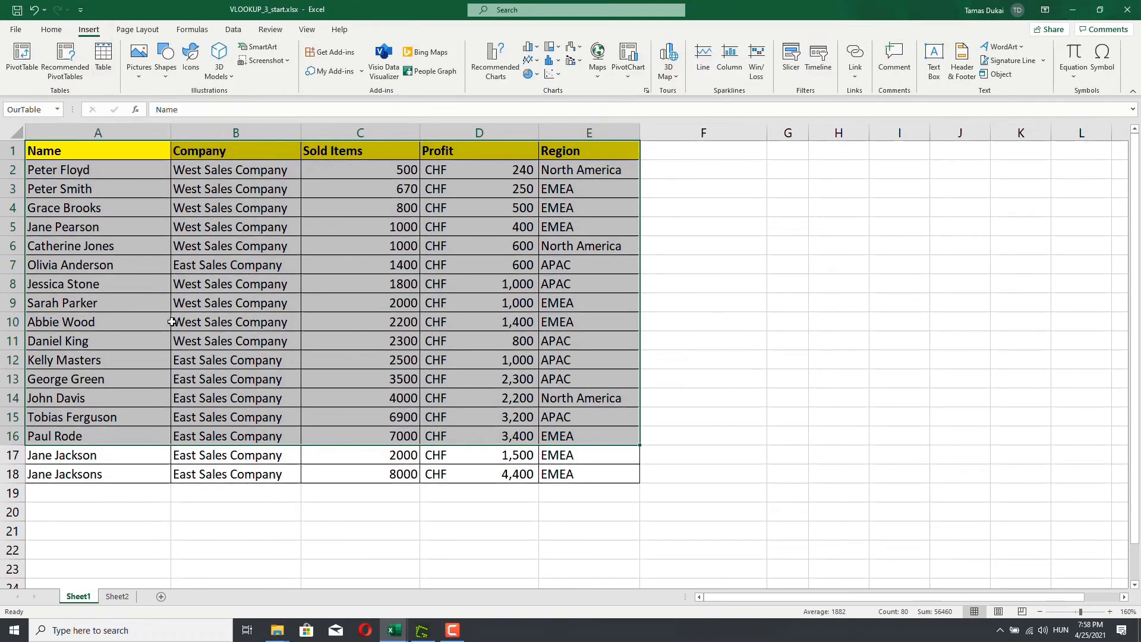
click(93, 337)
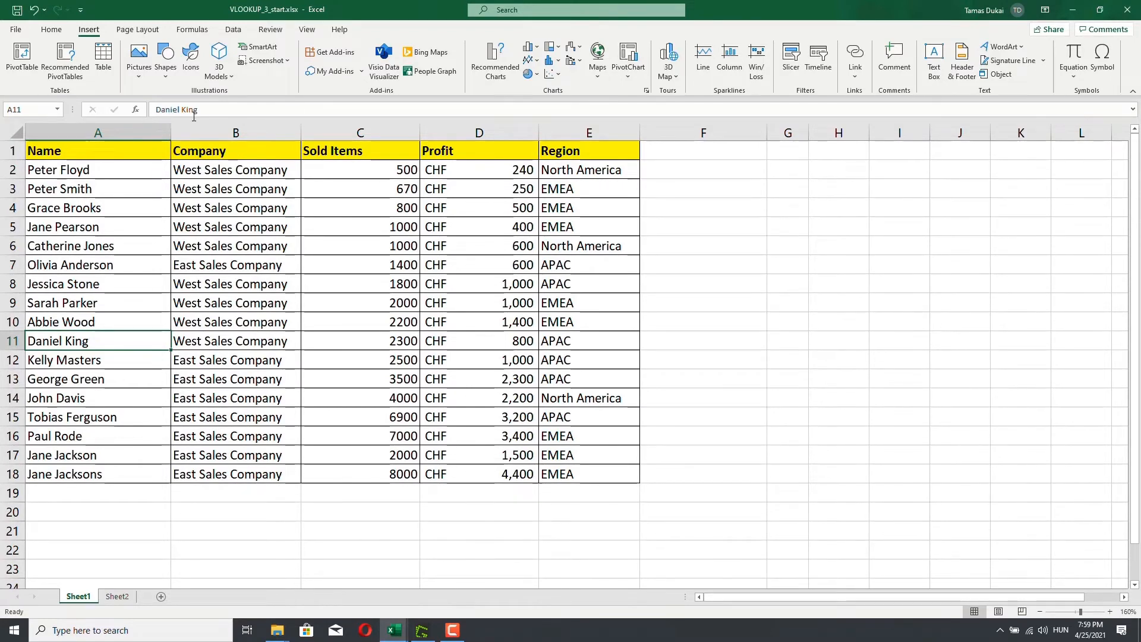
- Set the OurTable named range to refer to =Sheet1!$A$1:$E$18 and return to Sheet2
click(202, 33)
click(351, 62)
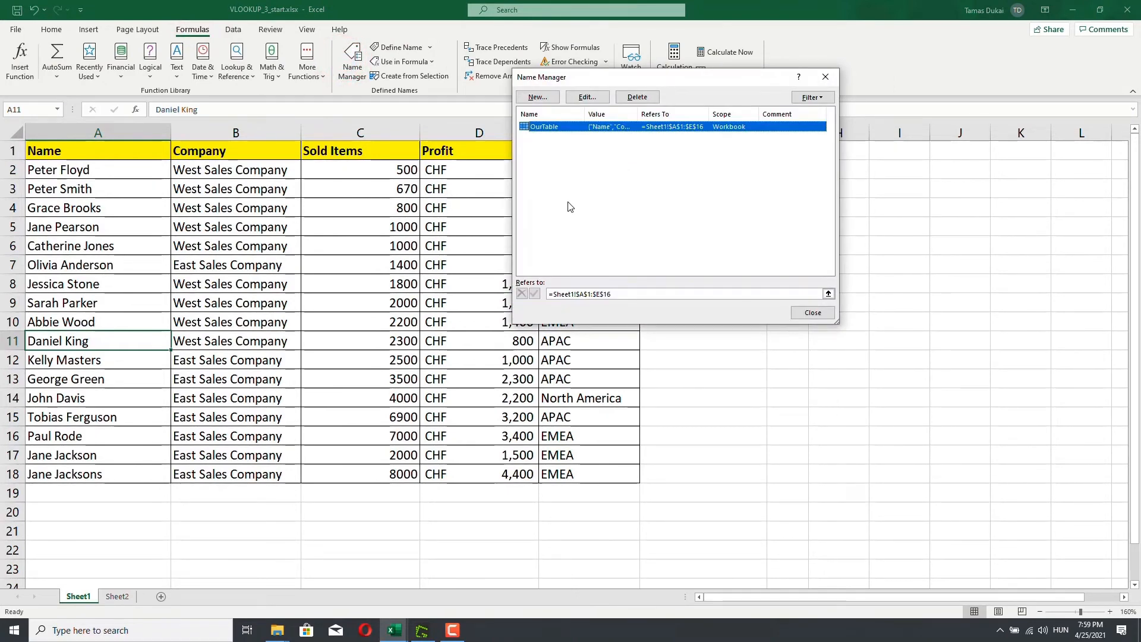
click(626, 294)
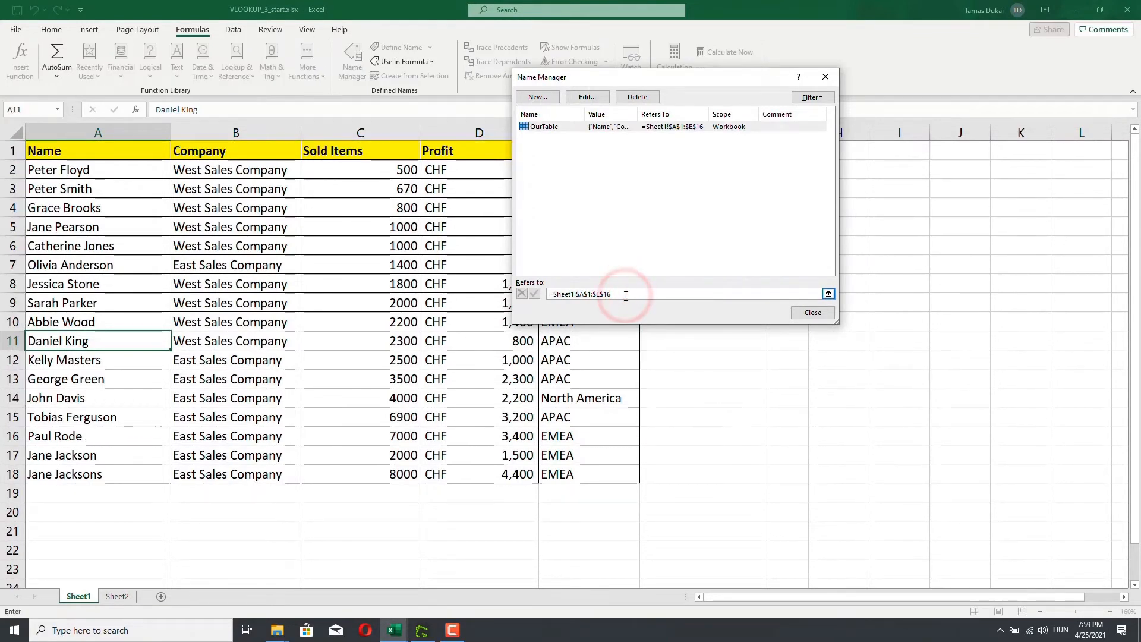
key(BackSpace)
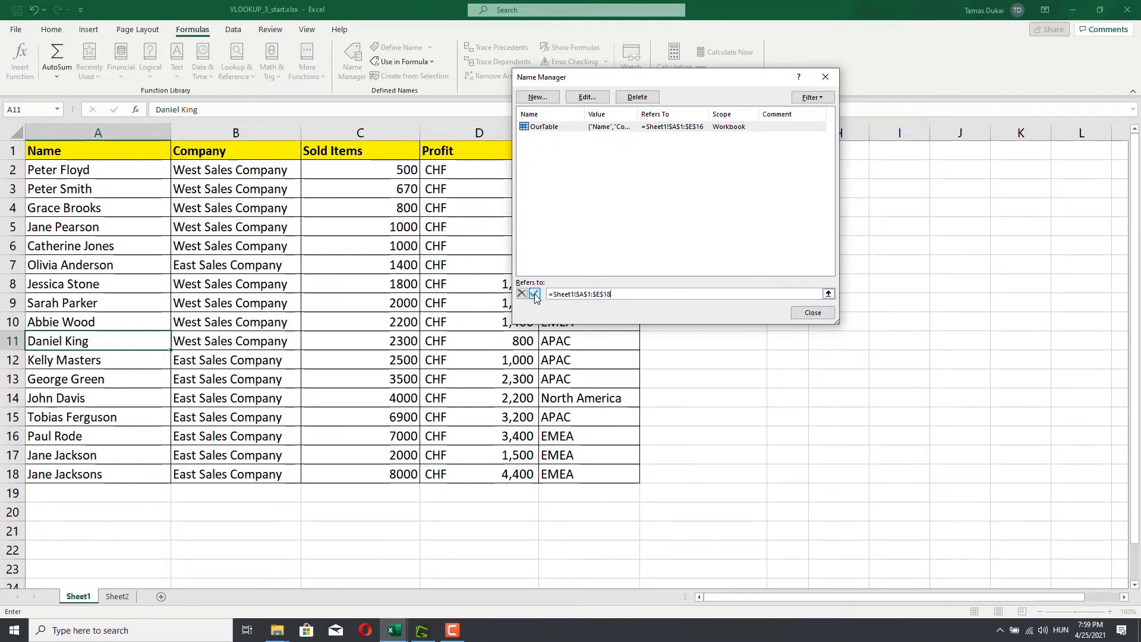
click(534, 295)
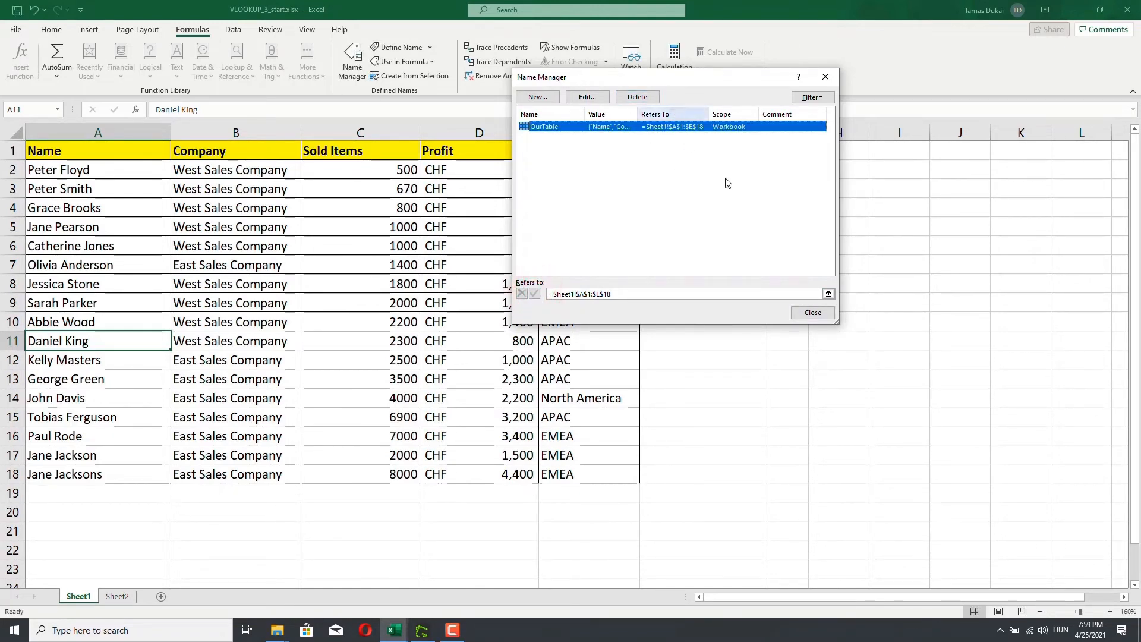
click(814, 315)
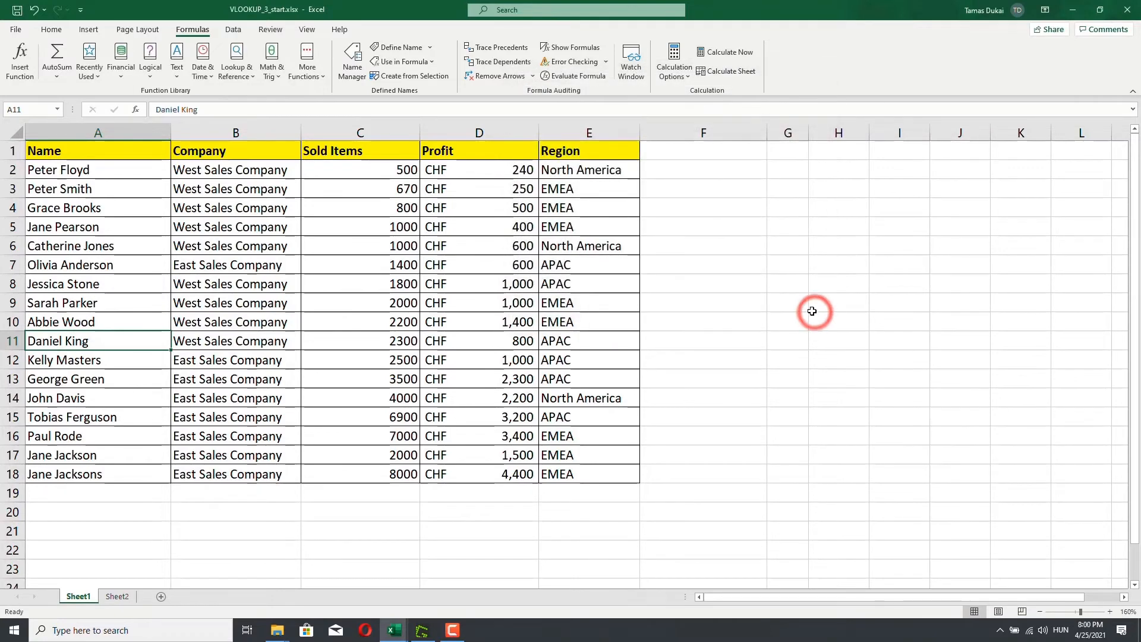
click(117, 597)
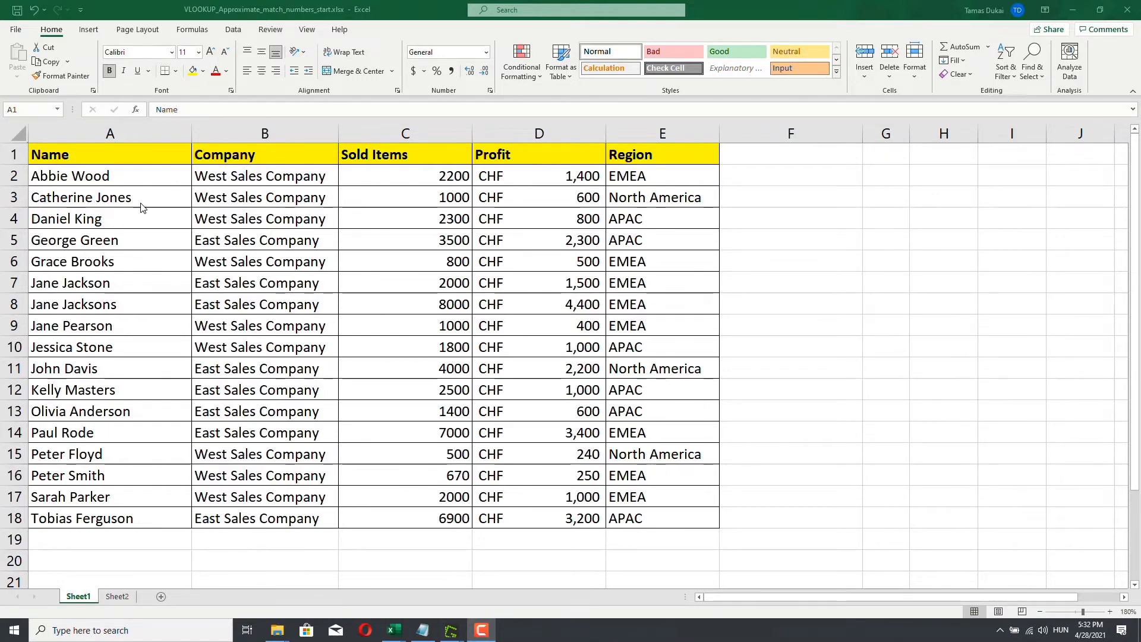
- Open Sheet2 of the approximate-match workbook and inspect the VLOOKUP formulas in B3 and B2 of the Sold column
click(118, 596)
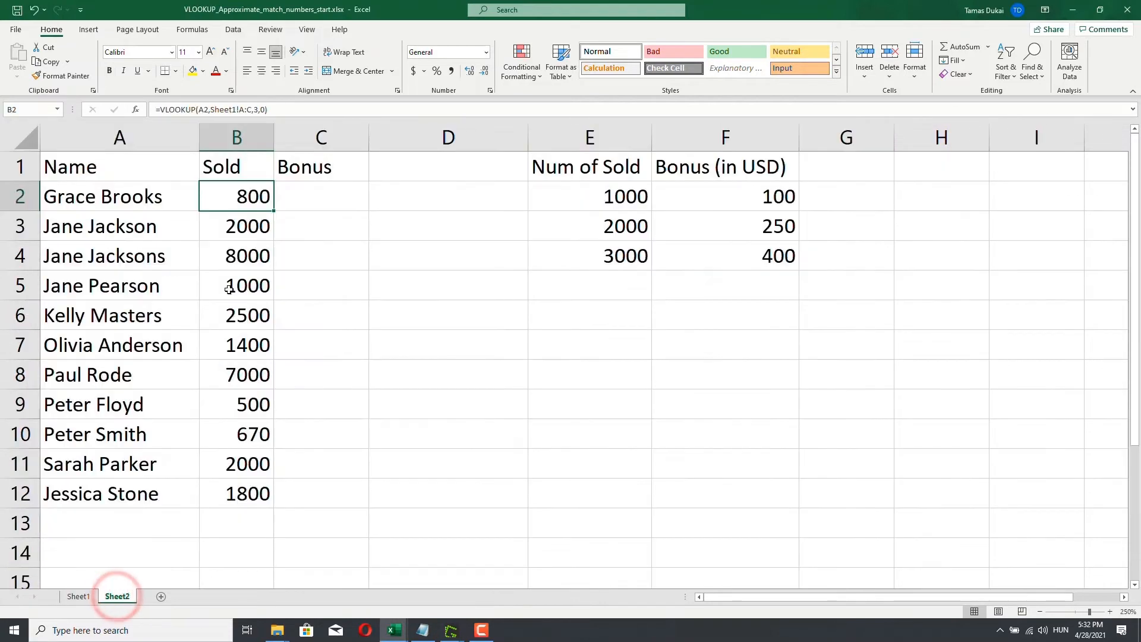
click(237, 226)
click(229, 196)
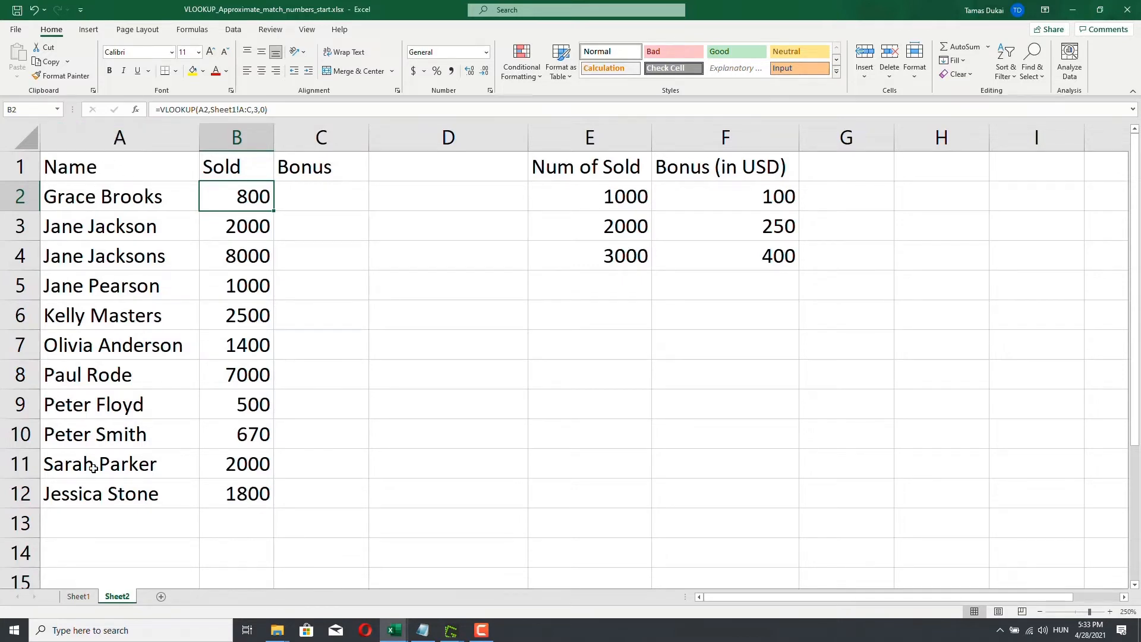
- Check the VLOOKUP formulas in the Sold column on Sheet2 against their source columns A:C on Sheet1
click(237, 226)
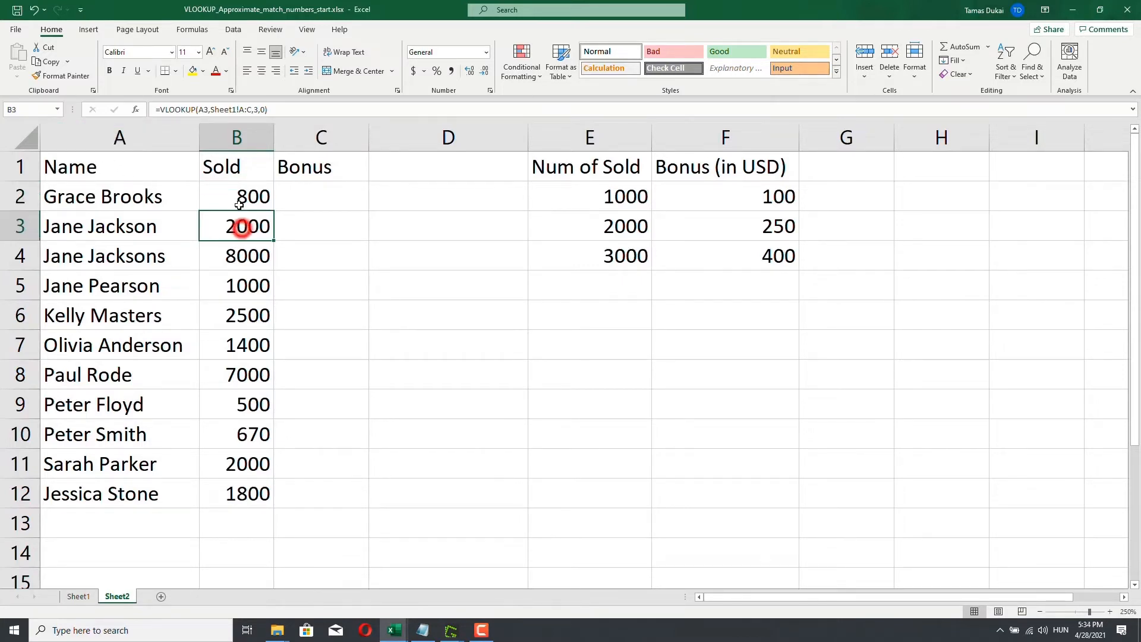
click(239, 201)
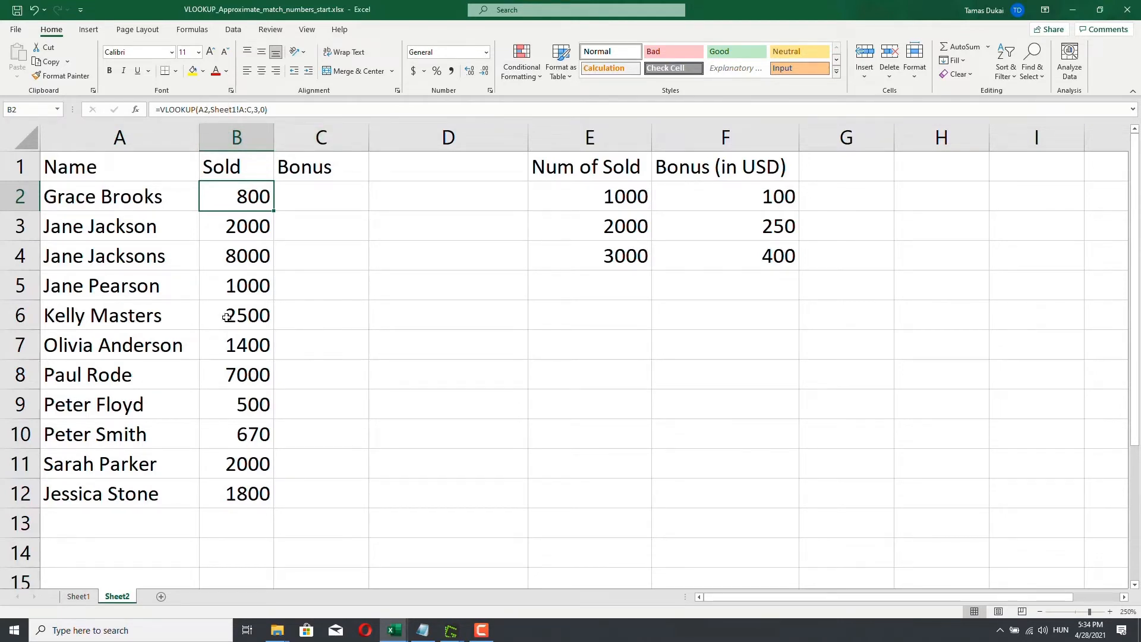
click(79, 596)
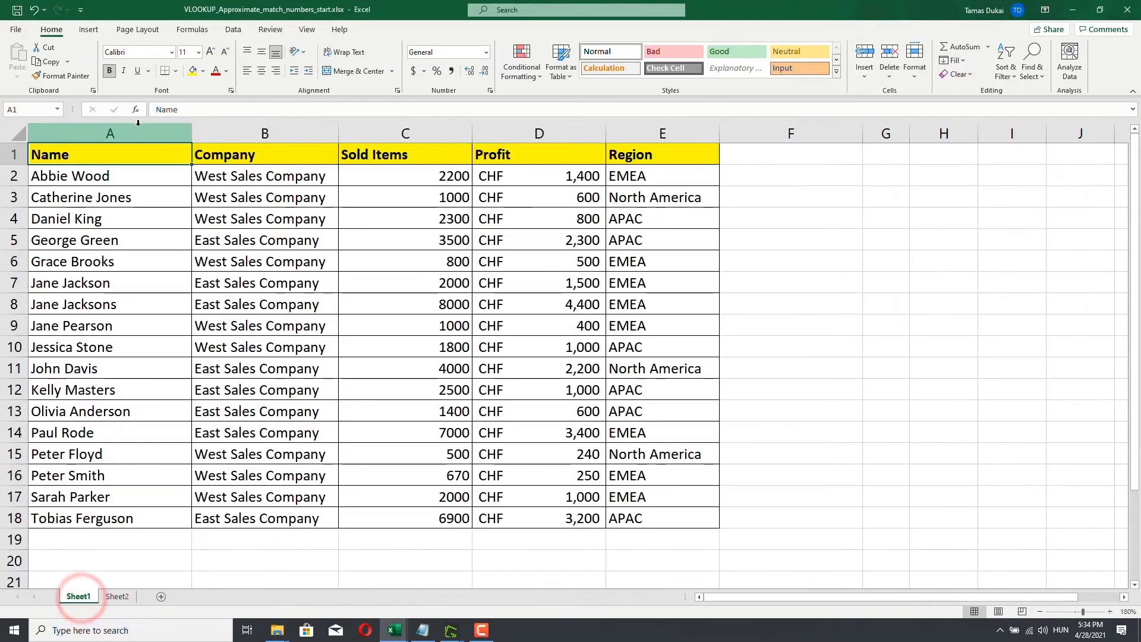
drag(138, 126, 466, 133)
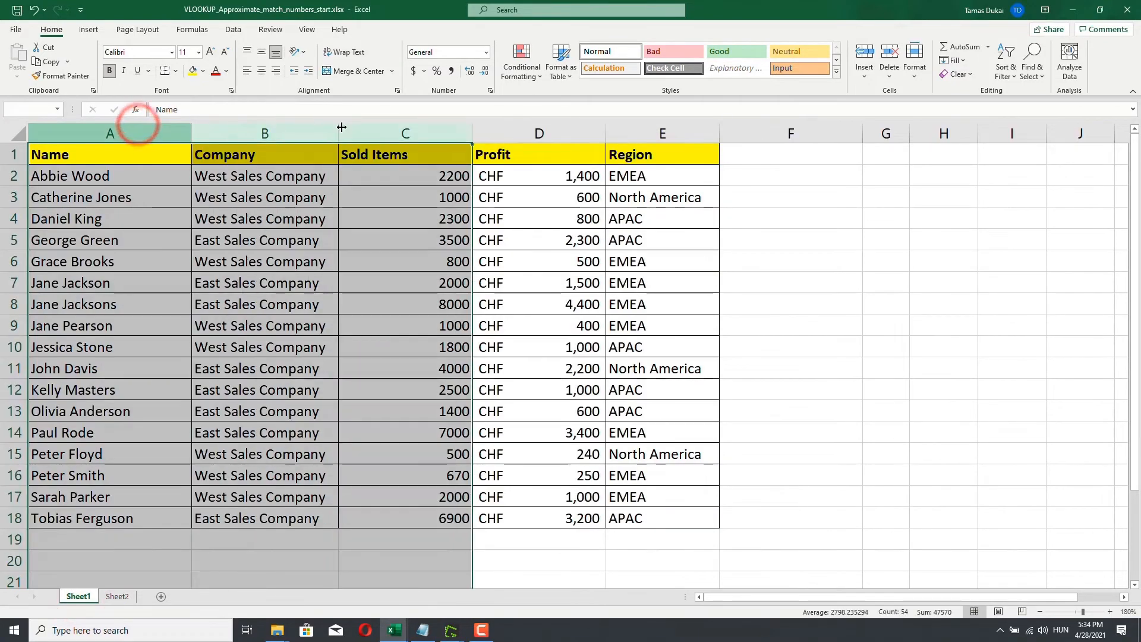
click(117, 597)
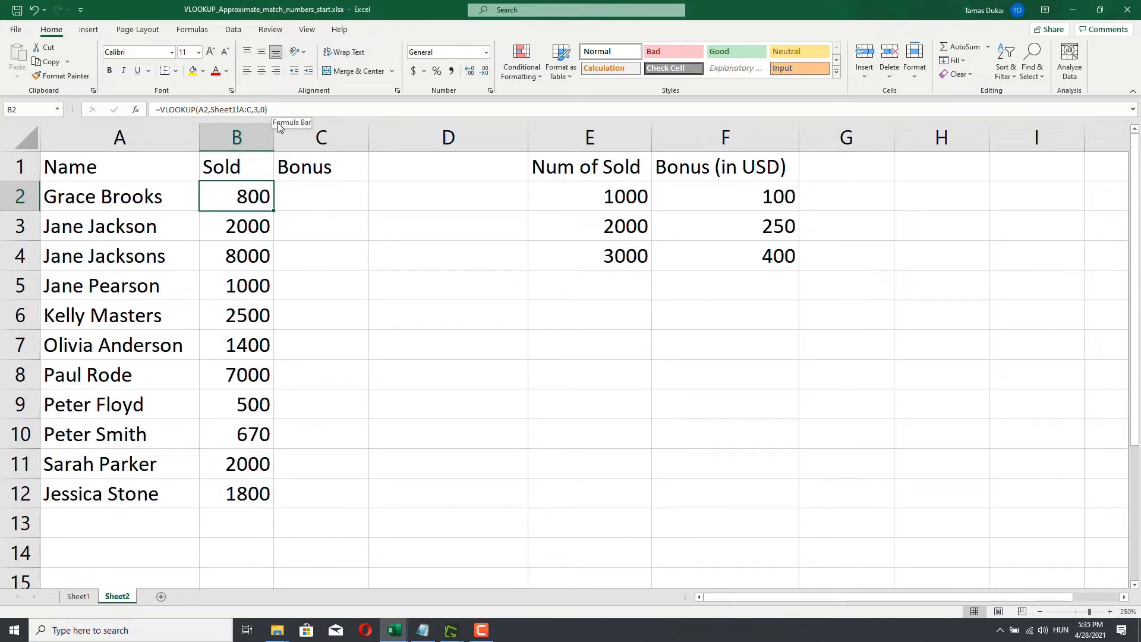
click(253, 229)
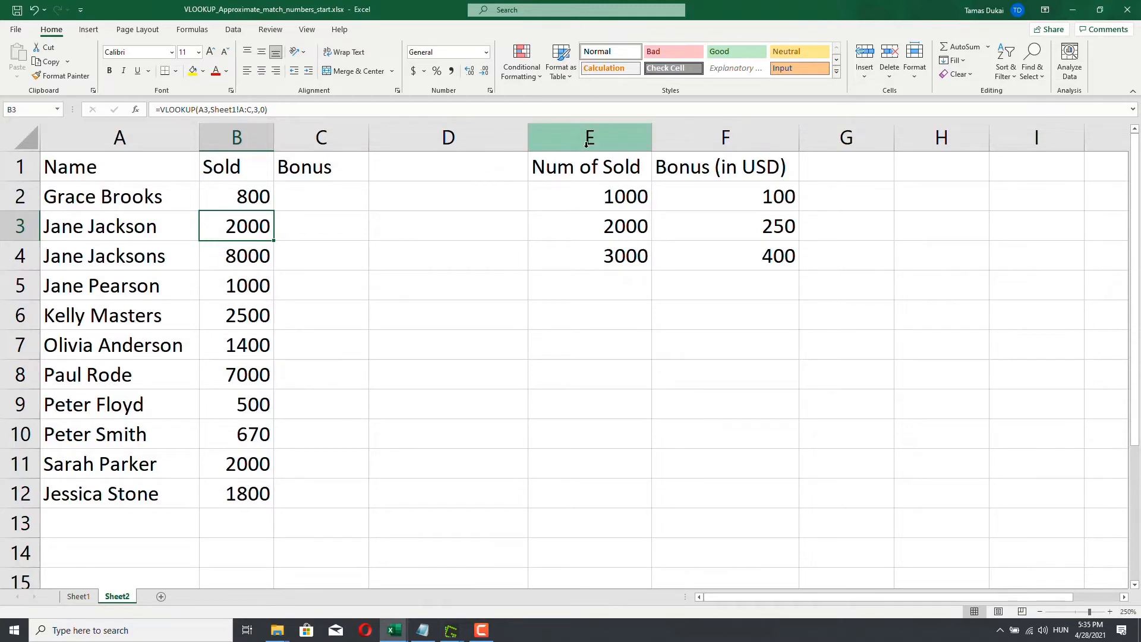
- Examine the bonus table in E1:F4, matching each Num of Sold threshold with its Bonus (in USD) amount
drag(584, 166, 738, 176)
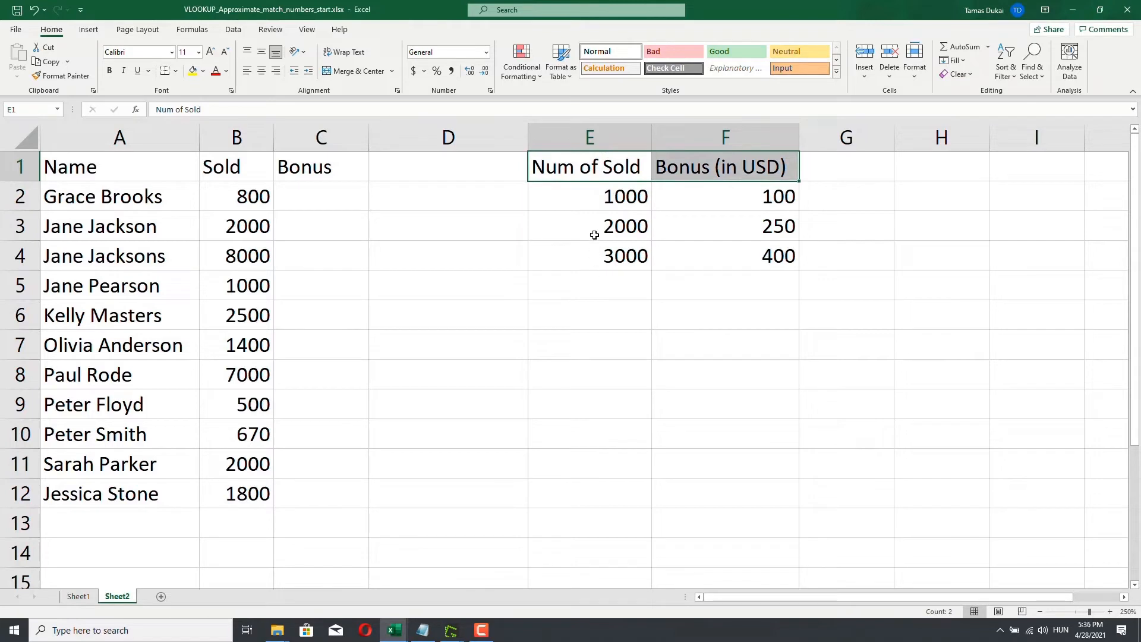
click(592, 199)
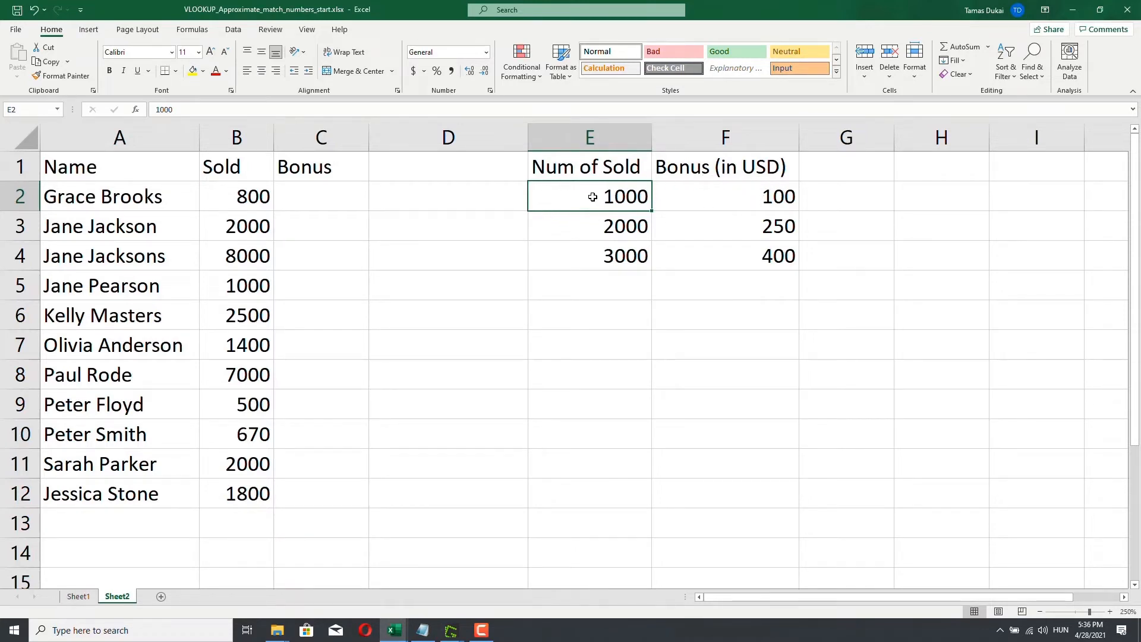
click(606, 224)
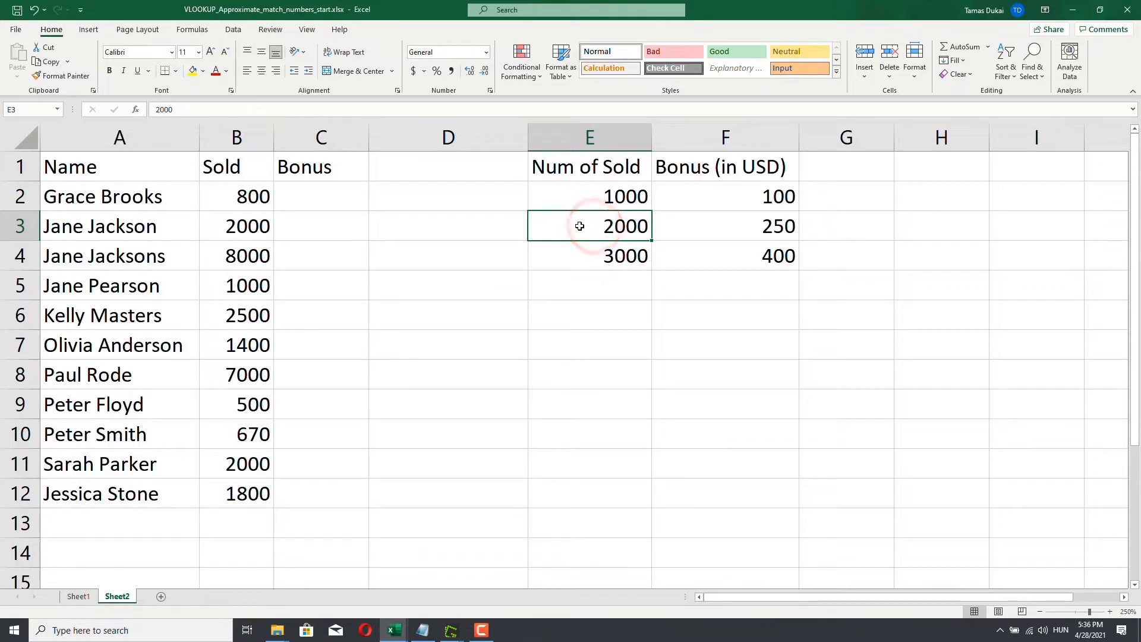
click(720, 227)
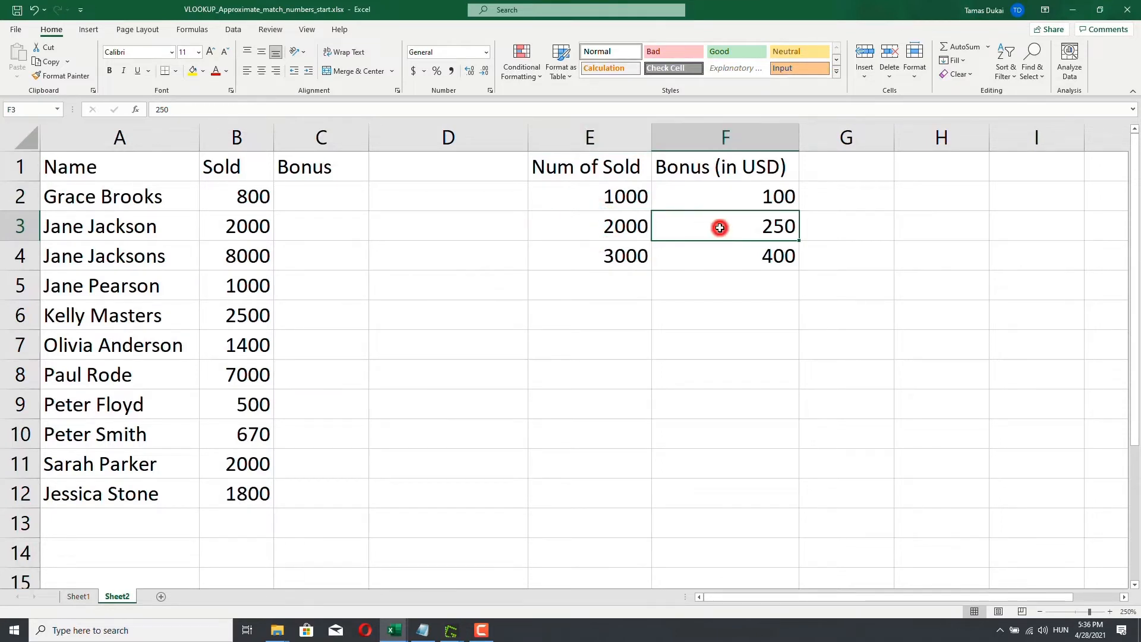
click(588, 258)
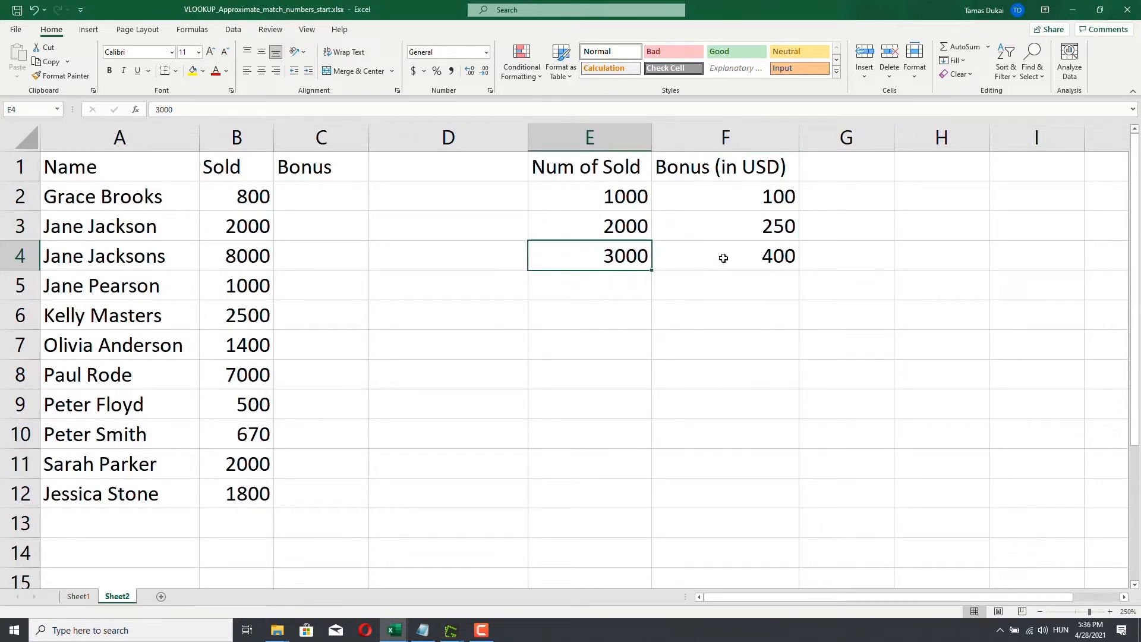
click(721, 255)
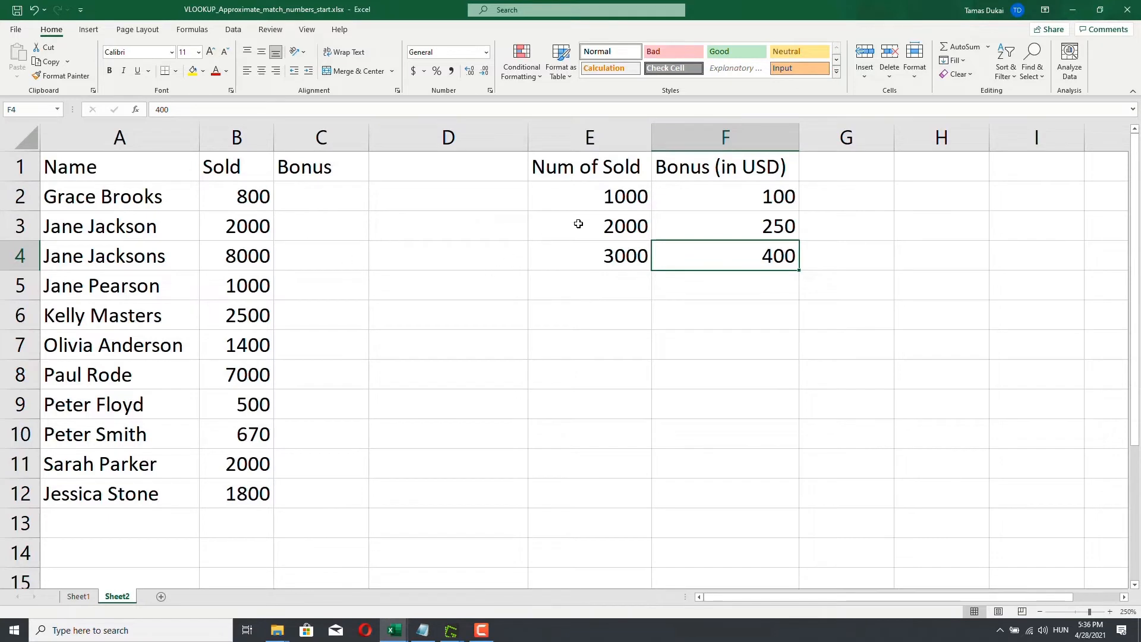
drag(594, 194, 573, 255)
- Check the Sold values in B3, B5 and B11 against the Num of Sold thresholds
click(248, 231)
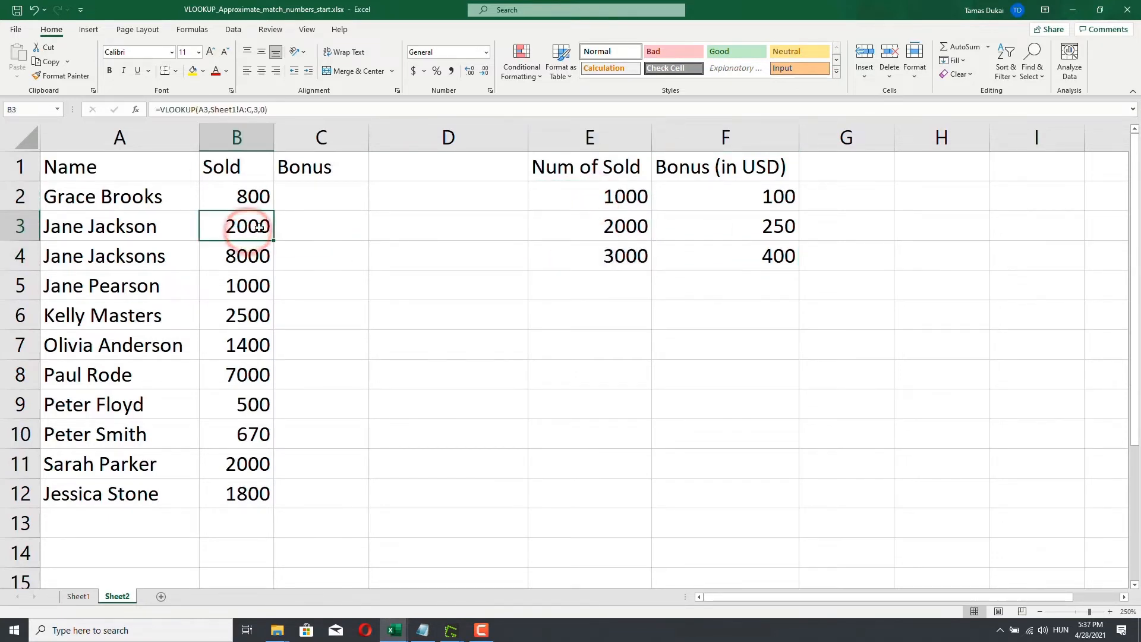
click(237, 291)
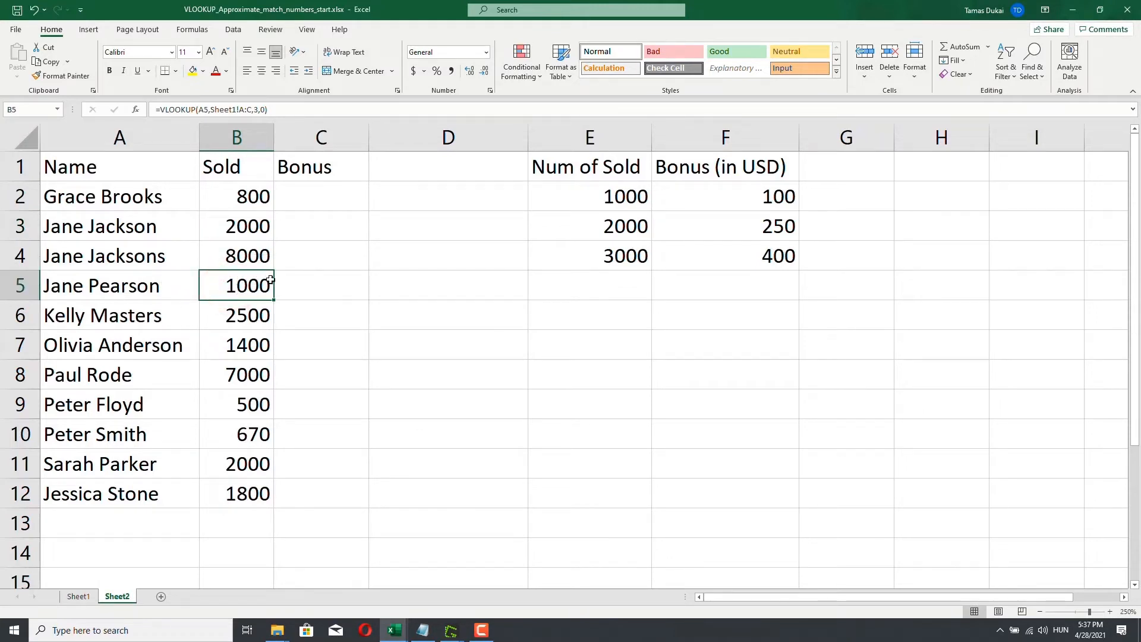
click(234, 464)
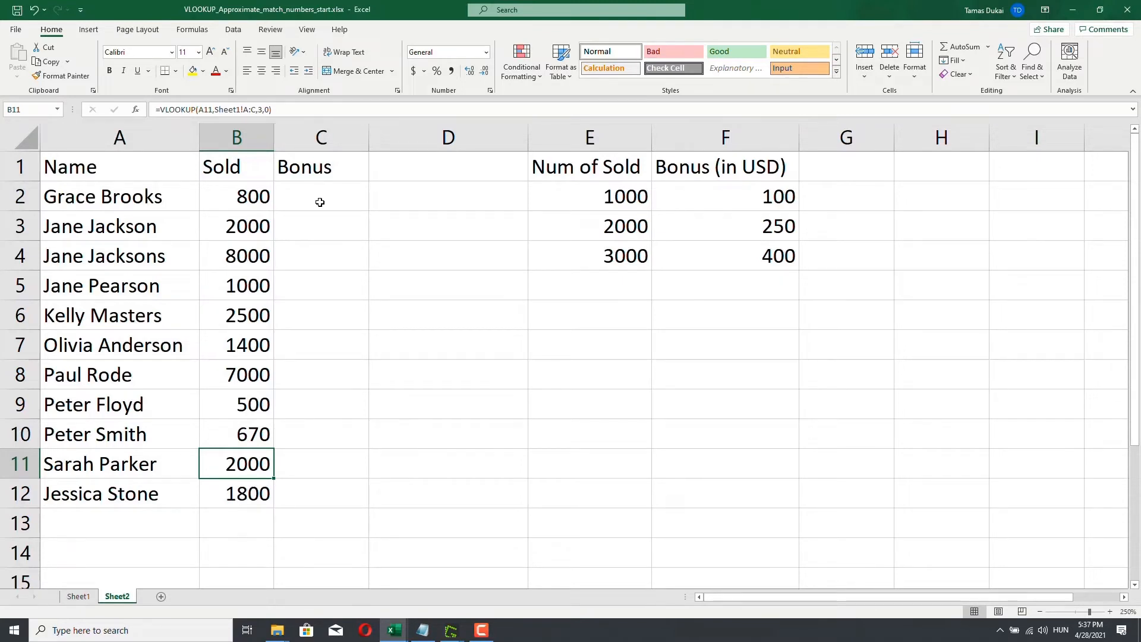
- Enter the exact-match formula =VLOOKUP(B2,E:F,2,0) in C2 and fill it down the Bonus column through C12
click(320, 203)
double_click(321, 202)
text(=)
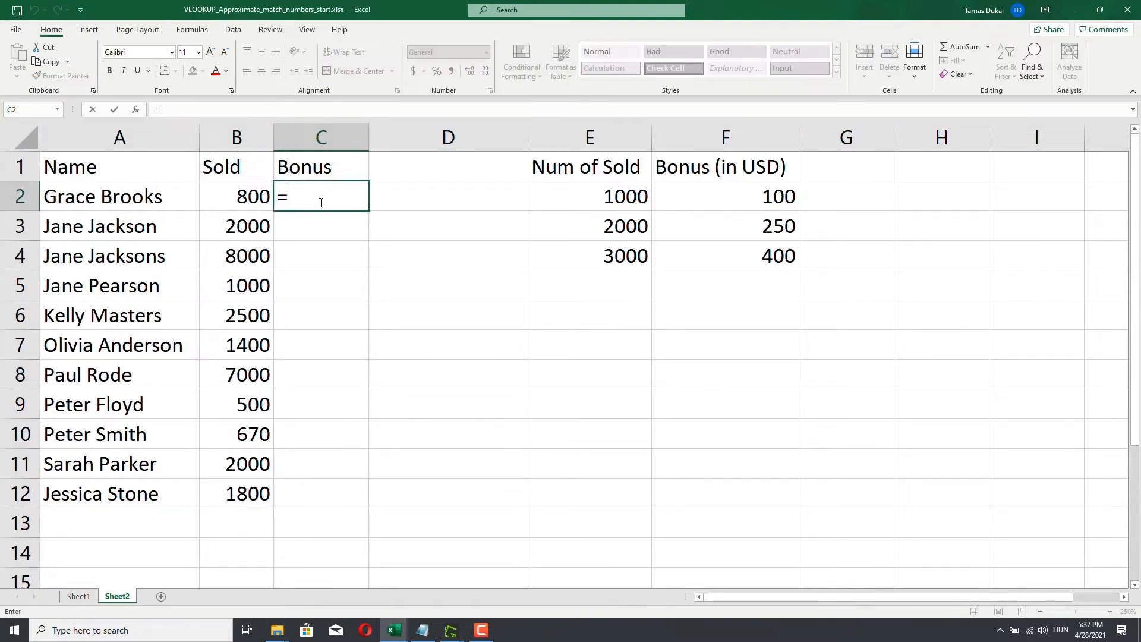
text(vl)
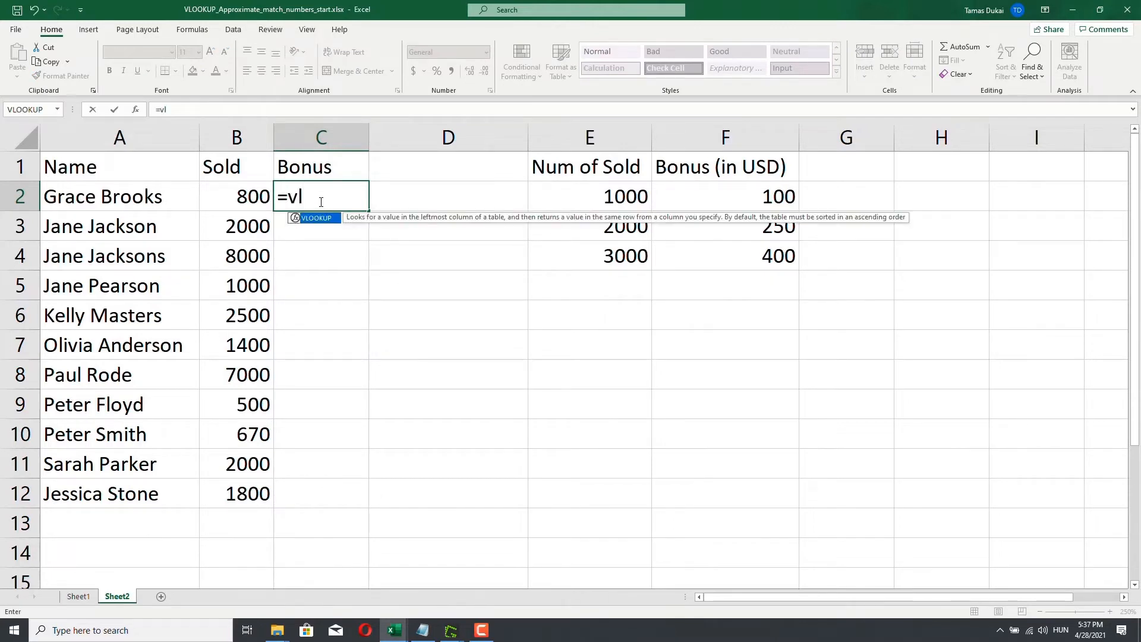
key(Tab)
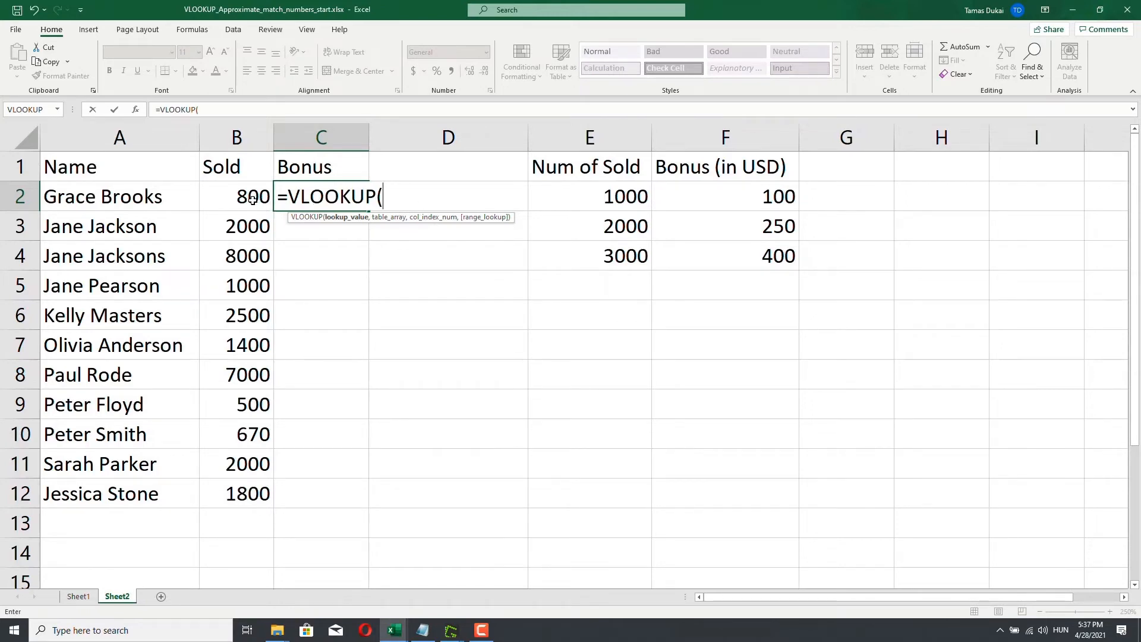
click(253, 200)
text(,)
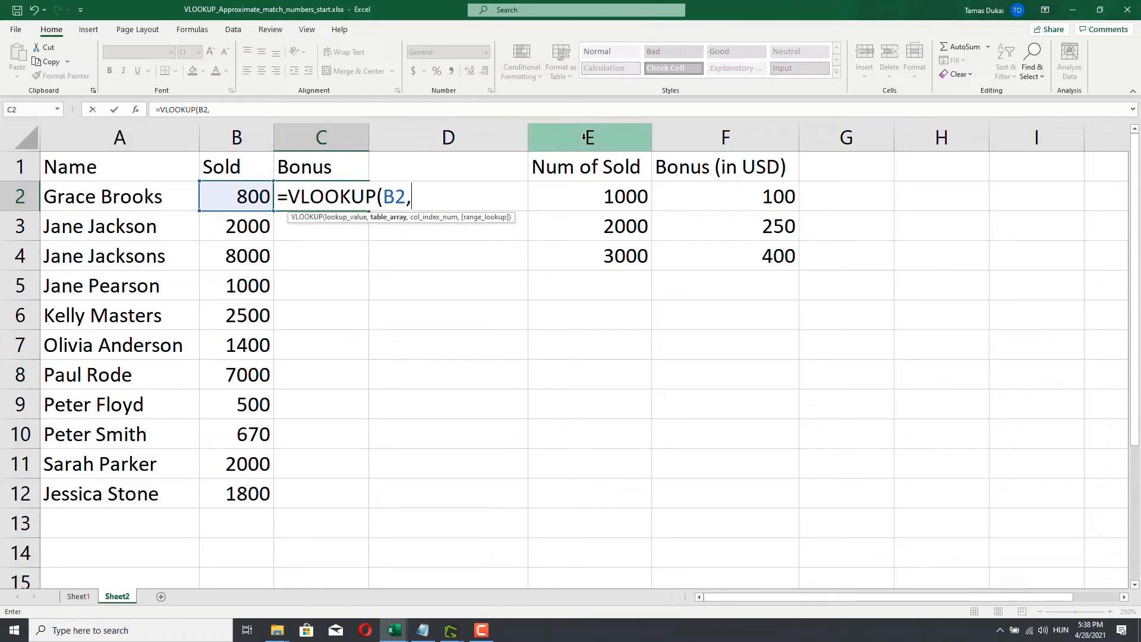
drag(584, 137, 693, 141)
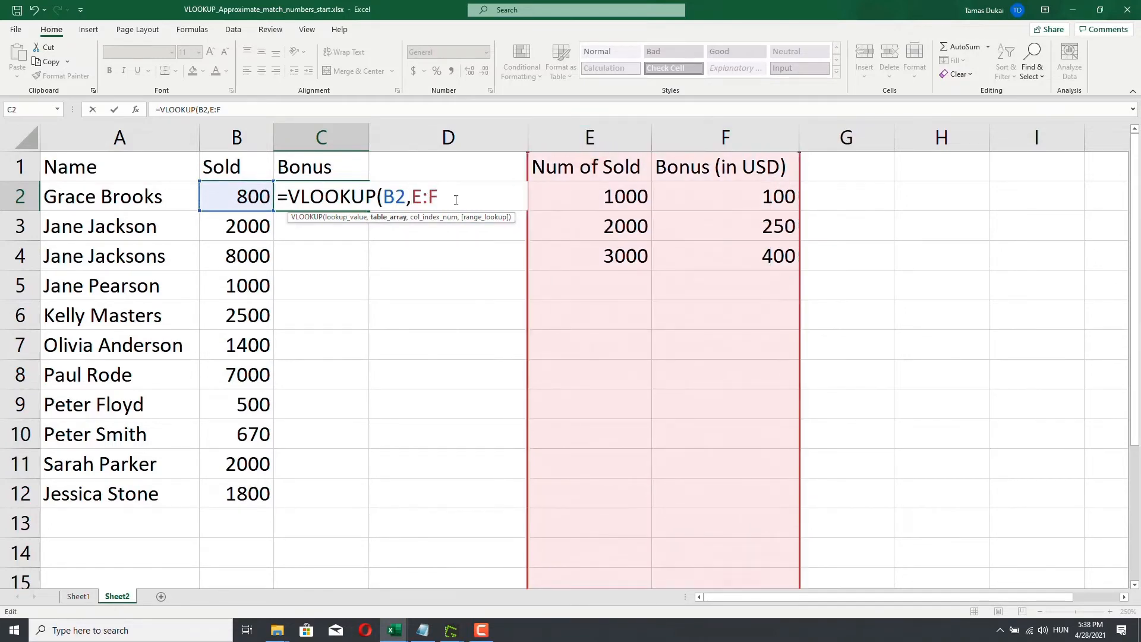
text(,)
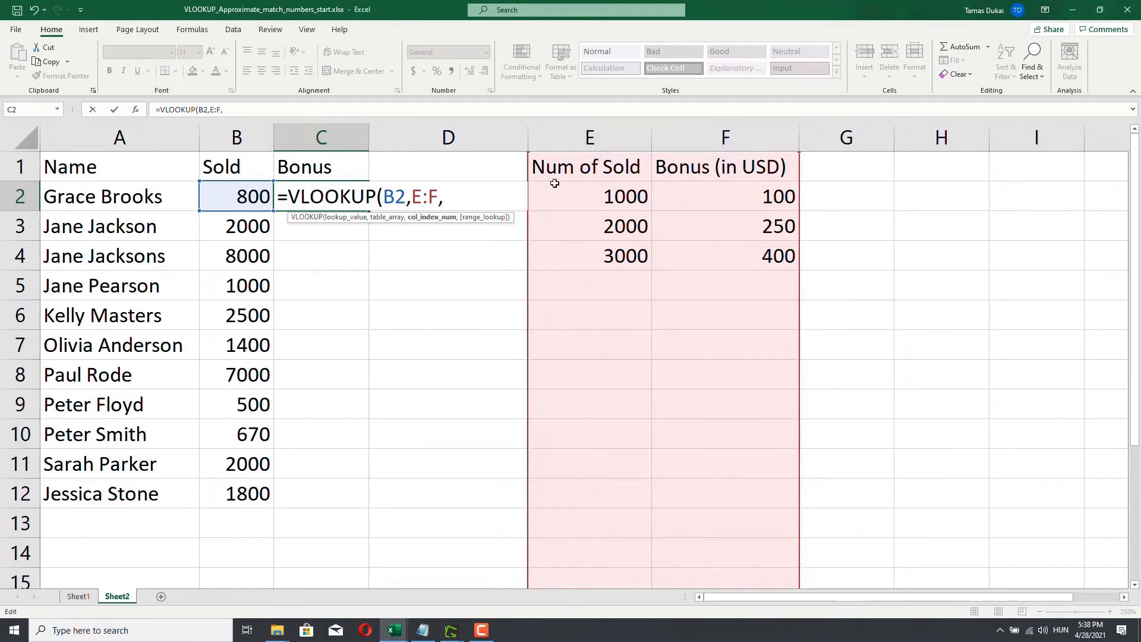
text(2)
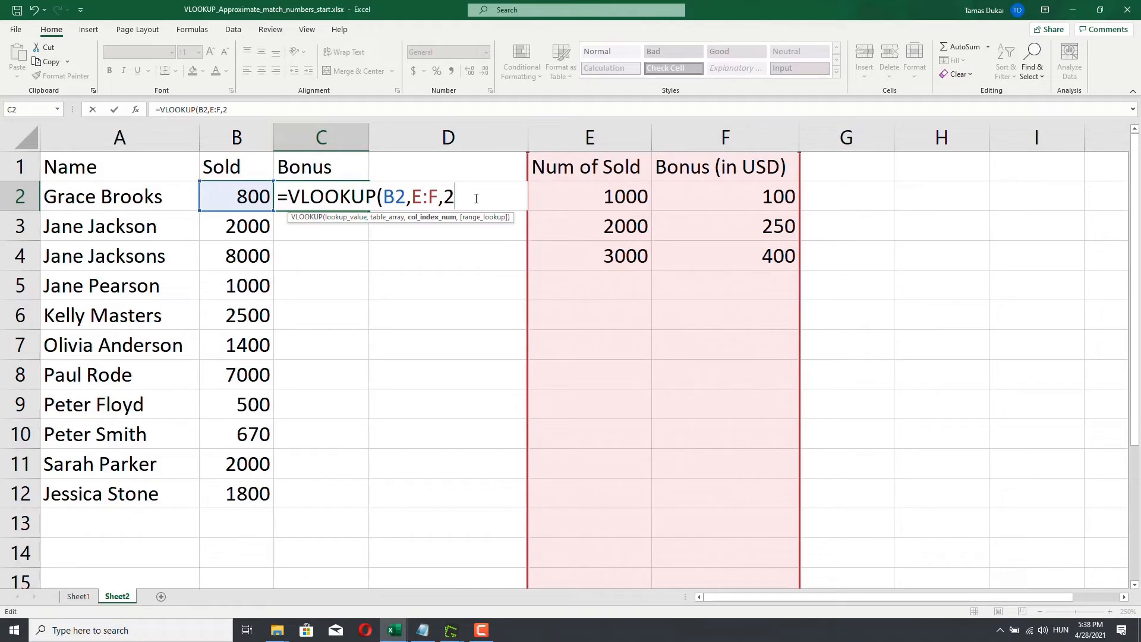
text(,0)
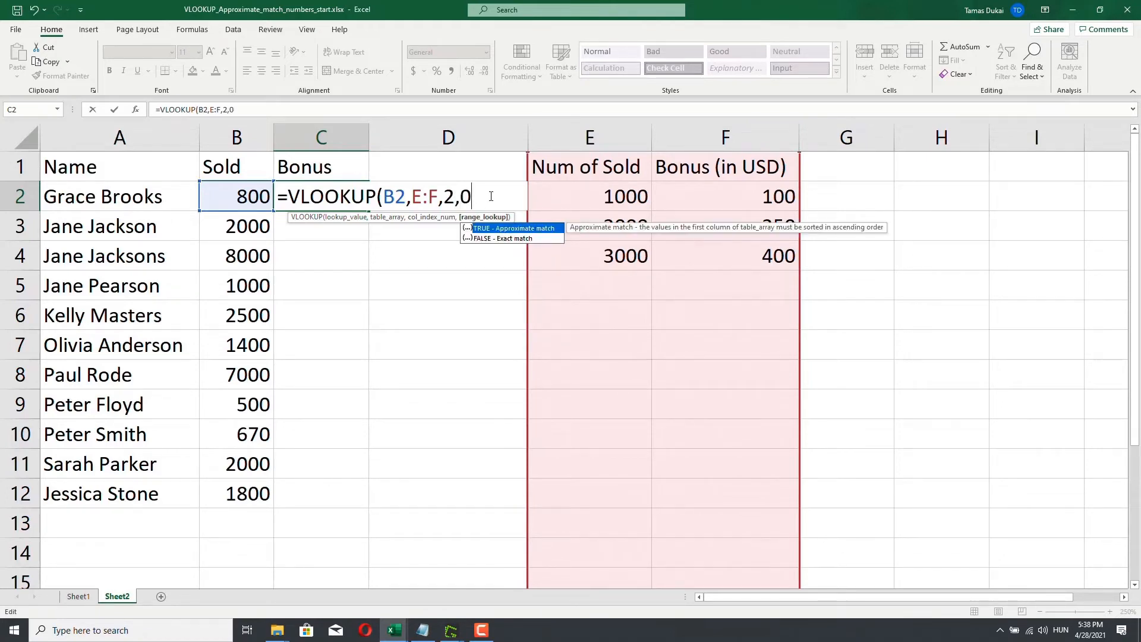
text())
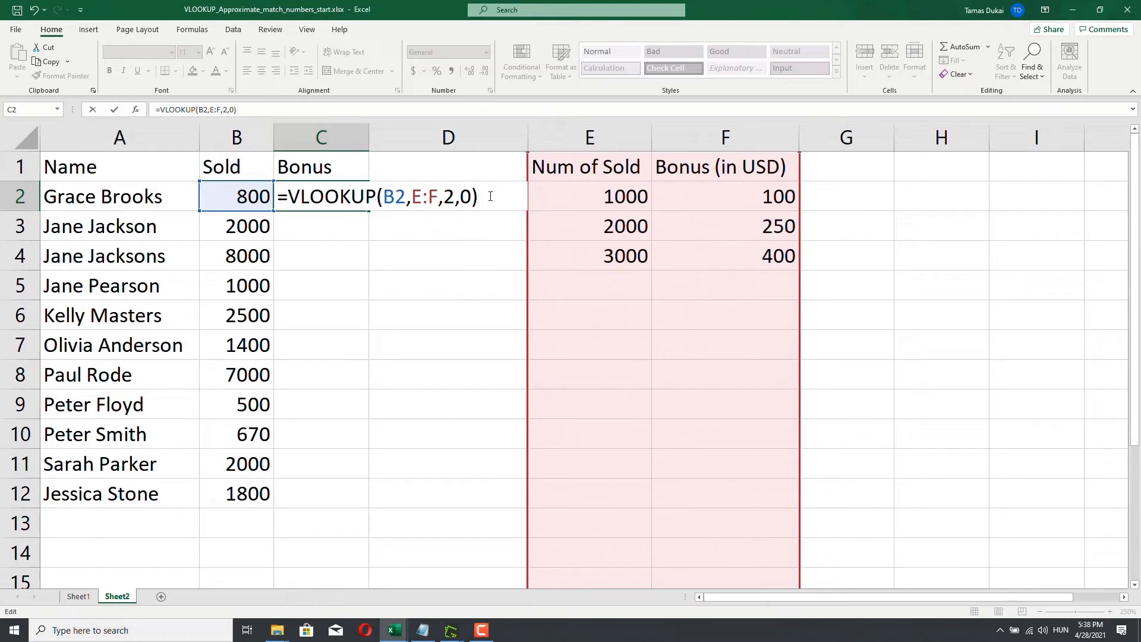
key(Return)
click(330, 201)
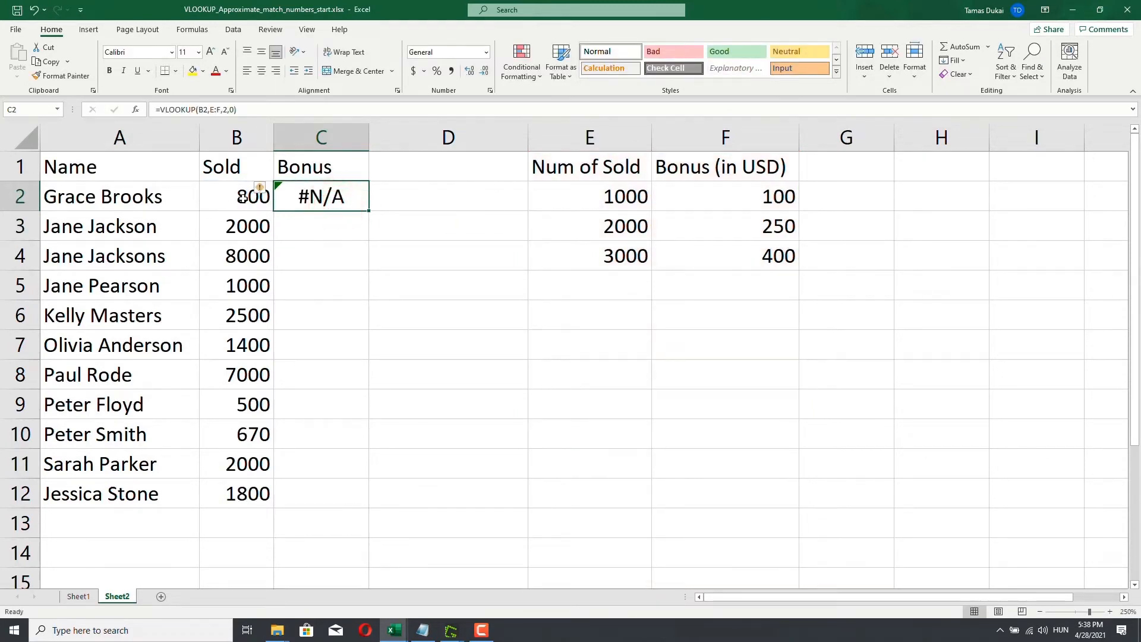
double_click(369, 210)
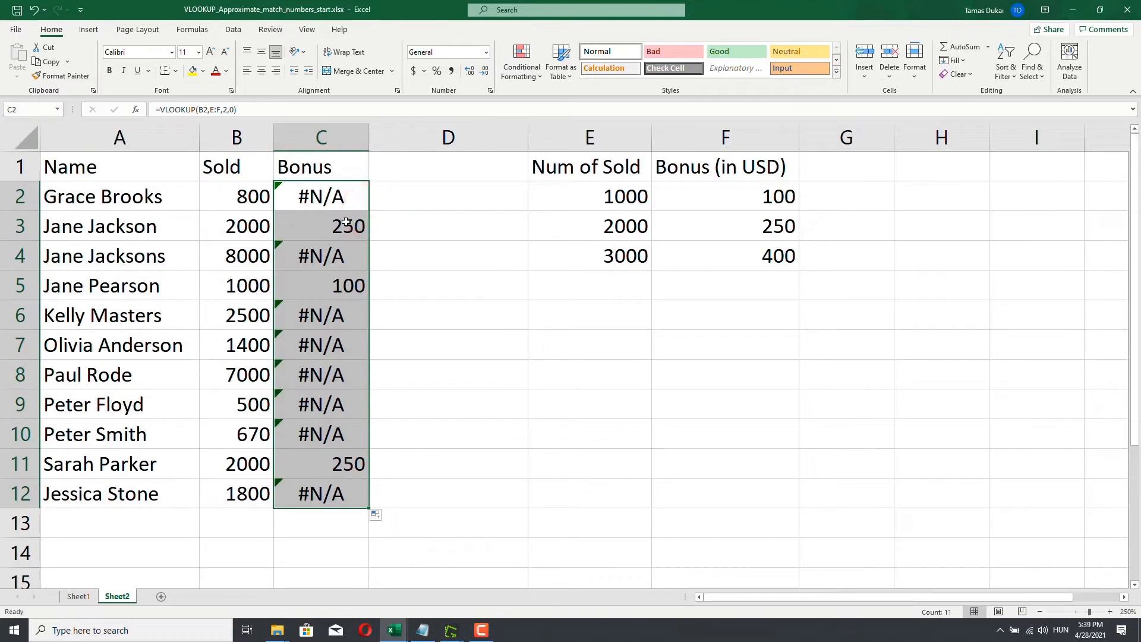
- Inspect the Bonus results in C3 and C4, and select C3, C5 and C11 together
click(345, 223)
click(324, 254)
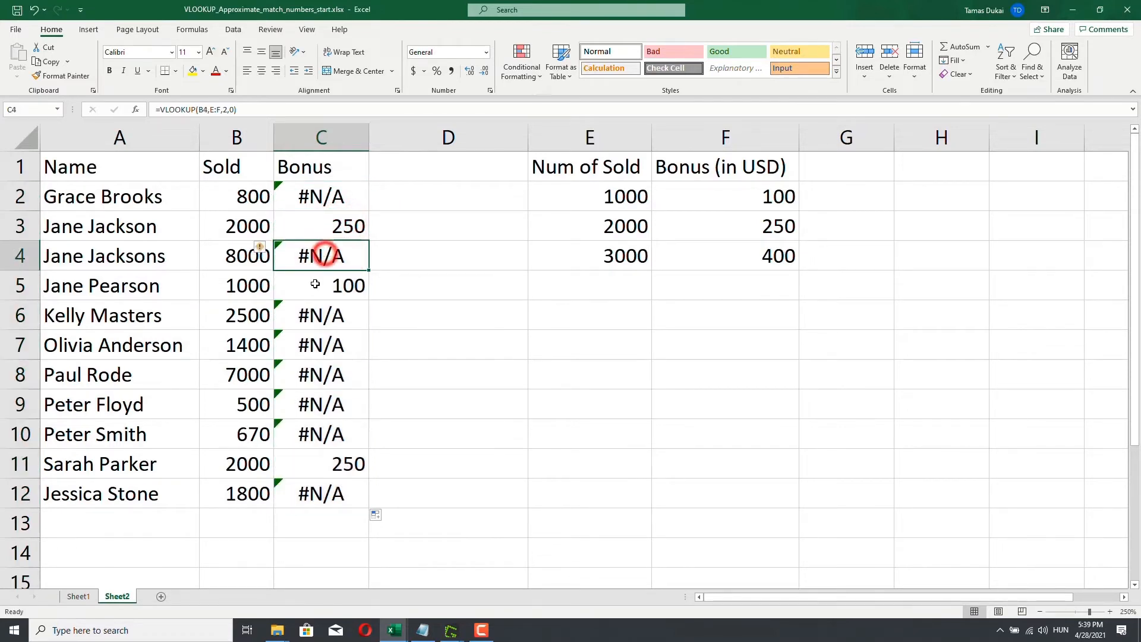
click(326, 227)
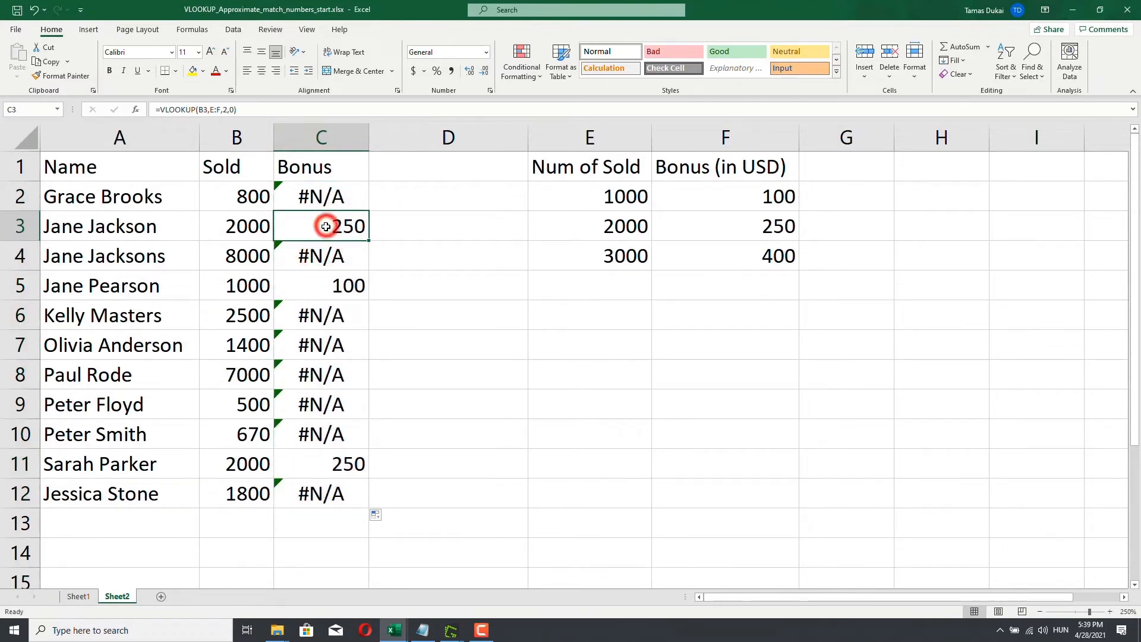
ctrl+click(326, 286)
ctrl+click(339, 463)
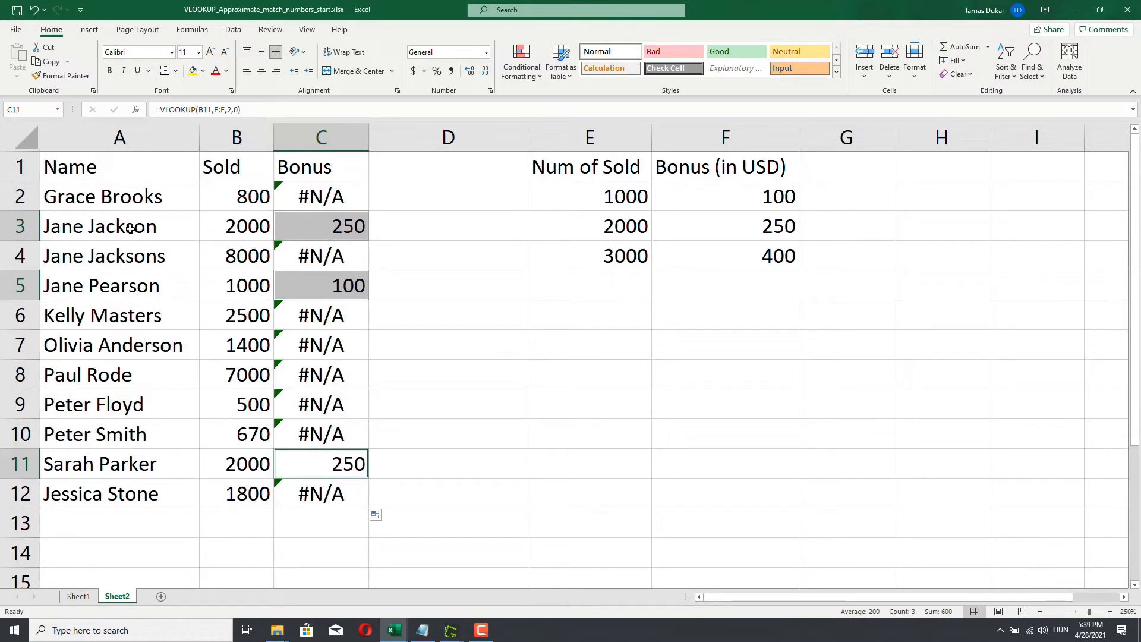
- Compare the Sold values in B4, B8 and B6 with the bonus tiers, including the bonus amount in F4
click(113, 259)
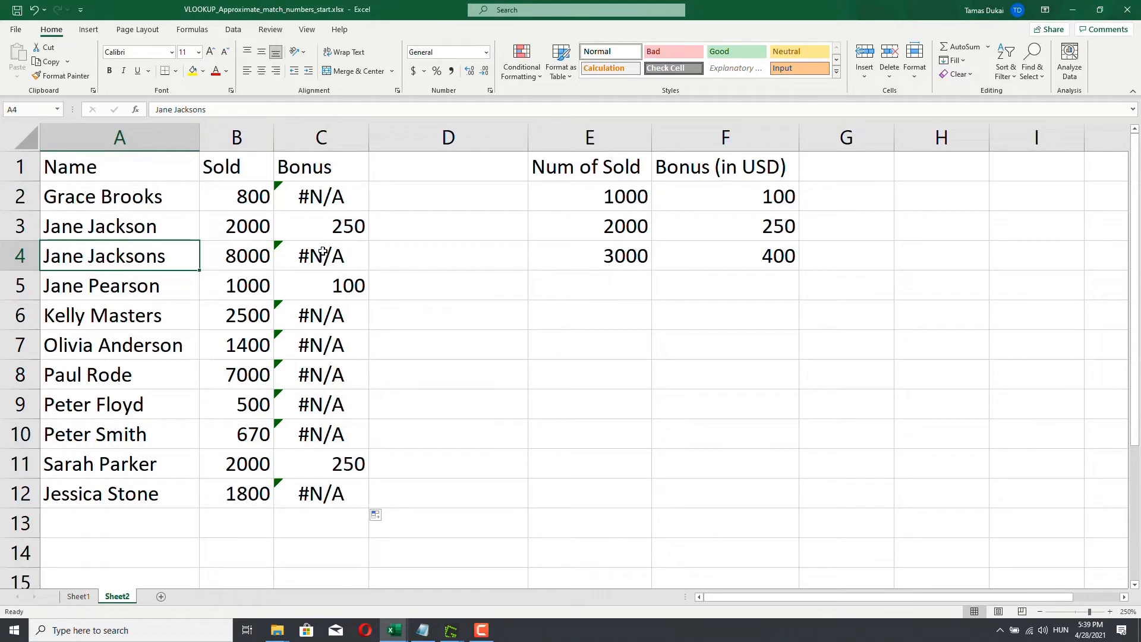
click(230, 257)
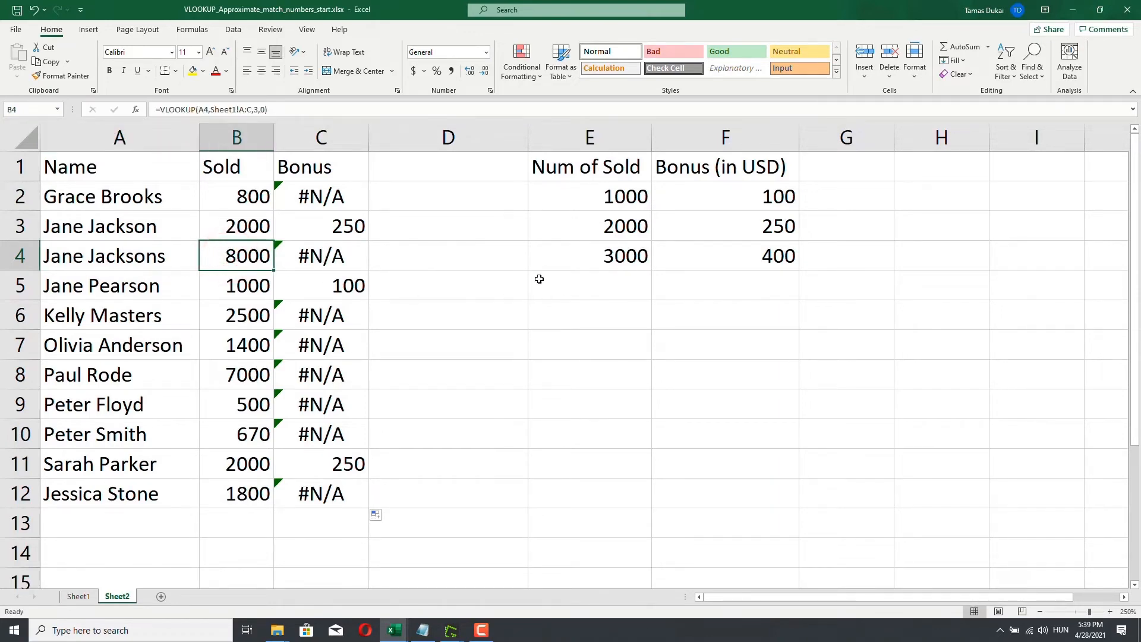
click(751, 257)
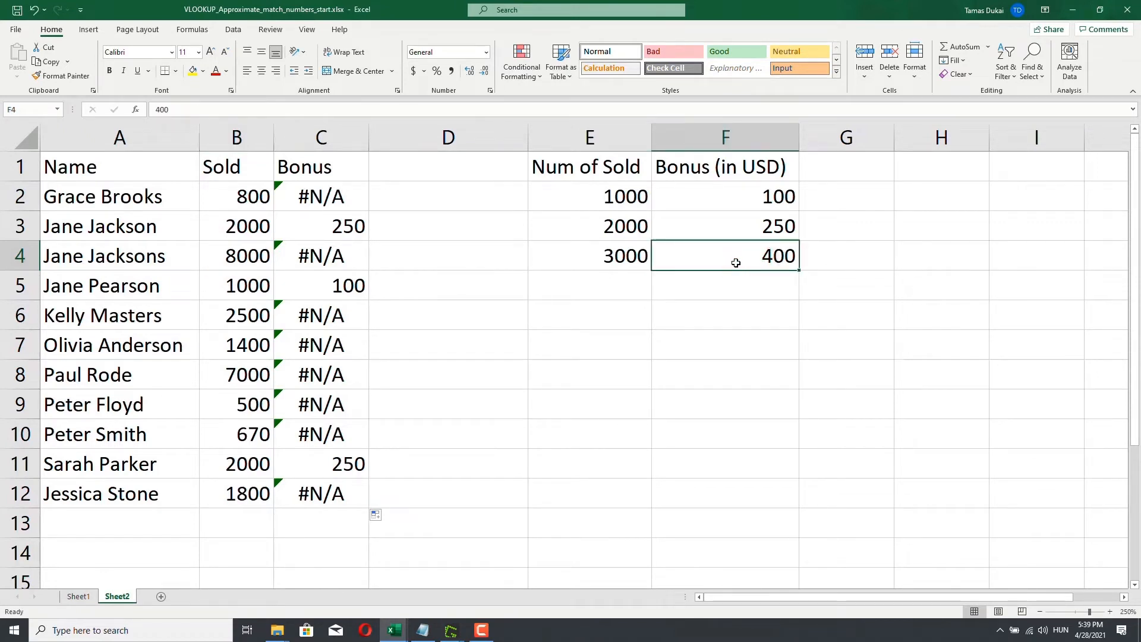
click(240, 365)
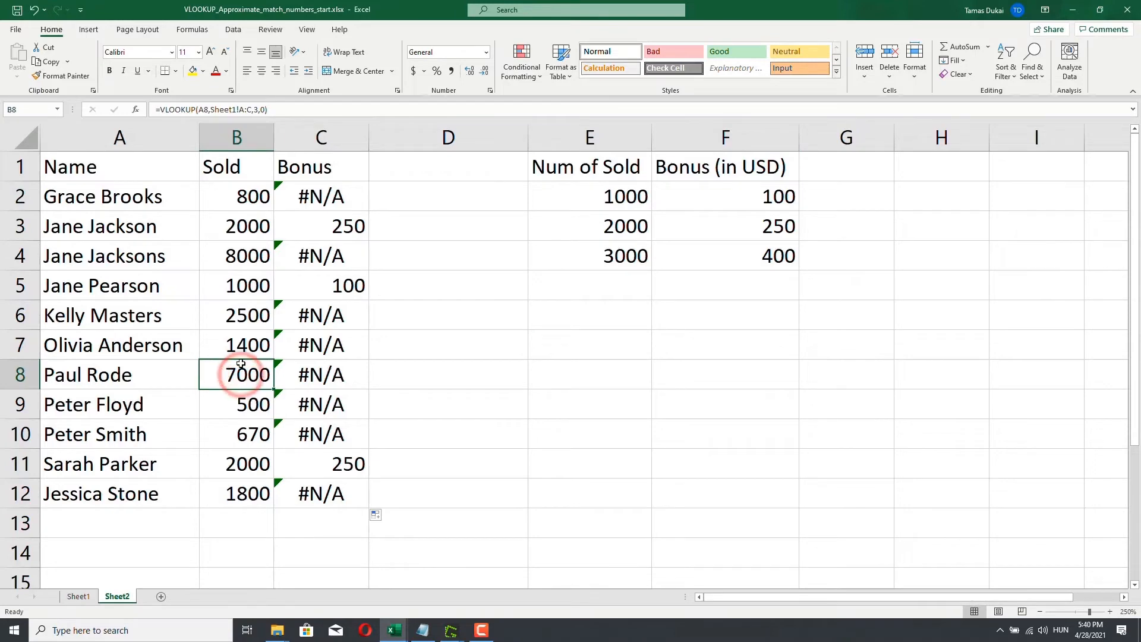
click(715, 255)
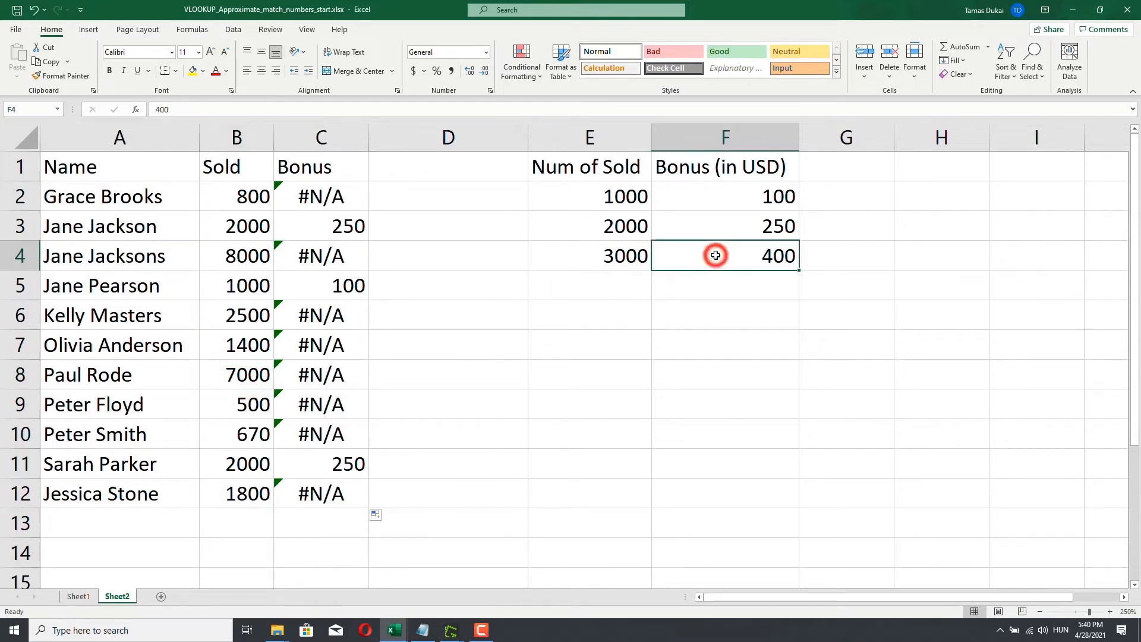
click(246, 320)
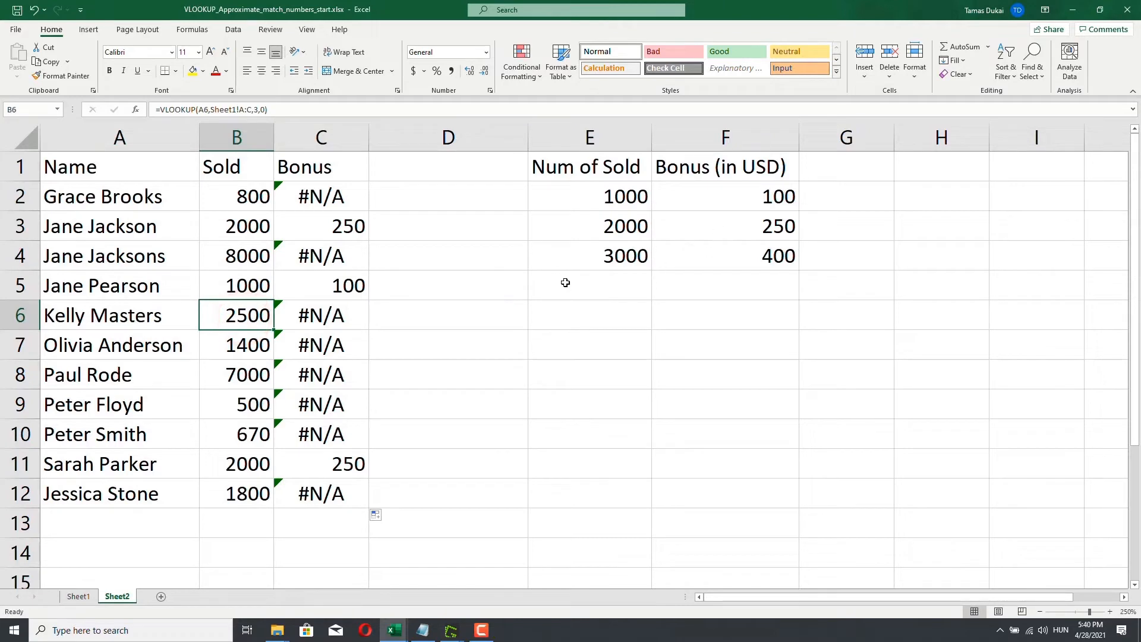
- Switch the lookup in C2 to approximate match with =VLOOKUP(B2,E:F,2,1) and fill it down the Bonus column through C12
click(250, 345)
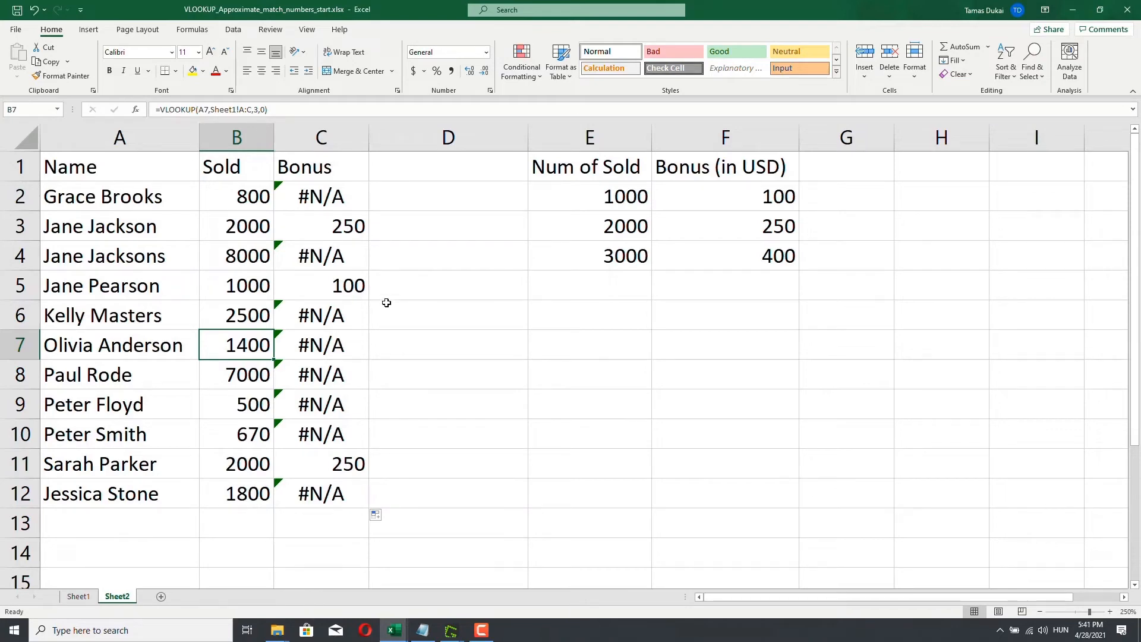
click(305, 202)
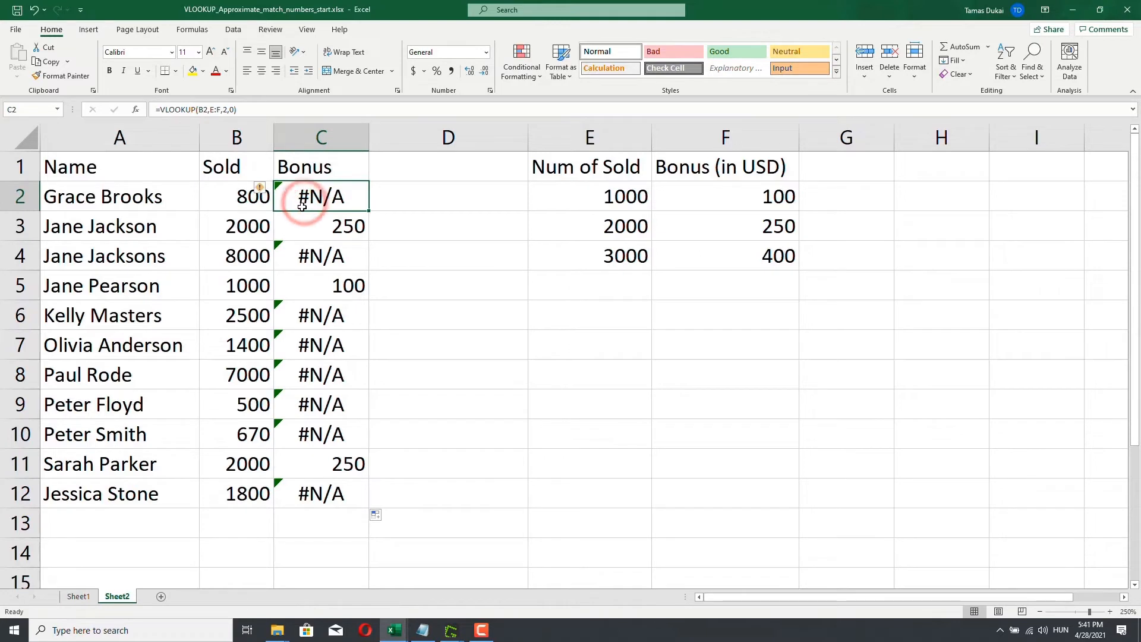
click(235, 110)
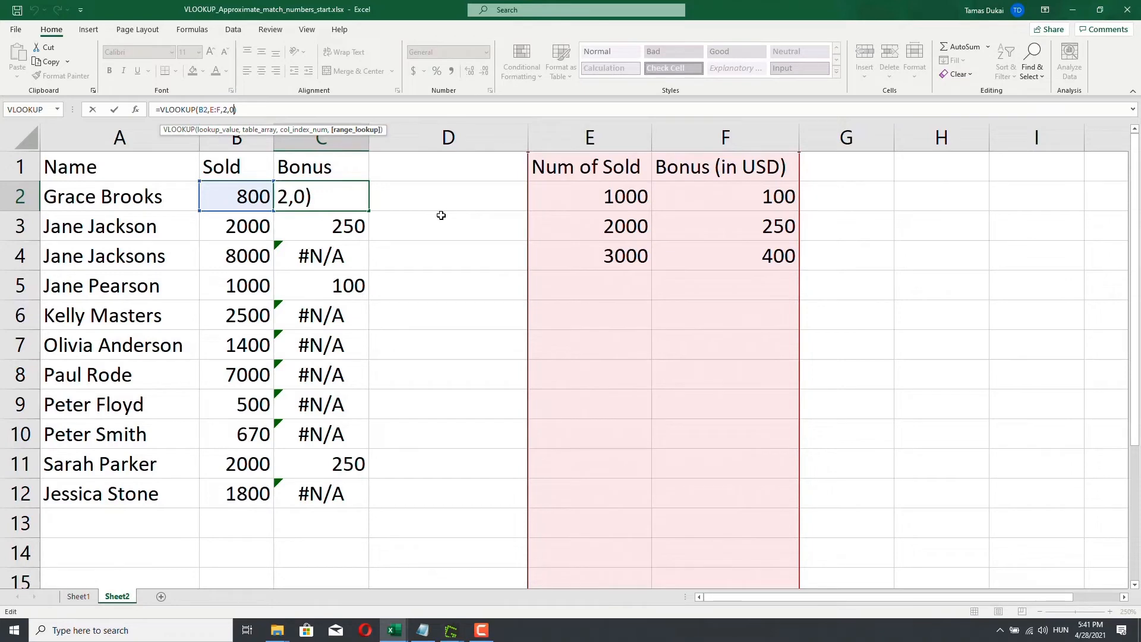
key(BackSpace)
text(1)
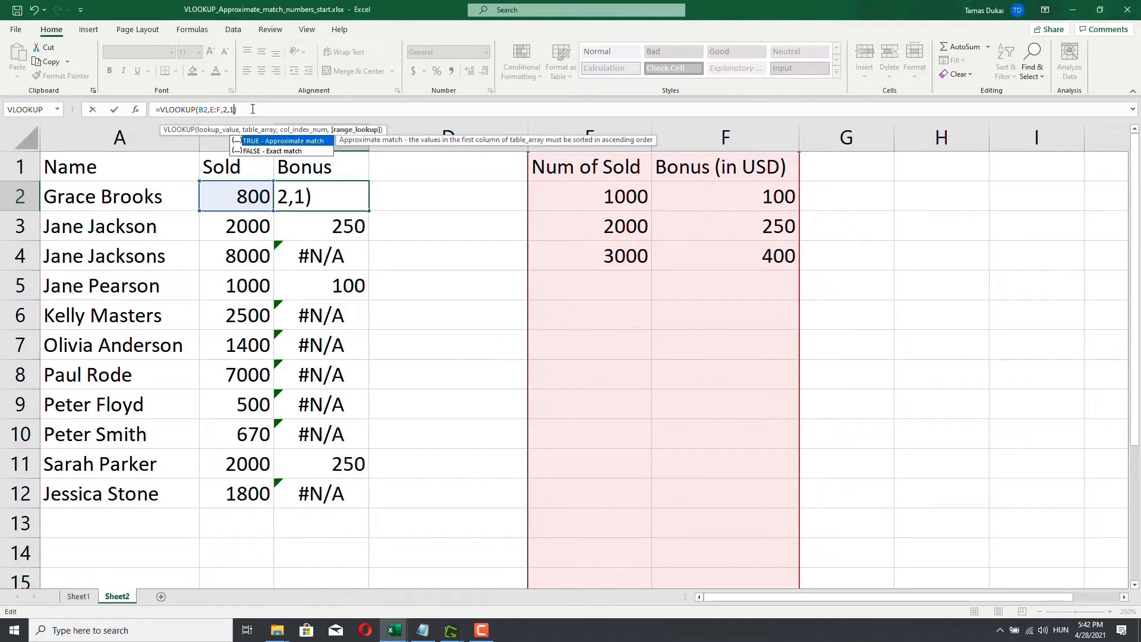
click(254, 108)
key(Return)
click(334, 197)
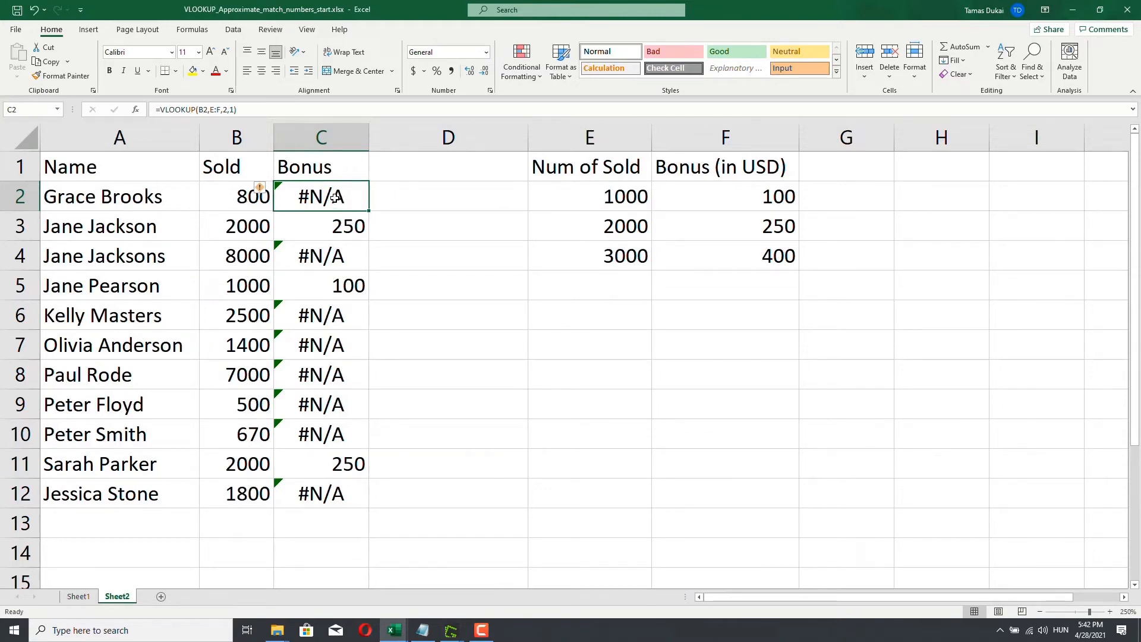
double_click(370, 211)
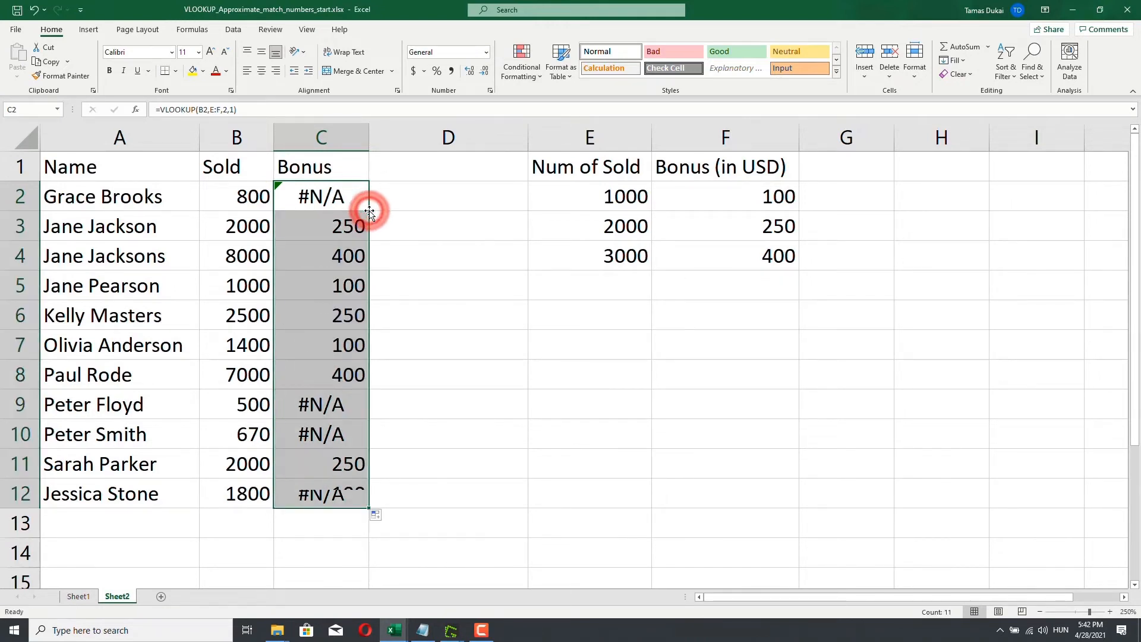
click(404, 230)
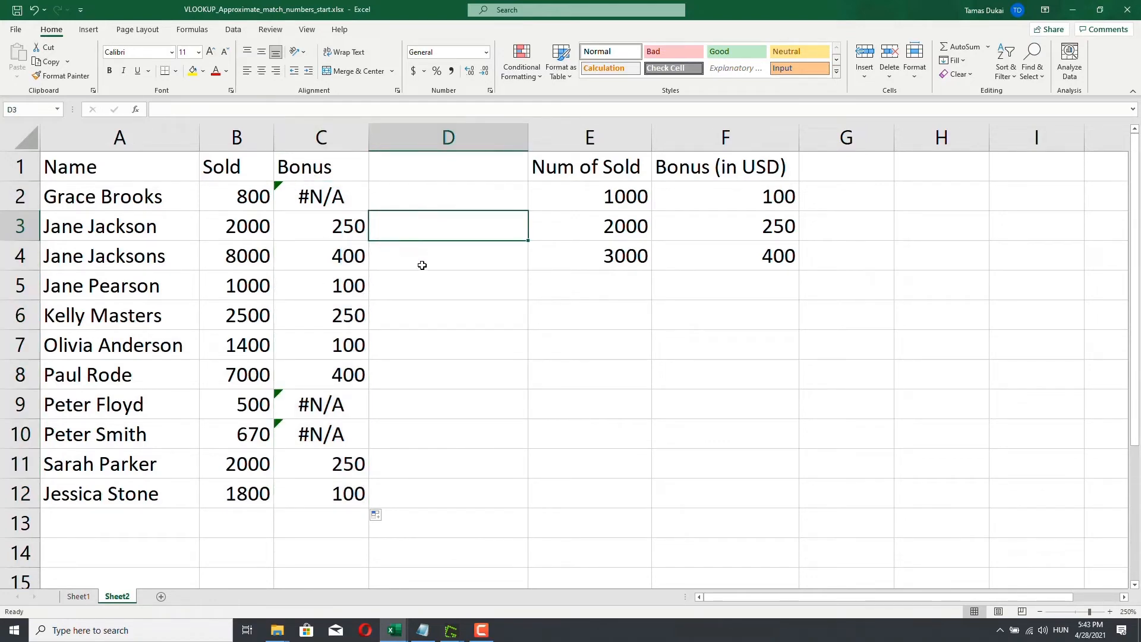
- Inspect the Bonus results in C4, C8, C12 and C11, and select C2, C9 and C10 together
click(330, 257)
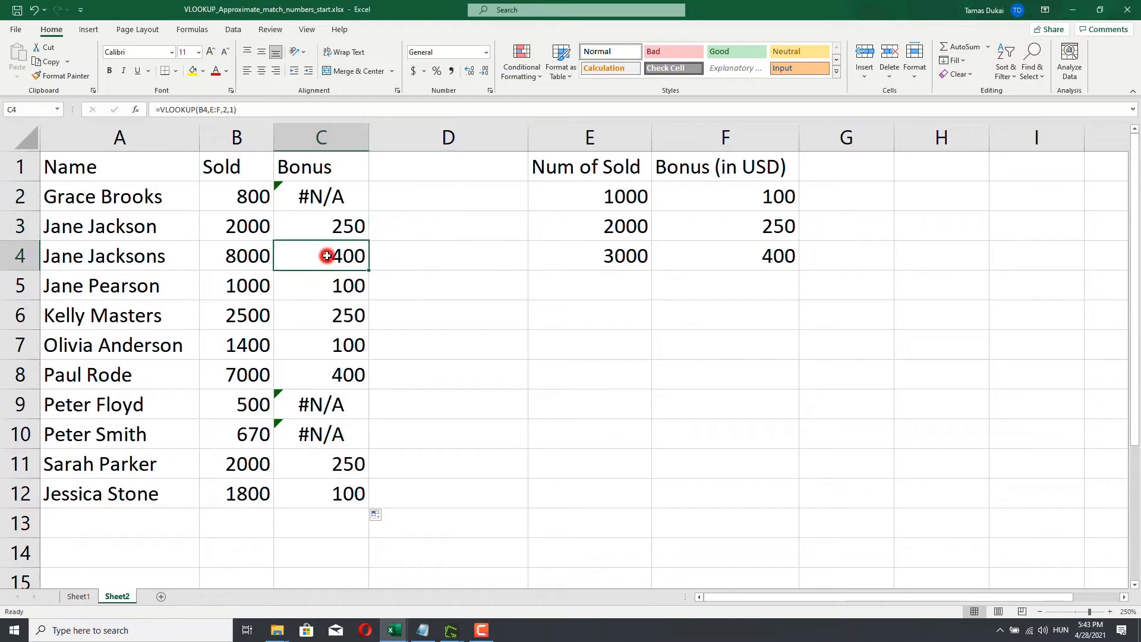
click(354, 375)
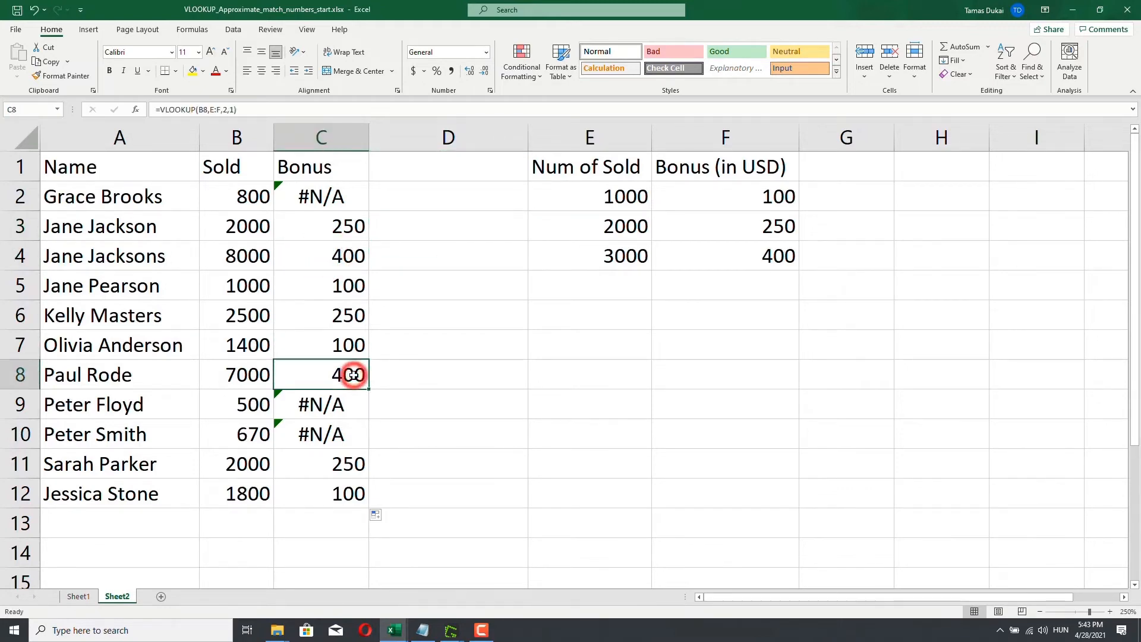
click(318, 499)
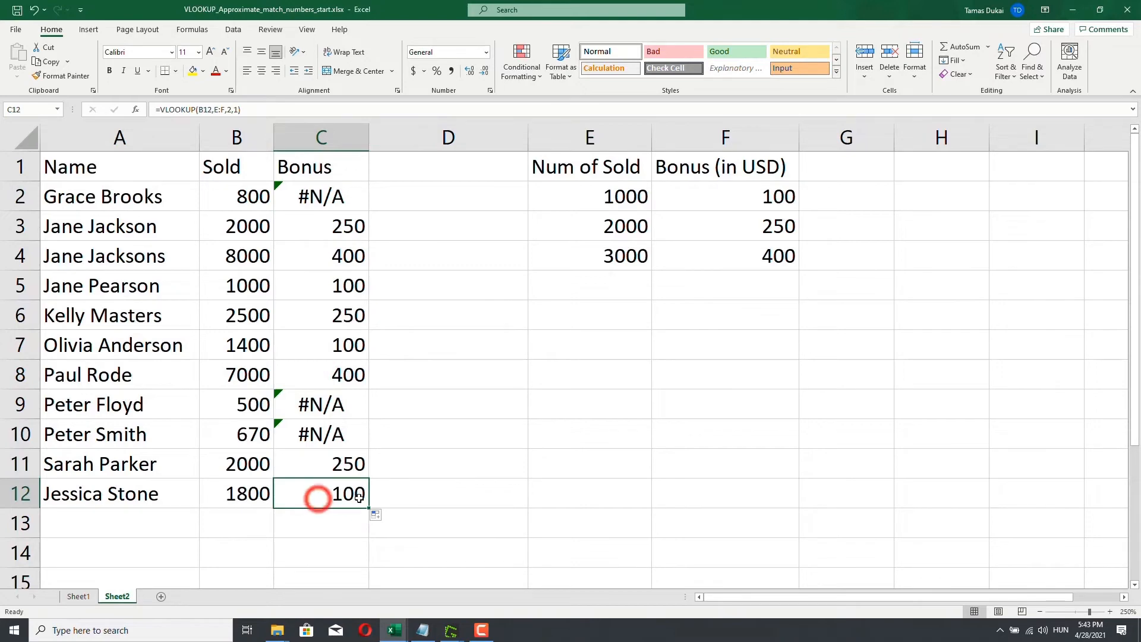
click(312, 467)
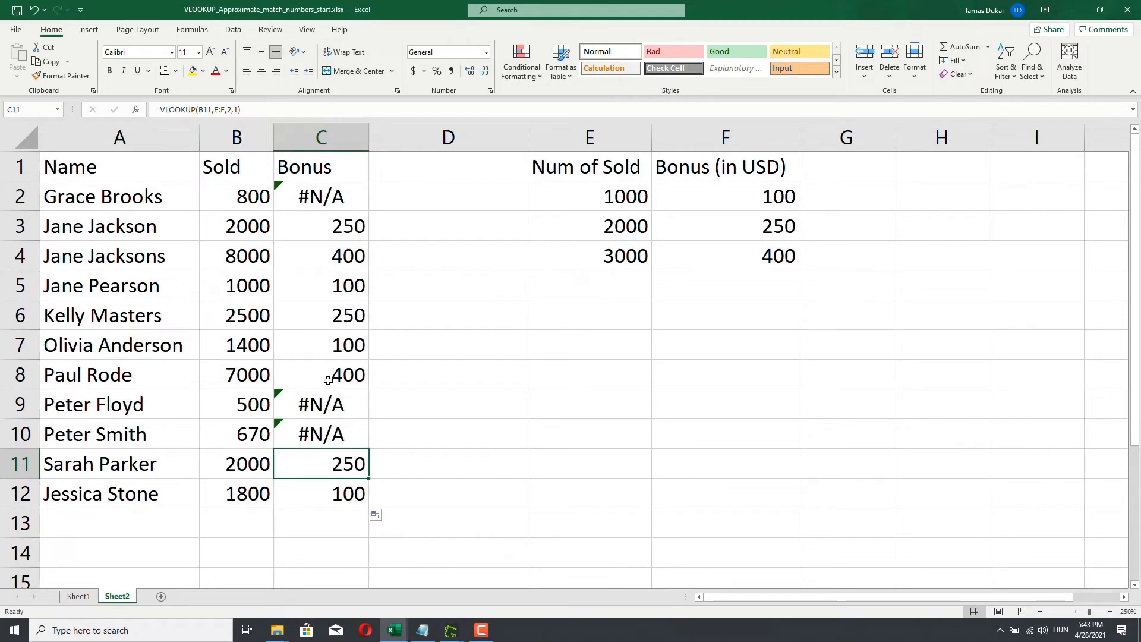
click(321, 195)
ctrl+click(321, 401)
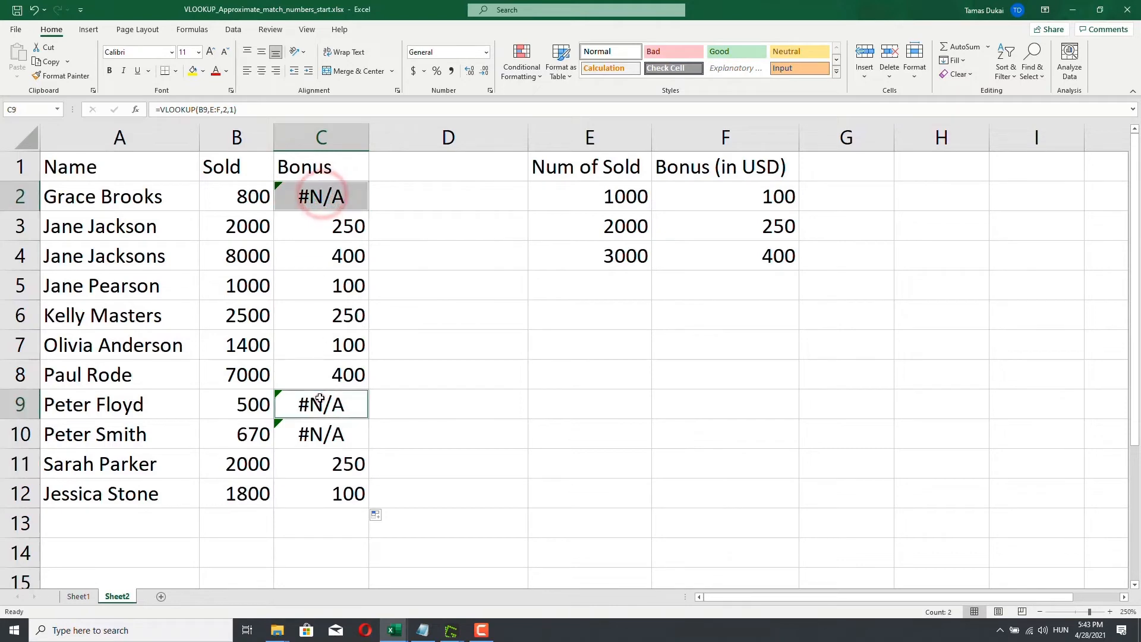
ctrl+click(322, 442)
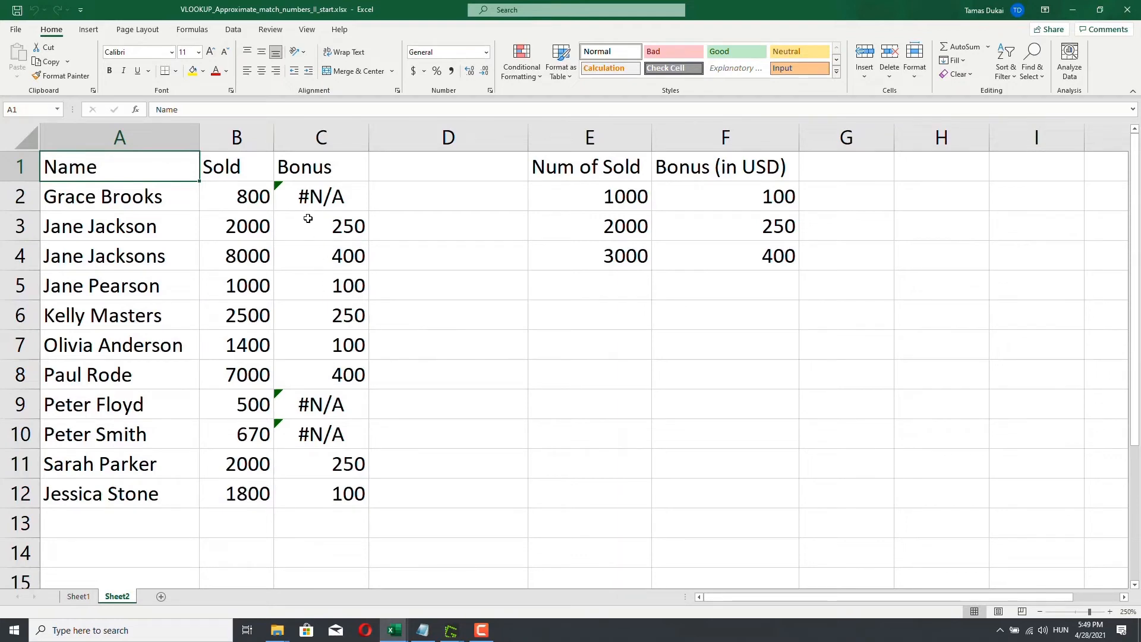
- Inspect the Bonus formula in C2 and compare the Sold value in B2 with the first bonus tier in E2 and F2
click(311, 189)
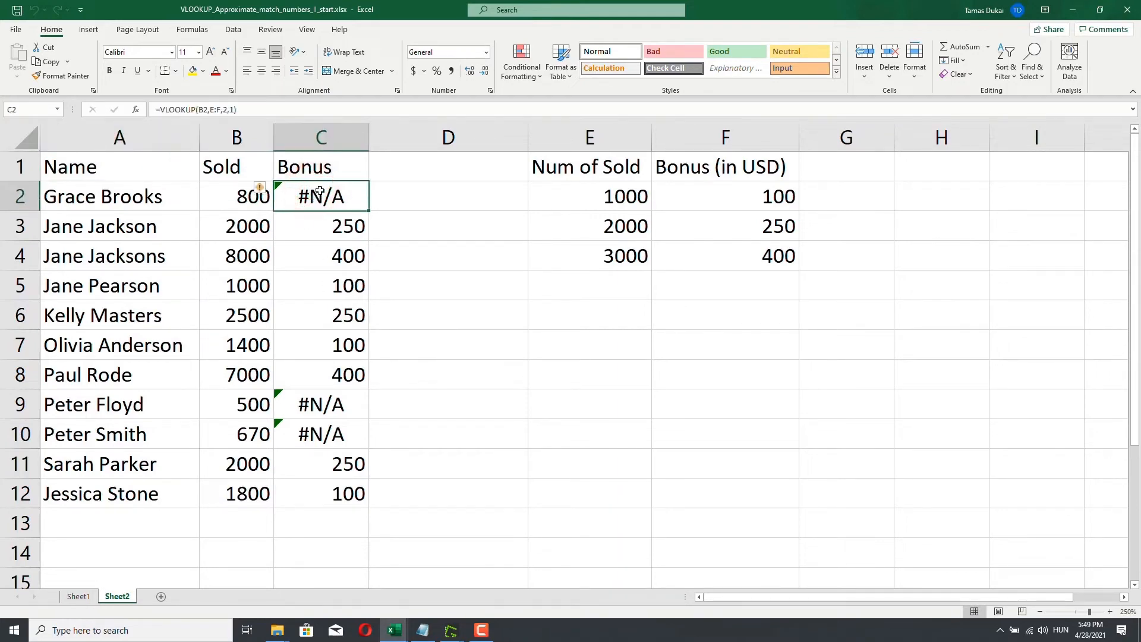
click(229, 201)
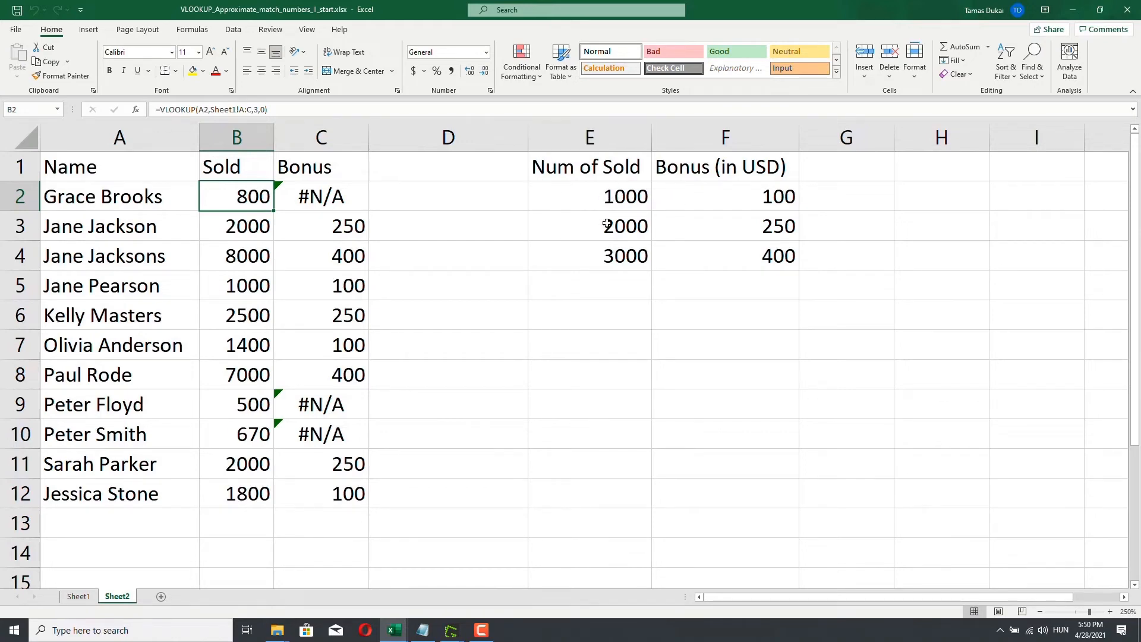
click(606, 204)
click(709, 197)
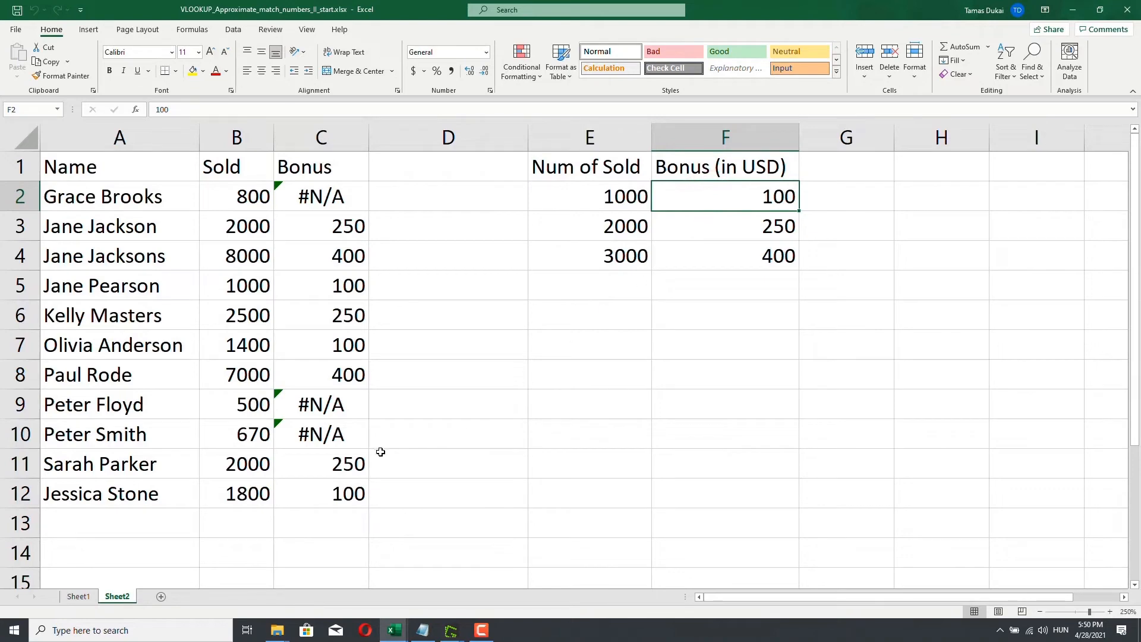
- Compare the Sold value in B12 with the bonus amount in F3 and the thresholds in E3 and E2
click(244, 495)
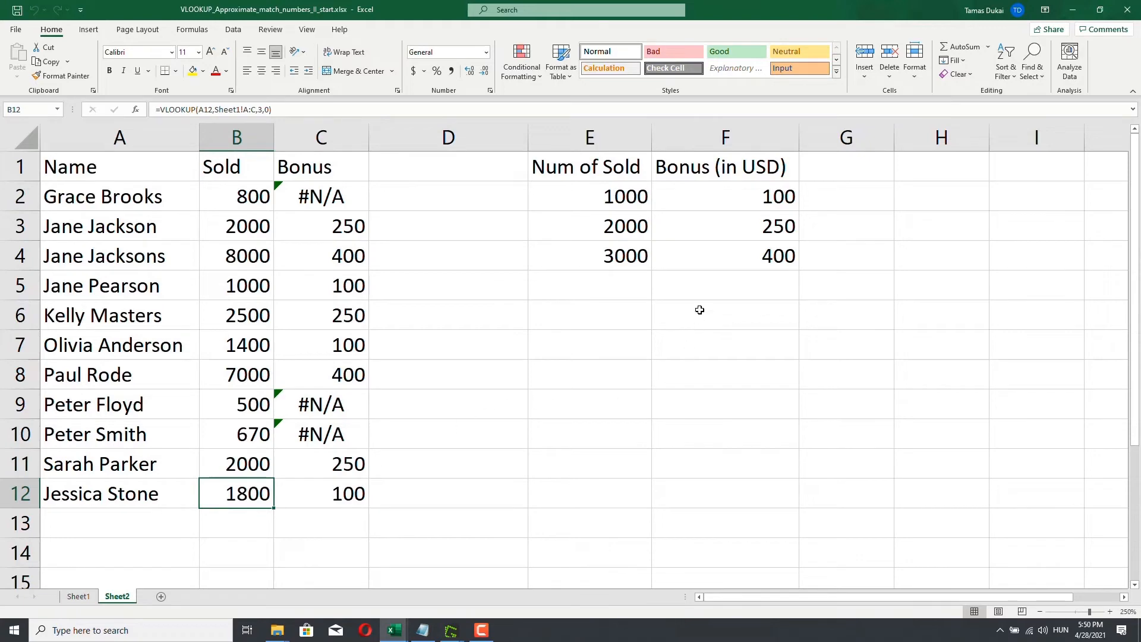
click(717, 221)
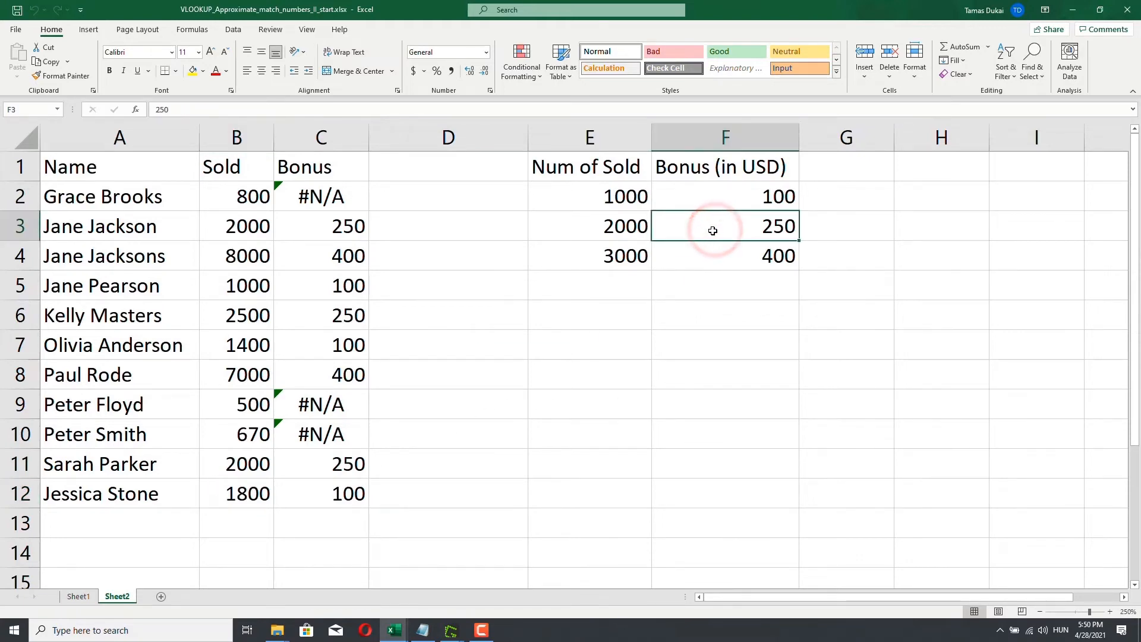
click(244, 492)
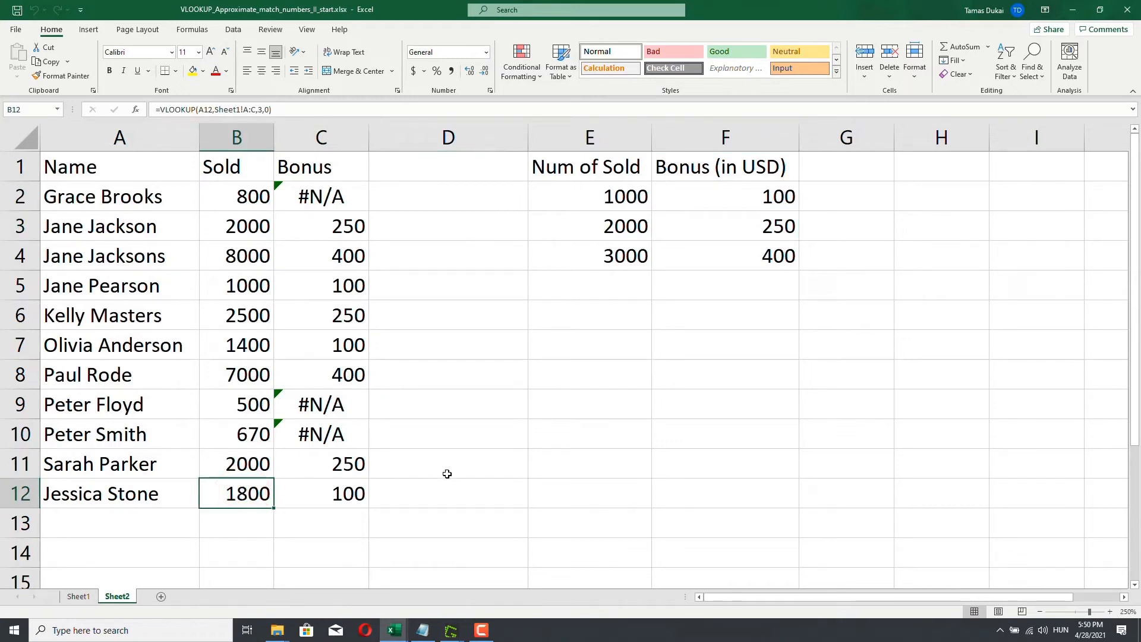
click(597, 223)
click(602, 190)
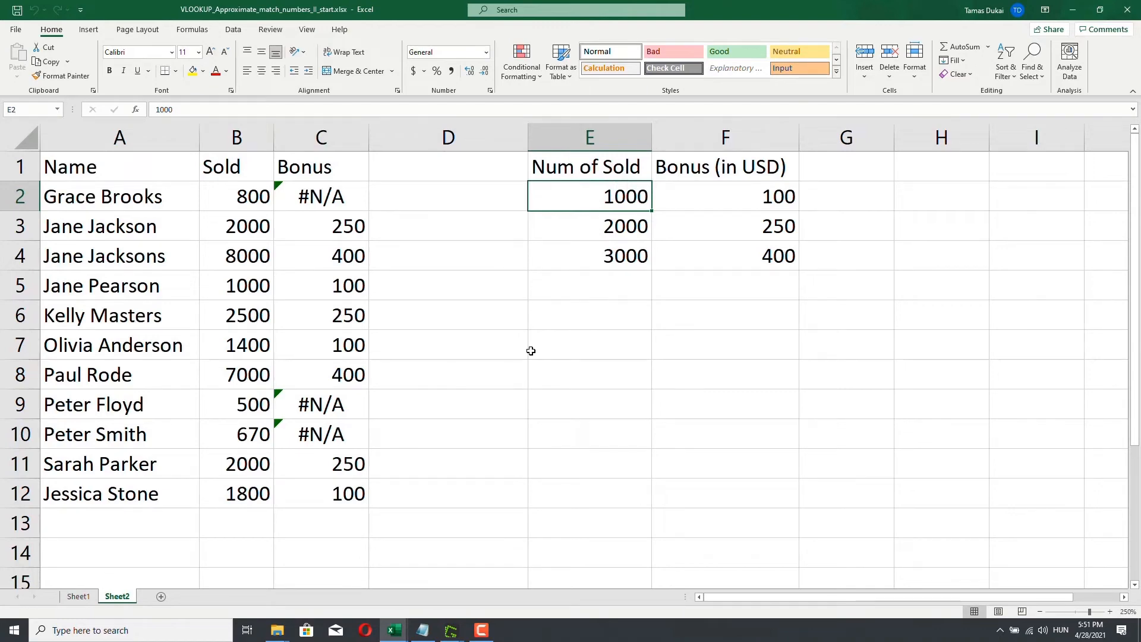
- Trace the approximate match of the Sold value in B2 against the Num of Sold thresholds in E2, E3 and E4
click(213, 197)
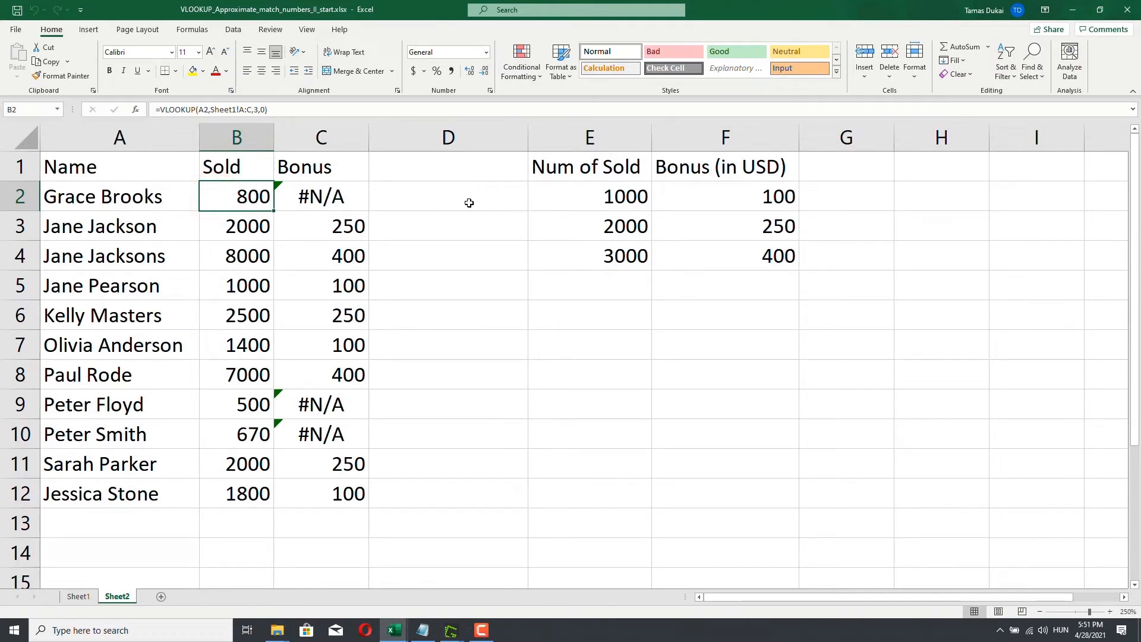
click(582, 198)
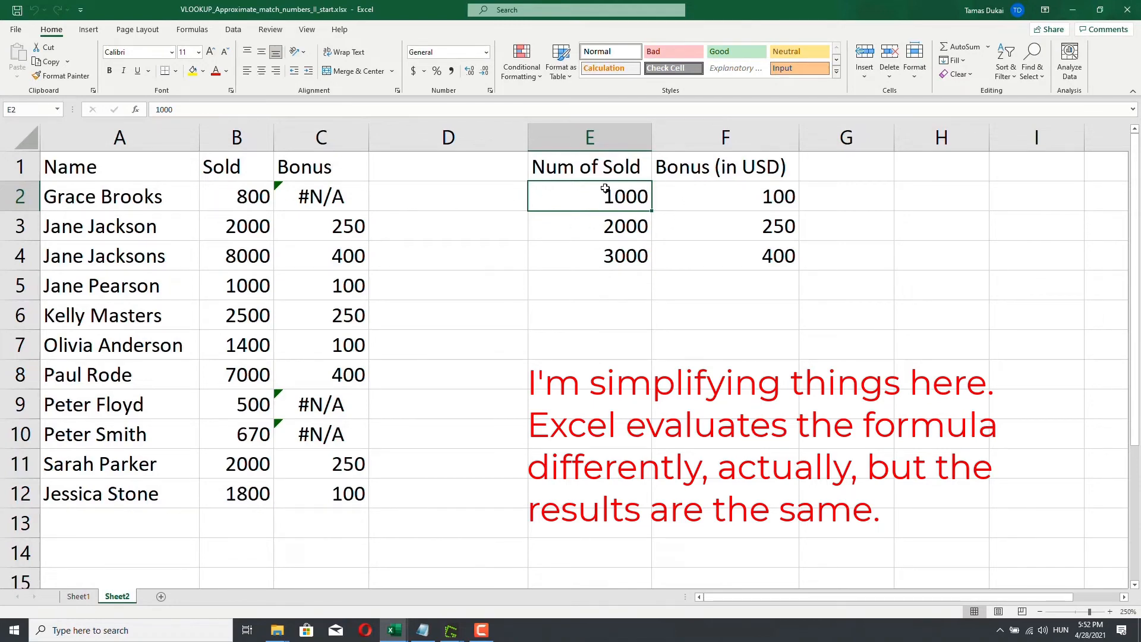
click(612, 224)
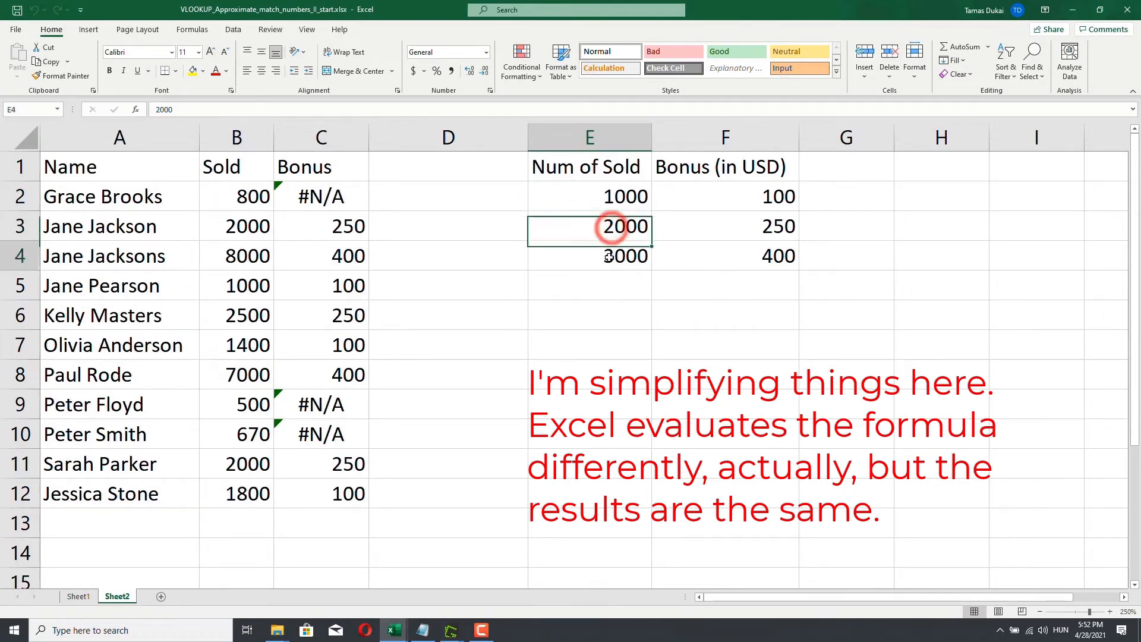
click(609, 257)
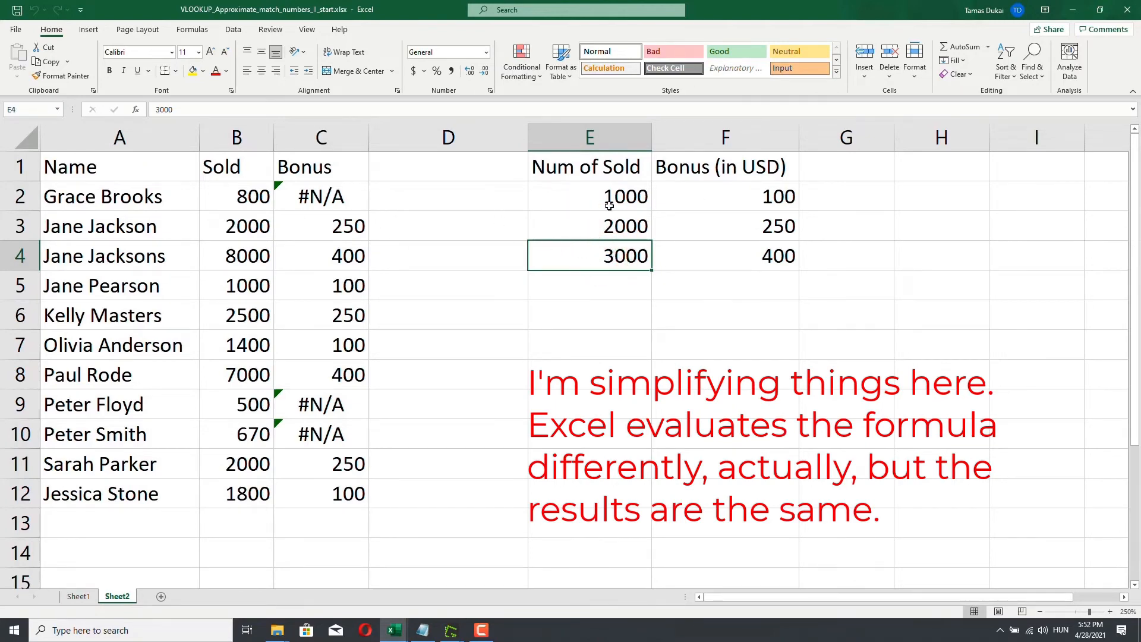
click(581, 200)
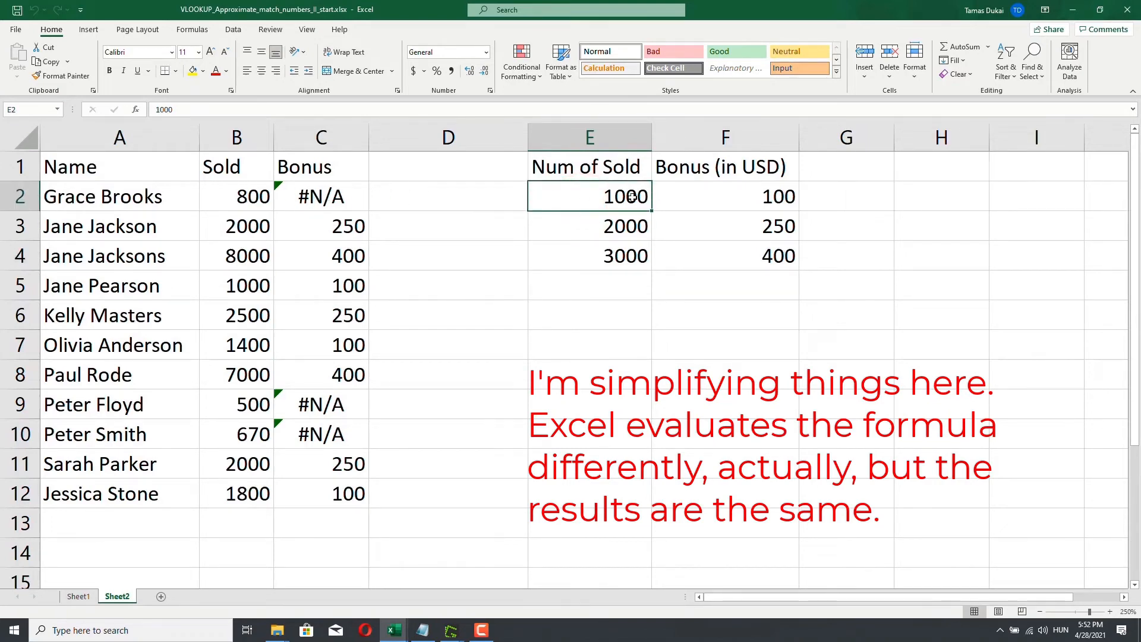
click(261, 195)
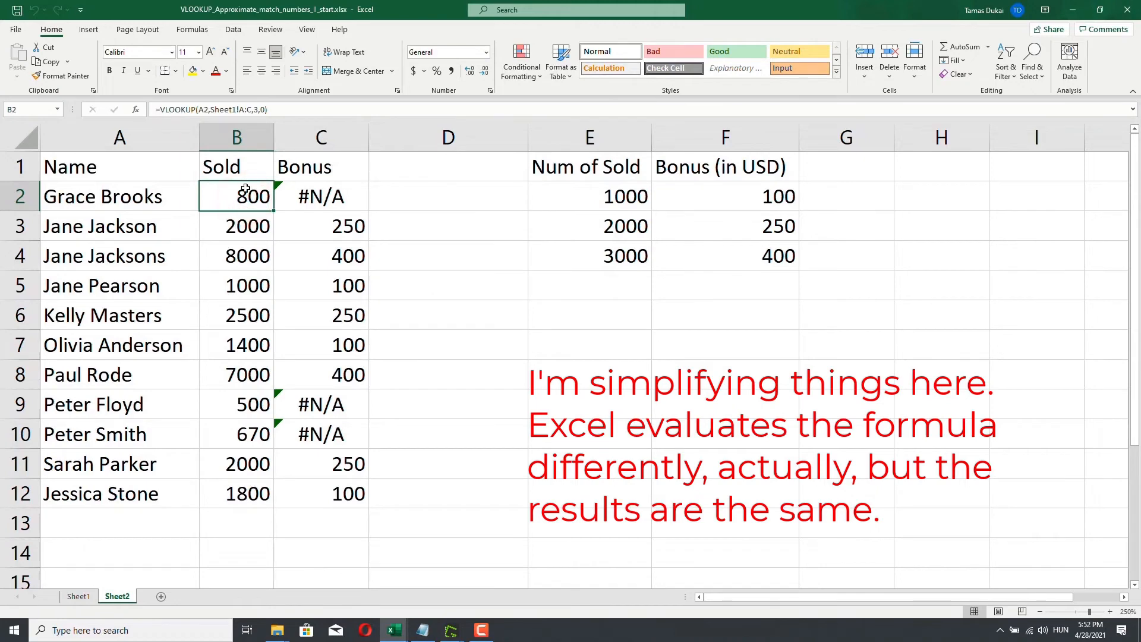
click(605, 184)
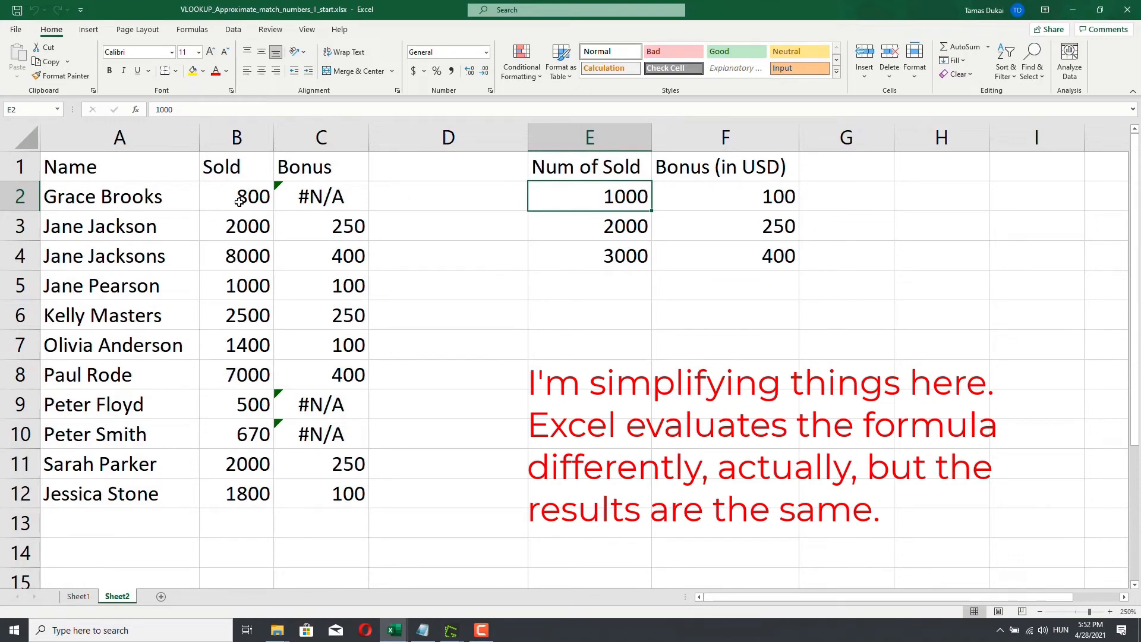
- Trace the approximate match of the Sold value in B3 against the thresholds in E2 and E3
click(260, 230)
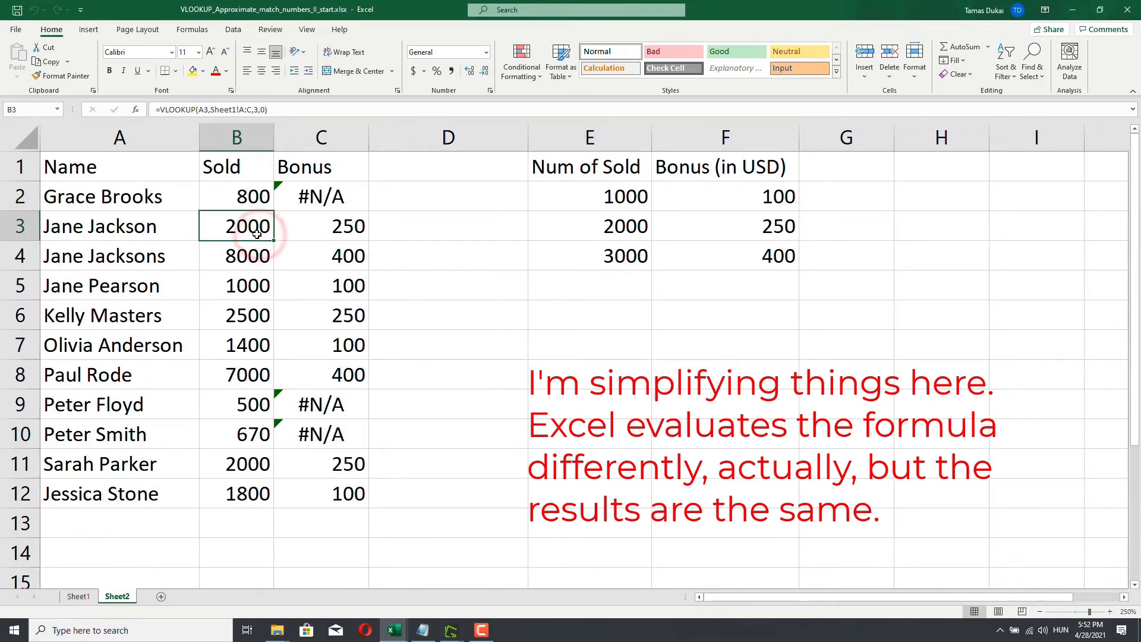
click(583, 204)
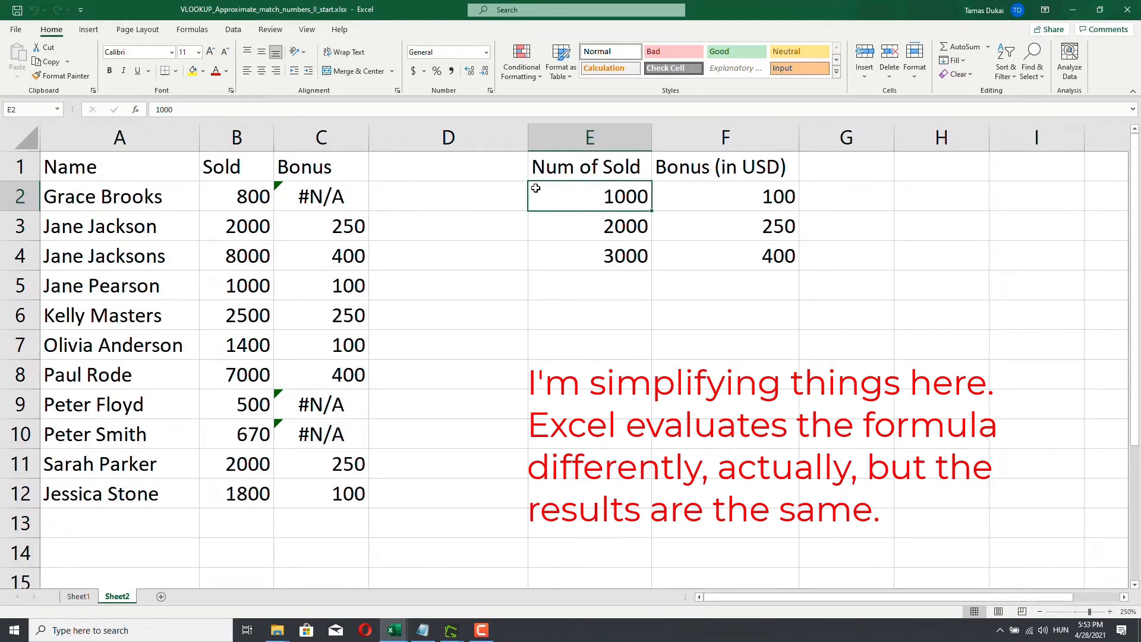
click(580, 229)
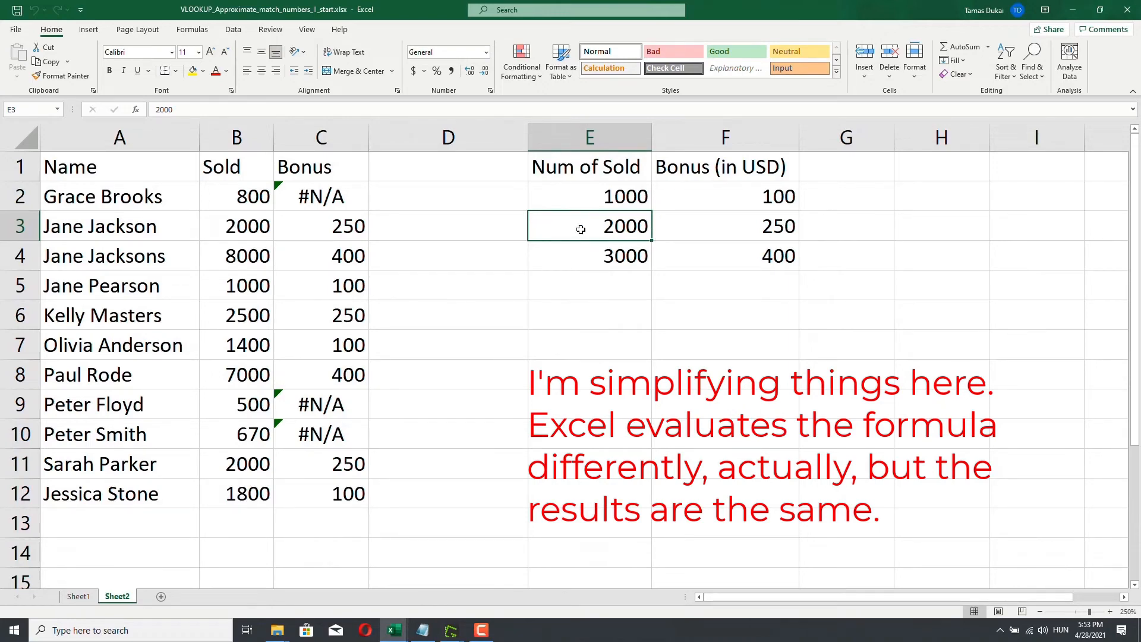
- Trace the approximate match of the Sold value in B12 through the thresholds in E2 and E3, returning to E2
click(254, 488)
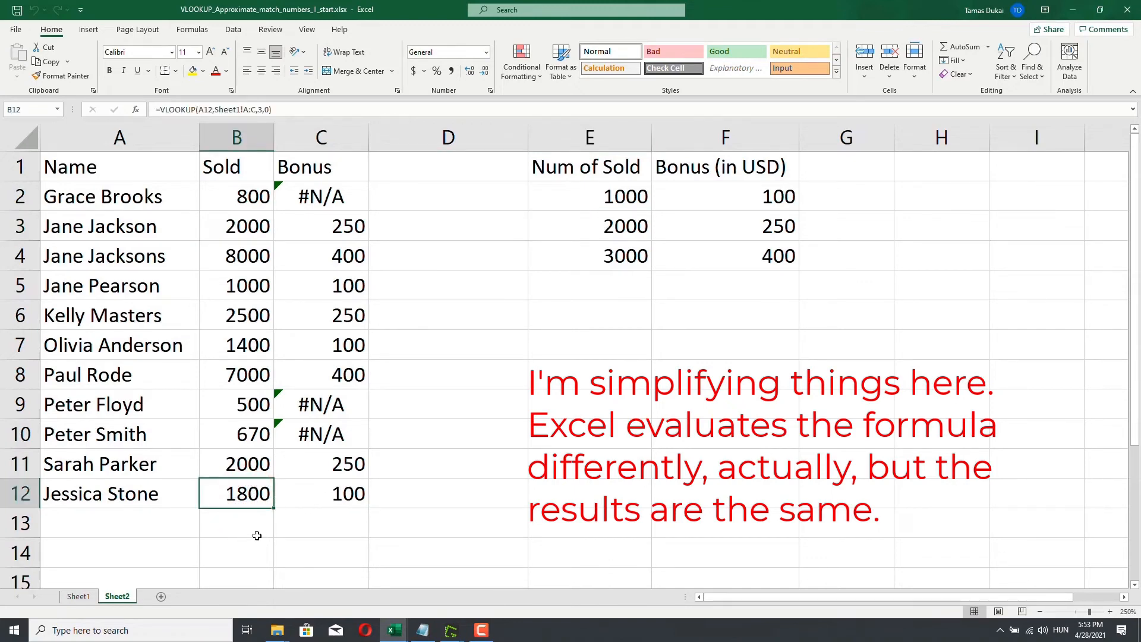
click(581, 195)
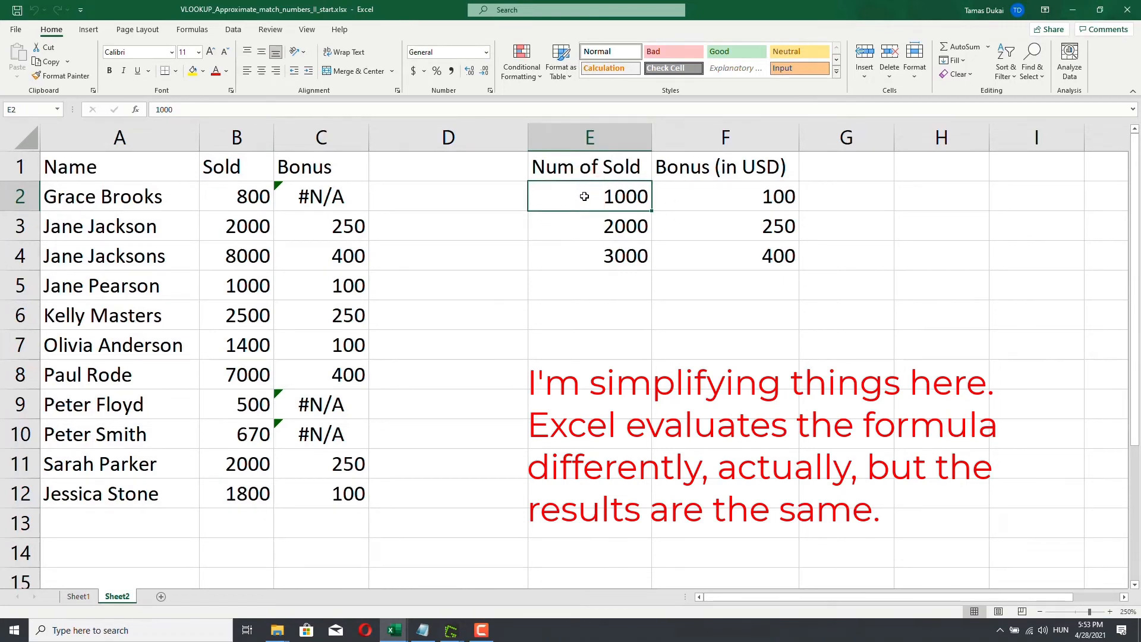
click(583, 227)
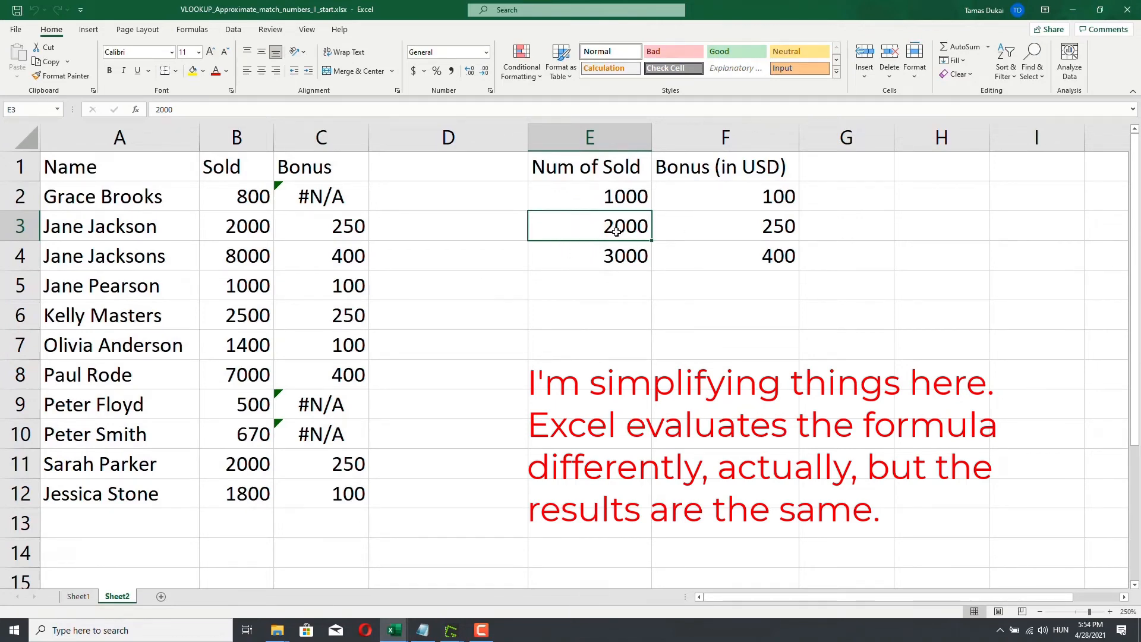
click(600, 204)
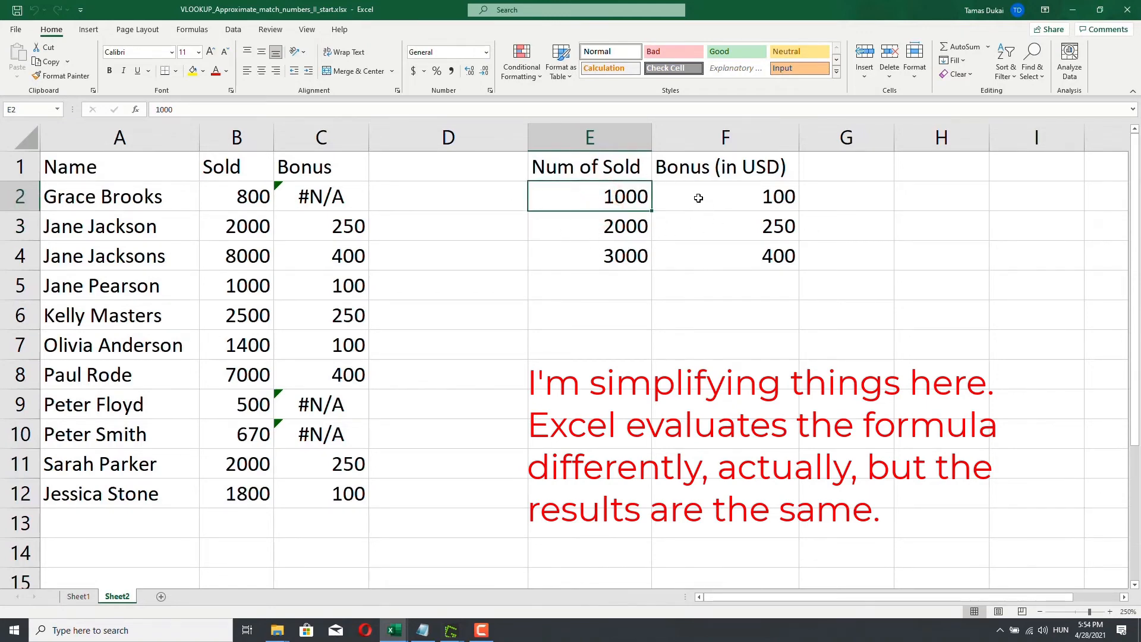
click(249, 485)
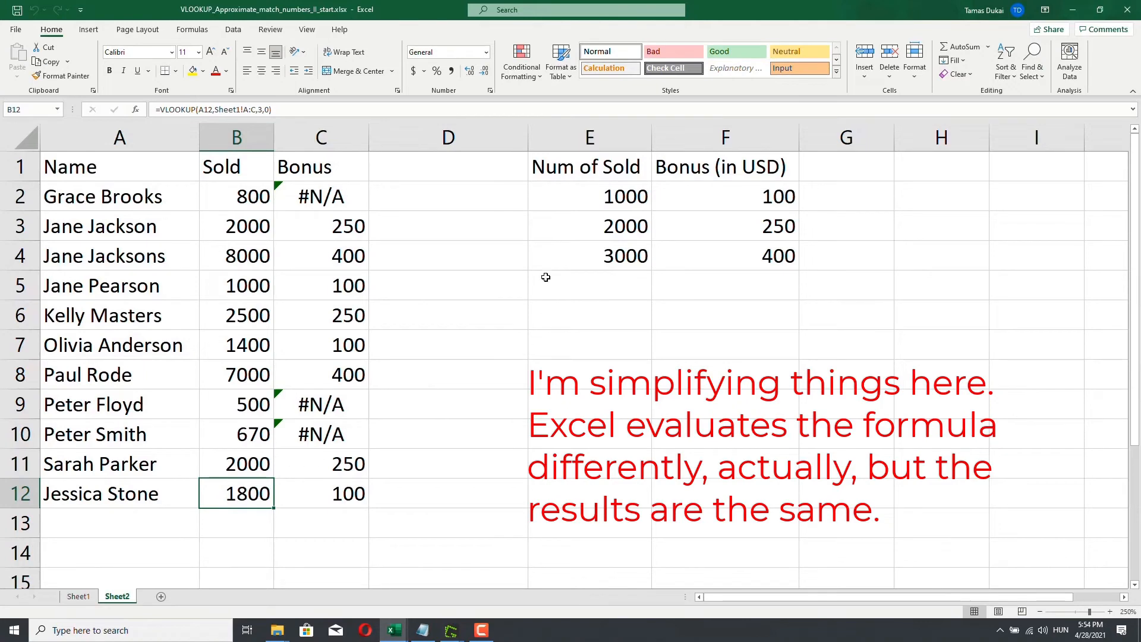
- Trace the approximate match of the Sold value in B6 against the thresholds in E3 and E4 to the bonus in F3
click(568, 225)
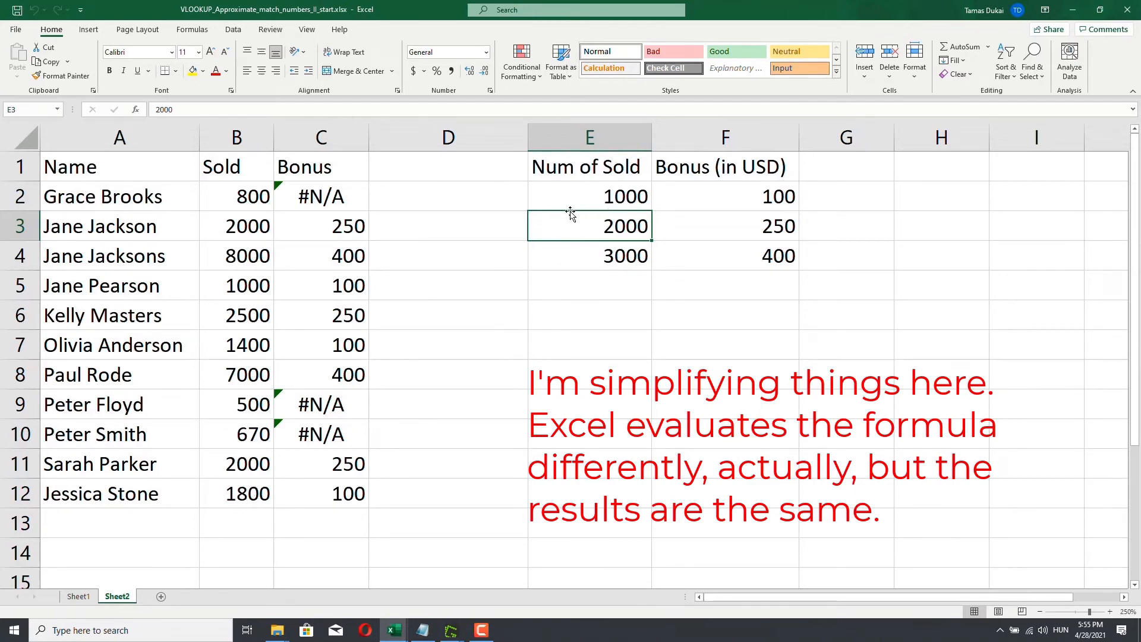
click(616, 198)
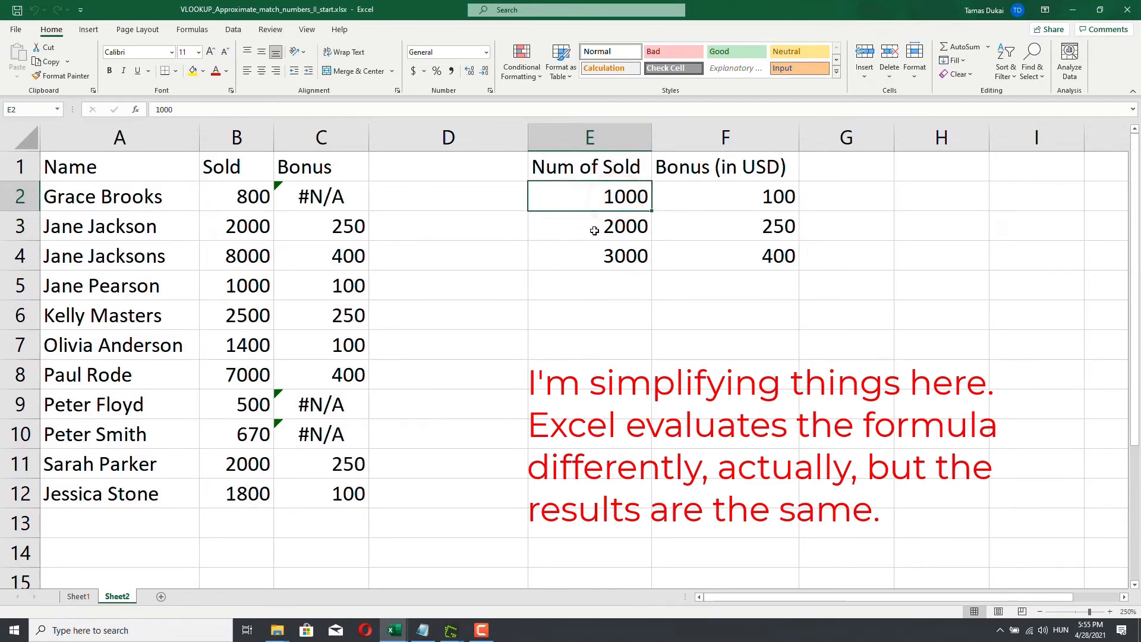
click(229, 315)
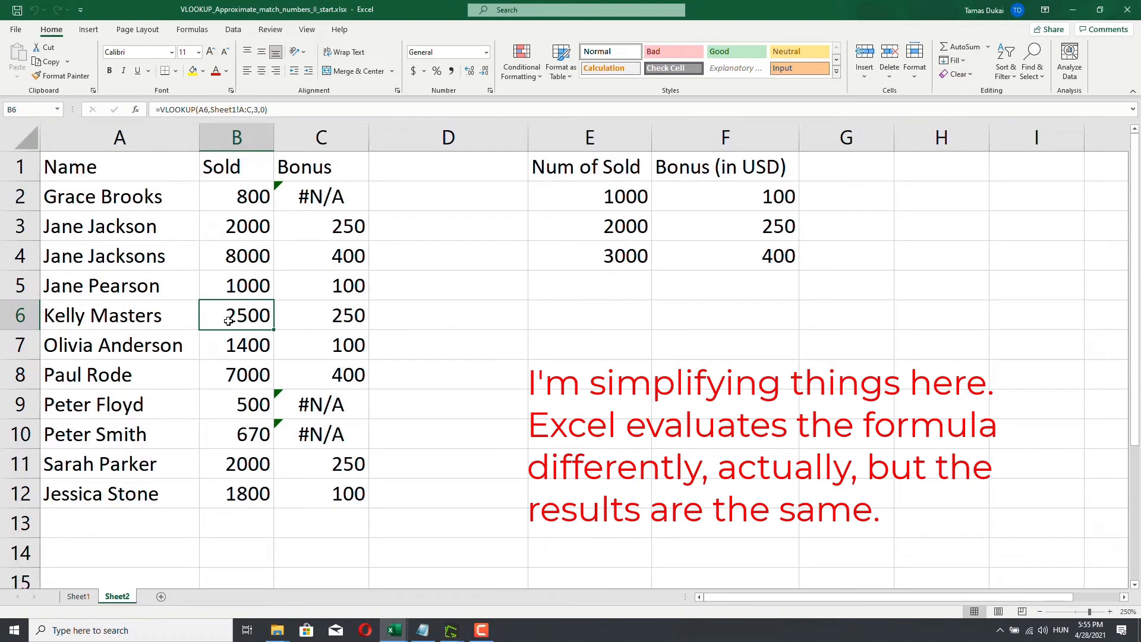
click(599, 219)
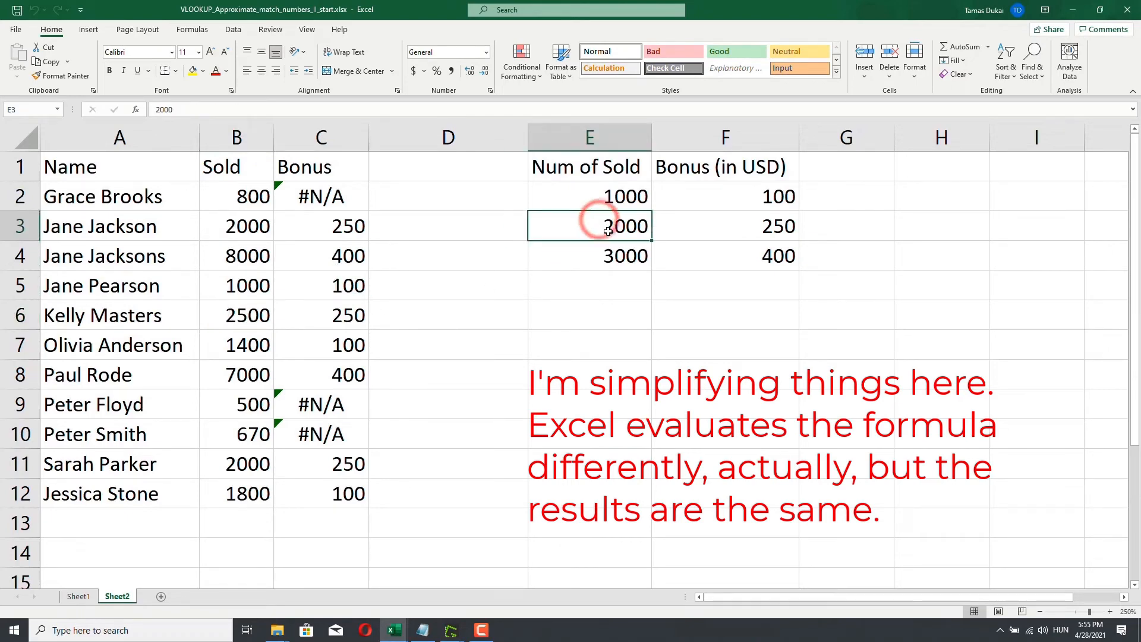
click(224, 320)
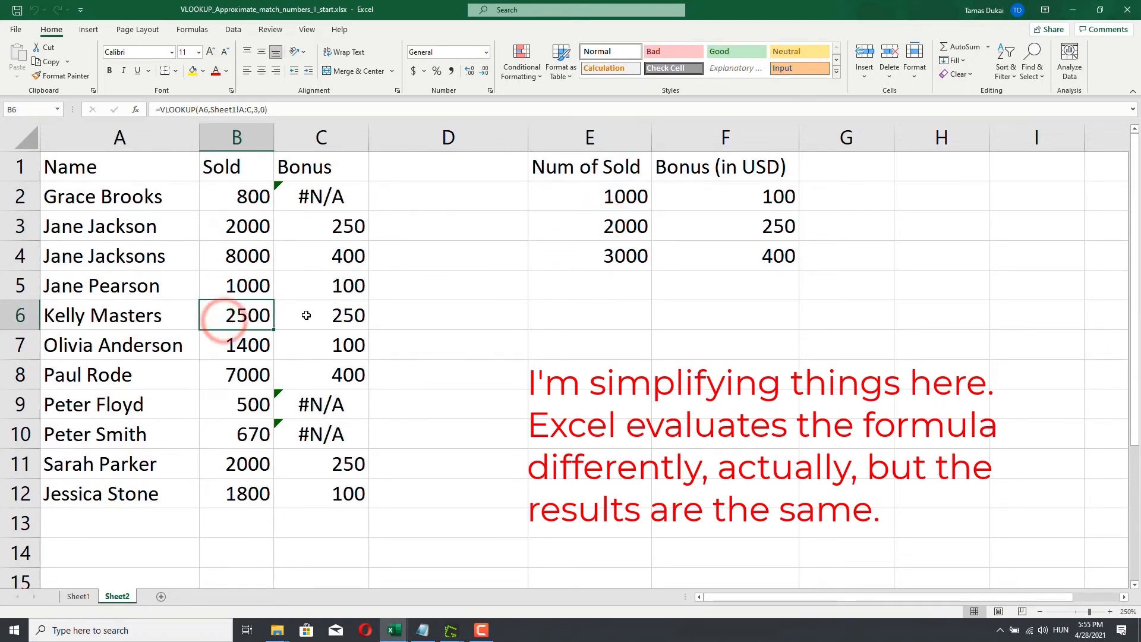
click(575, 261)
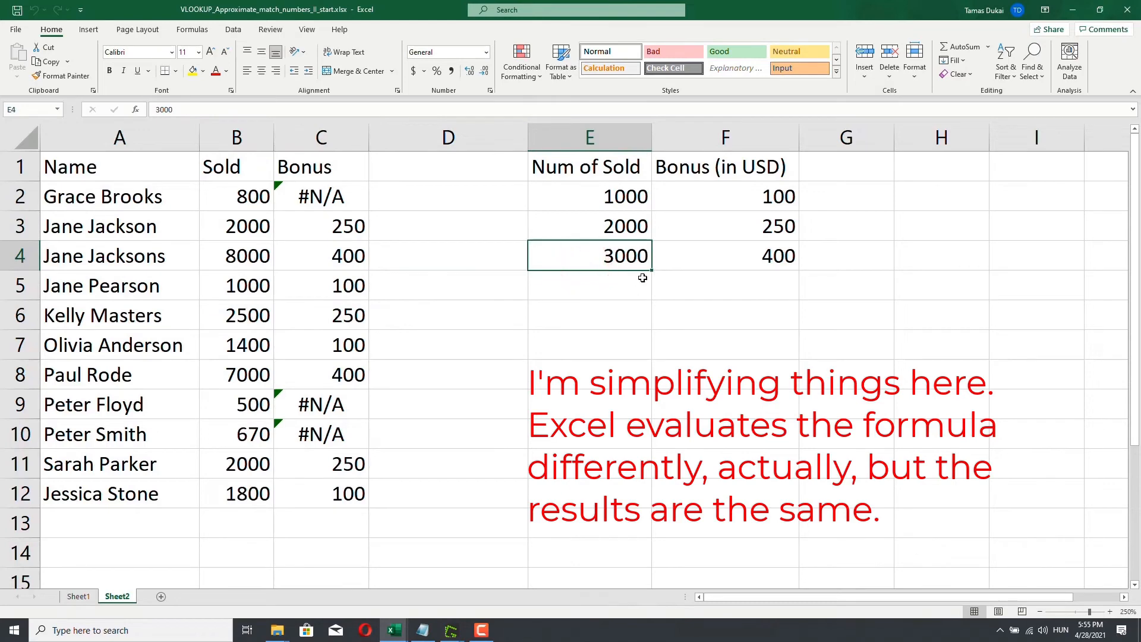
click(223, 324)
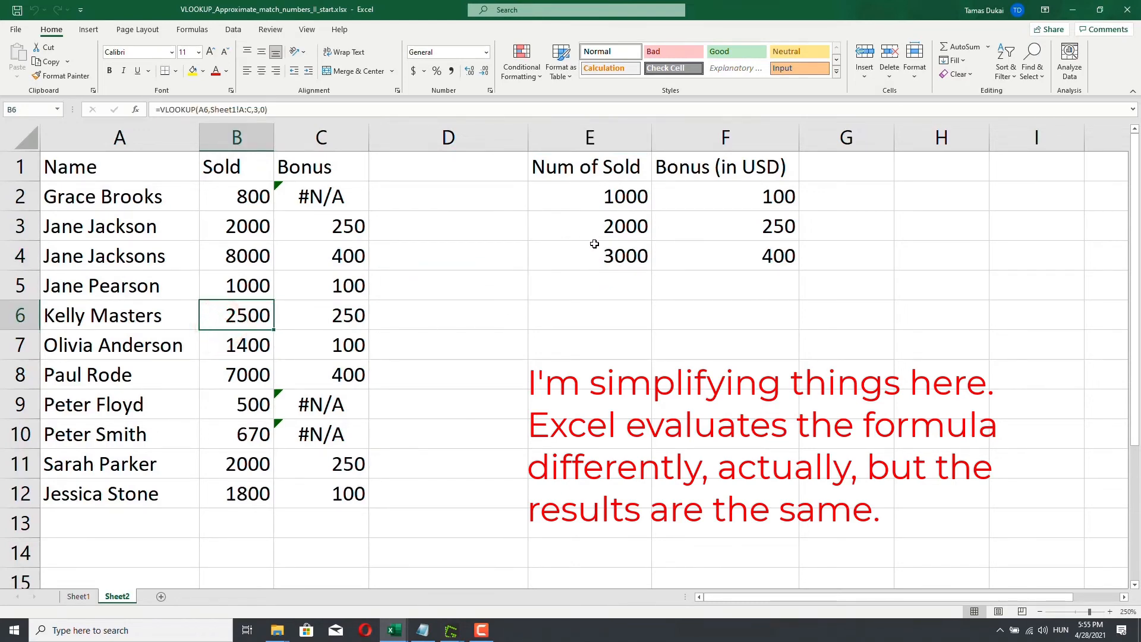
click(597, 226)
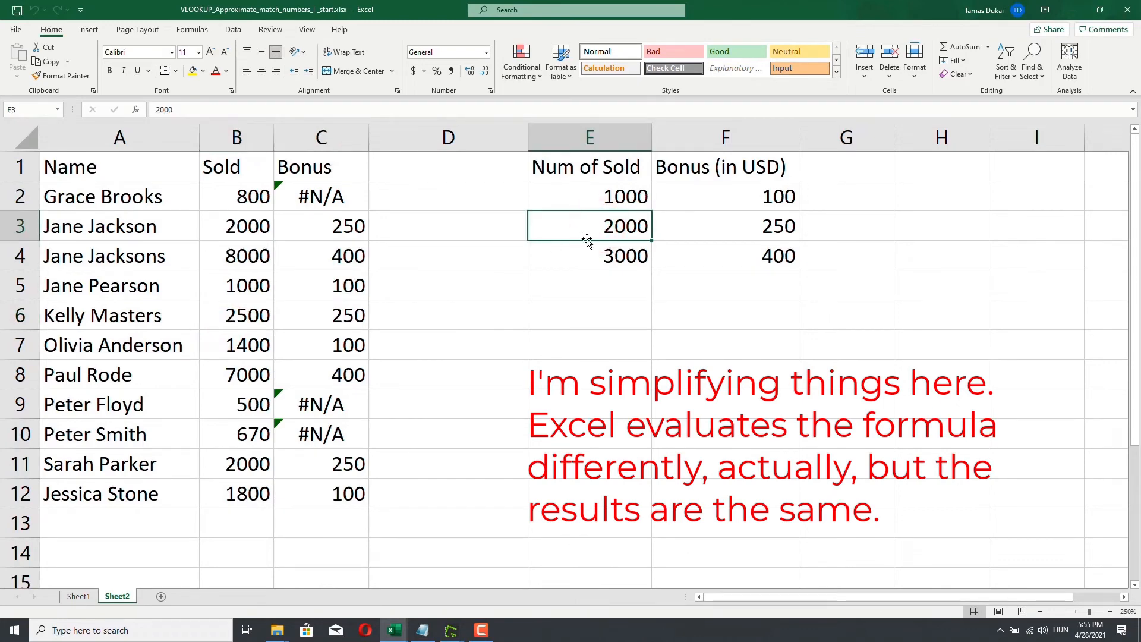
click(737, 221)
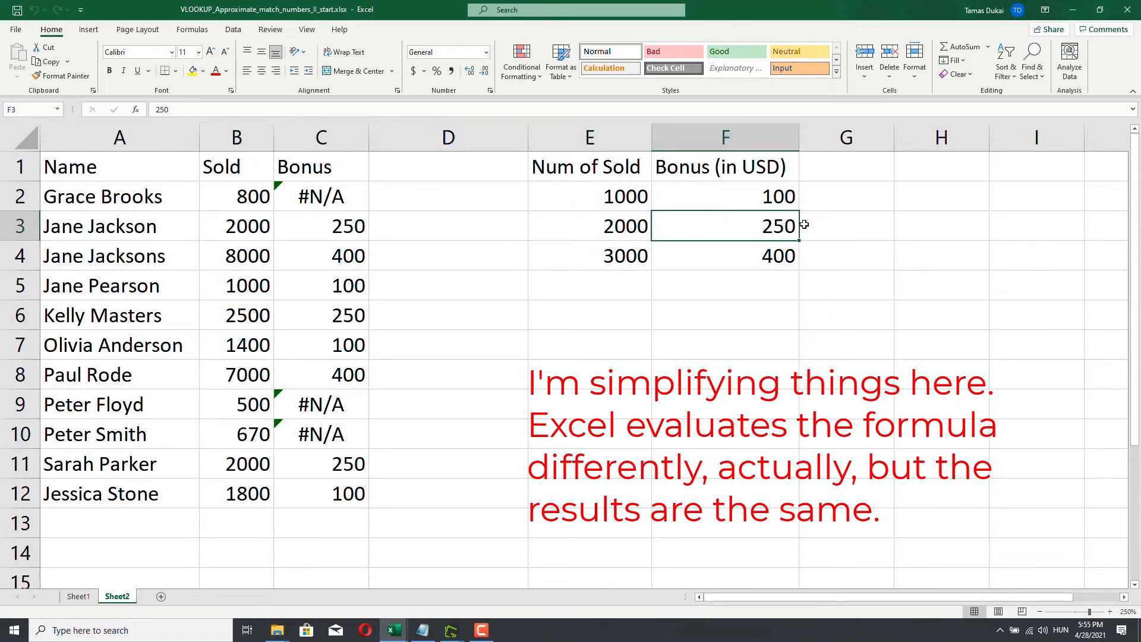
- Review the Sold value in B8, the names in A3:A8 and the bonus formula in C2
click(237, 378)
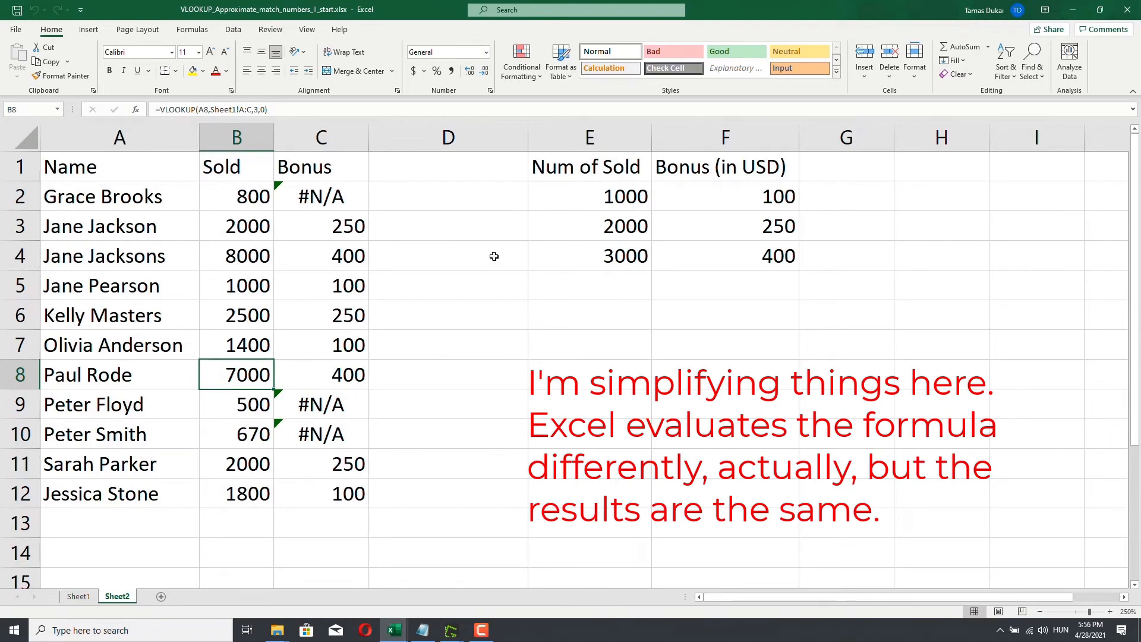
click(340, 201)
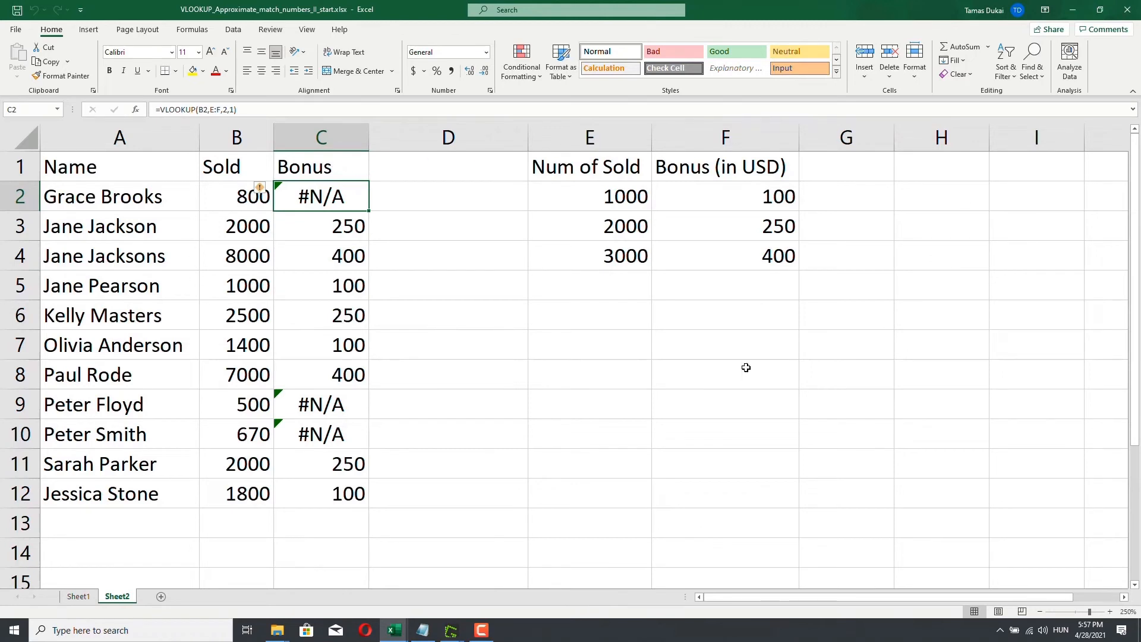
drag(131, 345, 154, 236)
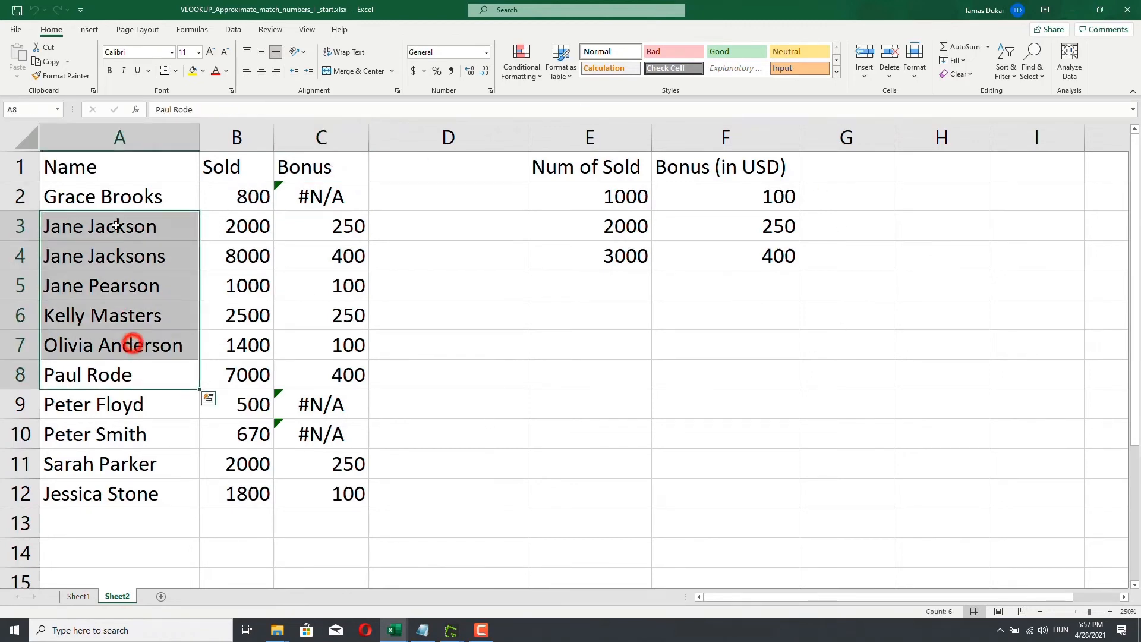
click(294, 210)
- Move the bonus tiers in E2:F4 down one row so that they start in E3
drag(557, 198, 708, 257)
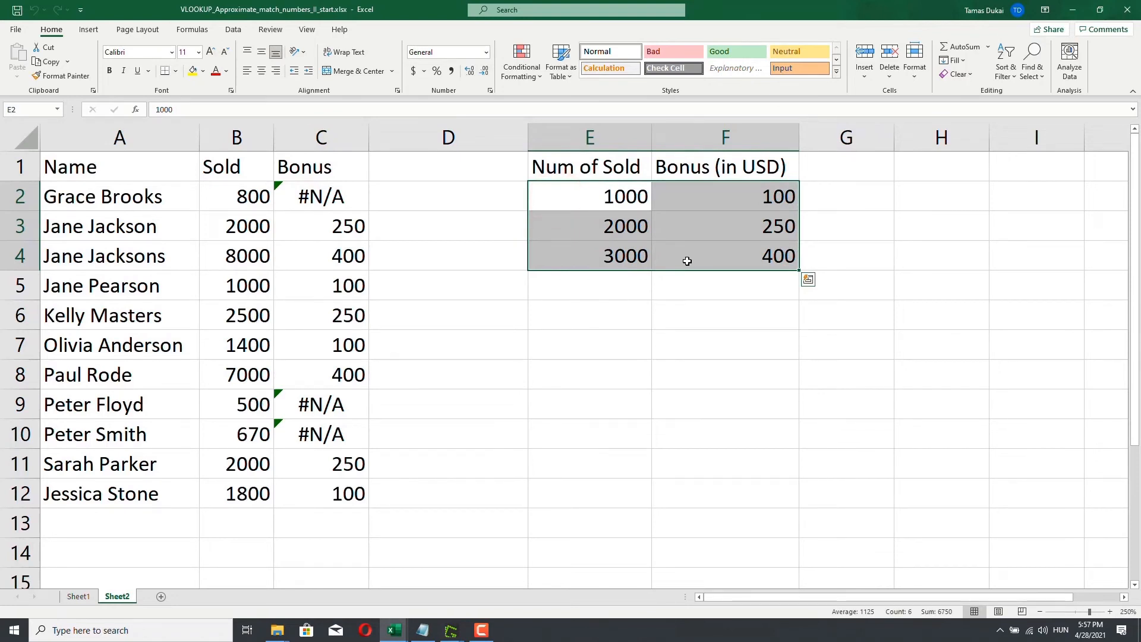
key(ctrl+c)
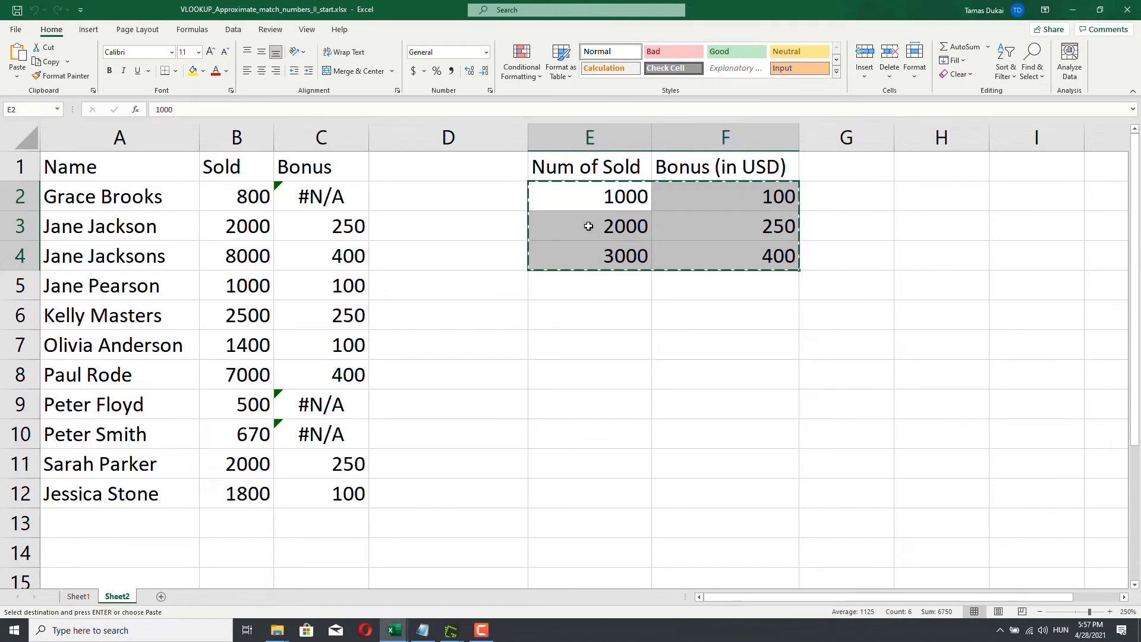
click(588, 226)
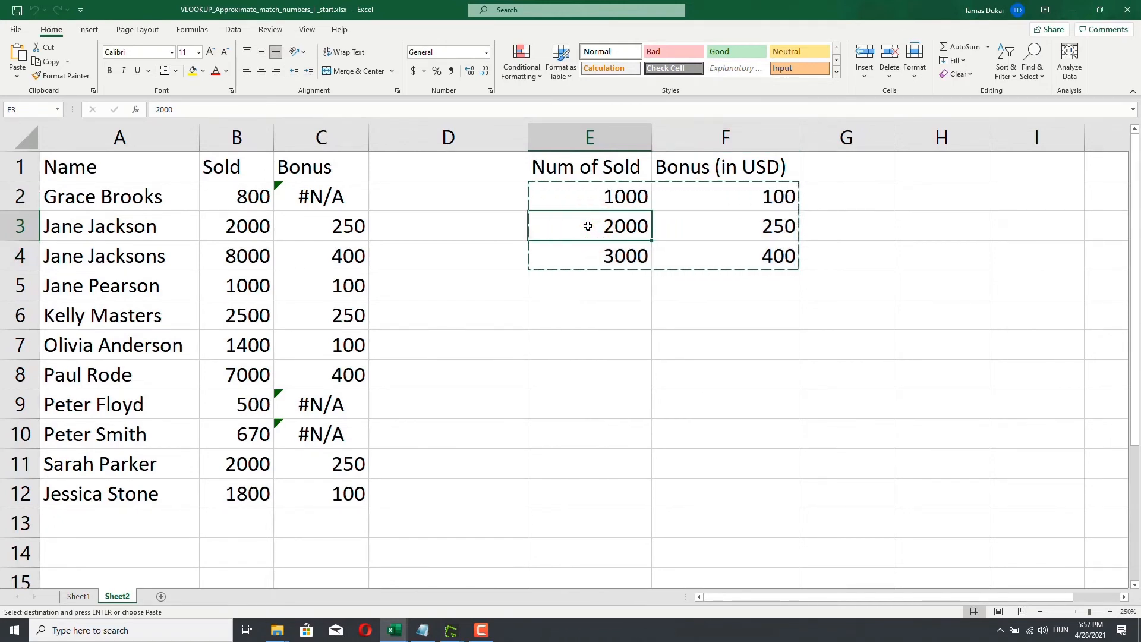
key(ctrl+v)
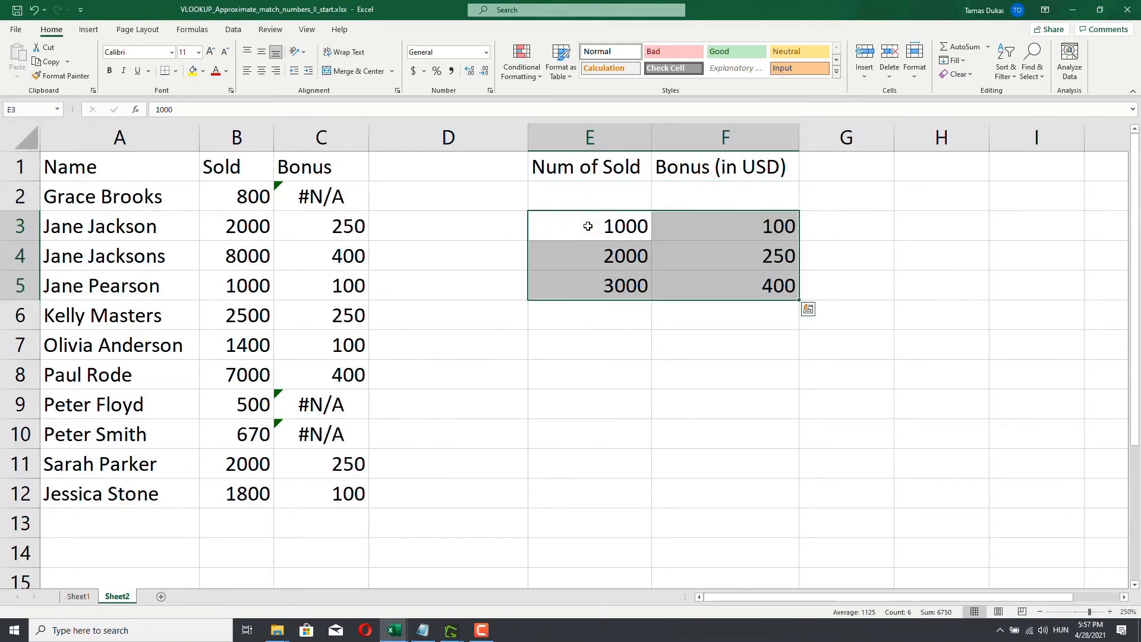
- Add a lowest tier in row 2 with 0 as Num of Sold and 0 as Bonus
click(579, 197)
text(0)
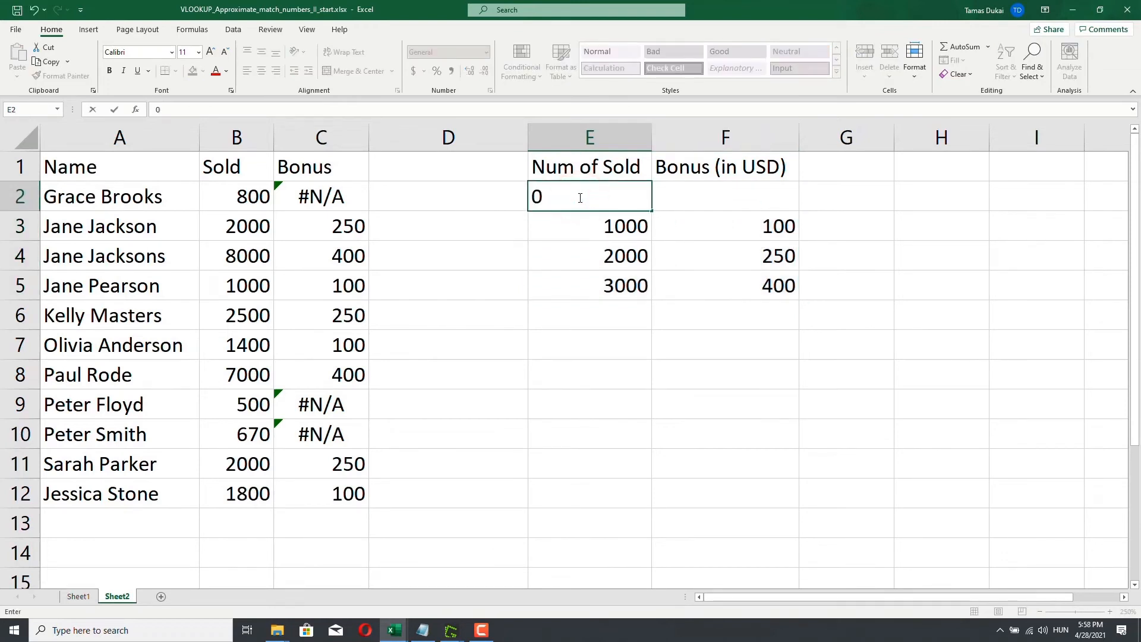
key(Return)
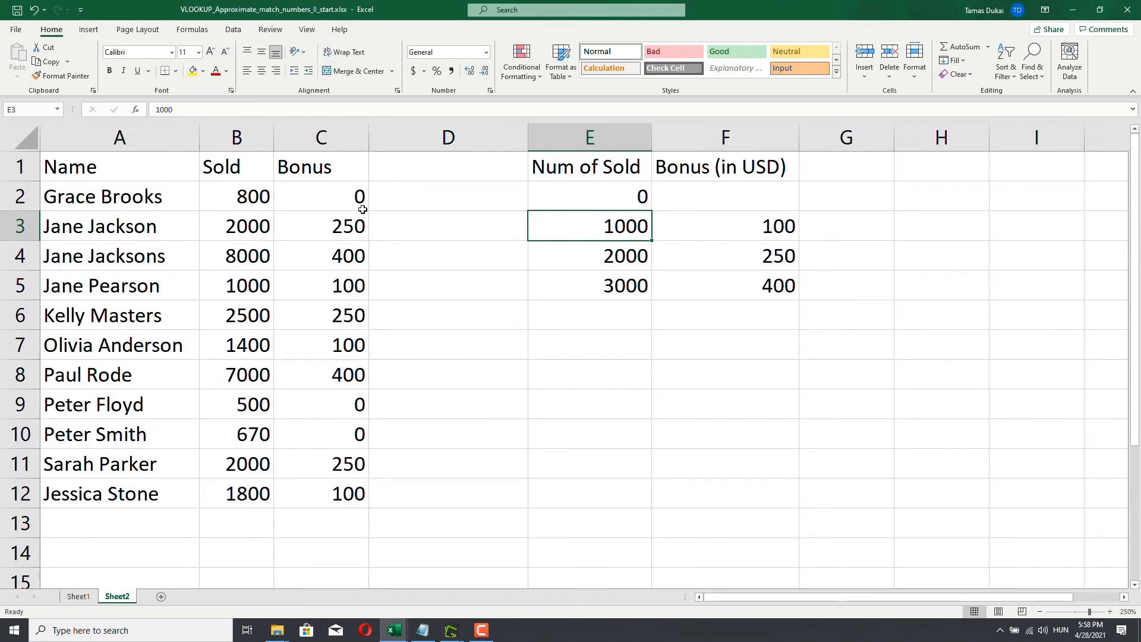
click(684, 203)
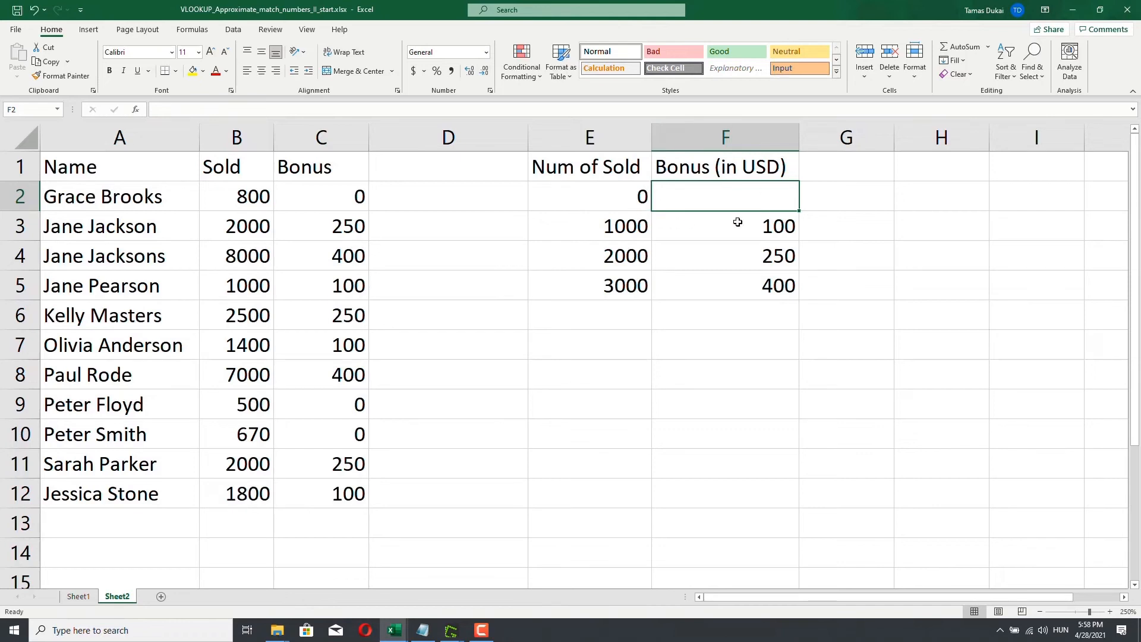
double_click(724, 193)
text(0)
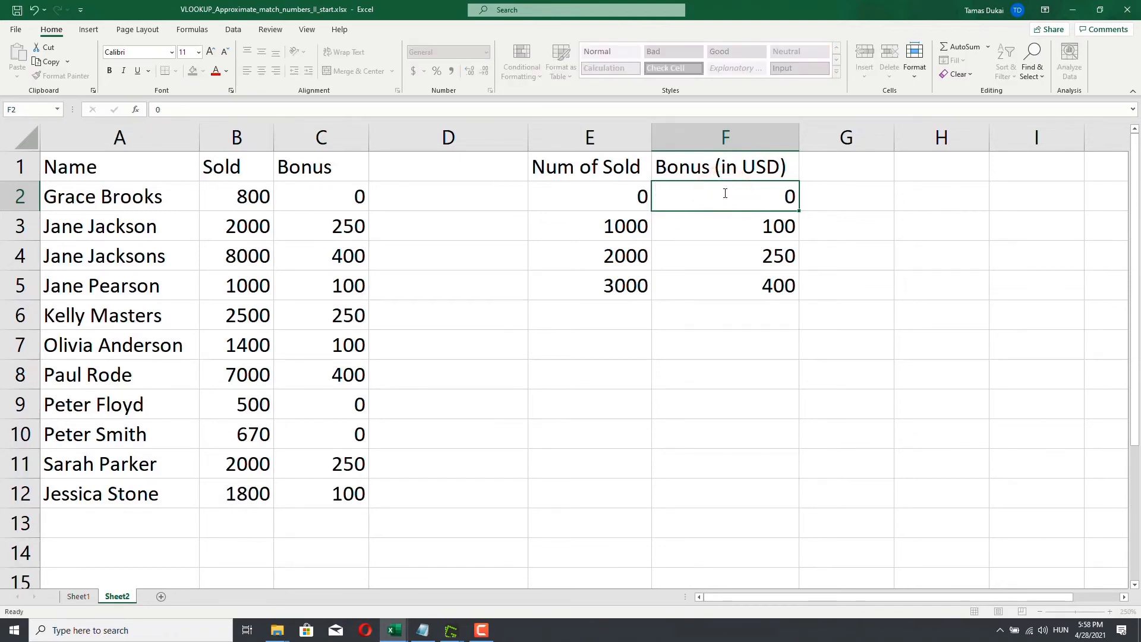
click(725, 193)
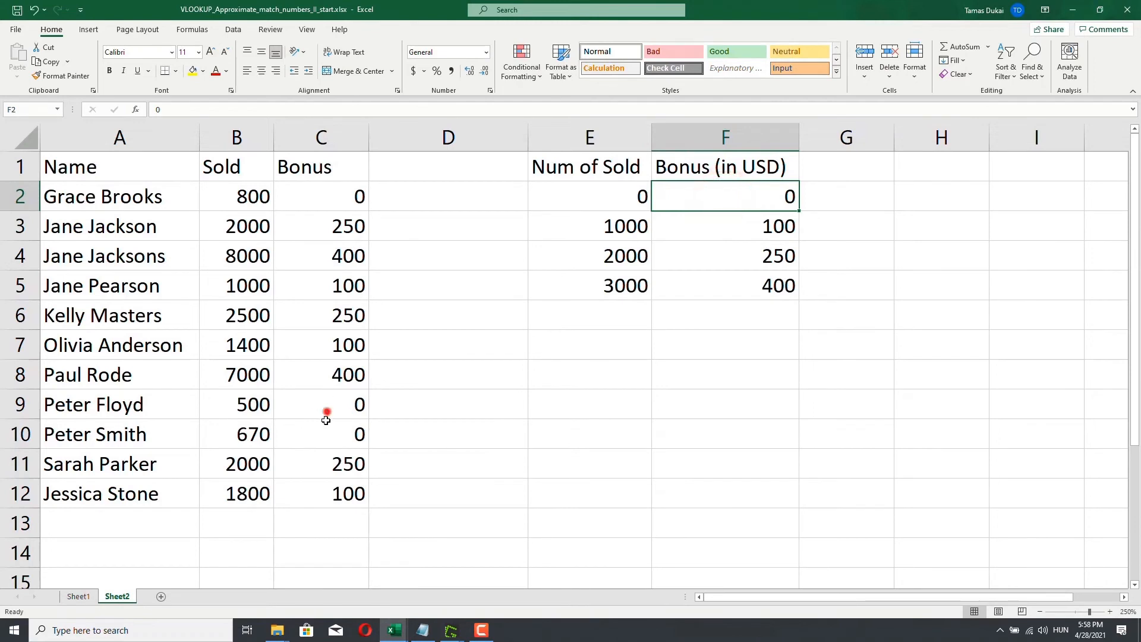
- Check the bonus result in C2 and set the lowest tier's bonus in F2 to 30
drag(326, 420, 324, 406)
click(339, 199)
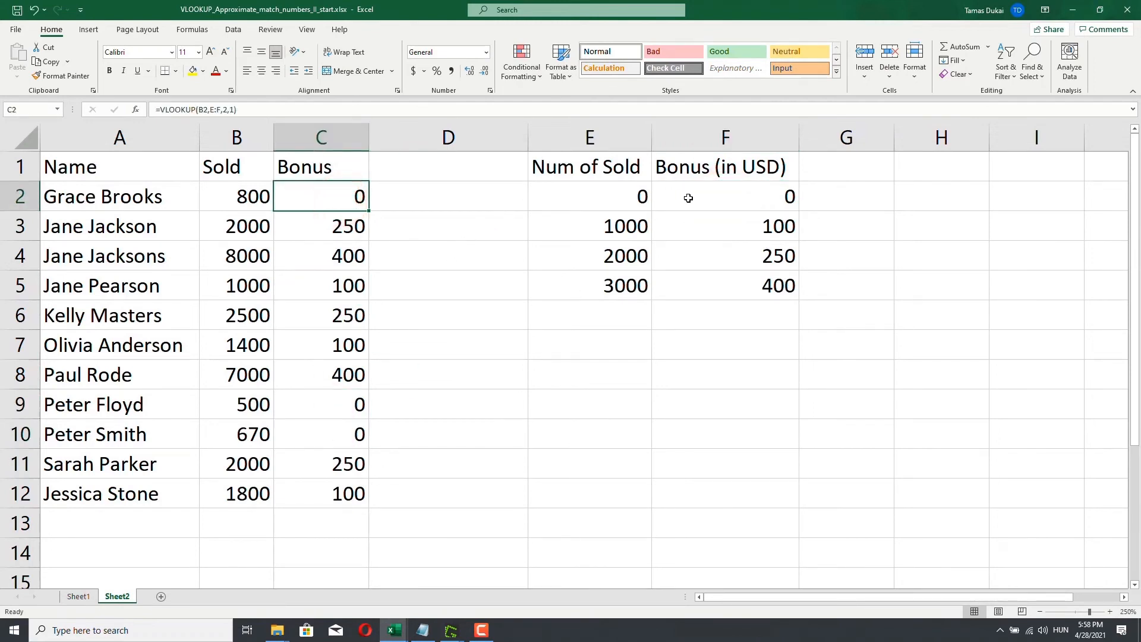
click(689, 198)
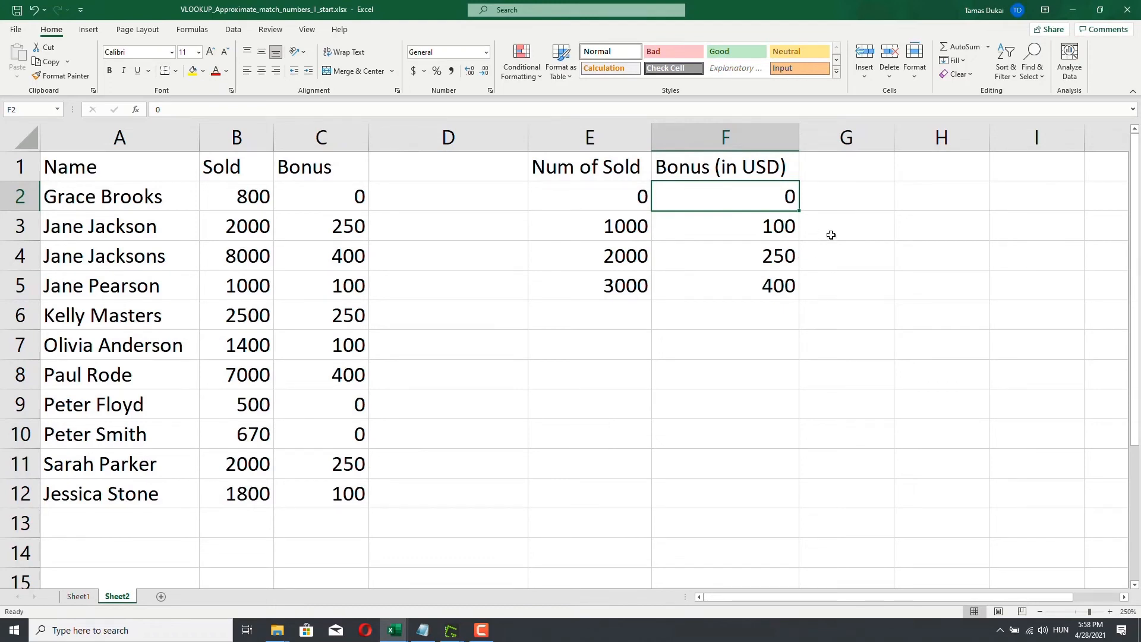
text(30)
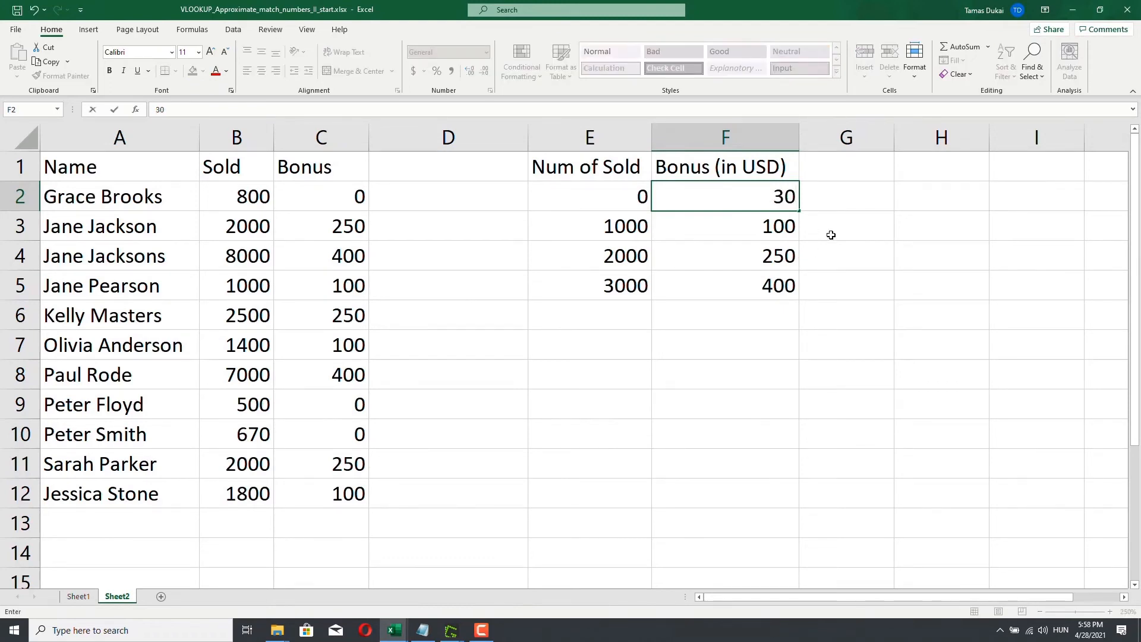
key(Return)
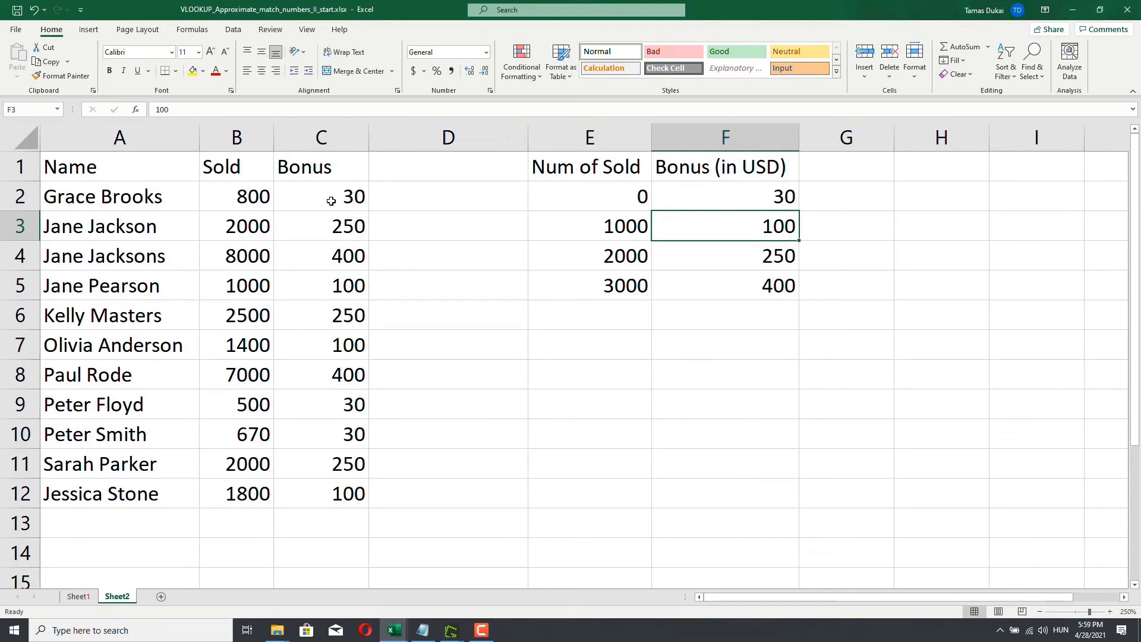
- Change the lowest Num of Sold threshold in E2 to 100
click(560, 204)
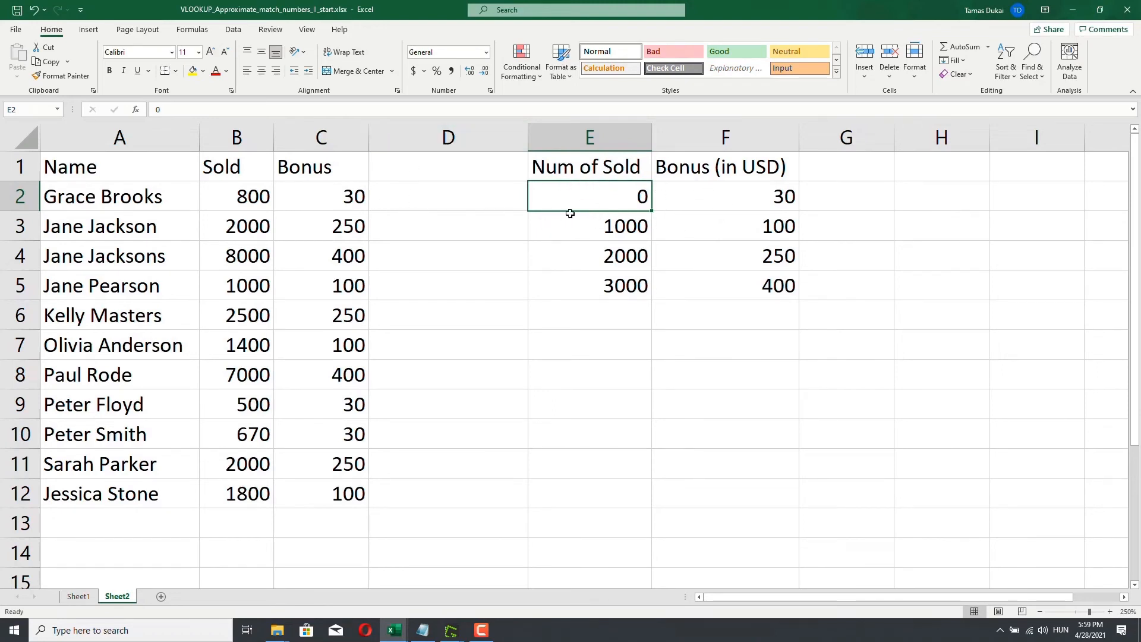
click(220, 109)
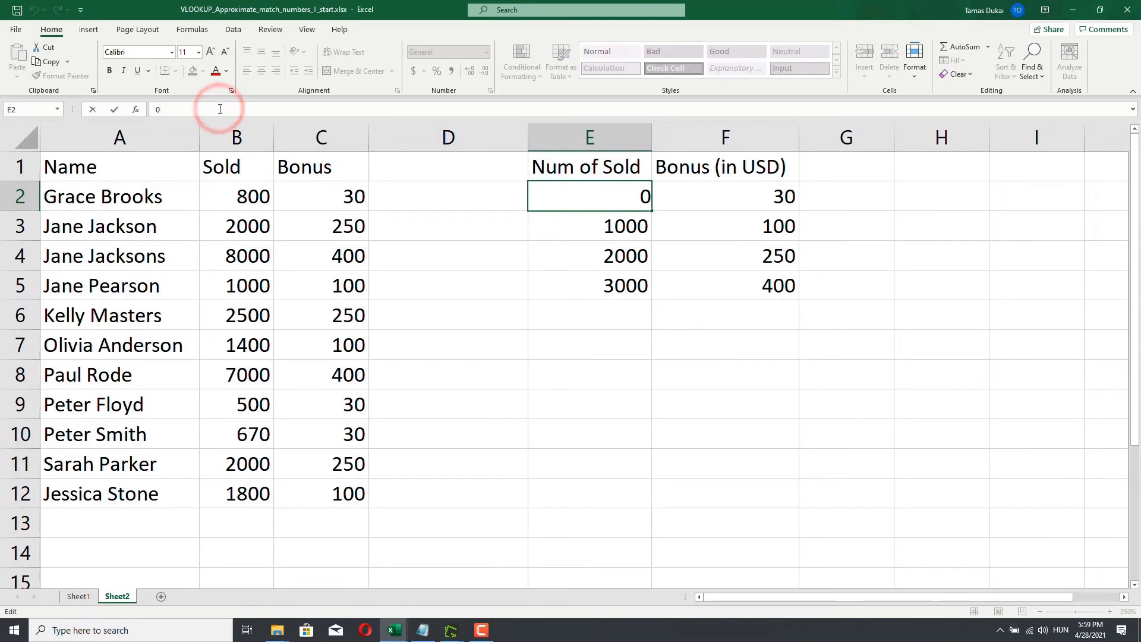
key(BackSpace)
text(100)
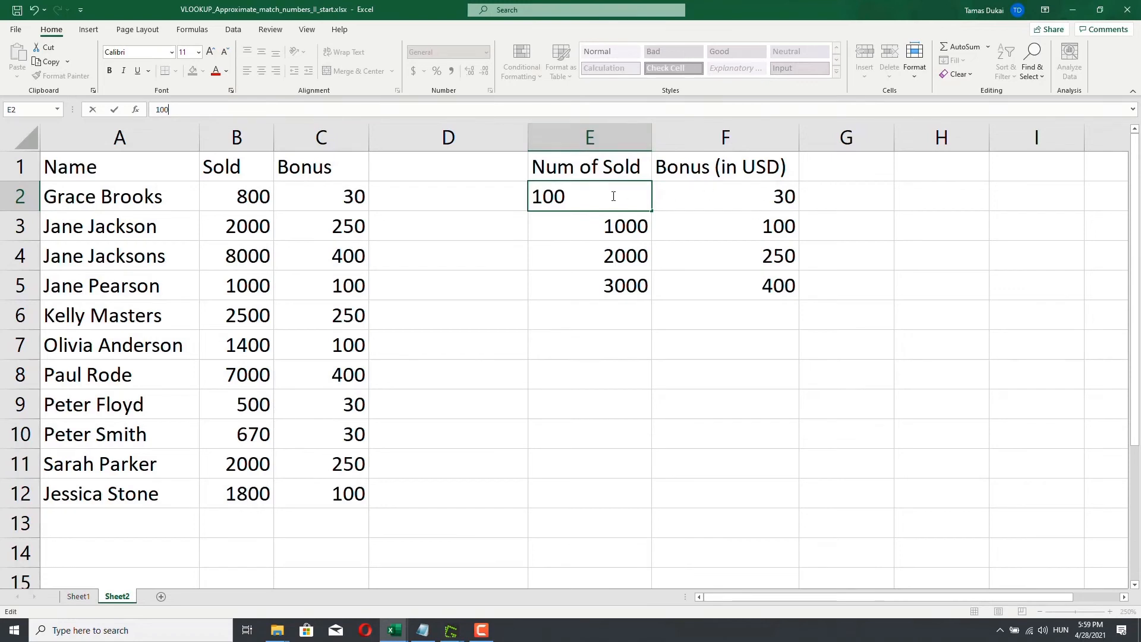
key(Return)
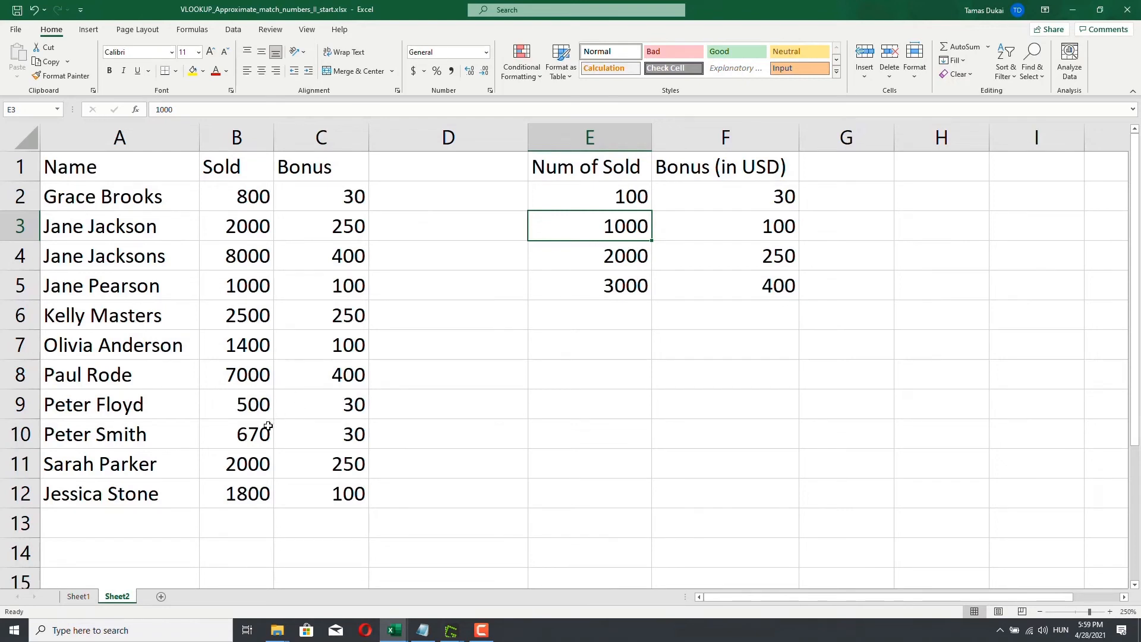
- Set the Num of Sold threshold in E2 to 0 and review it alongside the bonus in F2
click(591, 197)
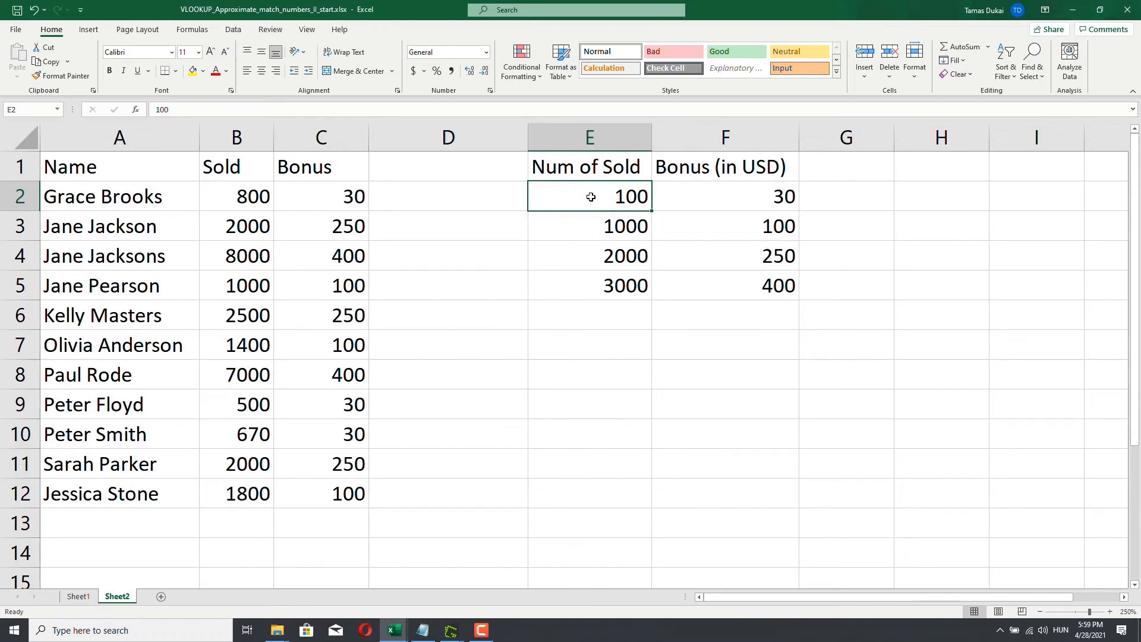
text(0)
key(Return)
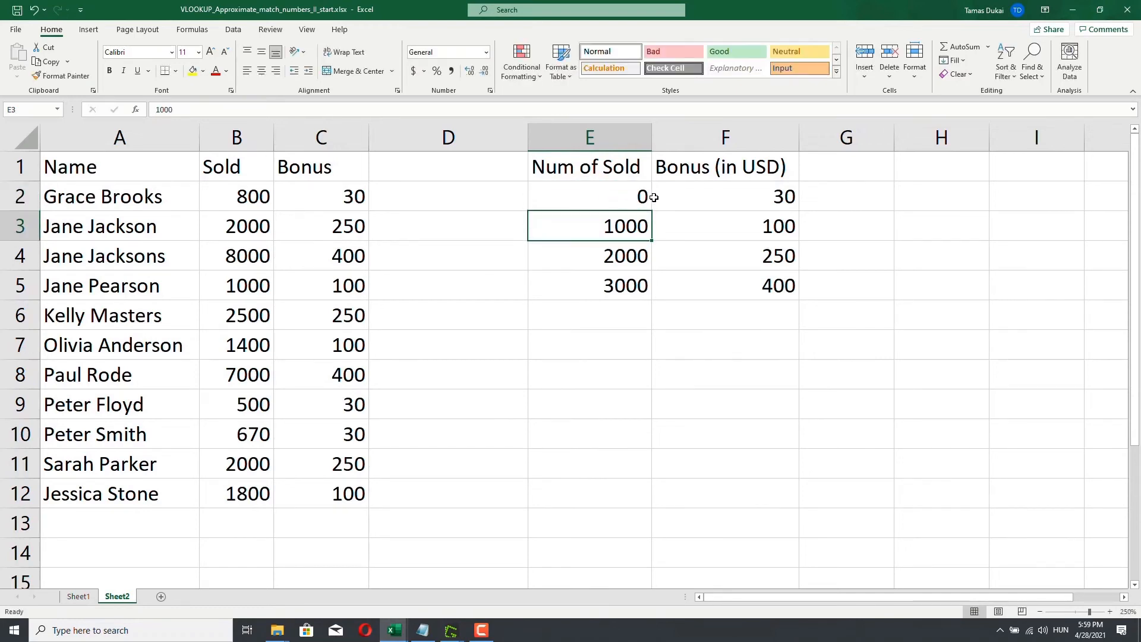
click(592, 196)
click(725, 195)
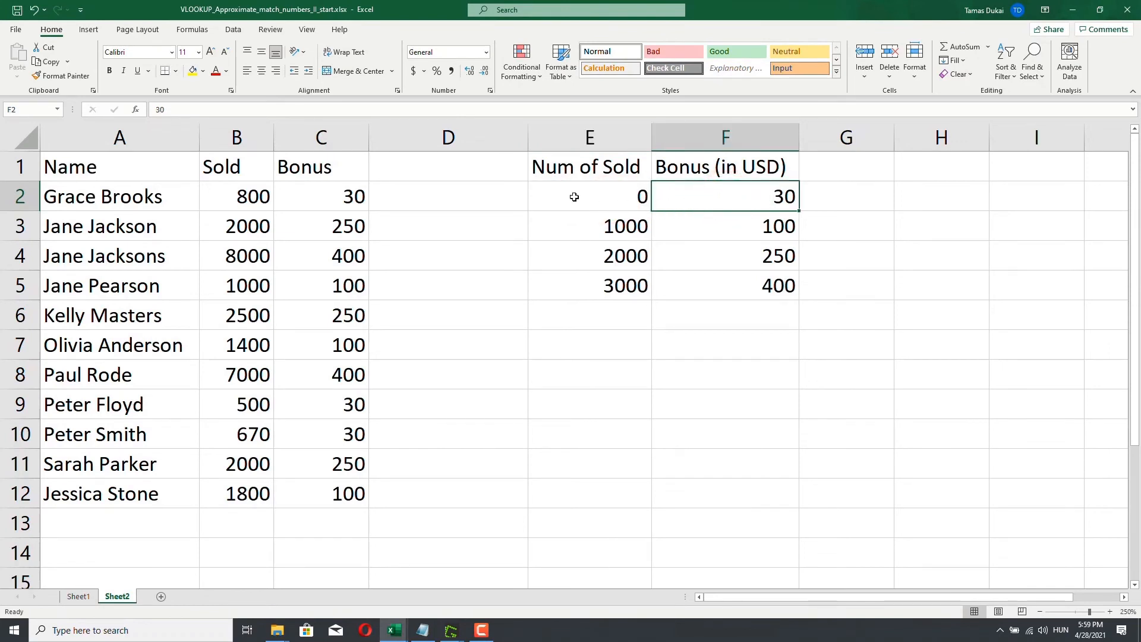
click(592, 191)
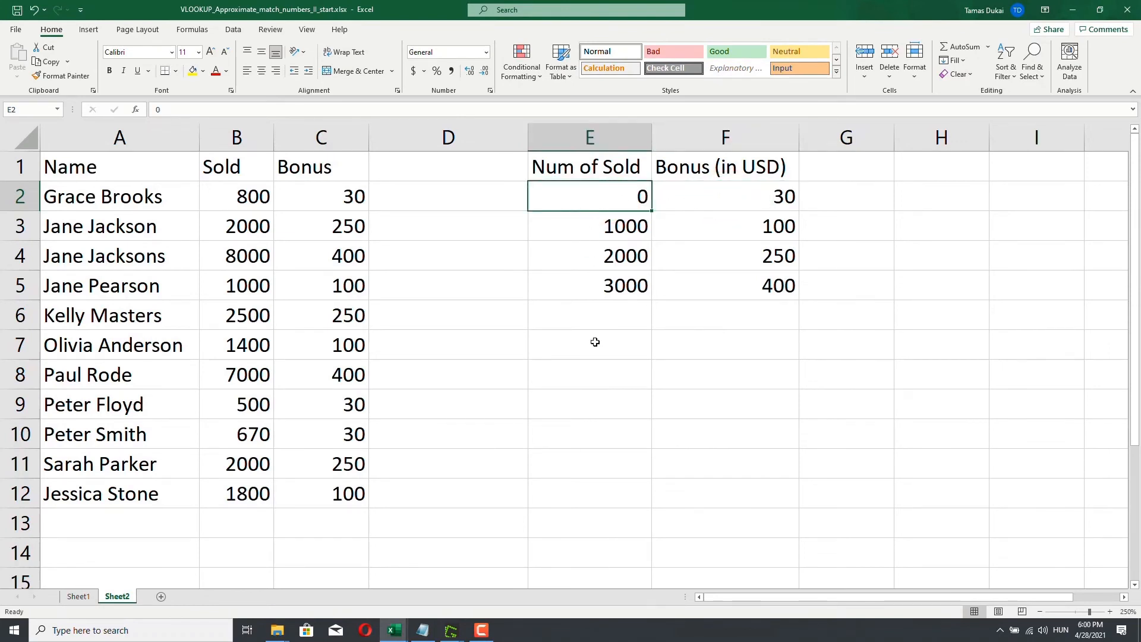
- Break the ascending threshold order by copying 3000 from E5 into E2 and setting E5 to 0
click(587, 291)
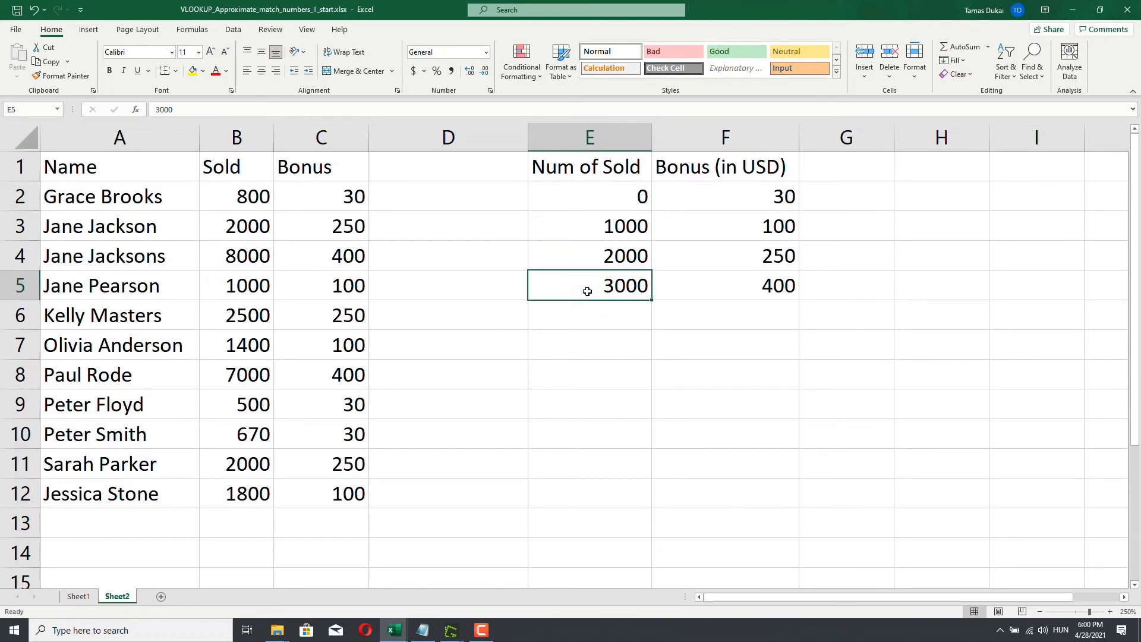
key(ctrl+c)
click(593, 204)
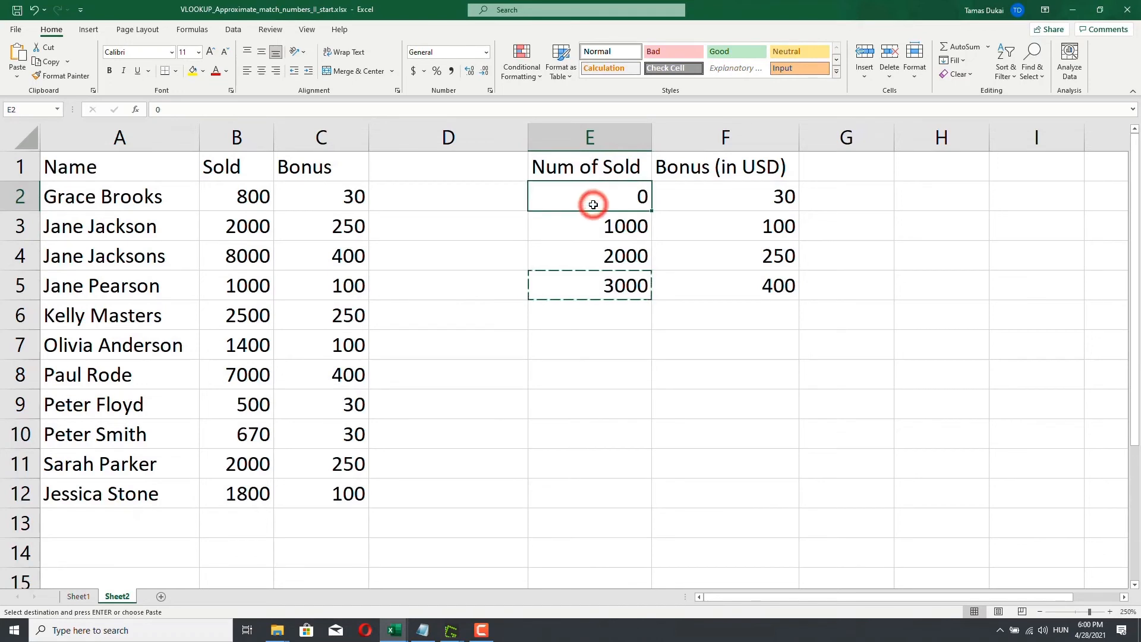
key(ctrl+v)
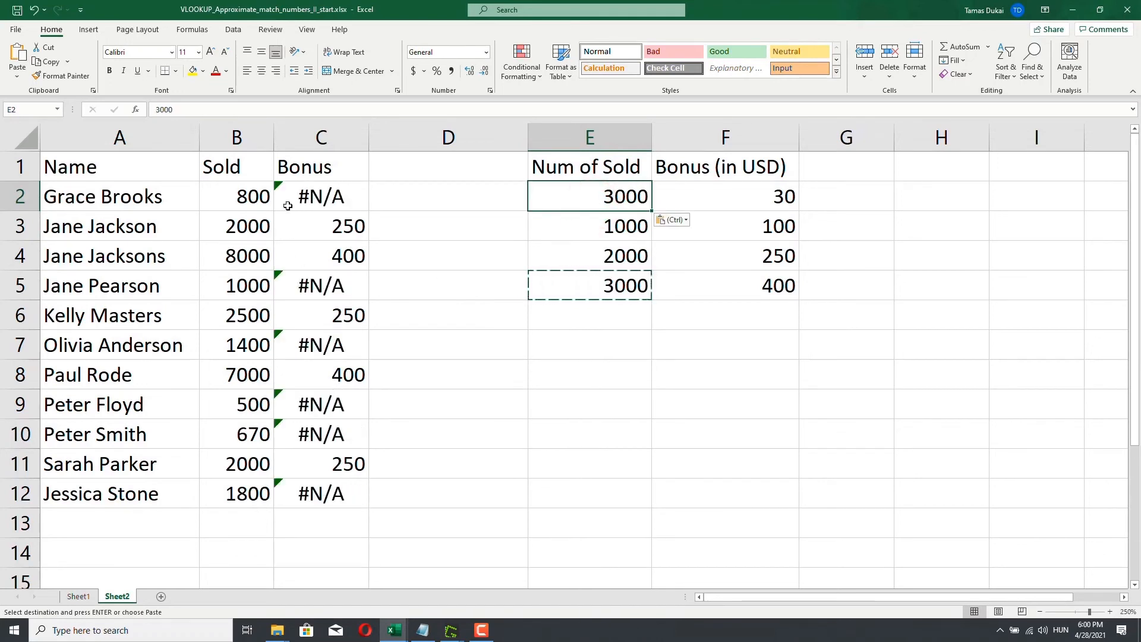
click(618, 290)
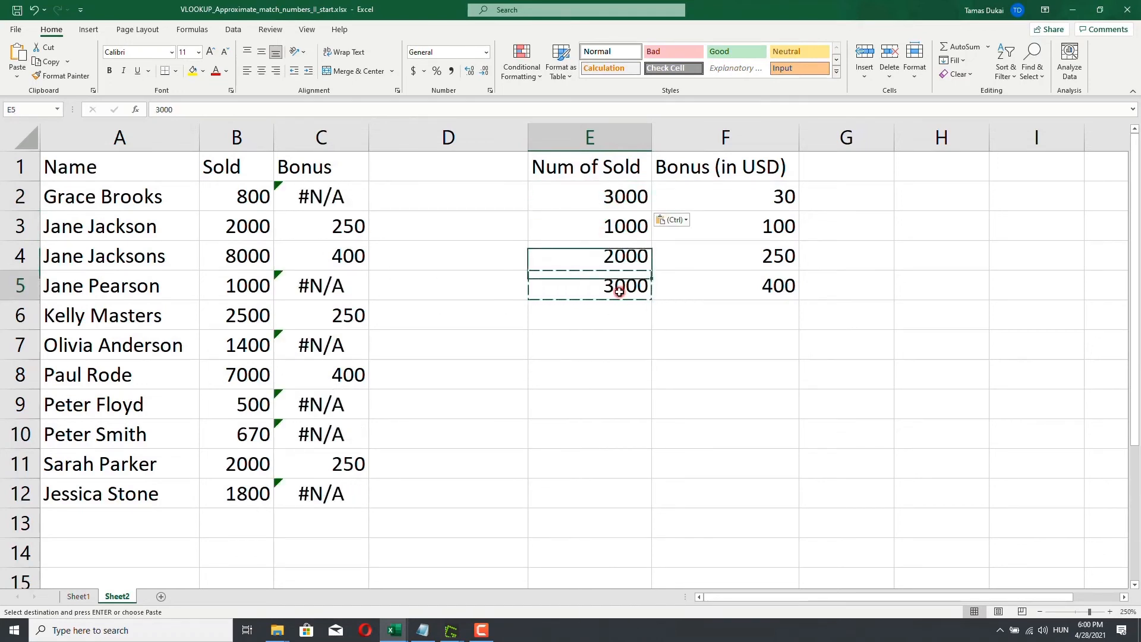
text(0)
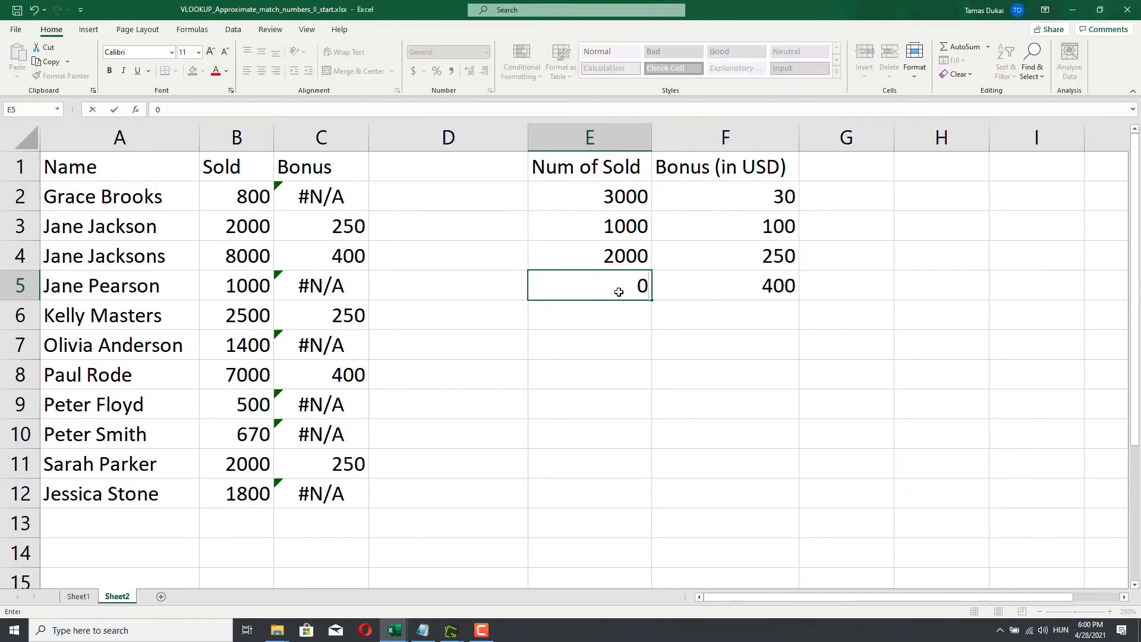
key(Return)
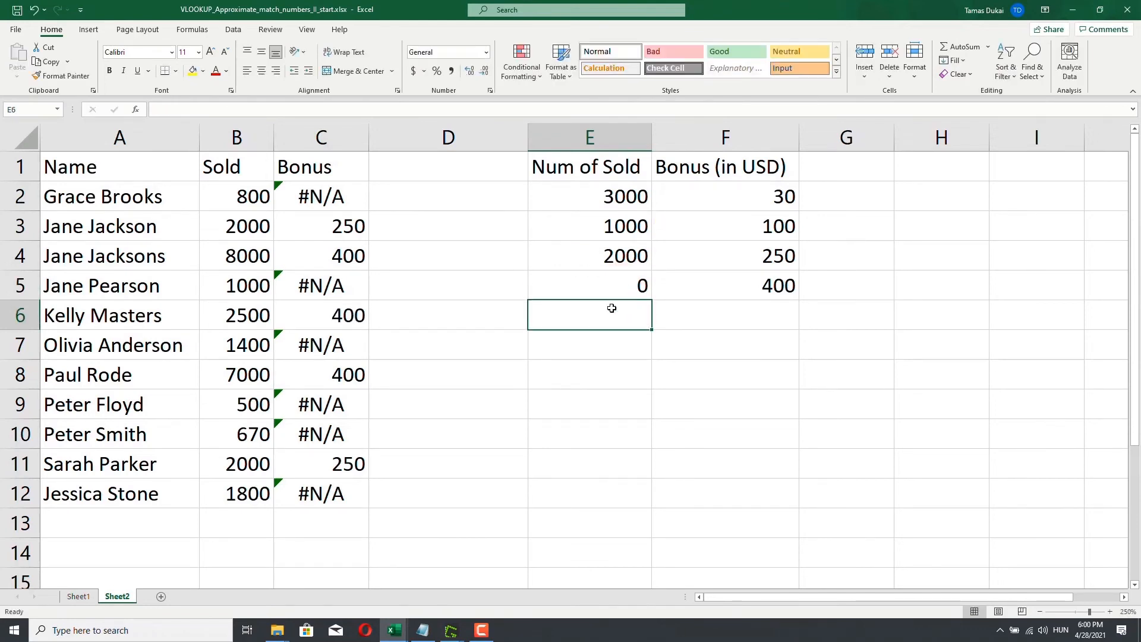
- Compare the unsorted Num of Sold thresholds with individual Sold values and their VLOOKUP bonuses, including rows 2, 3, 5, 11 and 12
drag(580, 198, 576, 278)
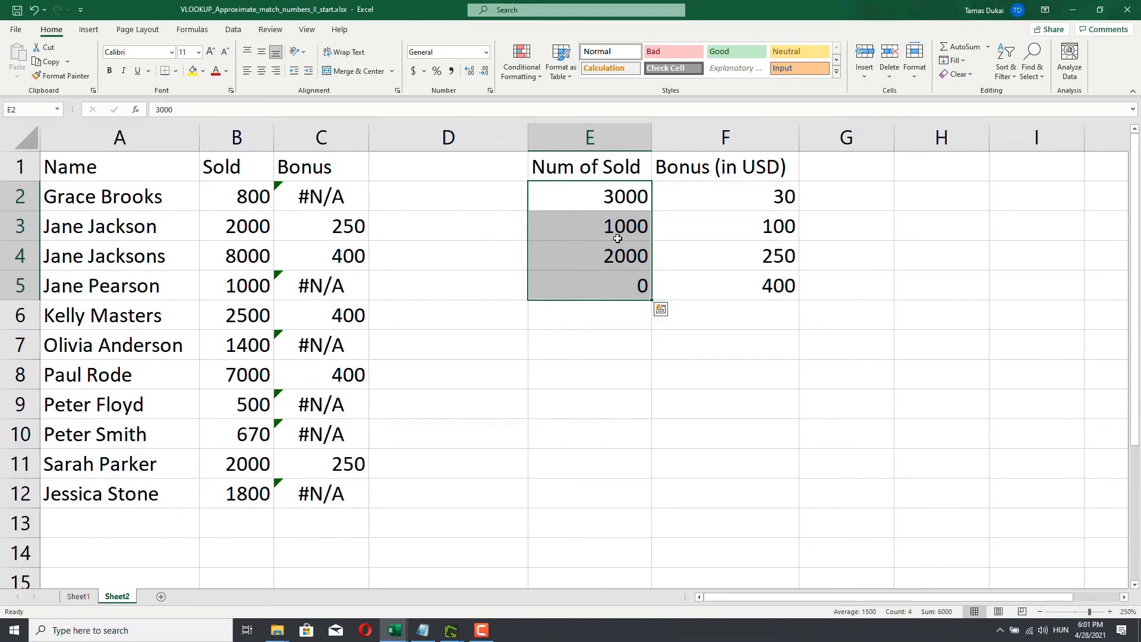
click(321, 200)
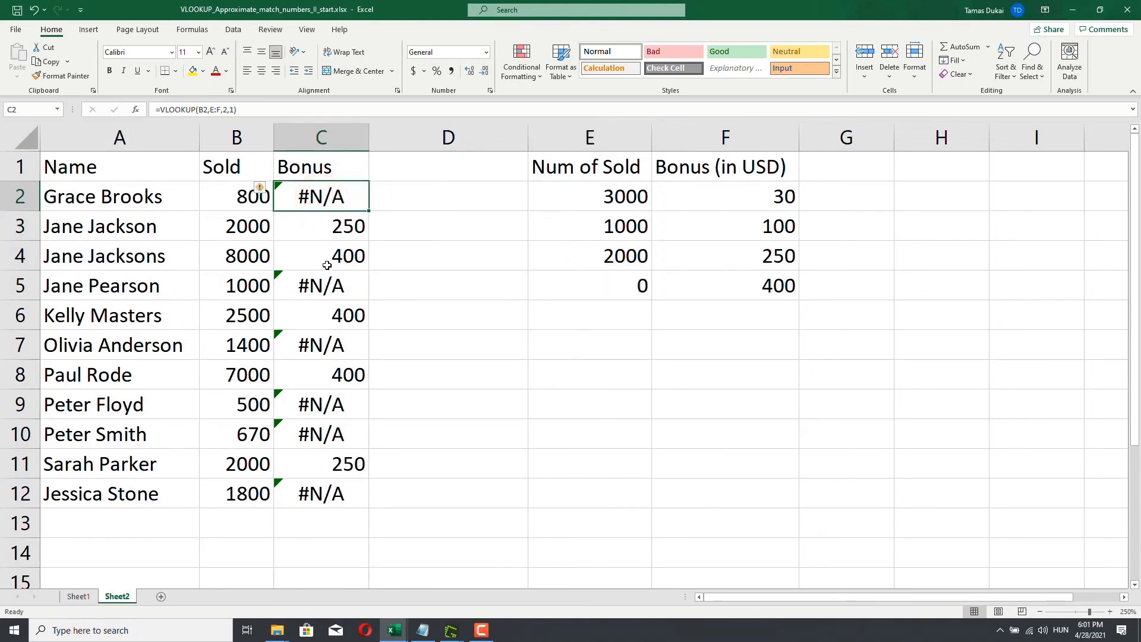
click(235, 220)
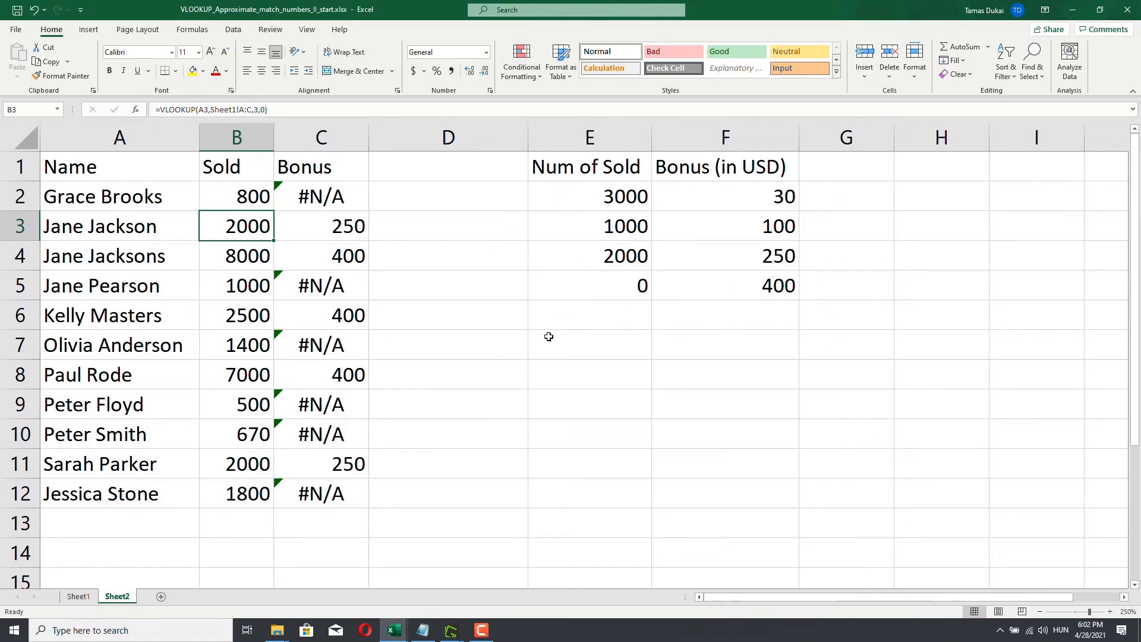
key(Down)
click(237, 287)
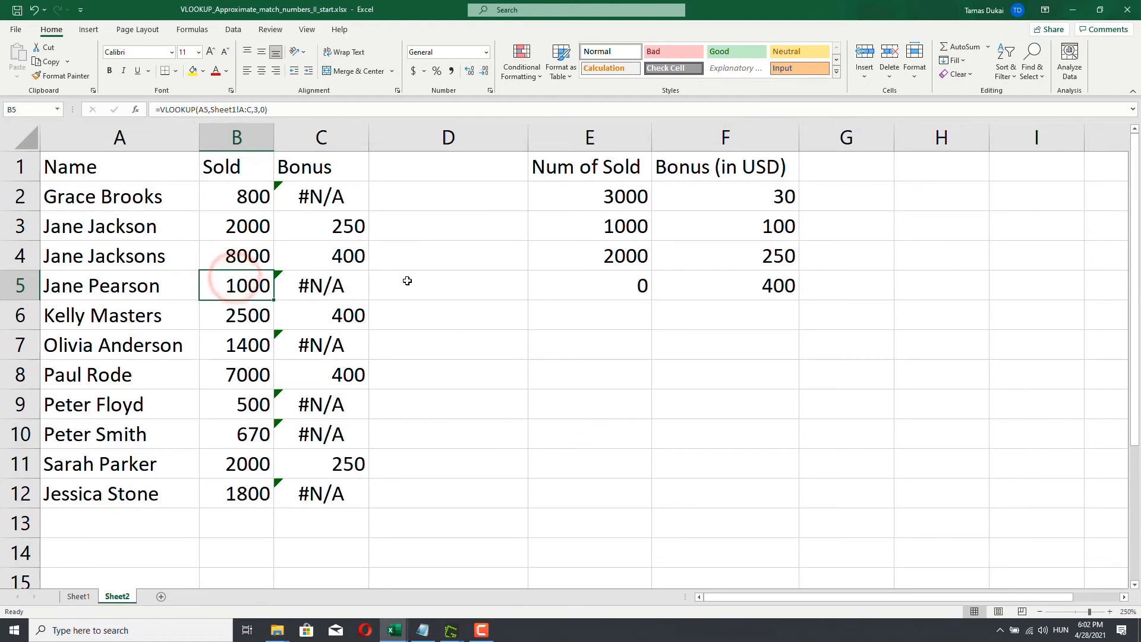
click(340, 286)
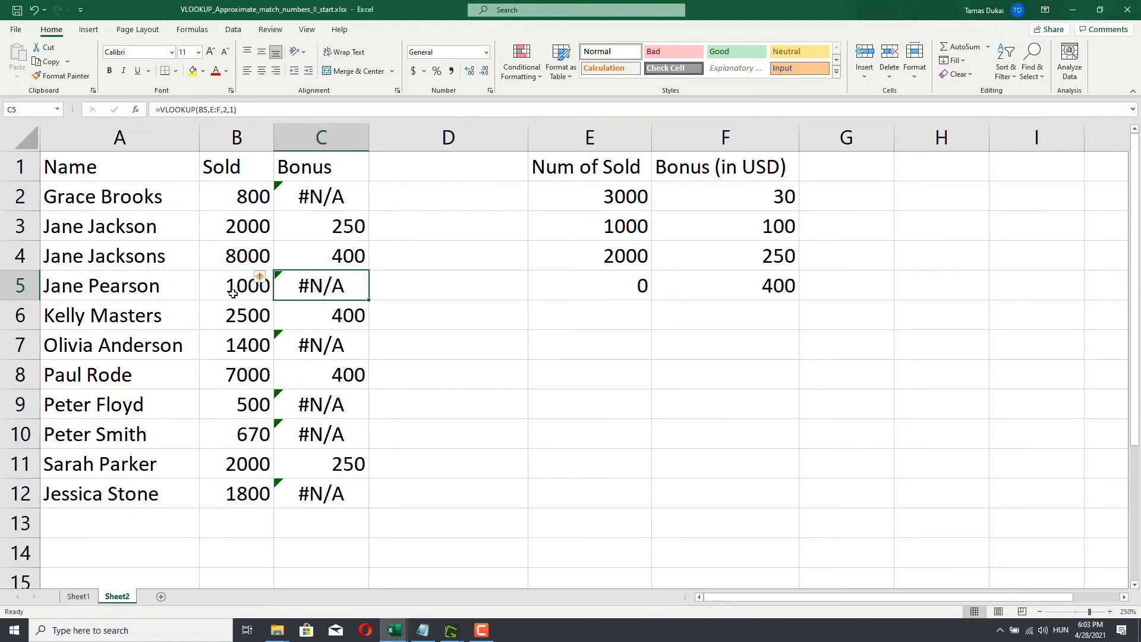
click(237, 497)
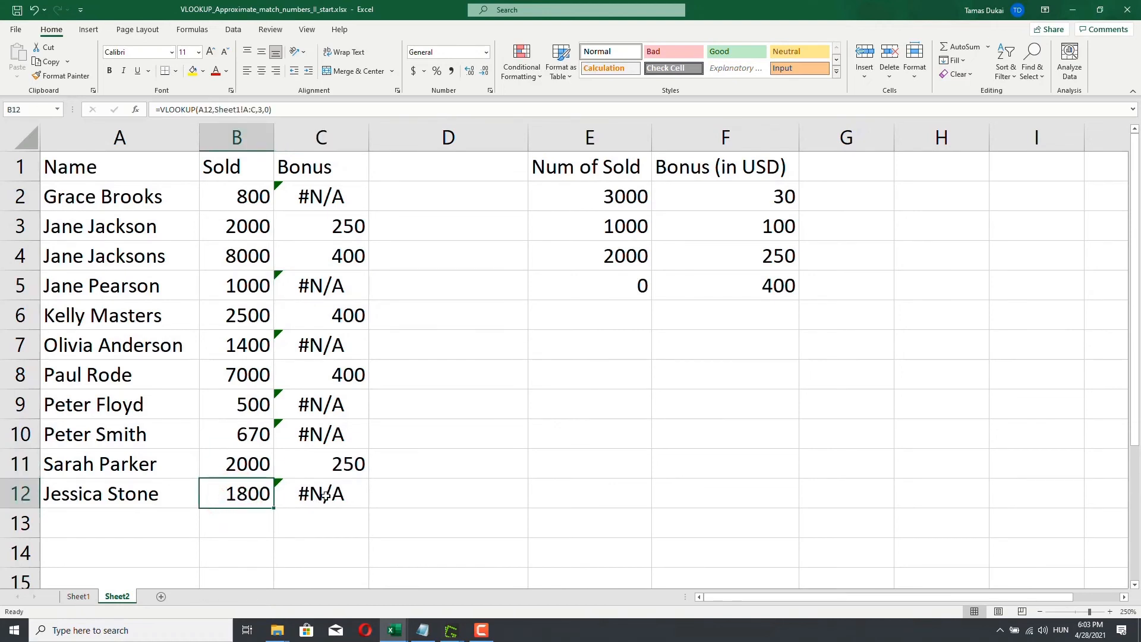
click(251, 473)
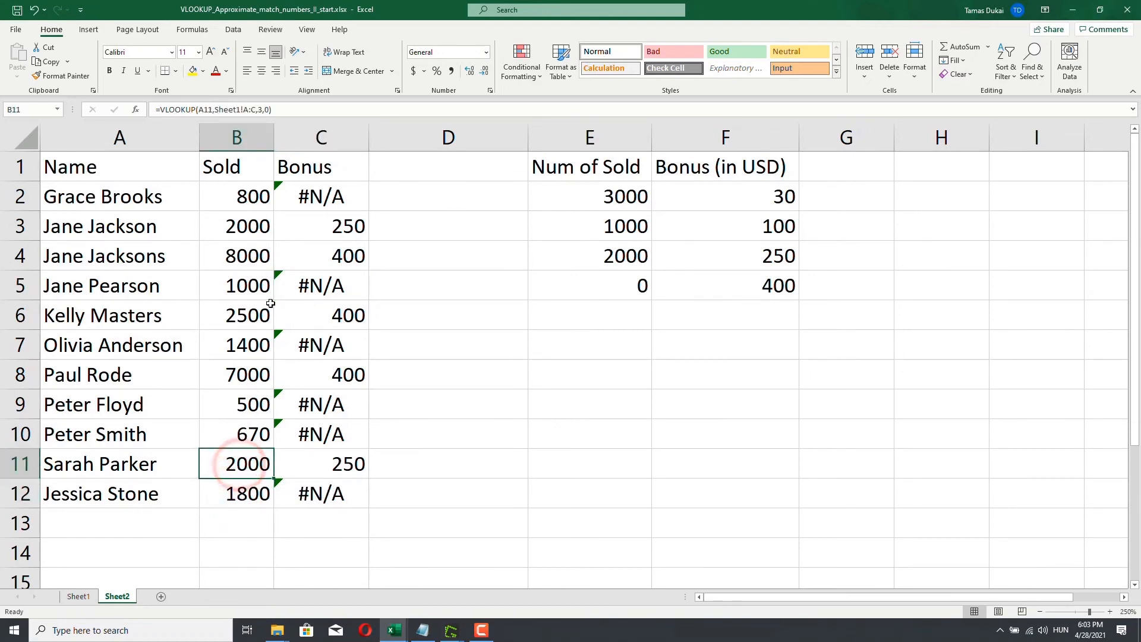
click(248, 229)
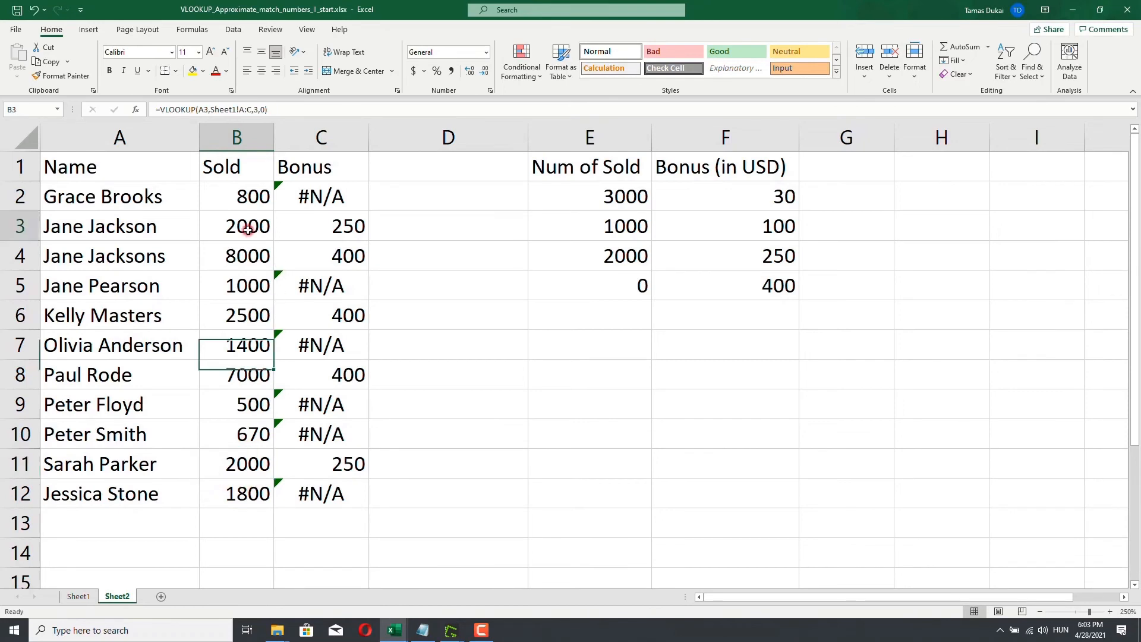
click(246, 464)
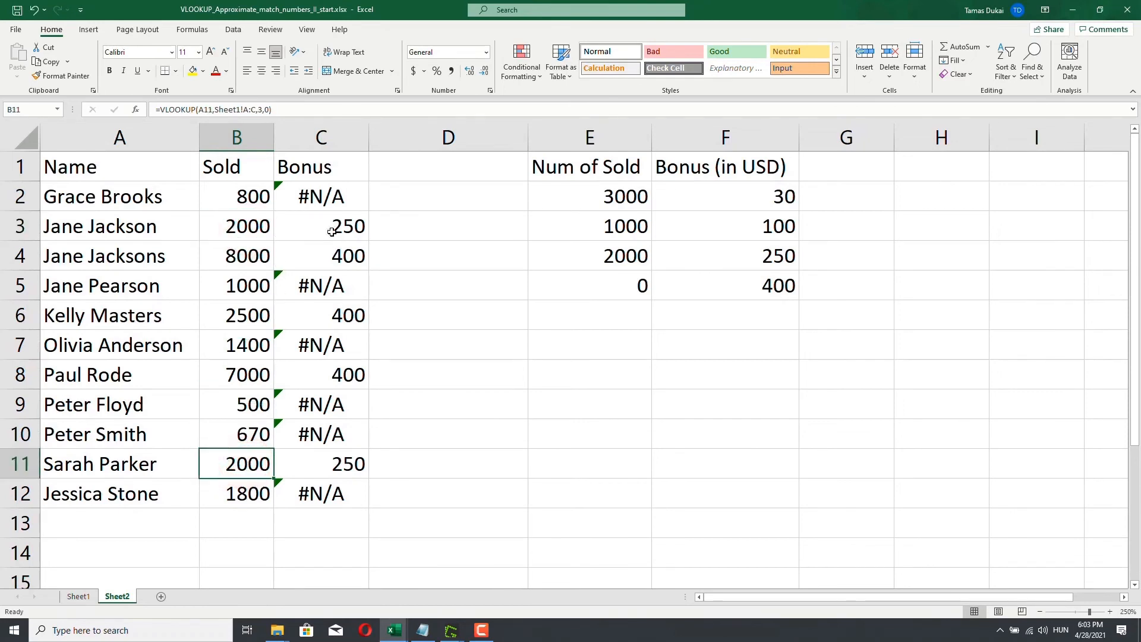
- Review the whole Bonus column C2:C12 against the order of the thresholds in E2:E5
drag(332, 194, 314, 494)
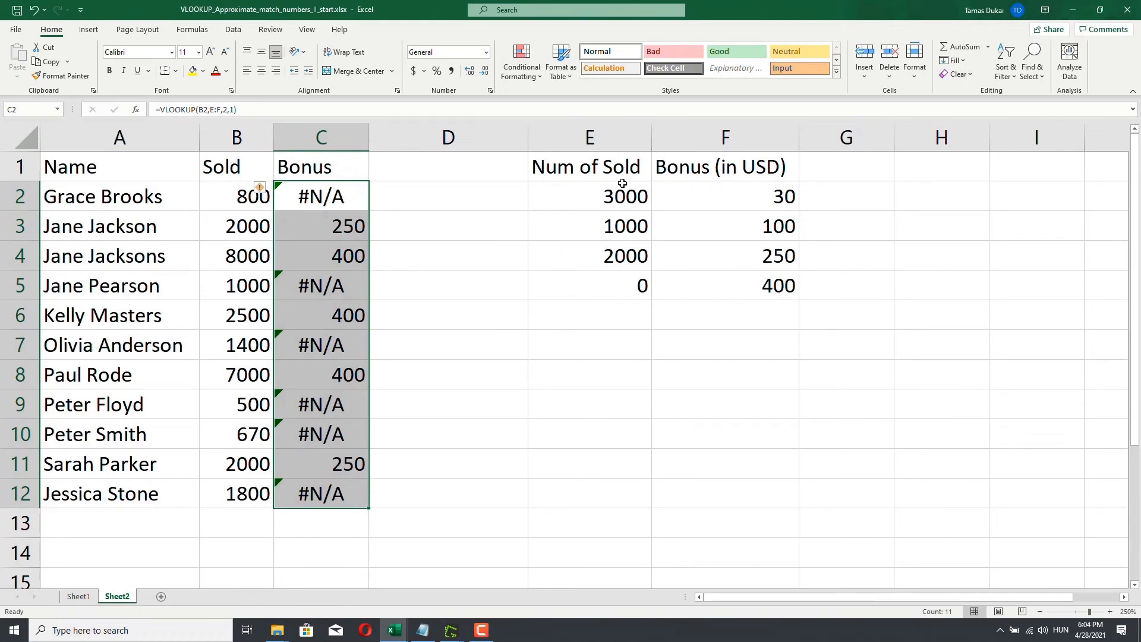
click(239, 316)
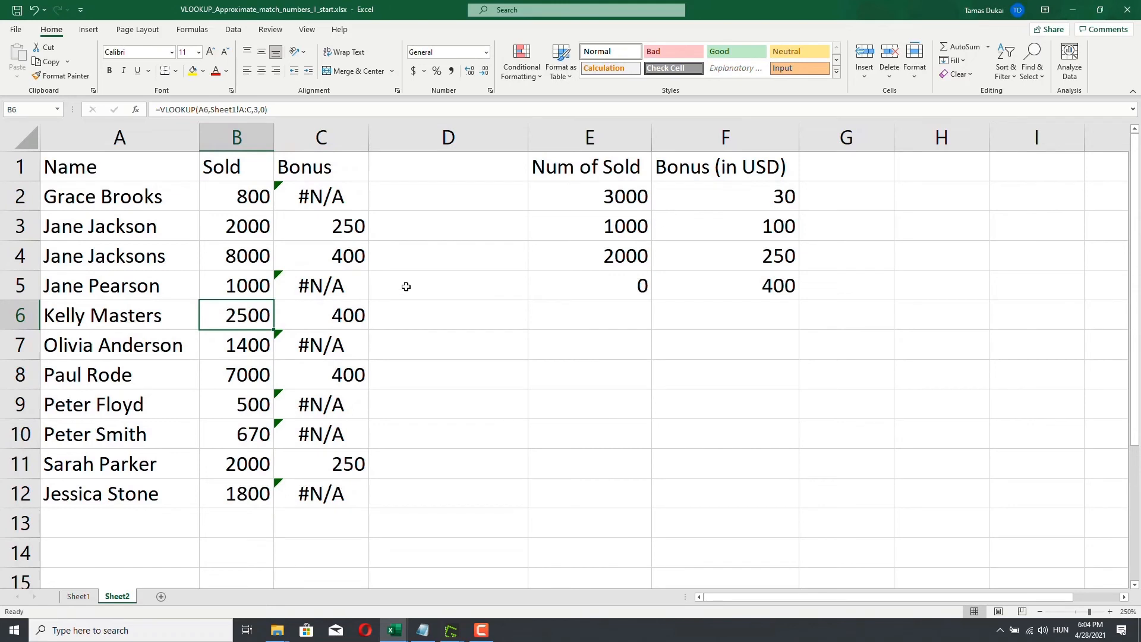
click(599, 201)
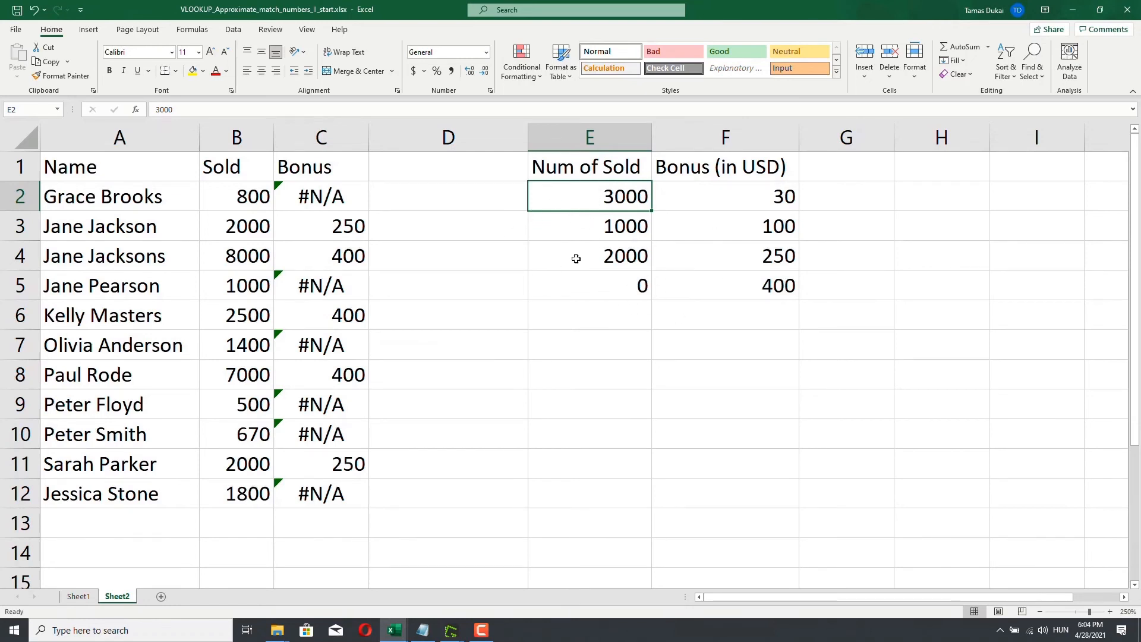
click(608, 283)
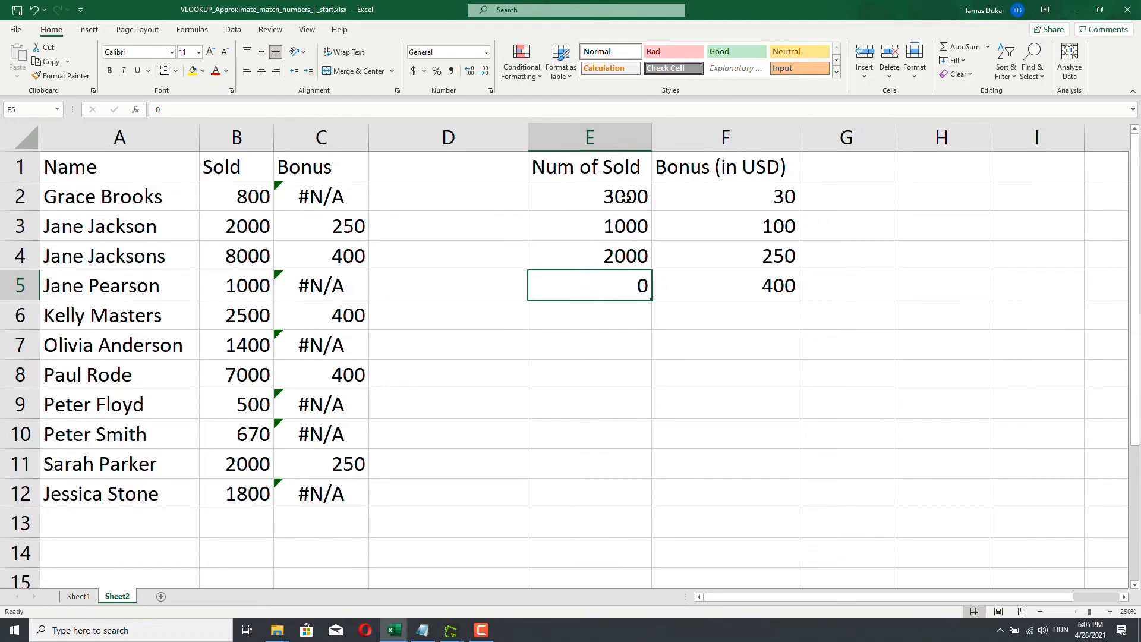
drag(625, 195, 619, 286)
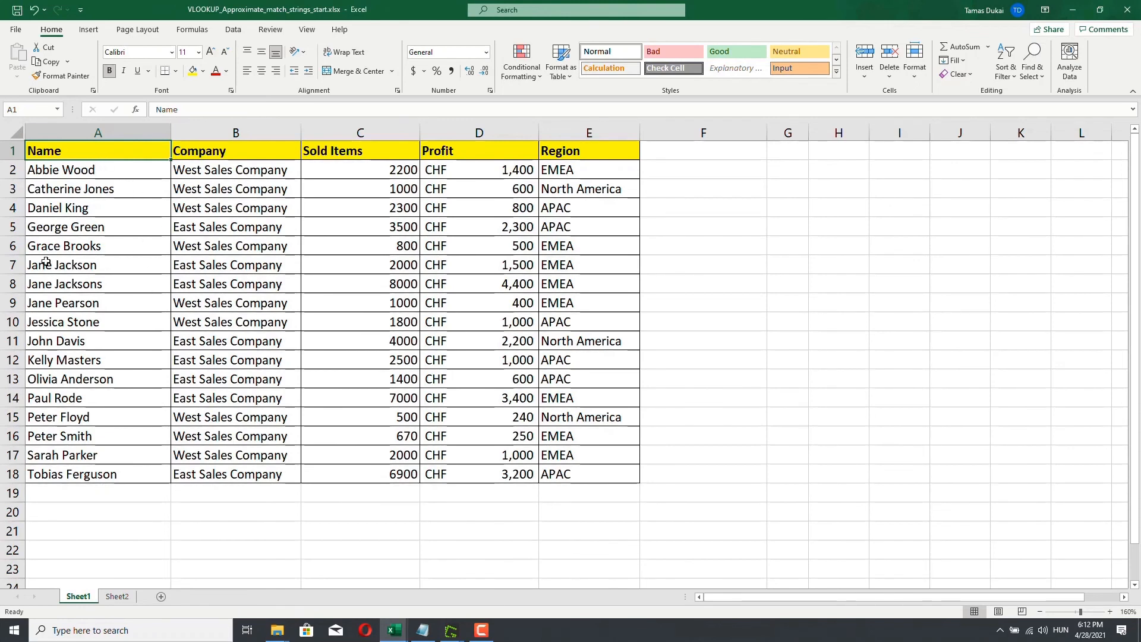
- In the VLOOKUP_Approximate_match_strings_start workbook, compare the similar names and their Sold Items in rows 7 and 8 of Sheet1
drag(12, 265, 10, 282)
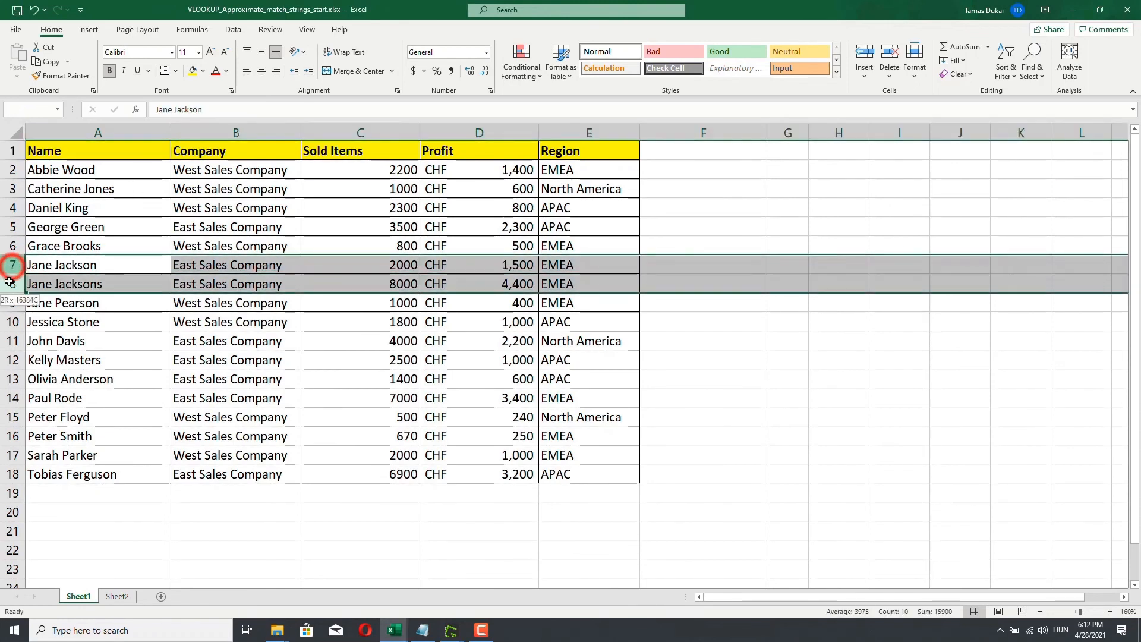
click(45, 265)
click(69, 288)
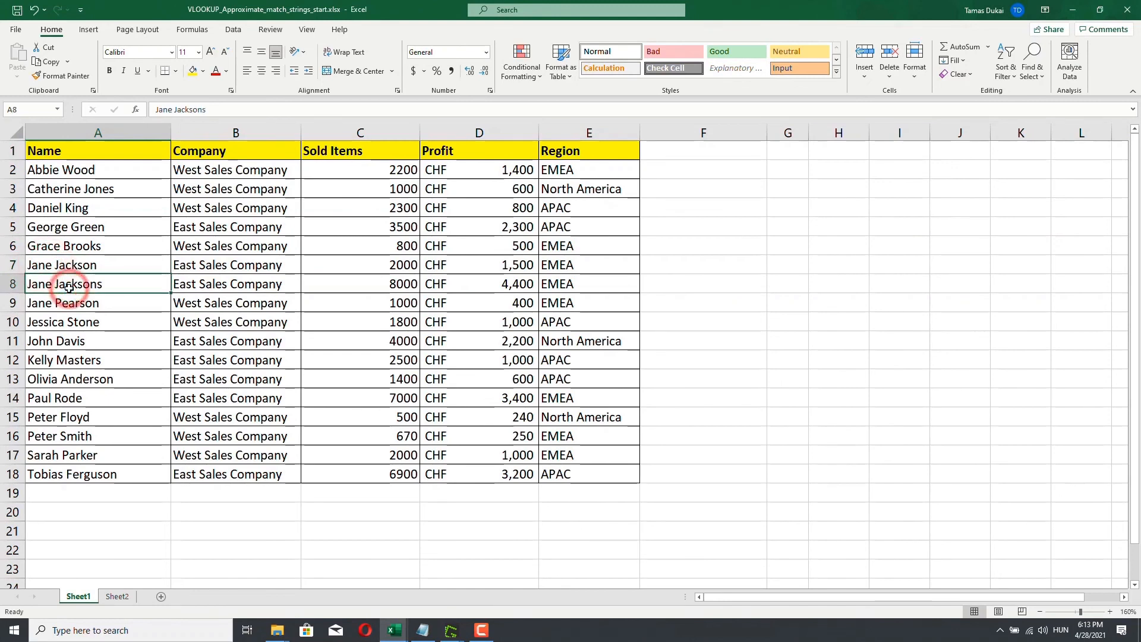
click(65, 265)
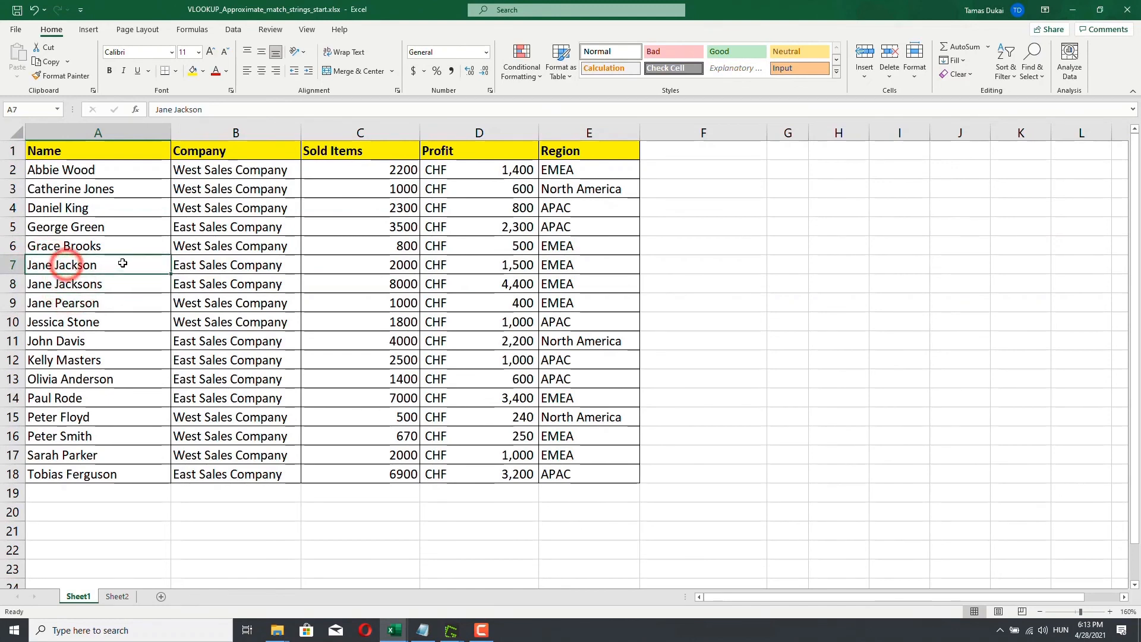
click(335, 267)
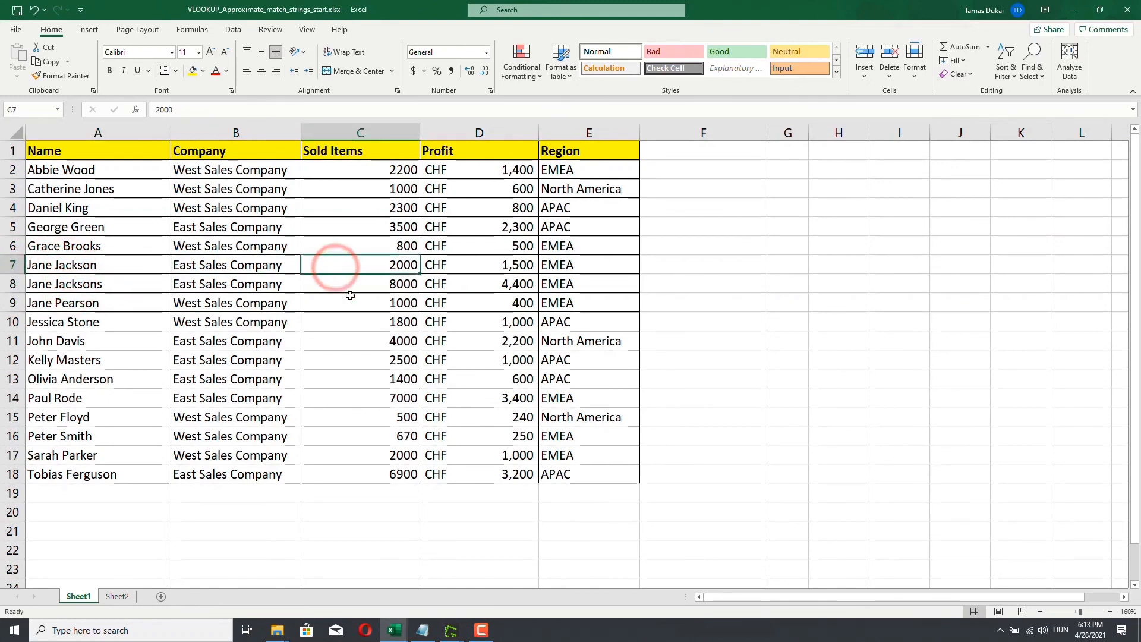
click(99, 287)
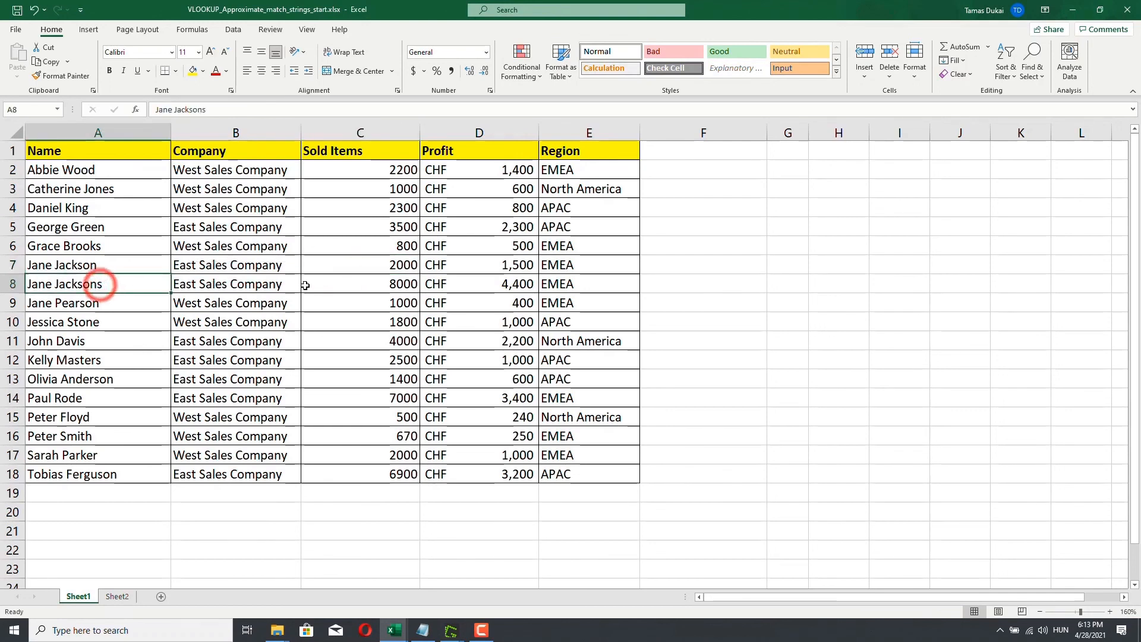
click(328, 283)
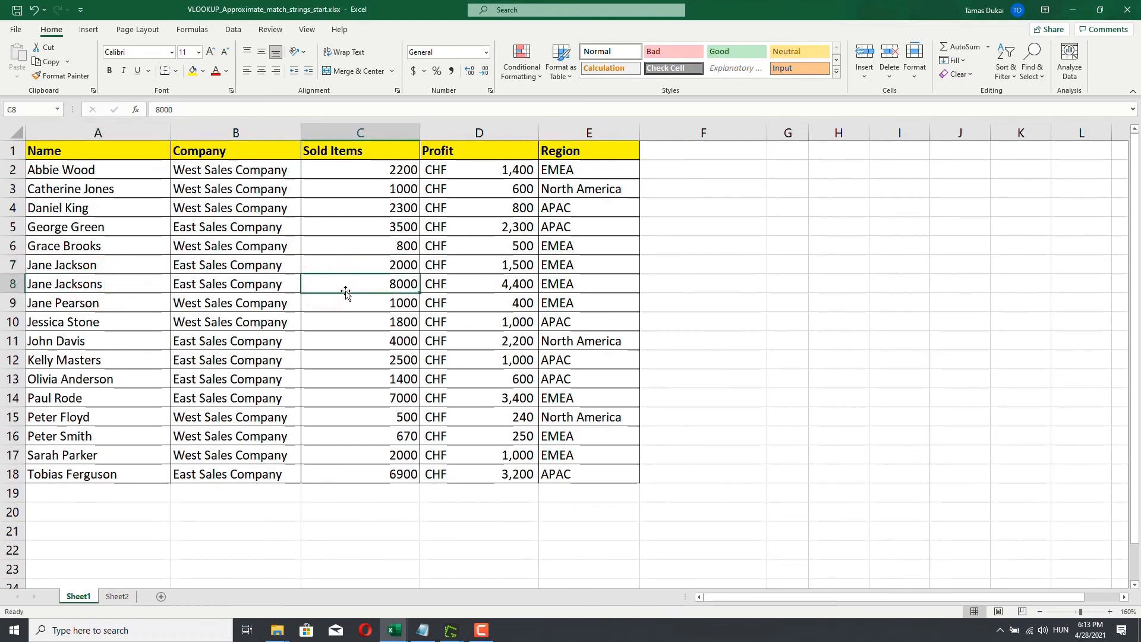
- On Sheet2, examine the approximate-match VLOOKUP formulas in B2 and B3 together with the lookup names in A2 and A3
click(117, 596)
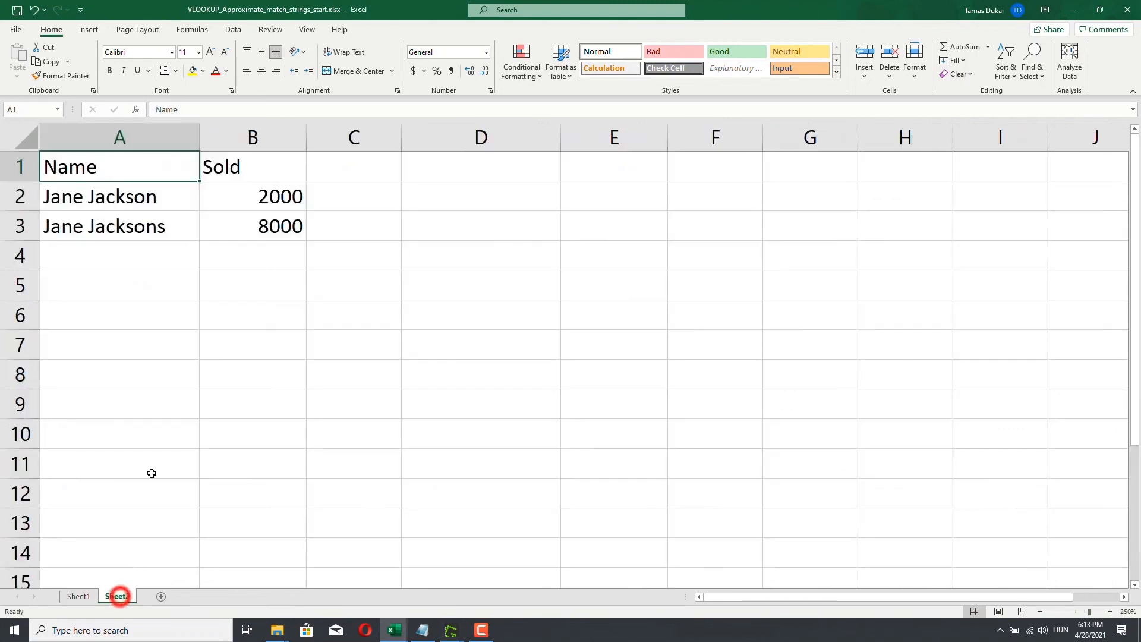
click(243, 192)
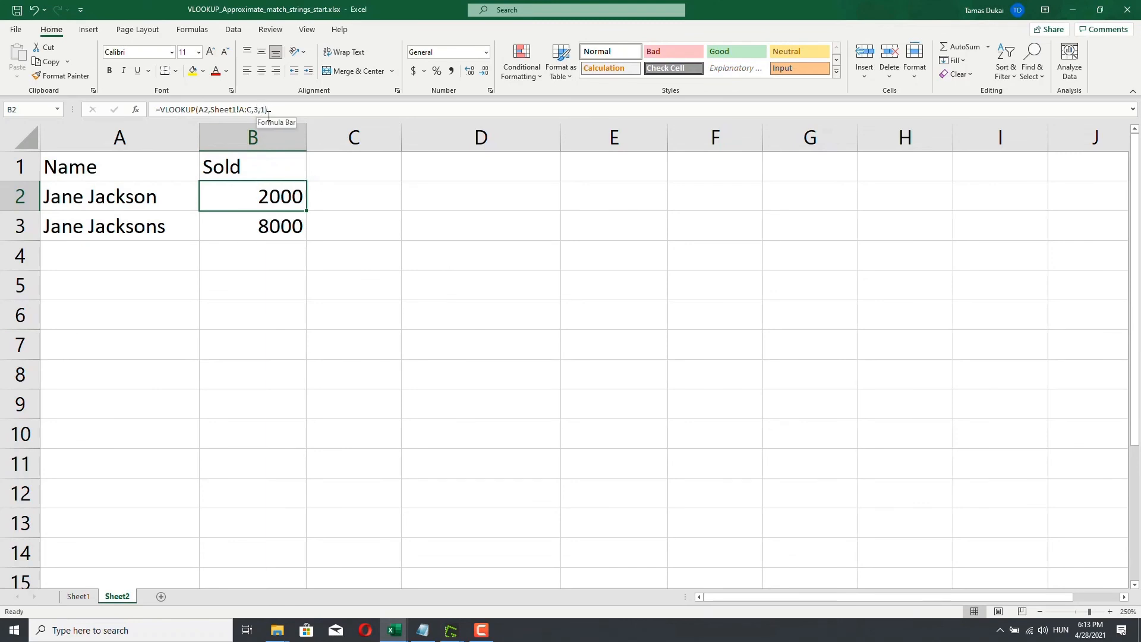
click(254, 225)
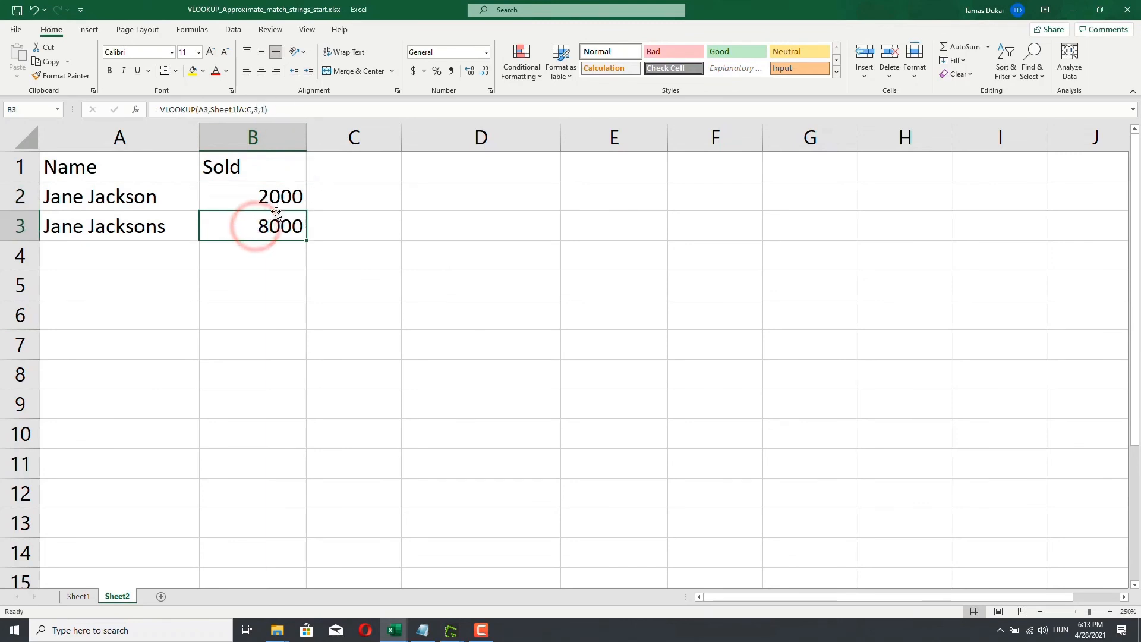
click(240, 198)
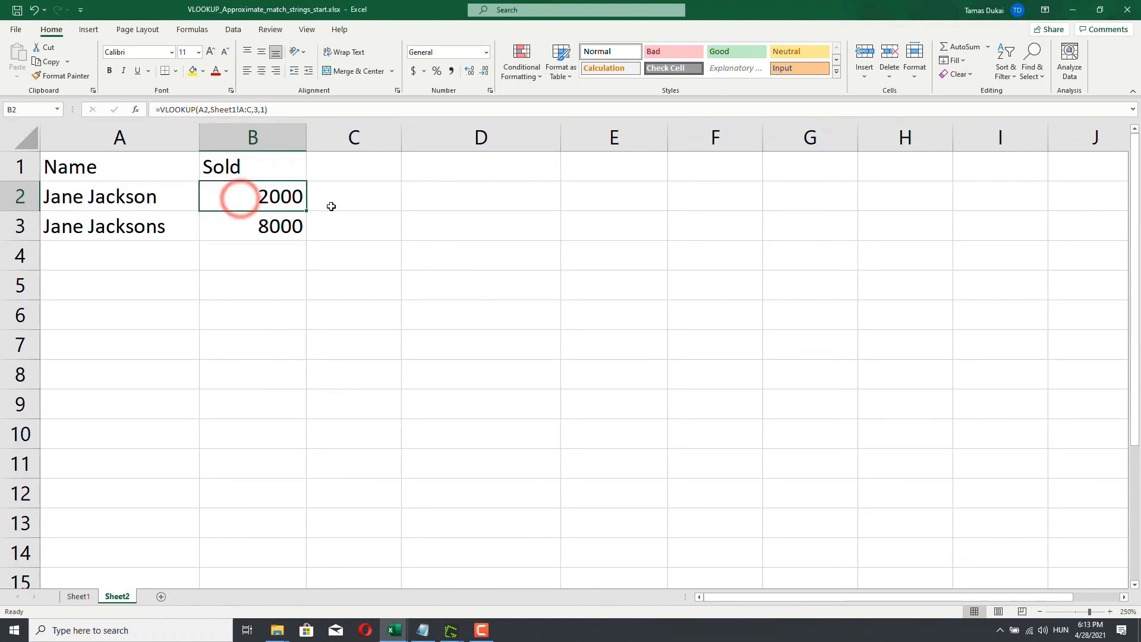
click(102, 199)
click(105, 234)
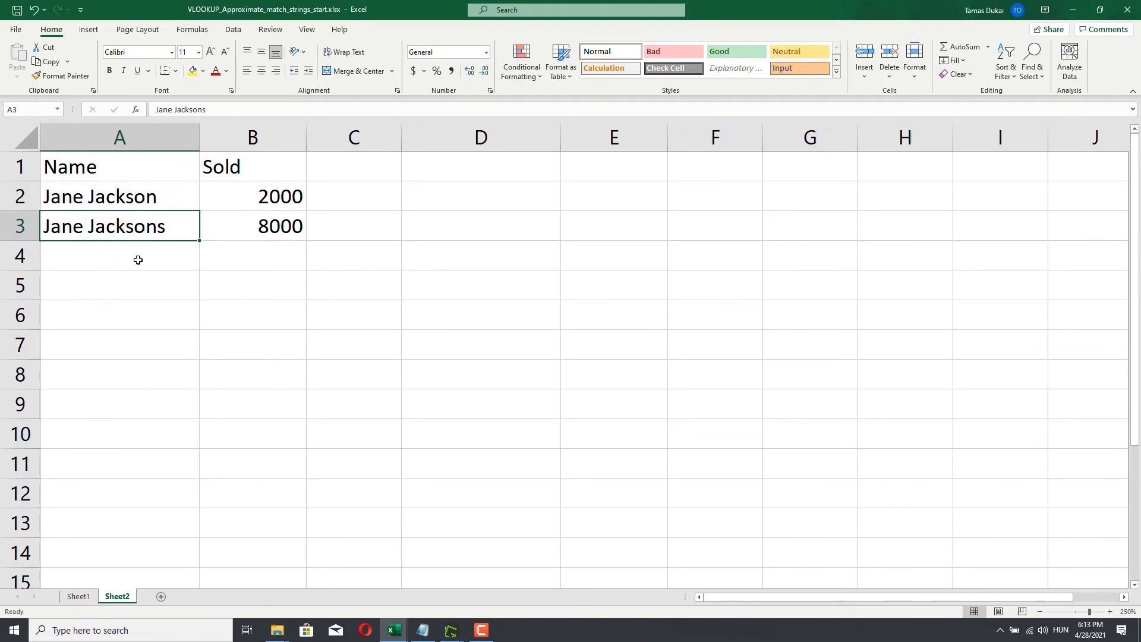
click(103, 200)
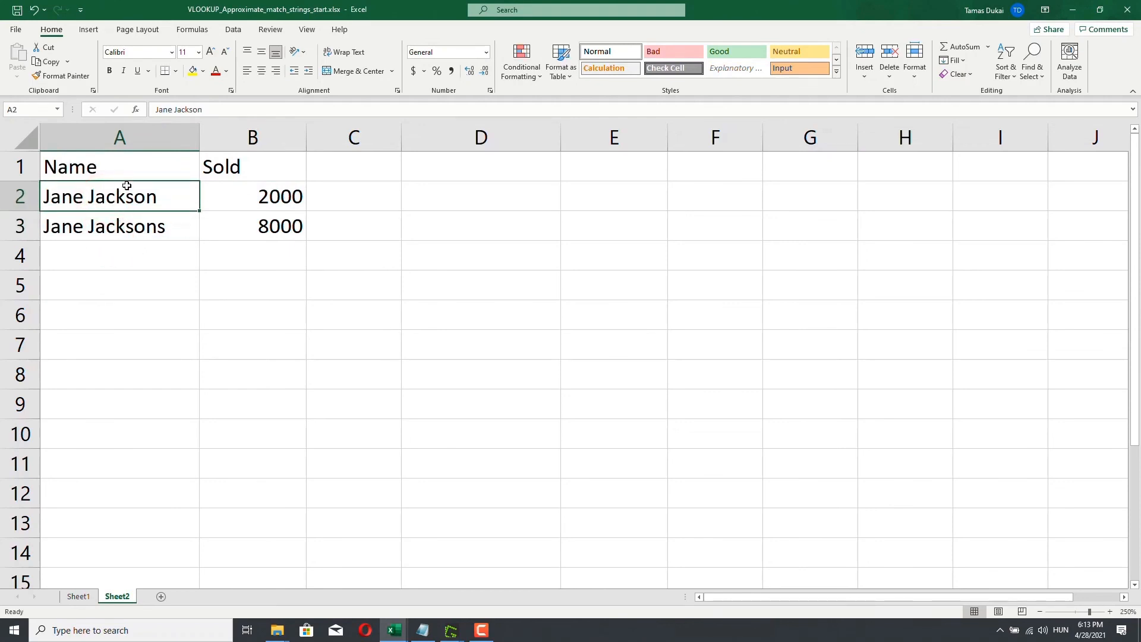
click(249, 208)
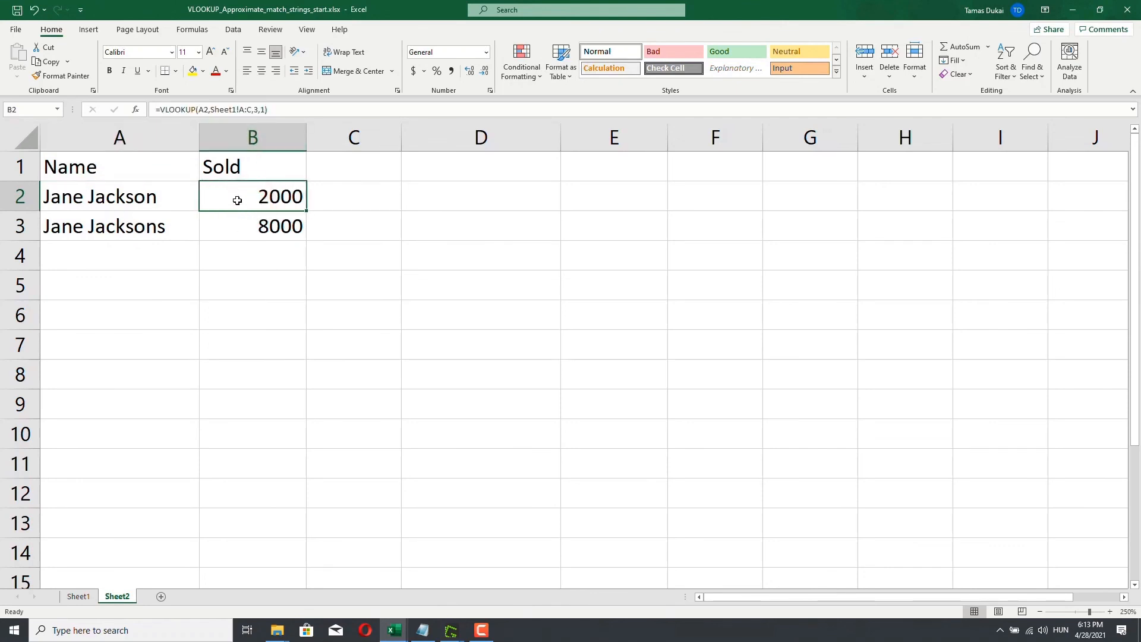
- Delete the final letter of the lookup name in A2 and check the VLOOKUP result in B2
click(170, 204)
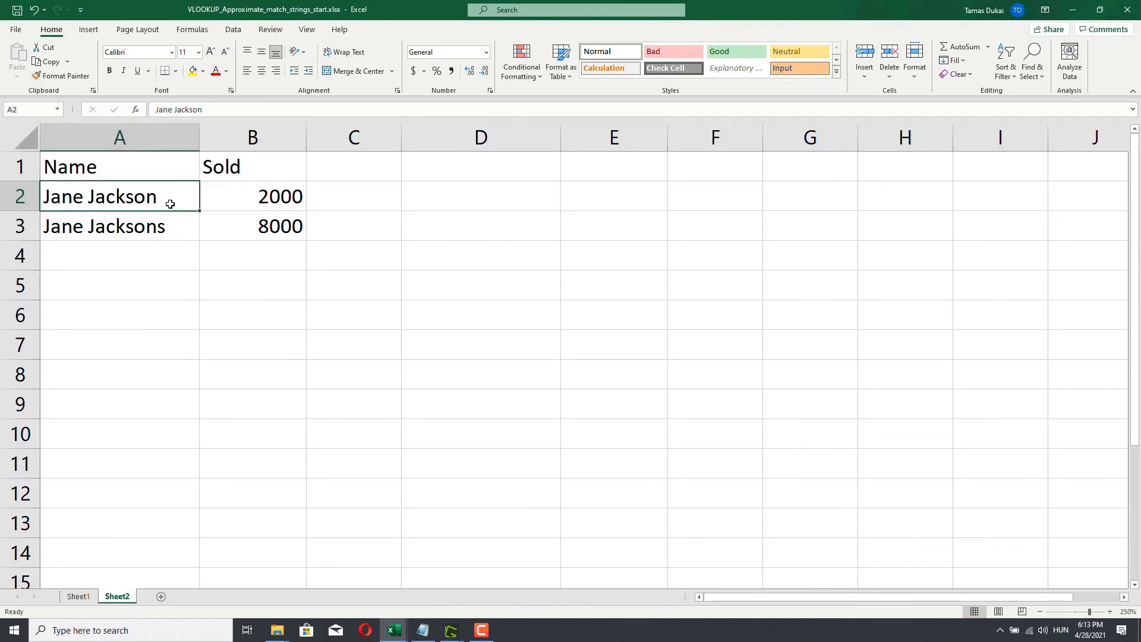
double_click(172, 196)
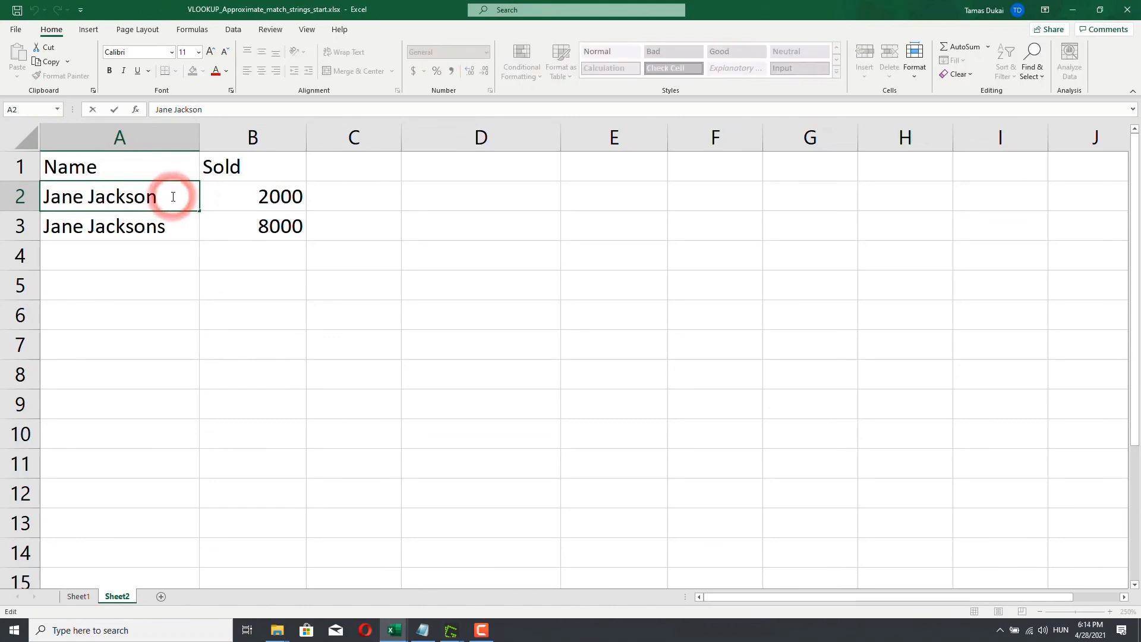
key(BackSpace)
key(Return)
click(236, 195)
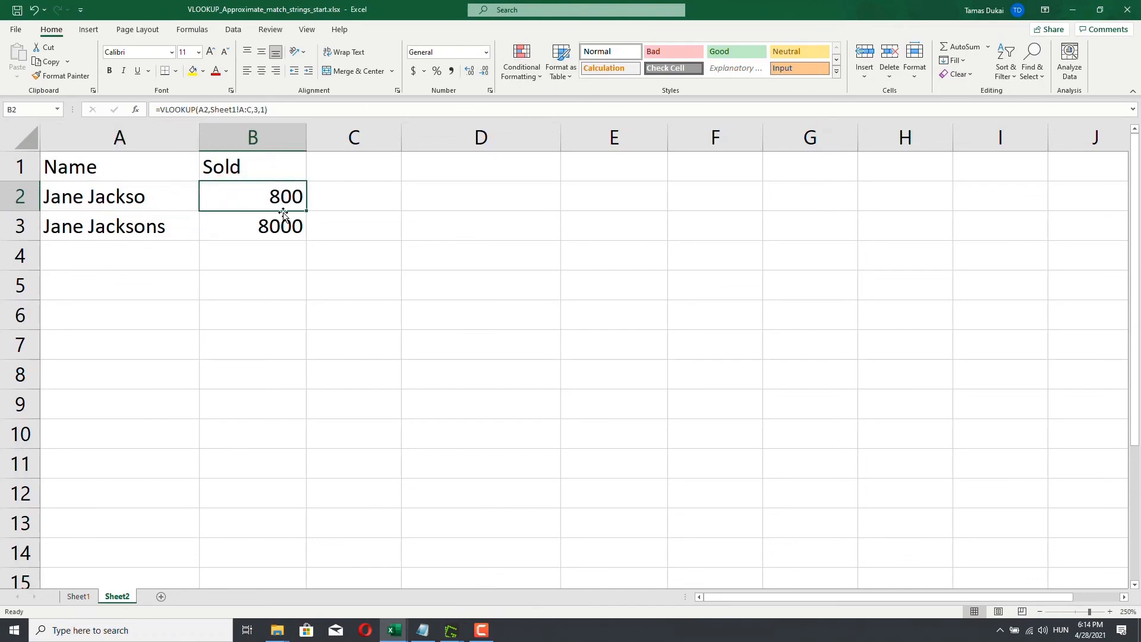
- On Sheet1, compare the names and Sold Items in rows 6 and 7 to trace the approximate match
click(78, 597)
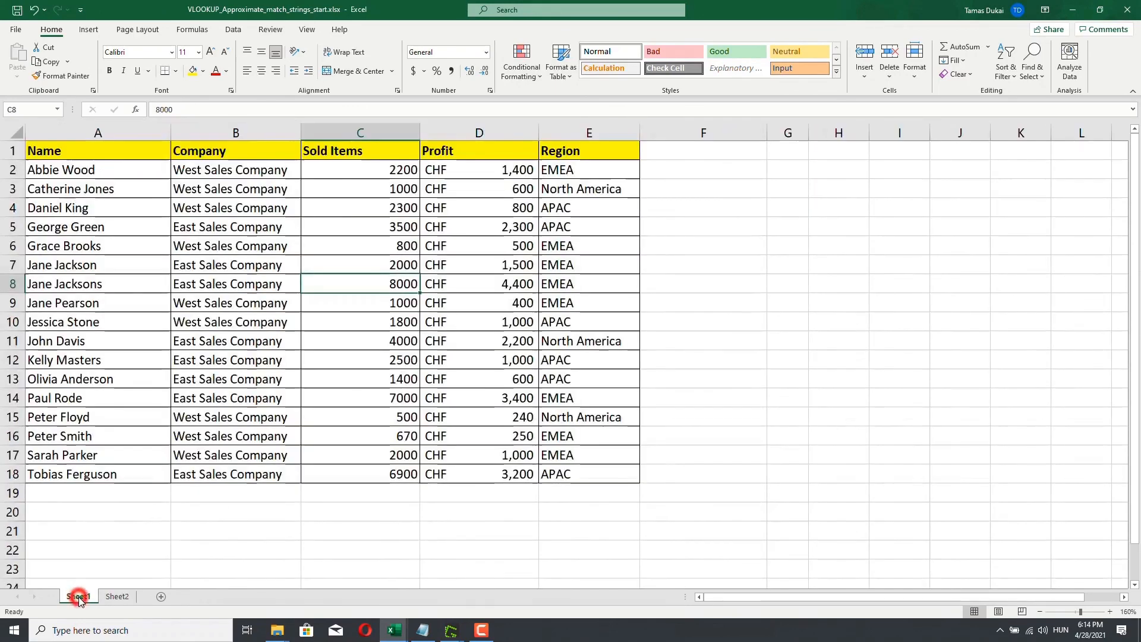
click(12, 246)
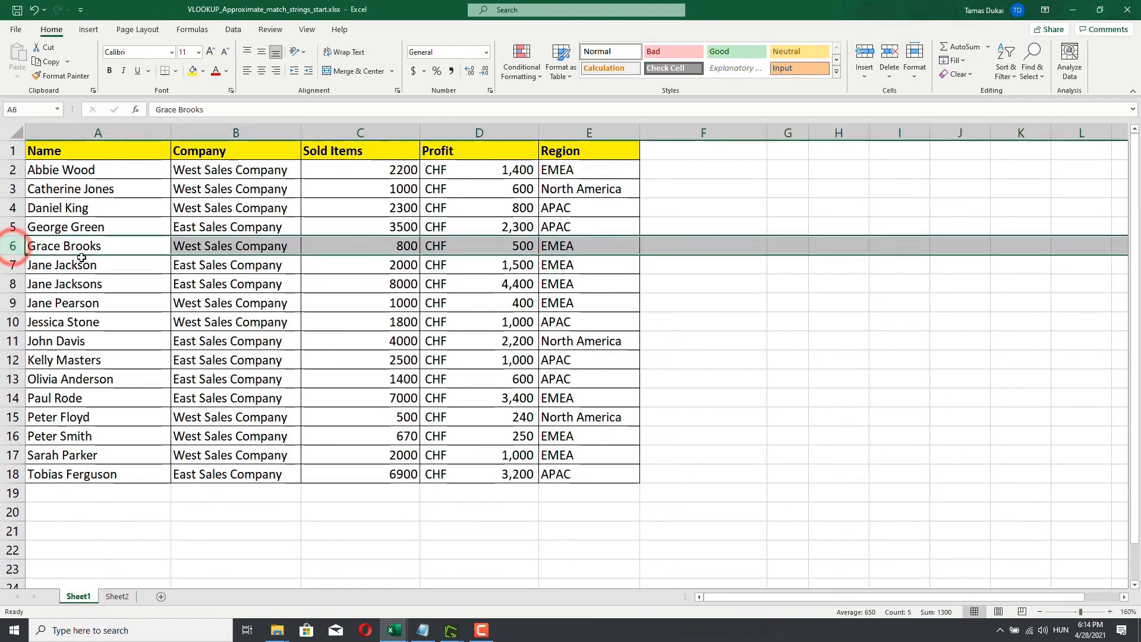
click(12, 265)
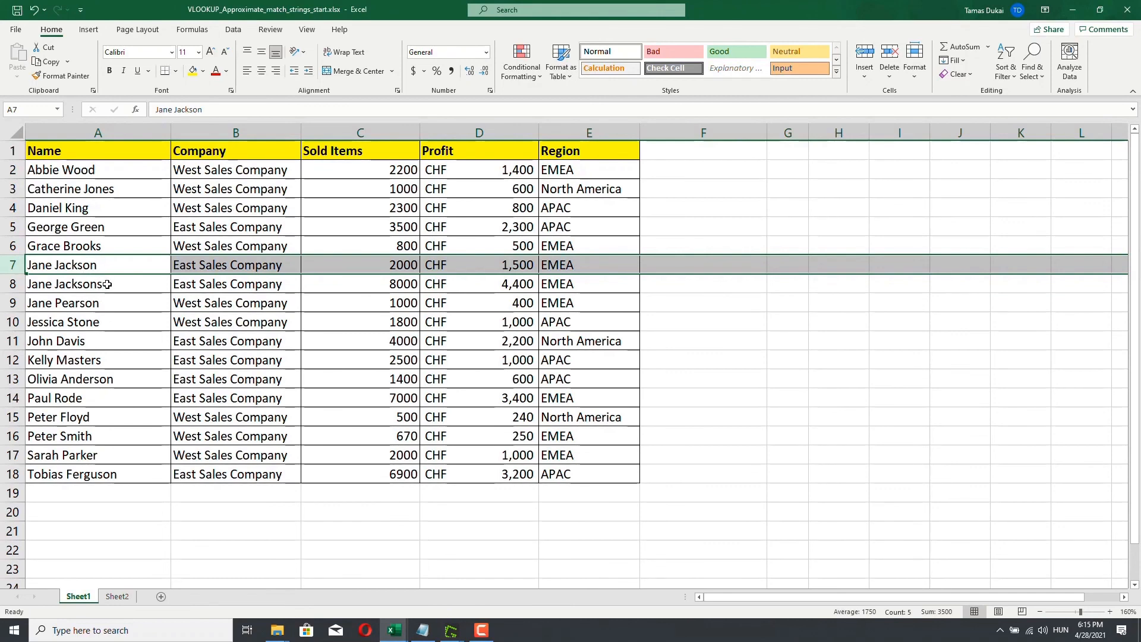
click(70, 245)
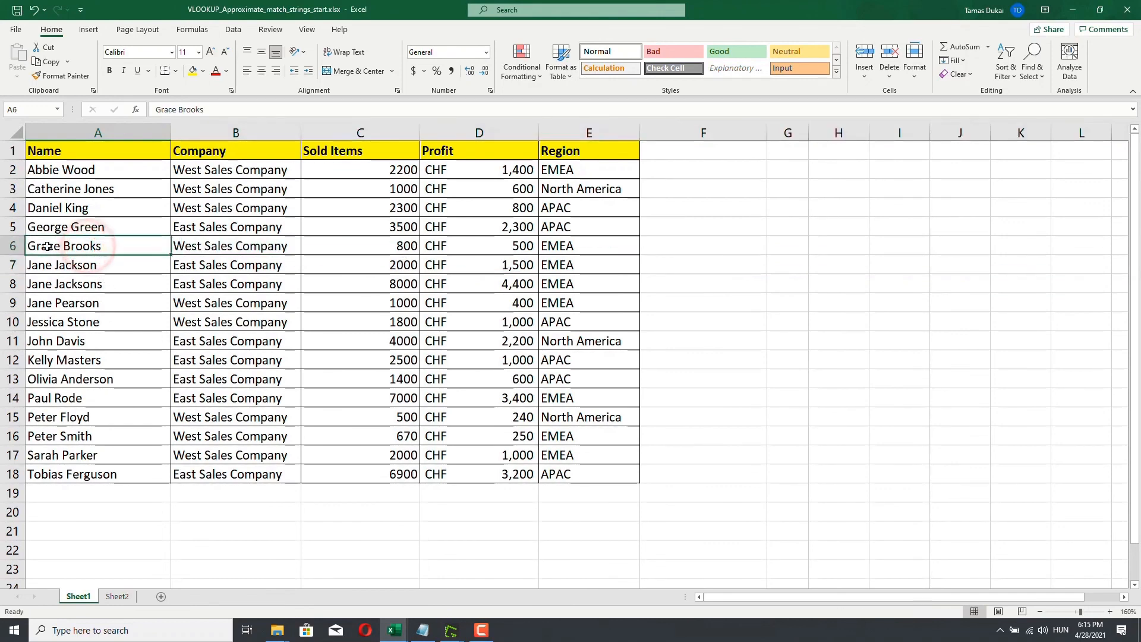
click(391, 241)
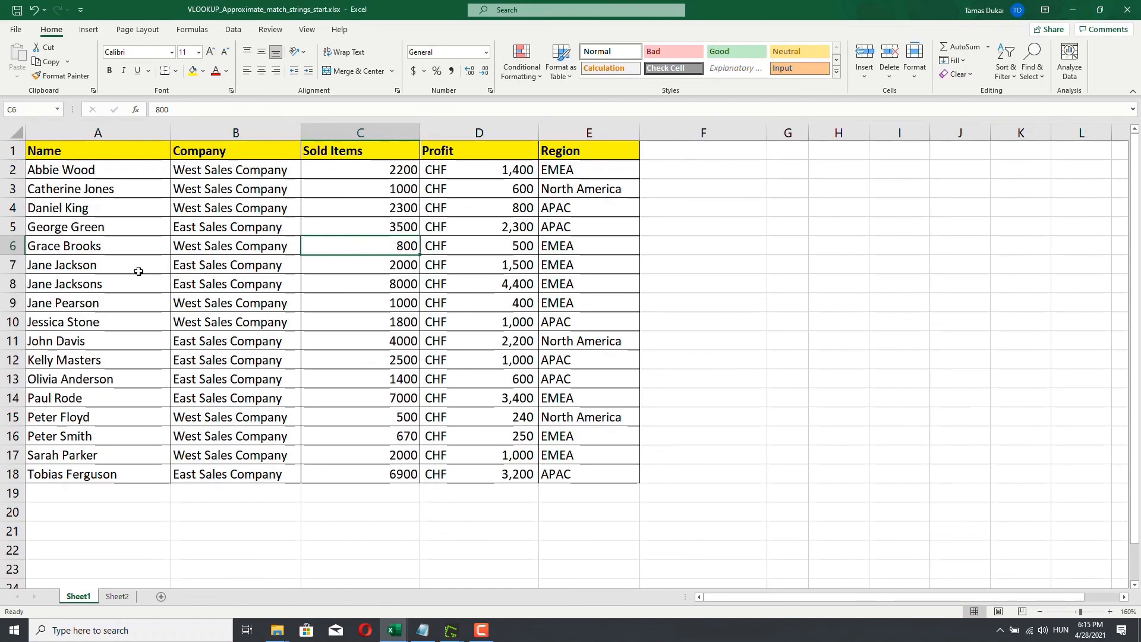
click(94, 266)
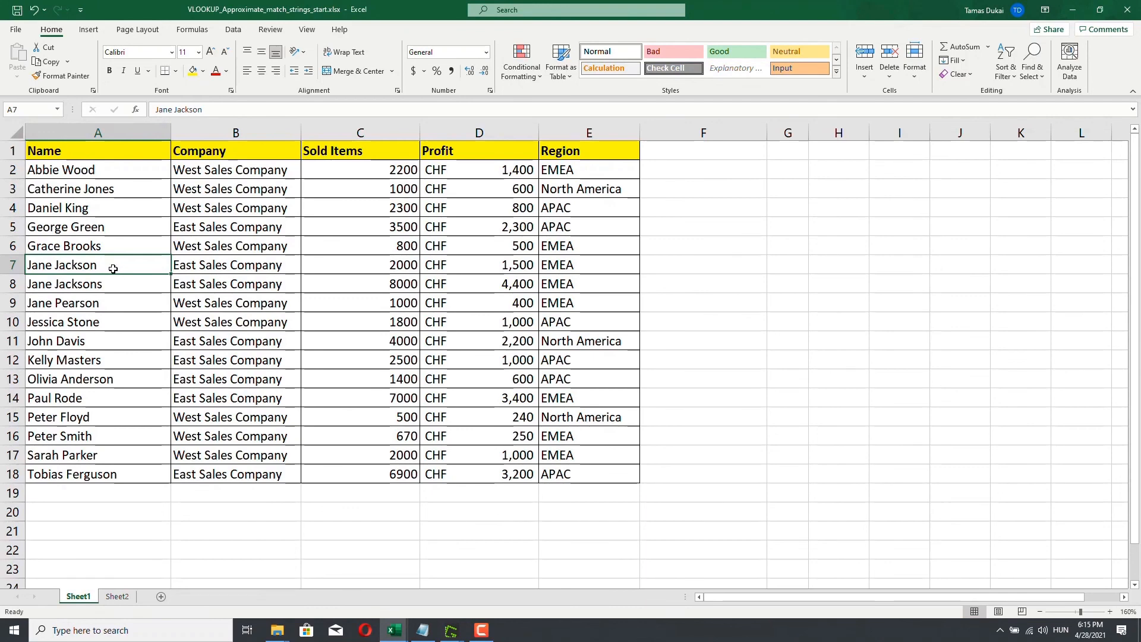
- On Sheet2, switch the VLOOKUP in B2 to exact match by setting its range_lookup argument to 0
click(117, 596)
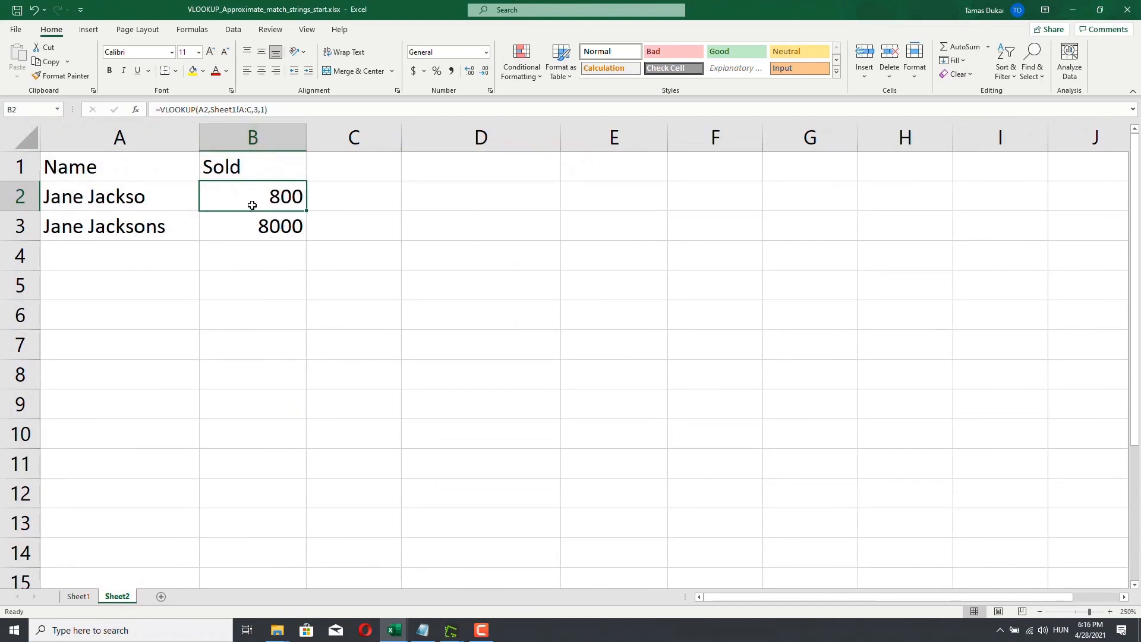
click(272, 108)
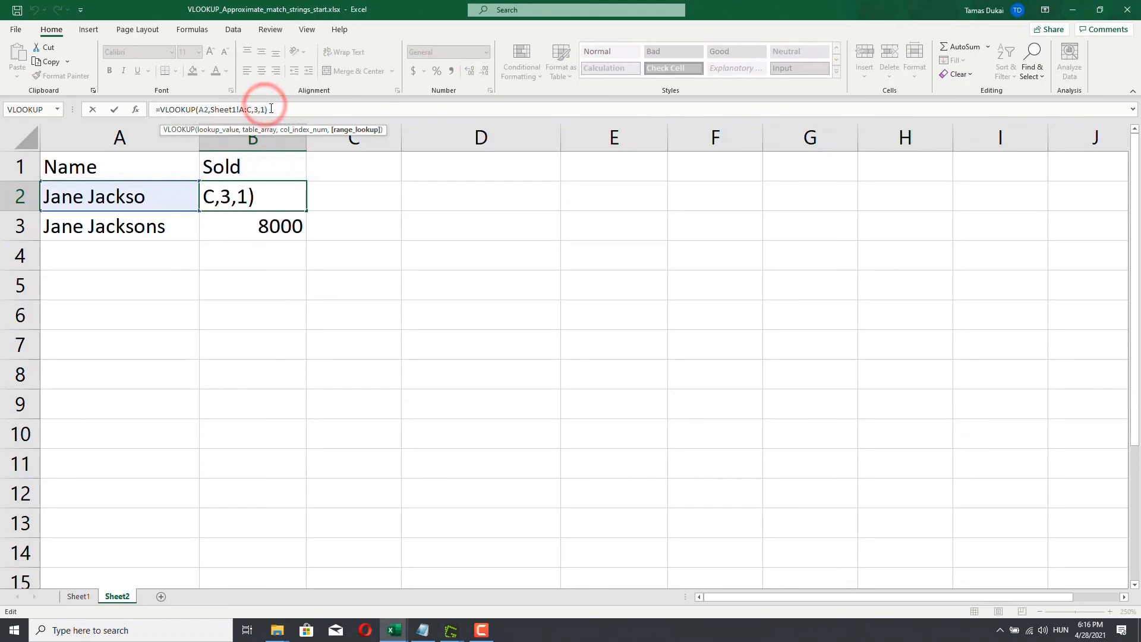
key(Left)
key(BackSpace)
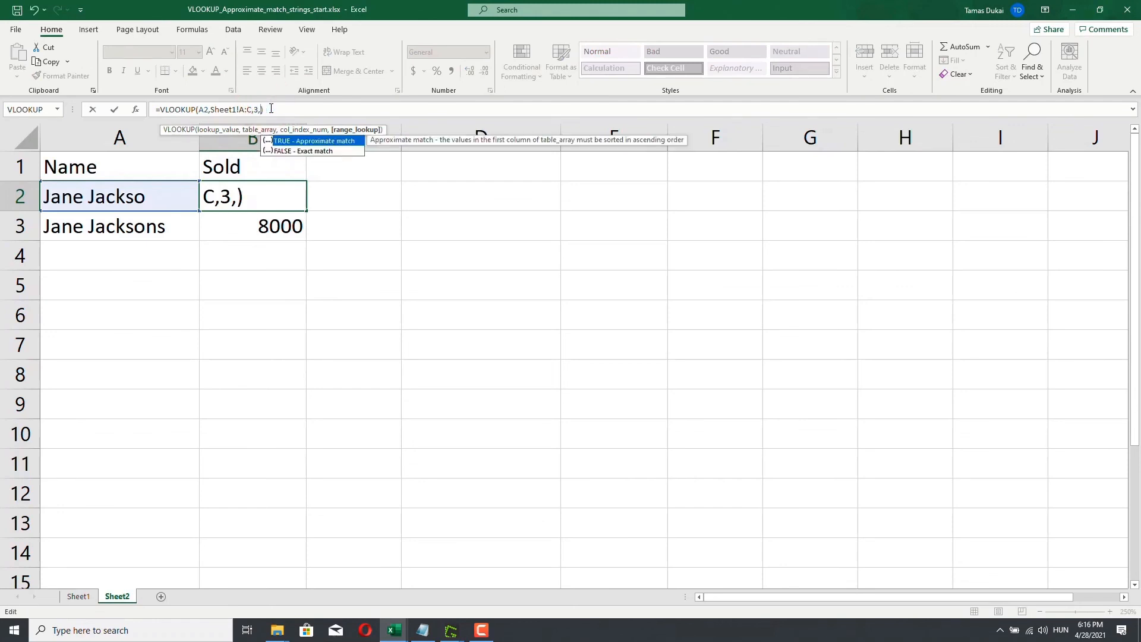
text(0)
key(Return)
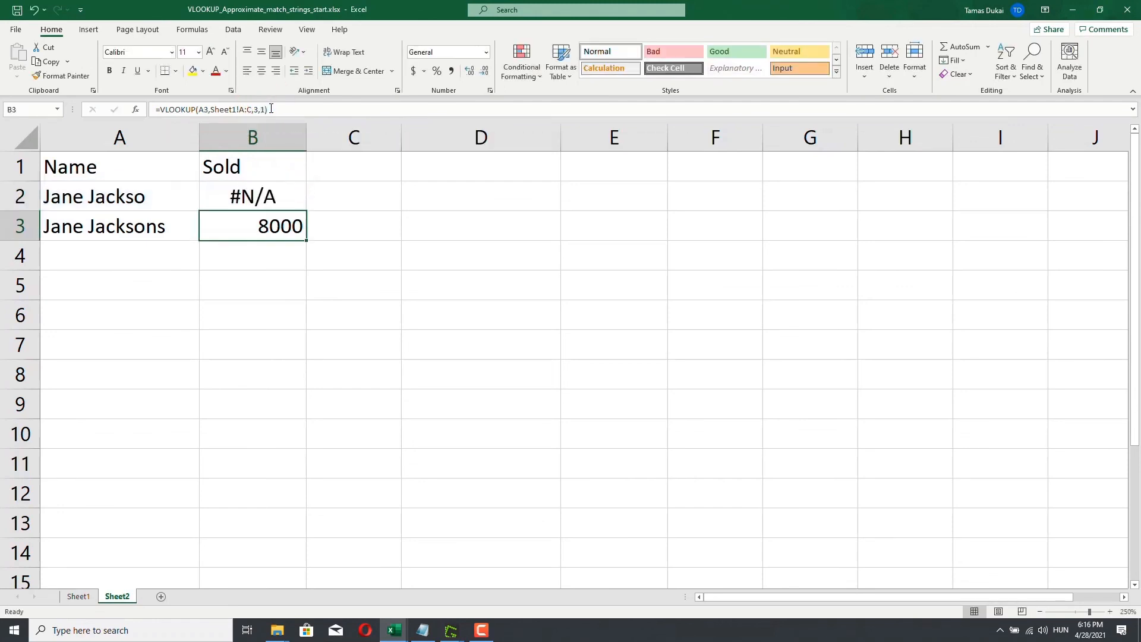
click(289, 202)
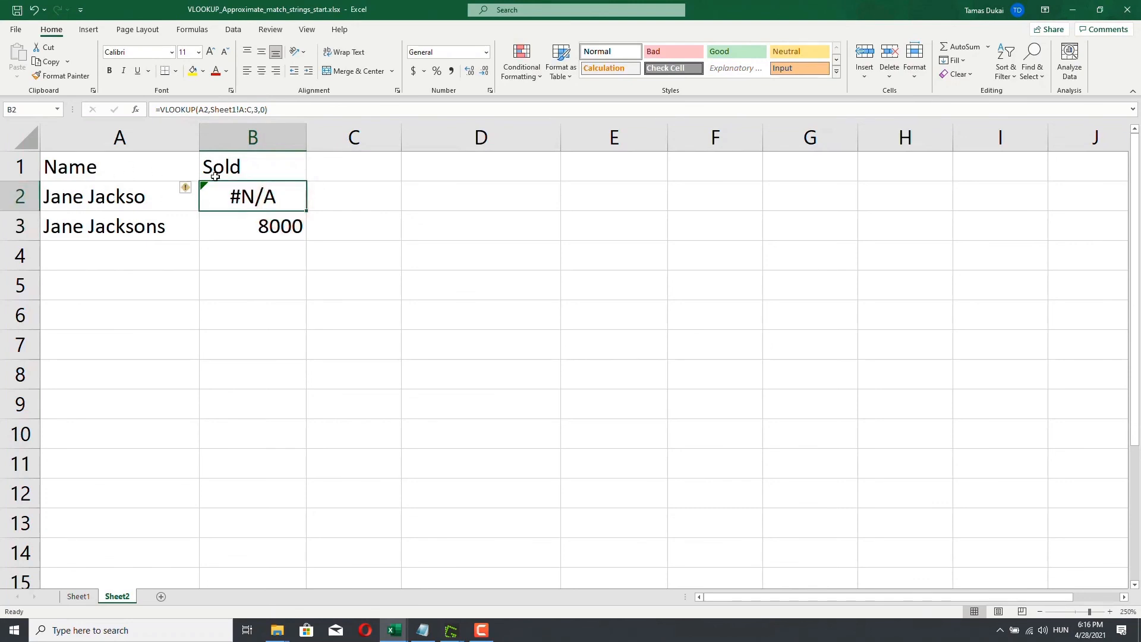
- Set the range_lookup argument of the VLOOKUP in B3 to 0 for an exact match
click(237, 221)
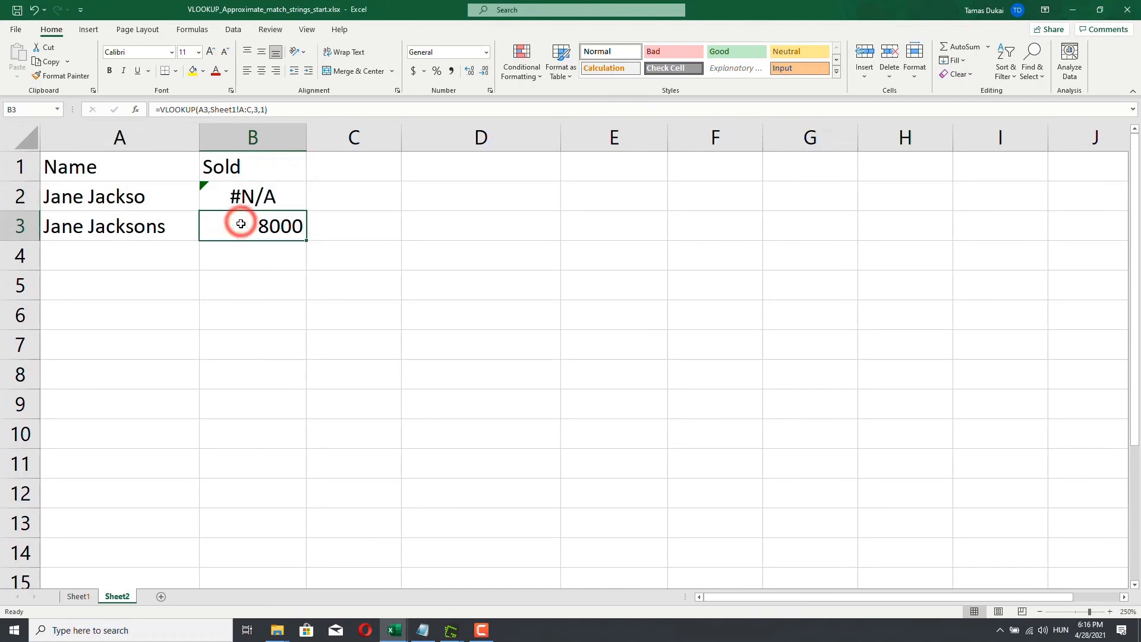
click(267, 110)
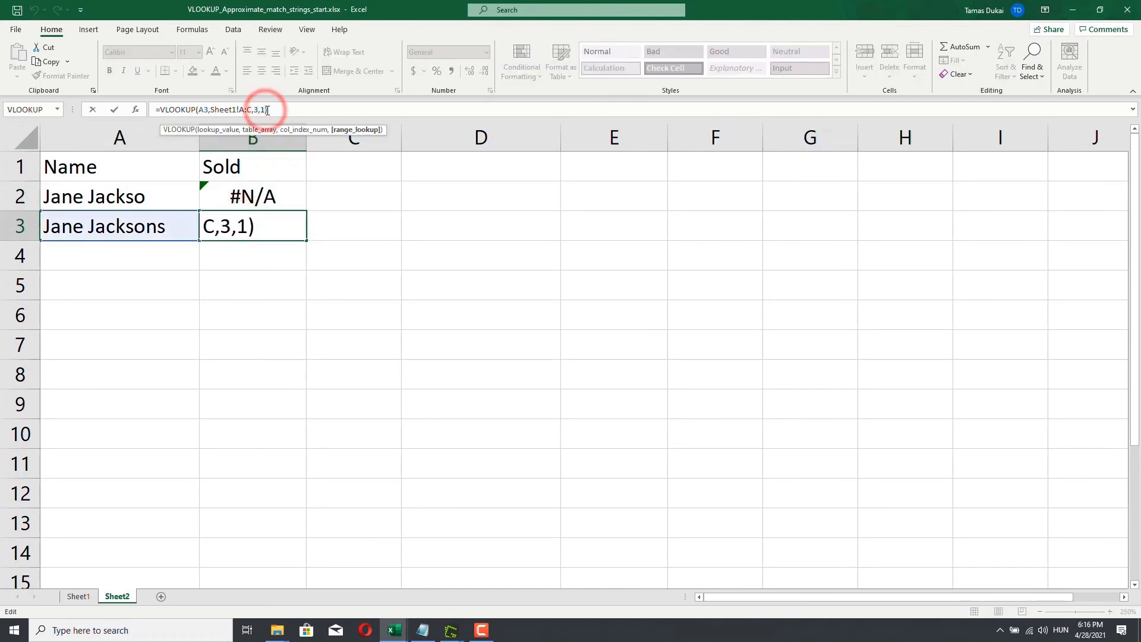
key(BackSpace)
text(0)
key(Return)
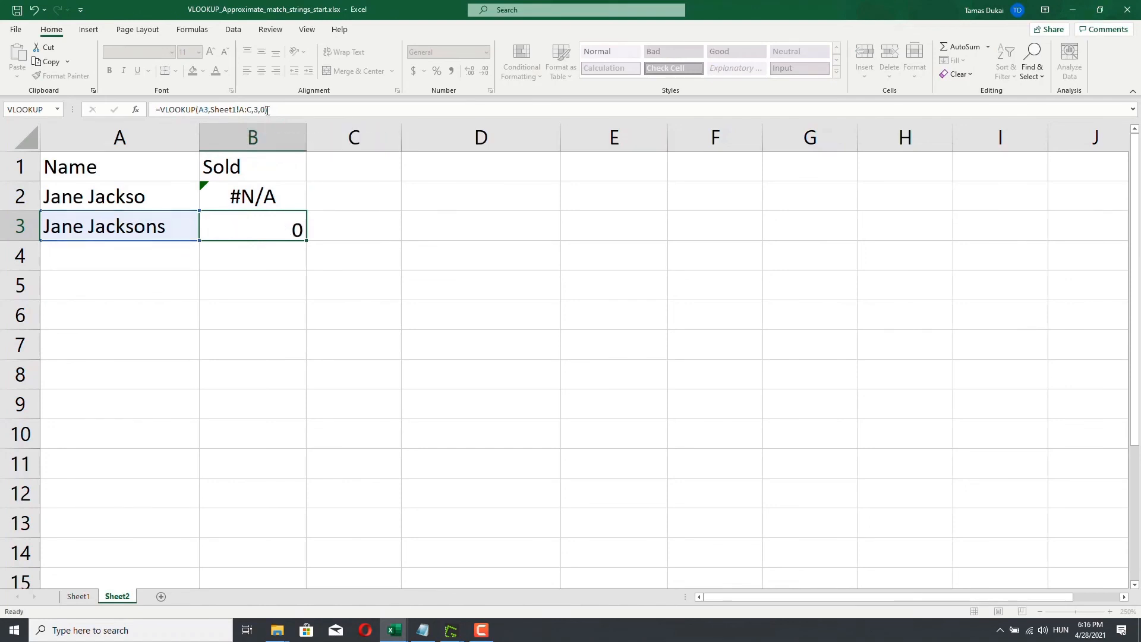
click(271, 228)
- Compare the lookup names in A3 and A2 with the Name column on Sheet1
click(129, 229)
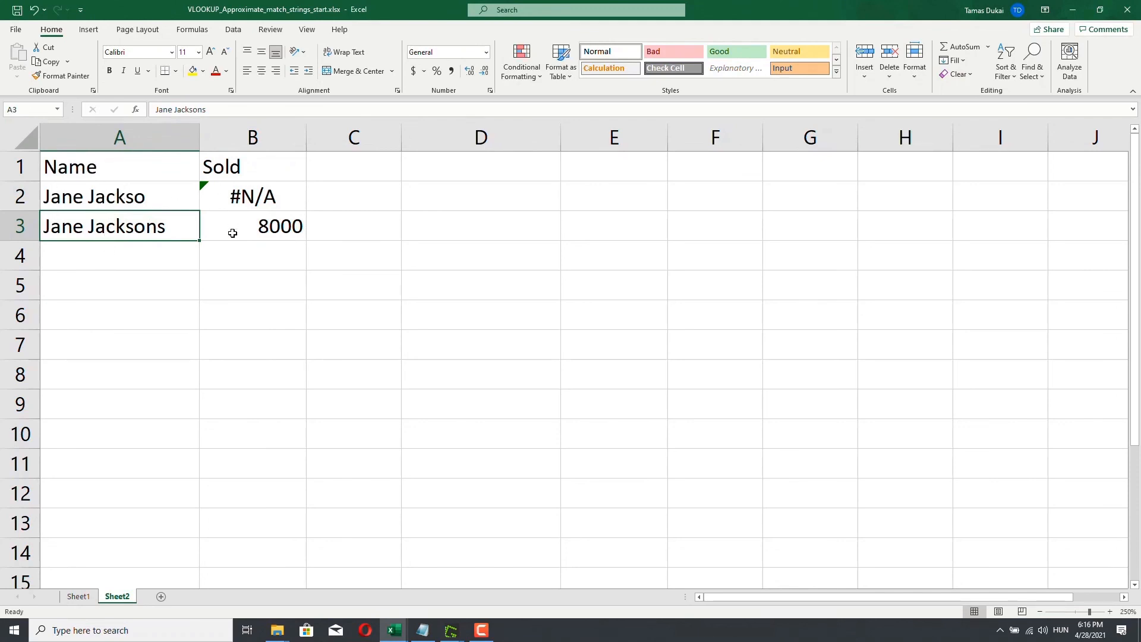
click(84, 196)
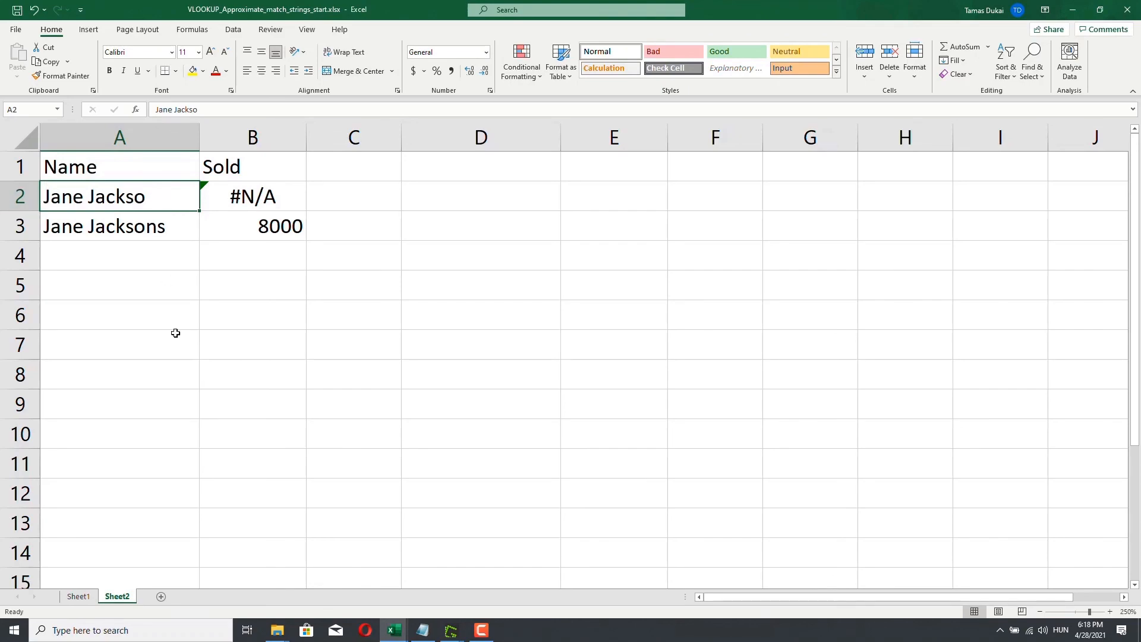
click(79, 597)
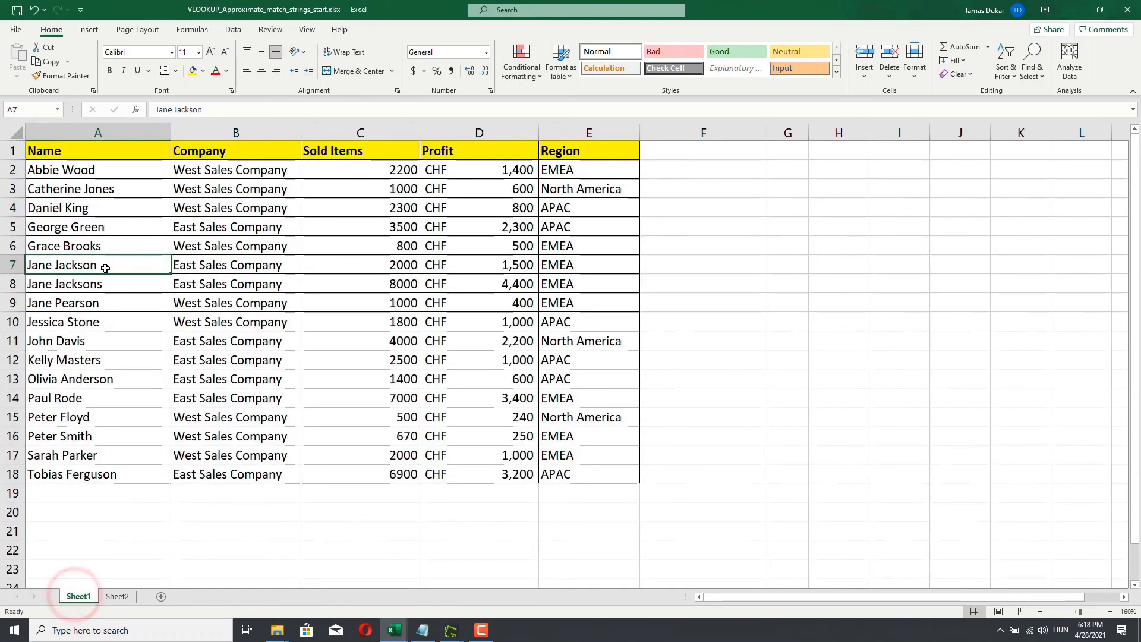